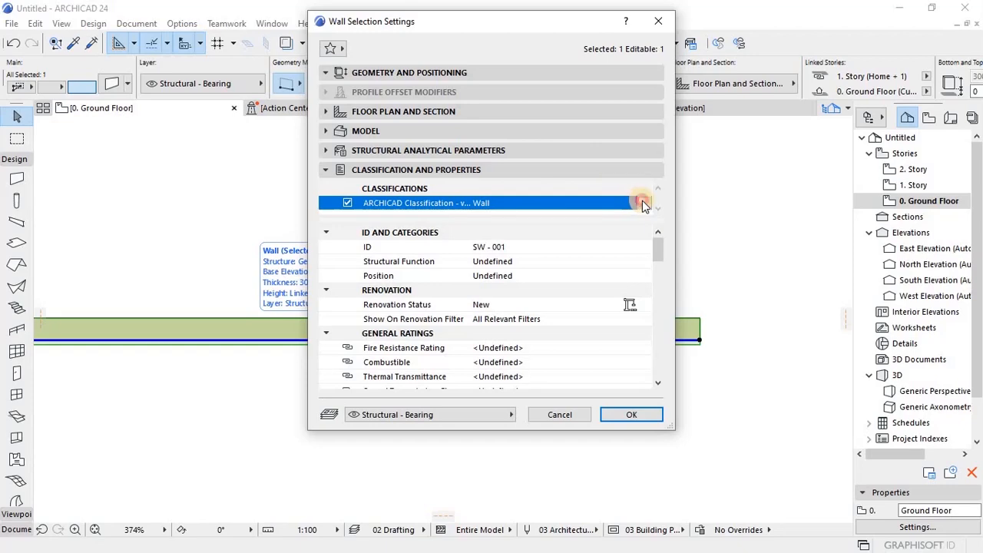
- Examine the classification options available for the selected wall, leave its settings without changes and deselect it
{"action": "left_click", "coordinate": [643, 202]}
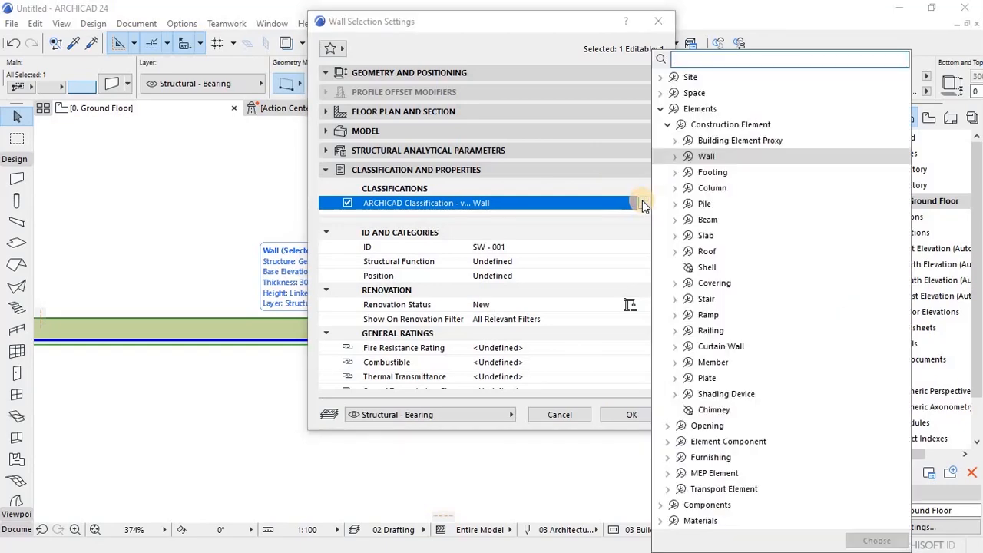
{"action": "left_click", "coordinate": [707, 160]}
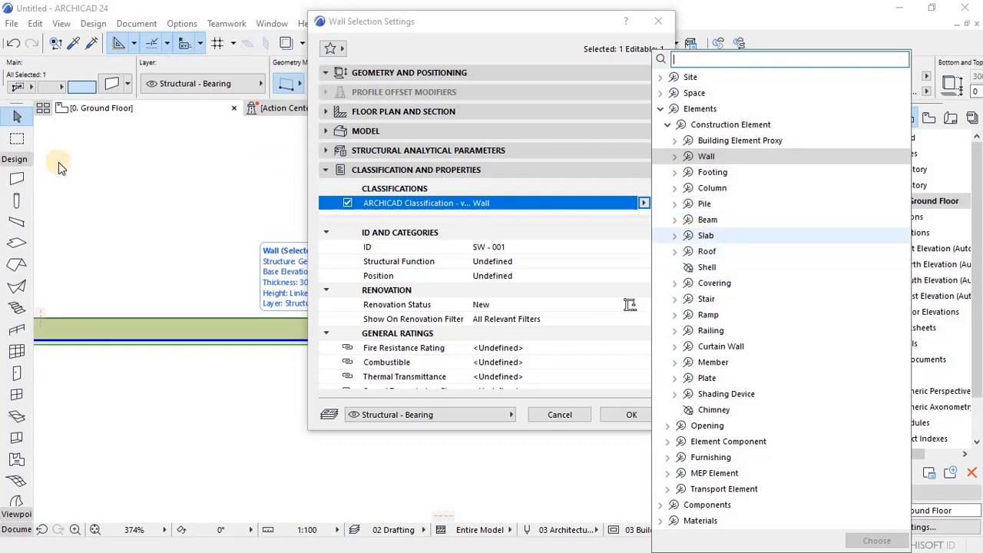
{"action": "key", "text": "Escape"}
{"action": "key", "text": "Escape"}
{"action": "left_click", "coordinate": [91, 242]}
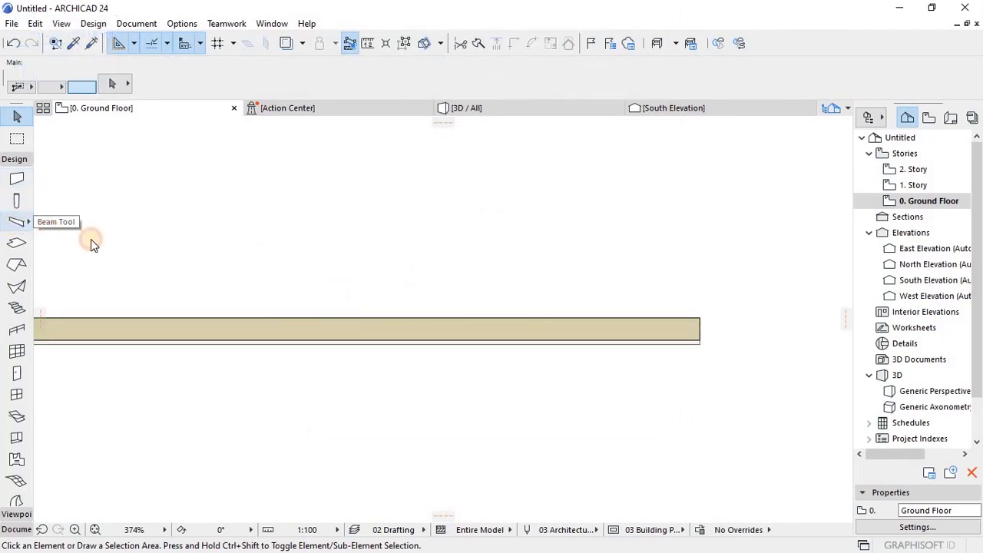
- Draw a single horizontal beam about 3520 mm long just below the wall on the ground floor plan
{"action": "scroll", "coordinate": [325, 305], "scroll_direction": "down", "scroll_amount": 4}
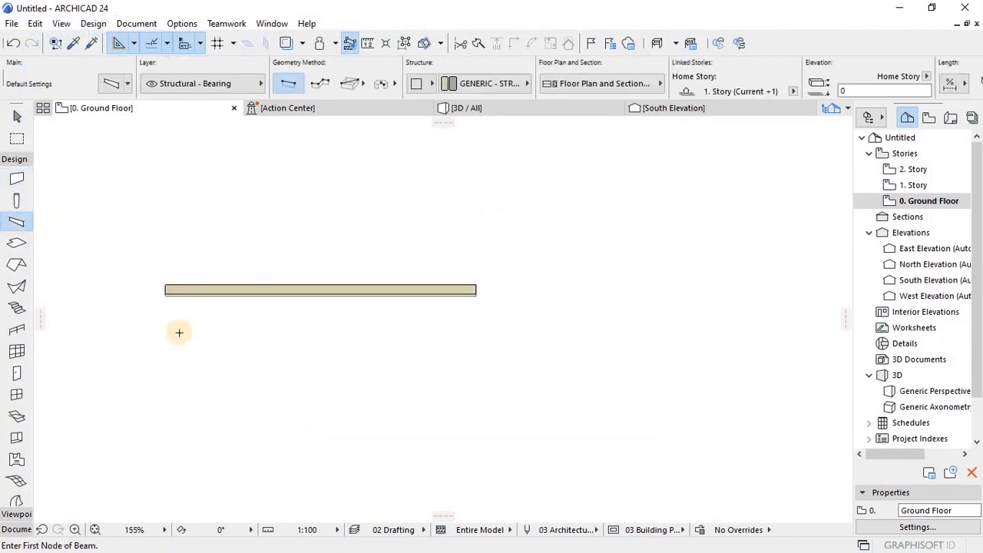
{"action": "left_click", "coordinate": [178, 334]}
{"action": "left_click", "coordinate": [306, 334]}
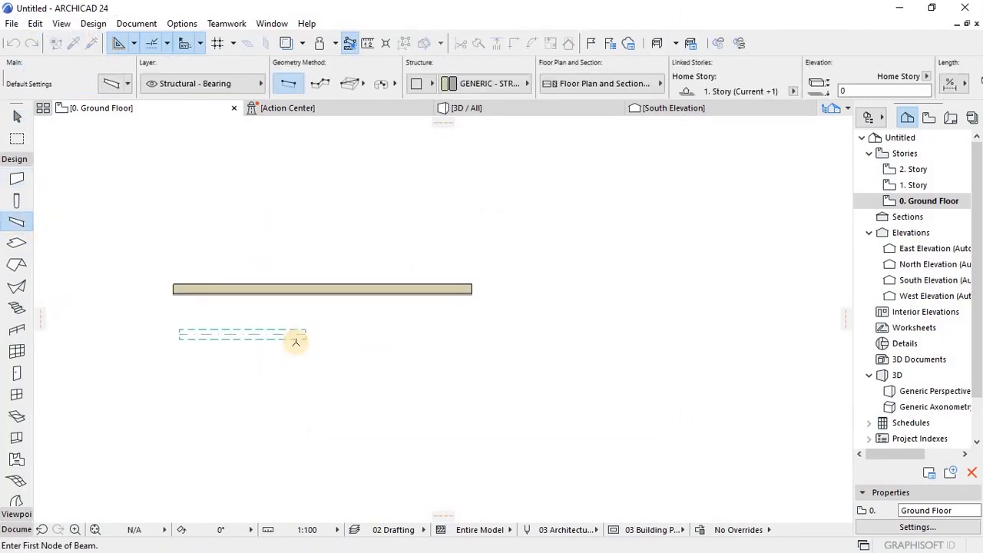
{"action": "key", "text": "Escape"}
- Examine the new beam's classification in its selection settings and expand the Beam category to see its subtypes
{"action": "left_click", "coordinate": [286, 334]}
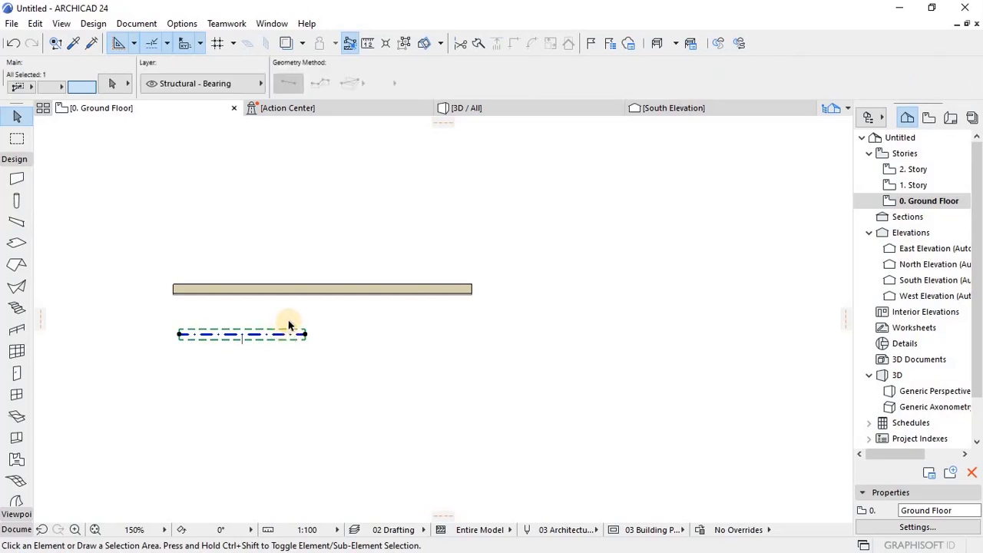
{"action": "key", "text": "ctrl+t"}
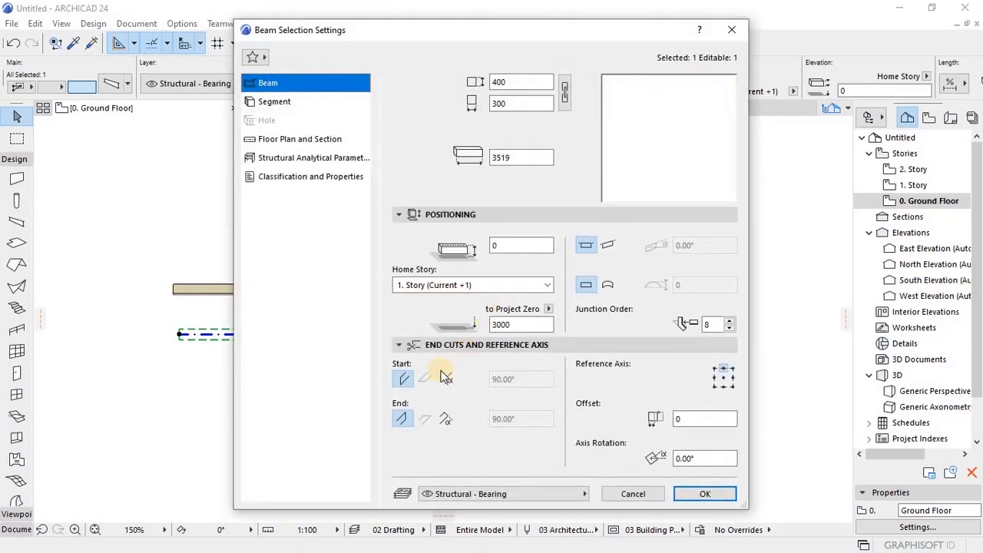
{"action": "left_click", "coordinate": [273, 179]}
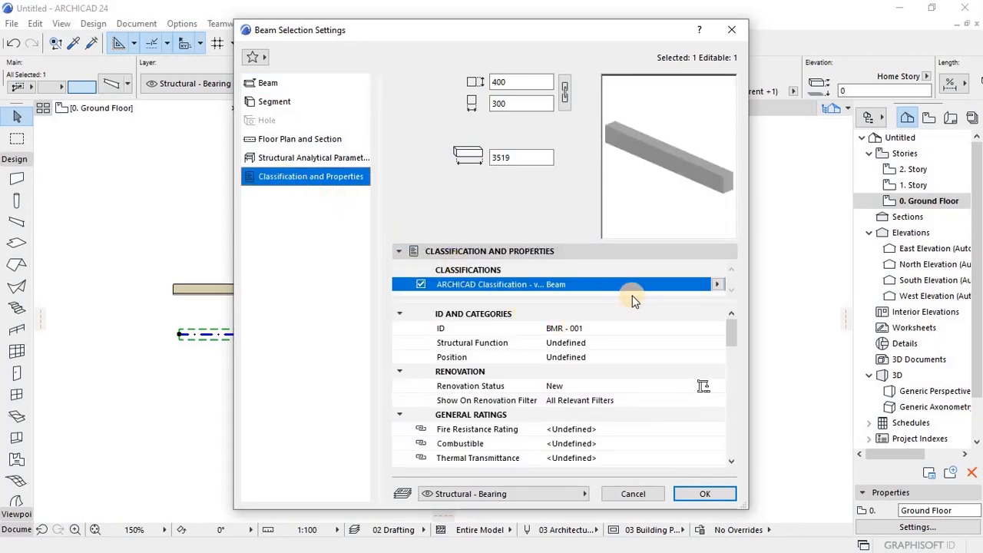
{"action": "left_click", "coordinate": [717, 285]}
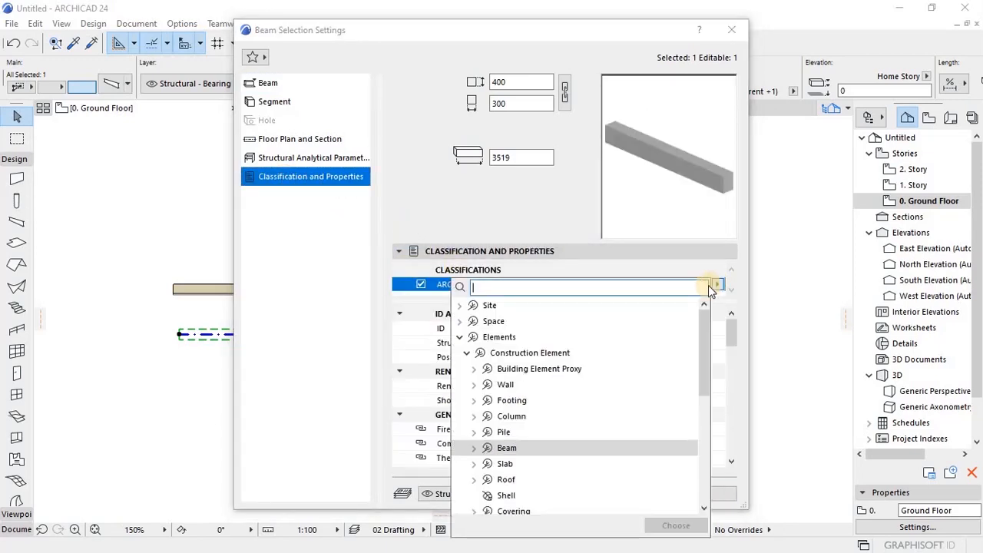
{"action": "left_click", "coordinate": [505, 450]}
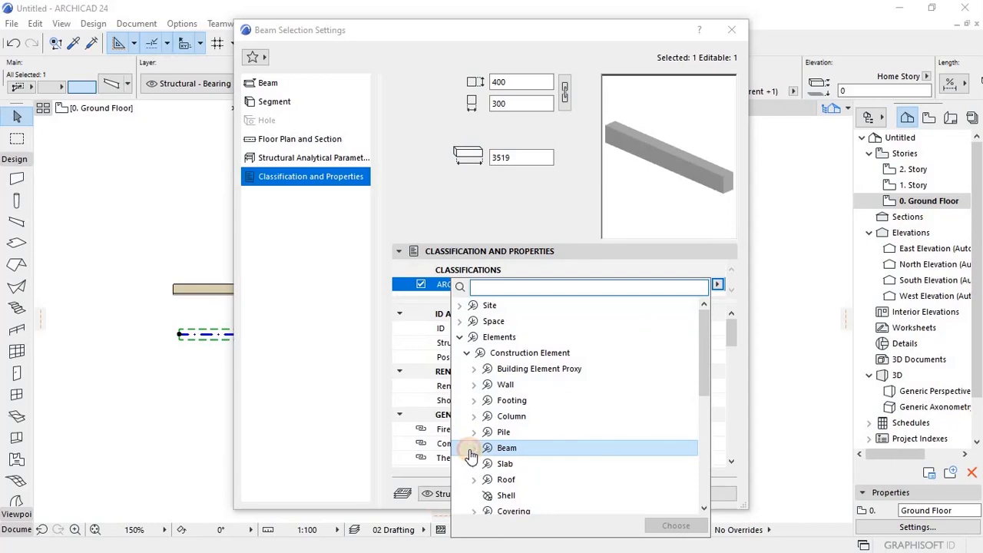
{"action": "left_click", "coordinate": [472, 449]}
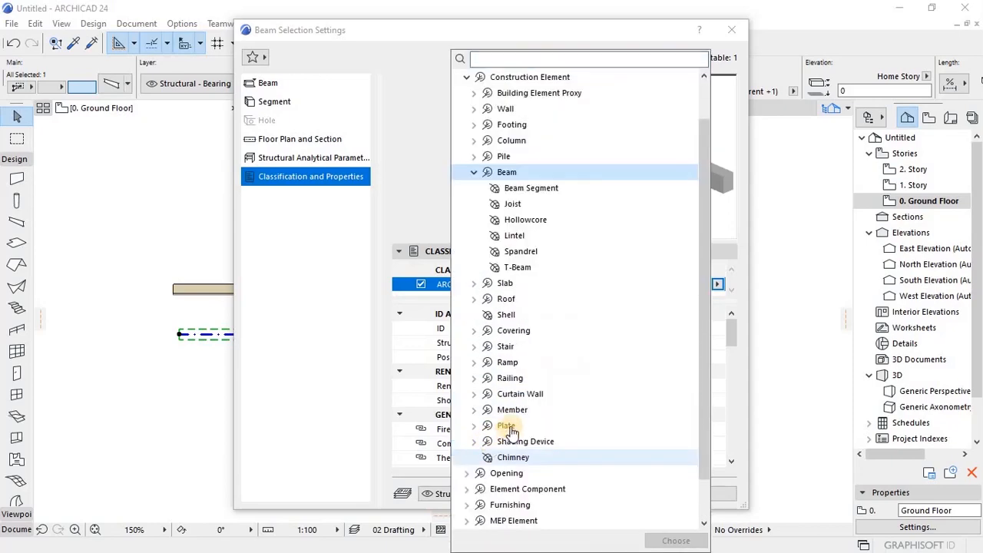
{"action": "left_click", "coordinate": [487, 220]}
{"action": "key", "text": "Return"}
{"action": "key", "text": "Escape"}
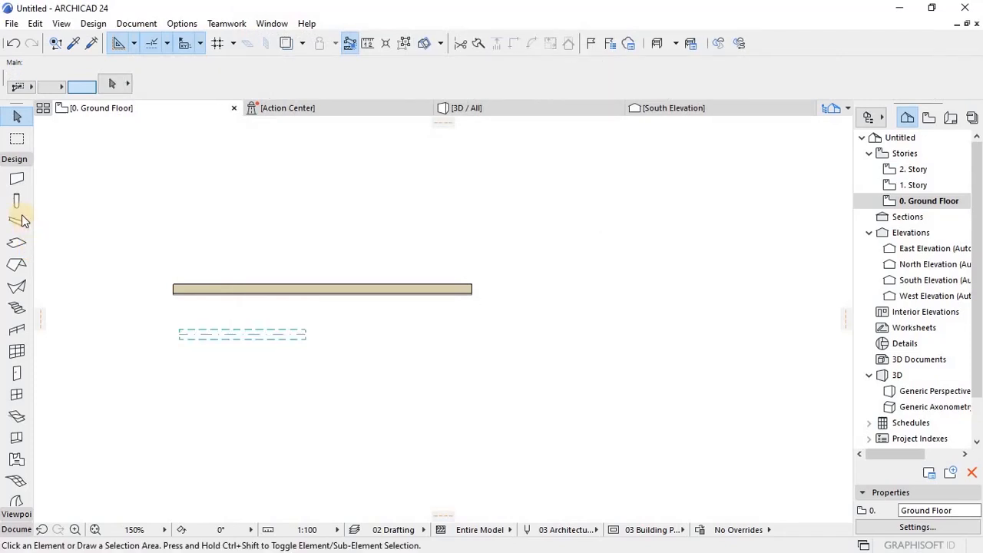
- Place a 300 × 300 mm column below the wall, beyond the beam's right end
{"action": "scroll", "coordinate": [383, 347], "scroll_direction": "up", "scroll_amount": 2}
{"action": "left_click", "coordinate": [381, 345]}
{"action": "key", "text": "Escape"}
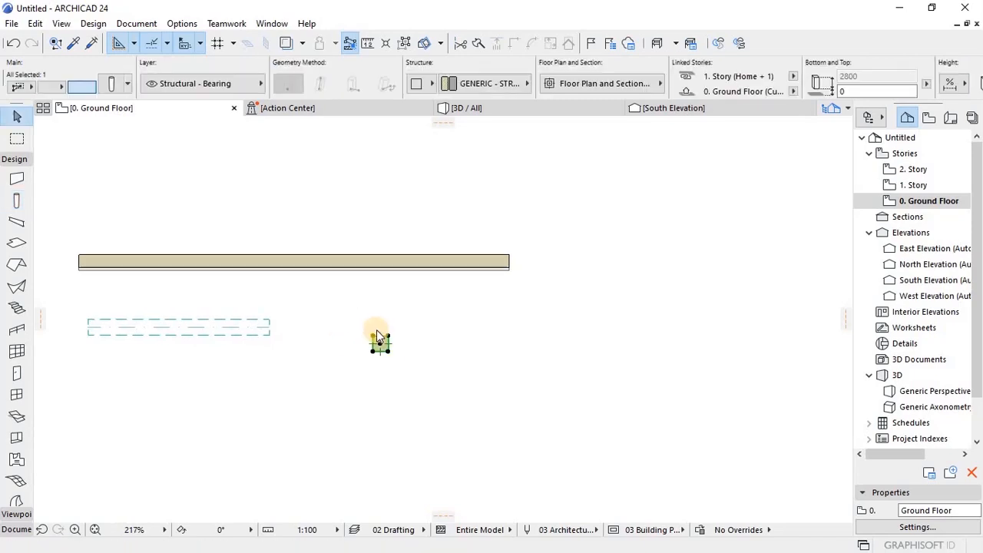
- Examine the new column's assigned classification and the available classification options in its selection settings
{"action": "double_click", "coordinate": [378, 338]}
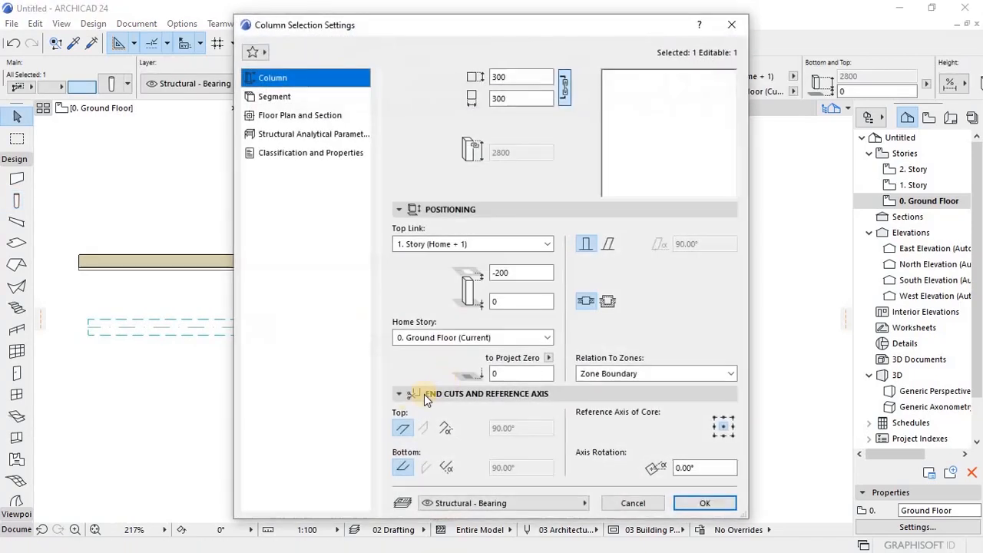
{"action": "left_click", "coordinate": [301, 153]}
{"action": "left_click", "coordinate": [582, 285]}
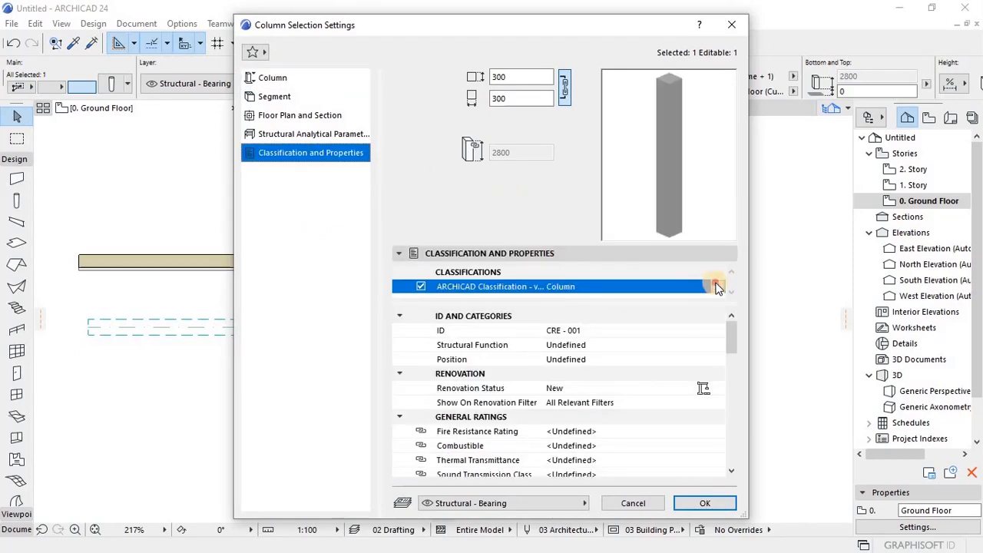
{"action": "left_click", "coordinate": [720, 293]}
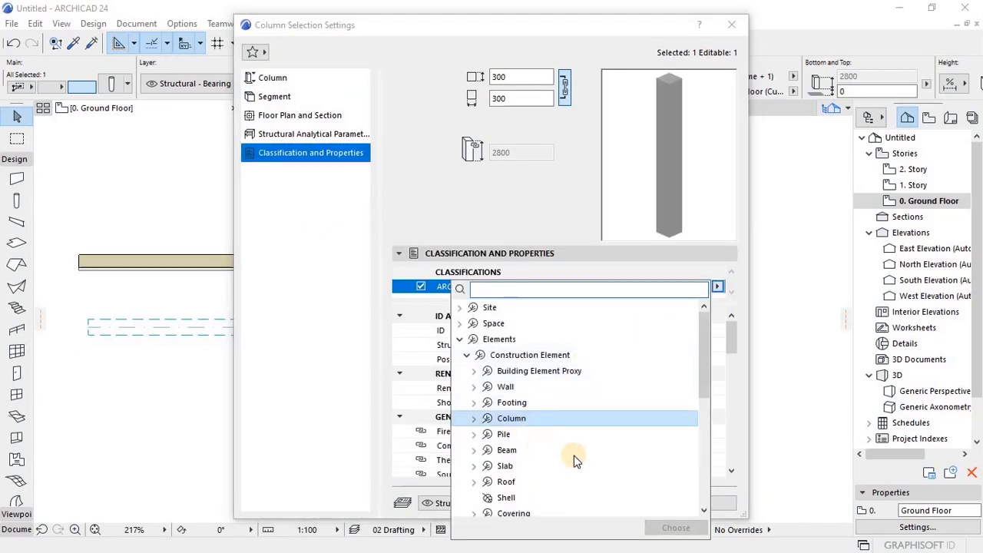
{"action": "left_click", "coordinate": [687, 495]}
{"action": "left_click", "coordinate": [42, 176]}
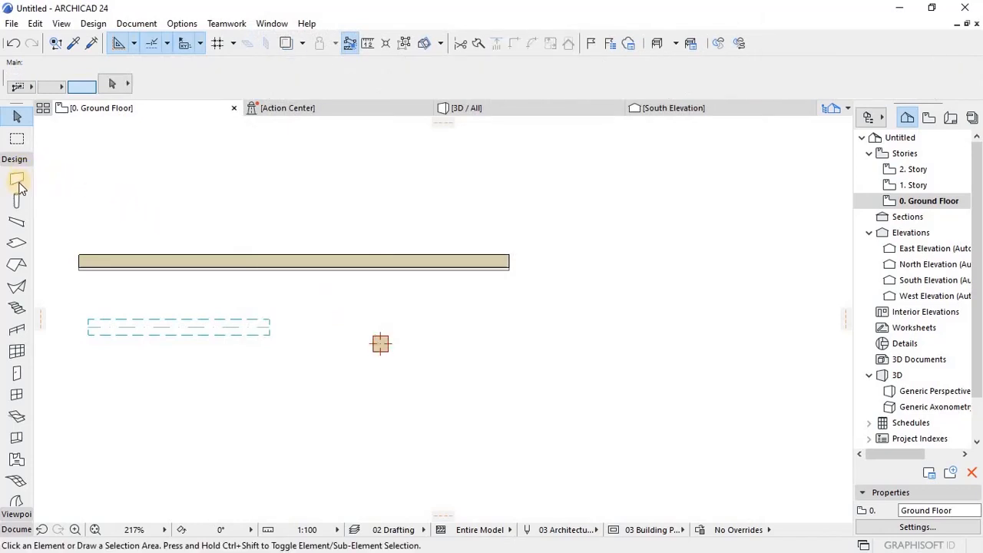
- Draw a small rectangular slab beyond the wall's right end
{"action": "left_click", "coordinate": [17, 243]}
{"action": "left_click", "coordinate": [561, 246]}
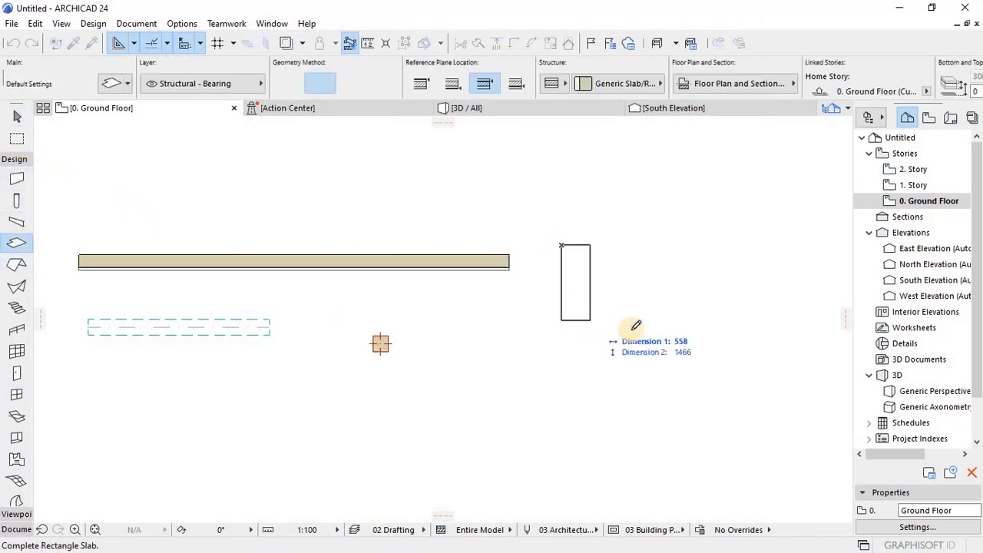
{"action": "left_click", "coordinate": [632, 329]}
{"action": "key", "text": "Escape"}
- Examine the new slab's assigned classification and the available classification options in its selection settings
{"action": "left_click", "coordinate": [605, 268]}
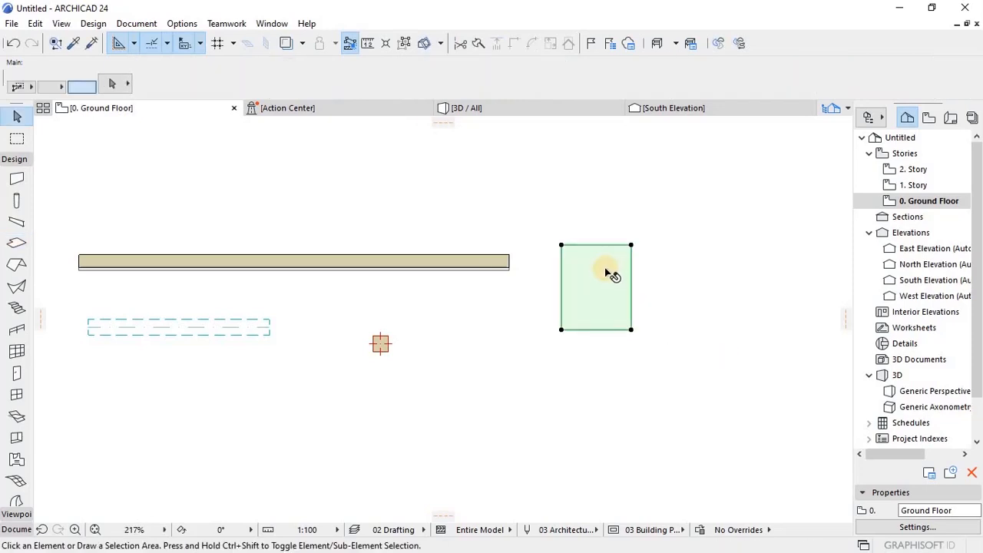
{"action": "scroll", "coordinate": [603, 274], "scroll_direction": "up", "scroll_amount": 3}
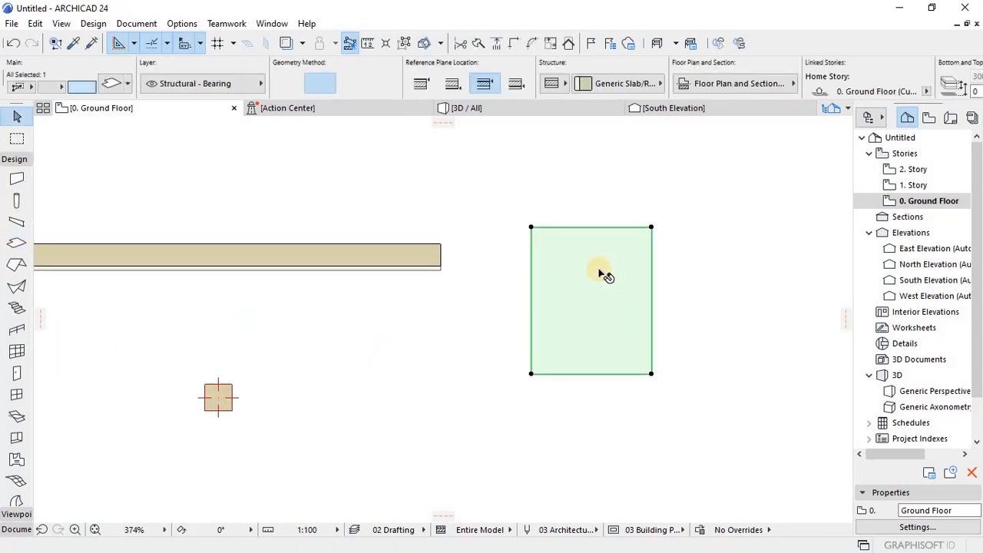
{"action": "double_click", "coordinate": [602, 274]}
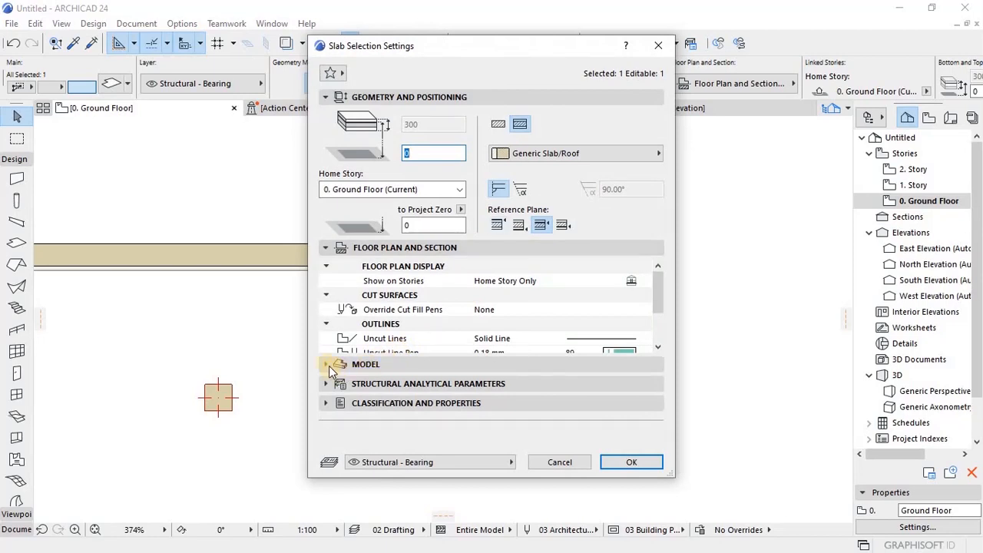
{"action": "left_click", "coordinate": [325, 248]}
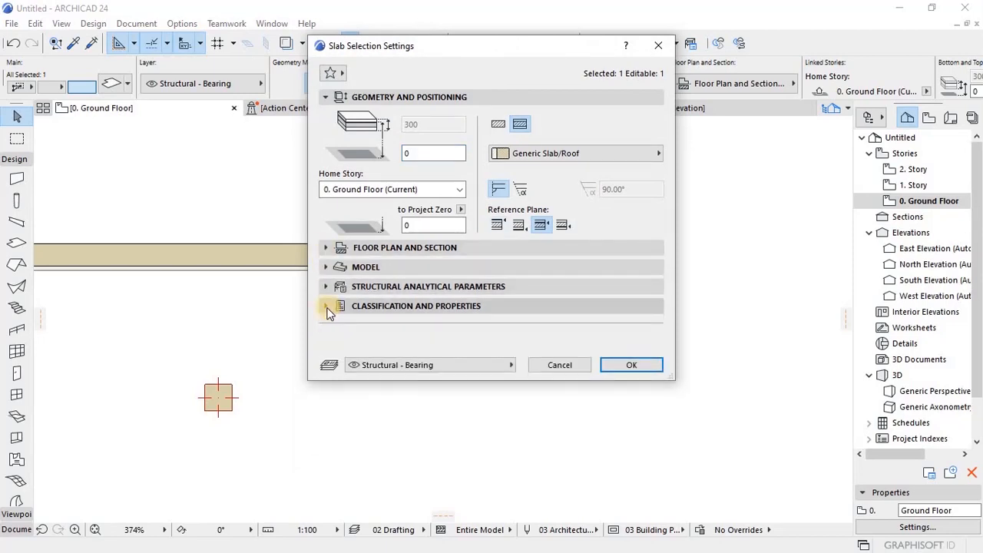
{"action": "left_click", "coordinate": [326, 307]}
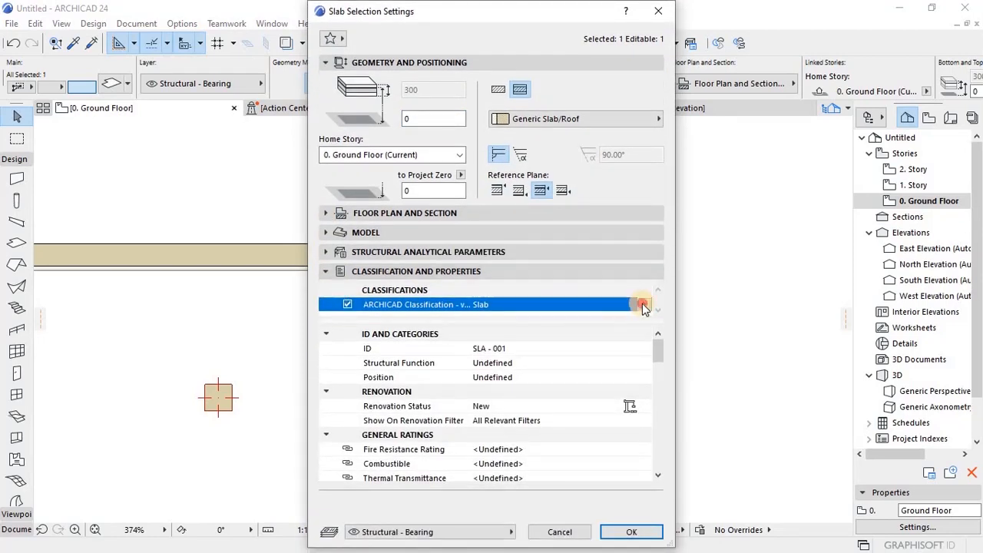
{"action": "left_click", "coordinate": [643, 306]}
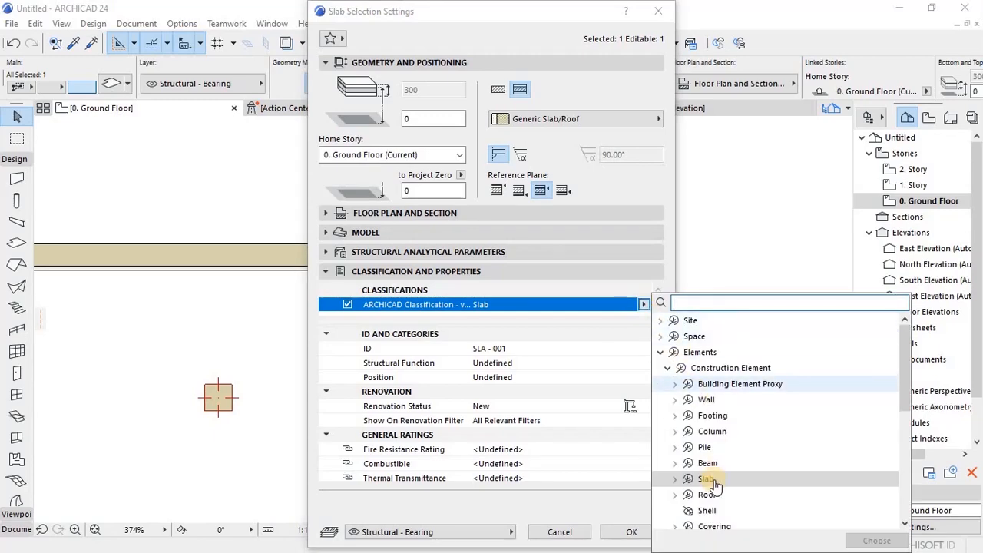
{"action": "key", "text": "Escape"}
{"action": "key", "text": "Return"}
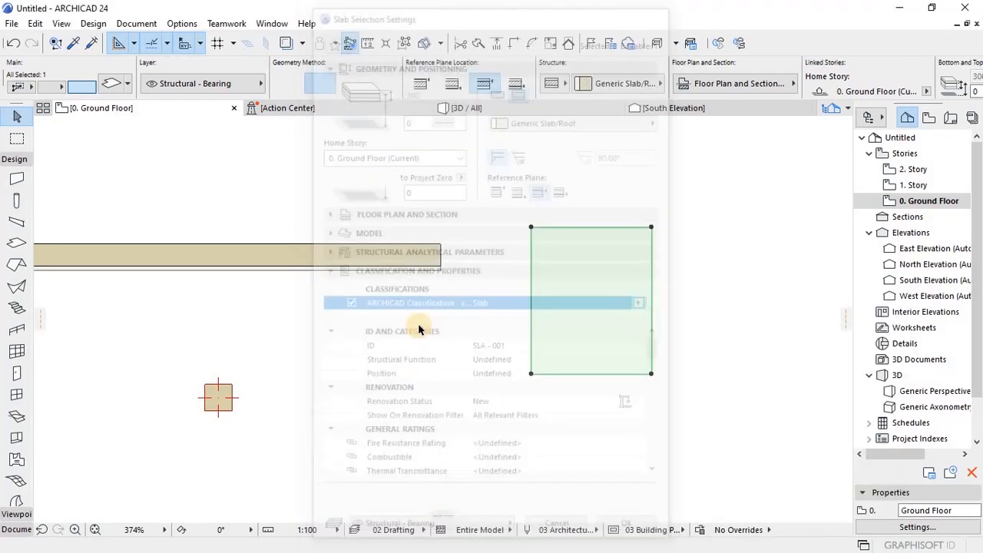
{"action": "left_click", "coordinate": [434, 285]}
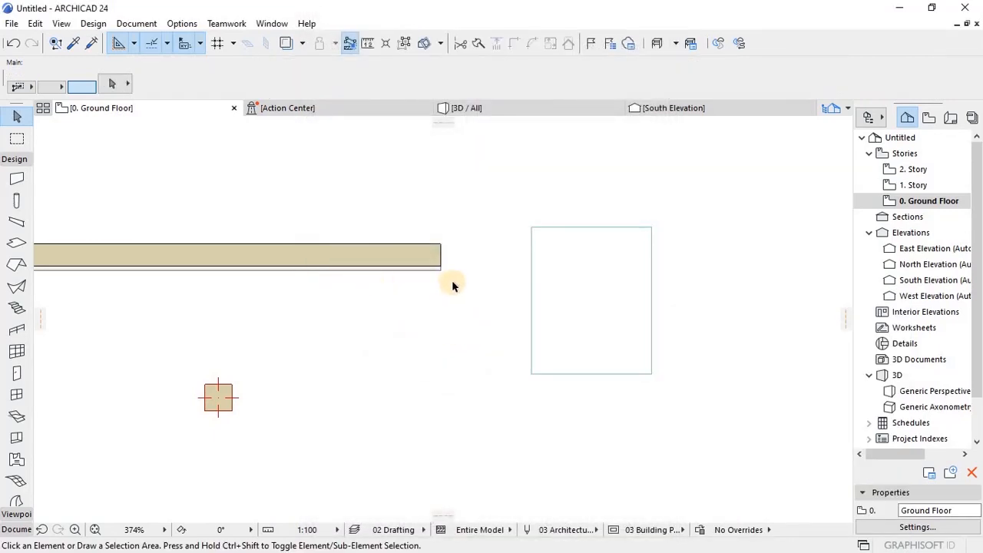
- Check which layer the wall is assigned to in its selection settings, leaving the assignment as it is
{"action": "scroll", "coordinate": [452, 281], "scroll_direction": "down", "scroll_amount": 4}
{"action": "scroll", "coordinate": [293, 317], "scroll_direction": "up", "scroll_amount": 2}
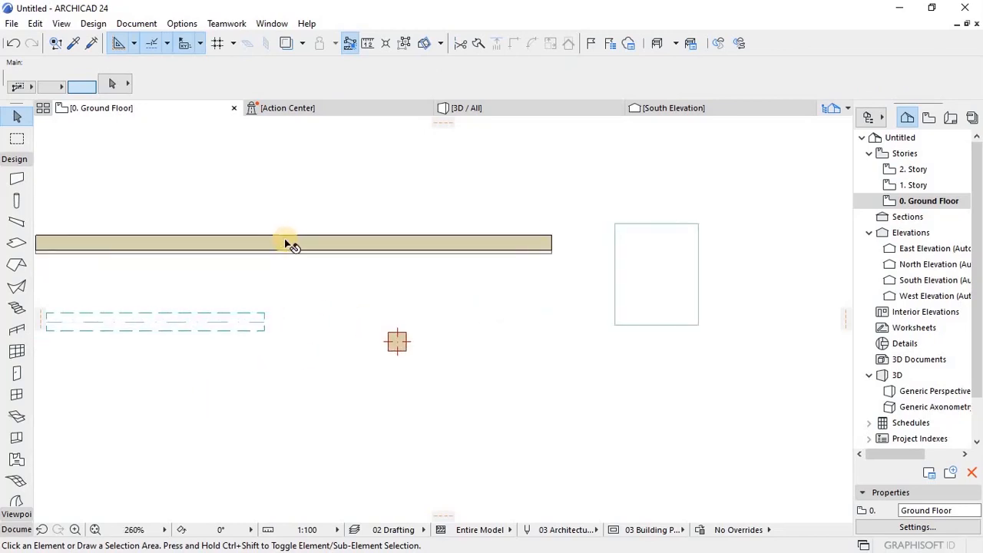
{"action": "left_click", "coordinate": [288, 244]}
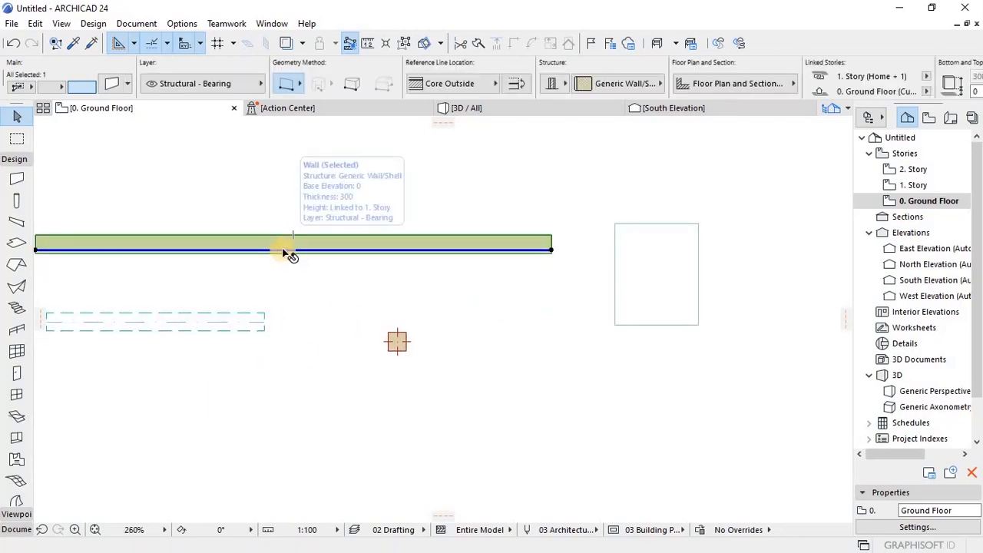
{"action": "key", "text": "ctrl+t"}
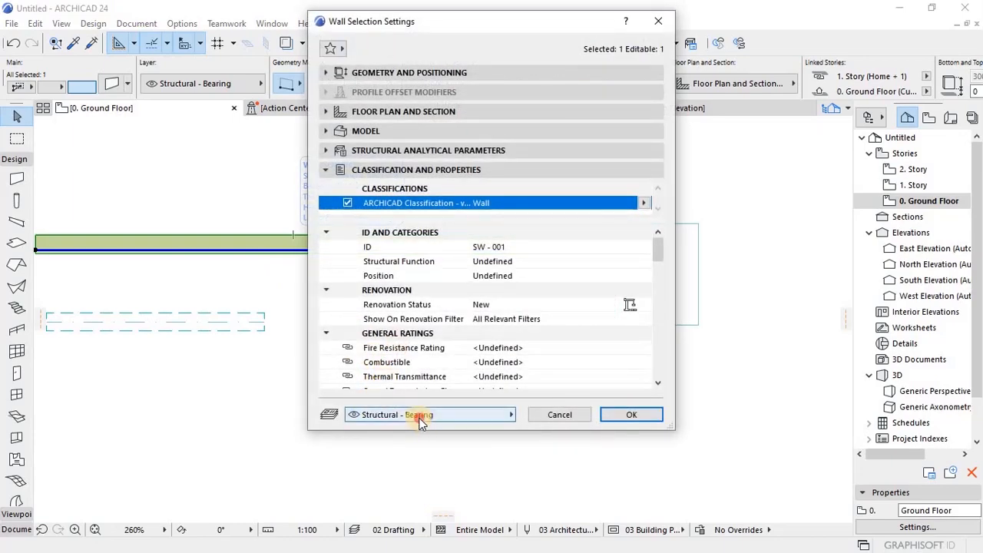
{"action": "left_click", "coordinate": [421, 423]}
{"action": "left_click", "coordinate": [375, 384]}
{"action": "key", "text": "Escape"}
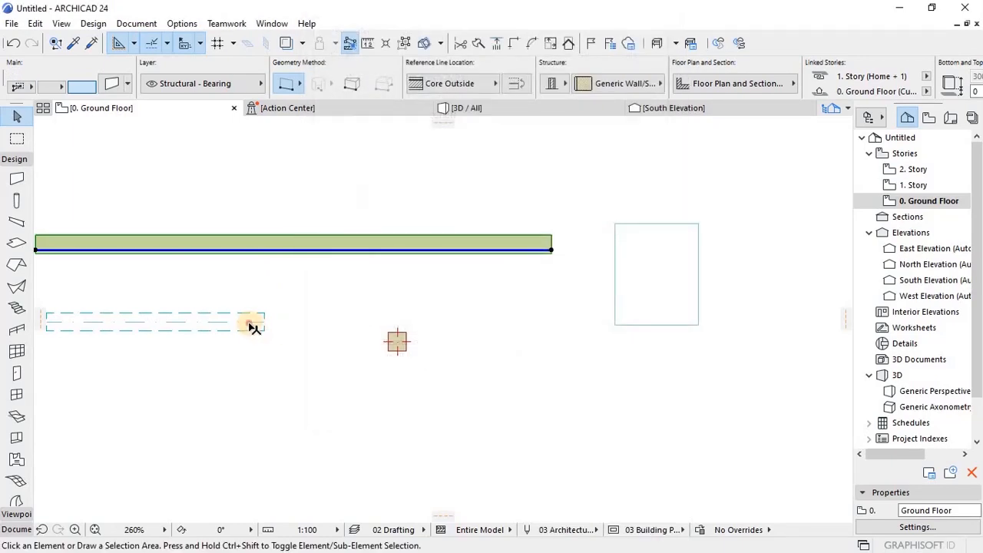
- Check the layer assignments of the beam, the column and the slab against the list of available layers
{"action": "left_click", "coordinate": [248, 322]}
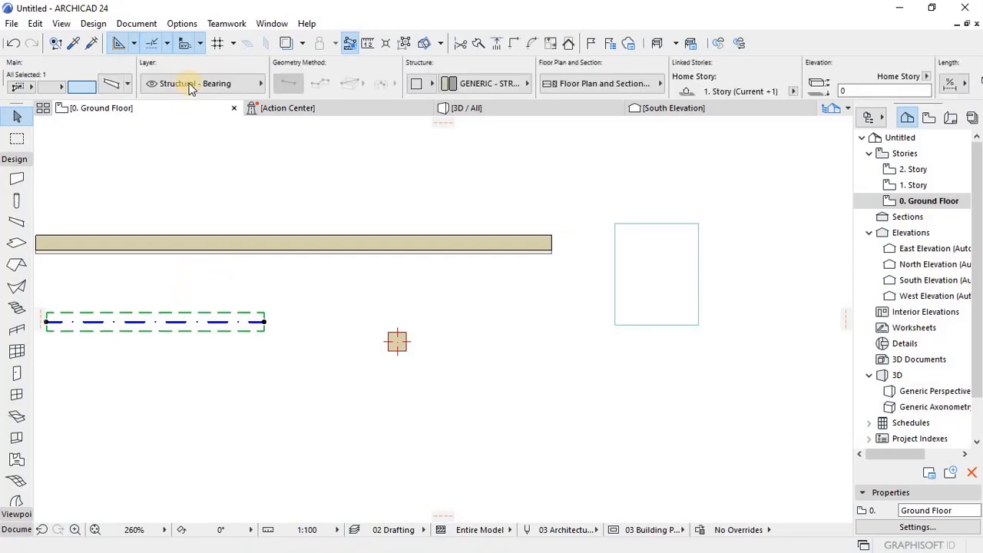
{"action": "left_click", "coordinate": [188, 84]}
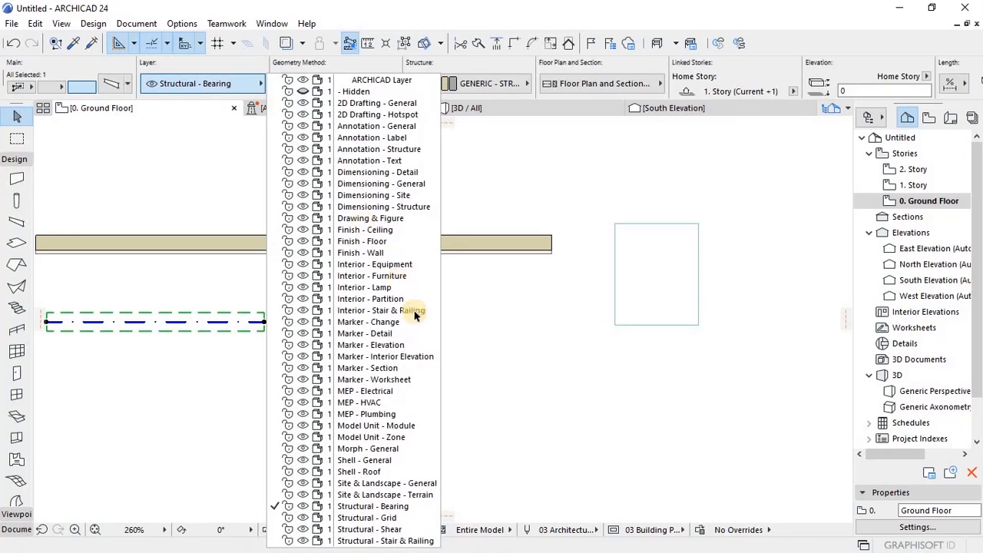
{"action": "key", "text": "Escape"}
{"action": "key", "text": "Escape"}
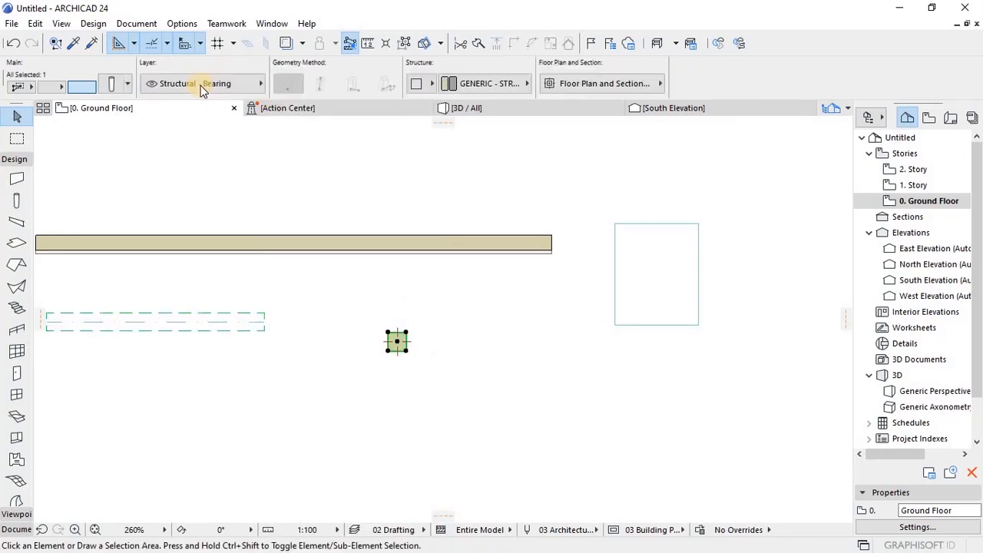
{"action": "left_click", "coordinate": [205, 85]}
{"action": "left_click", "coordinate": [665, 264]}
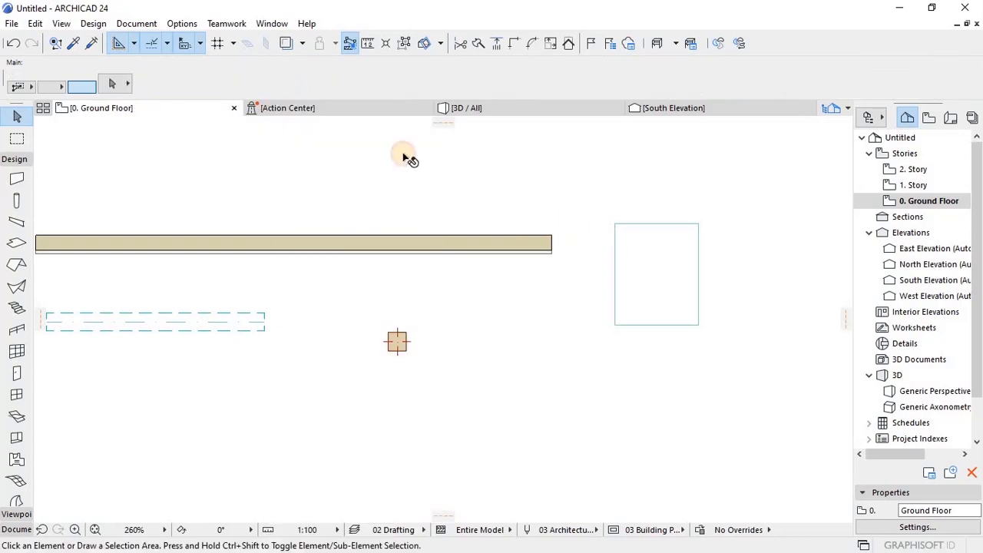
{"action": "left_click", "coordinate": [220, 86]}
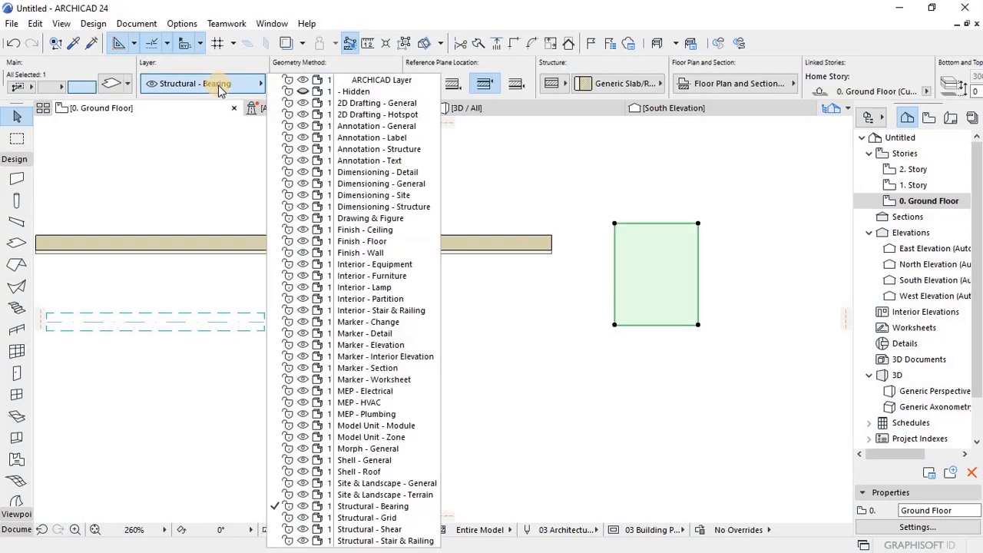
- Place a 900 × 1500 Window 24 in the wall, a little left of the wall's midpoint
{"action": "key", "text": "Escape"}
{"action": "key", "text": "Escape"}
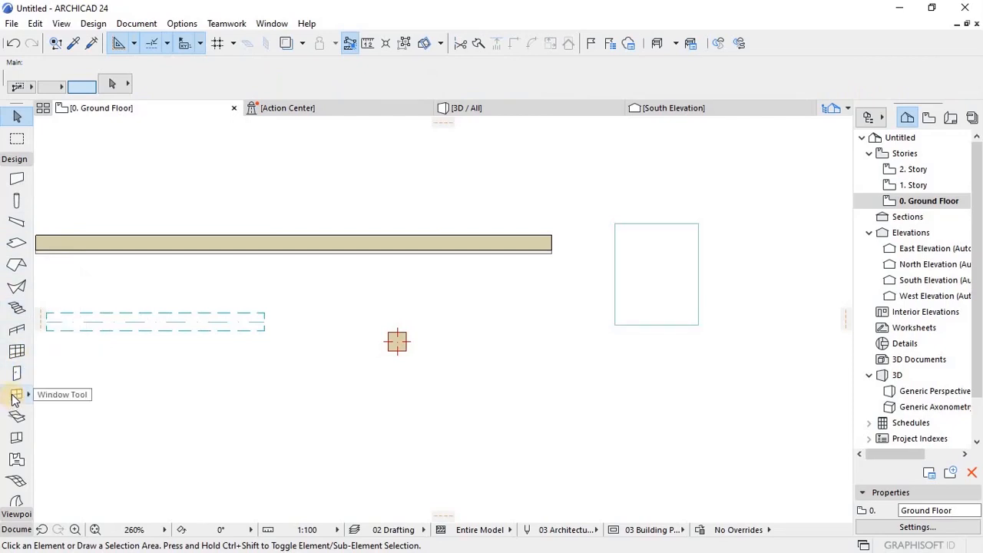
{"action": "left_click", "coordinate": [16, 394]}
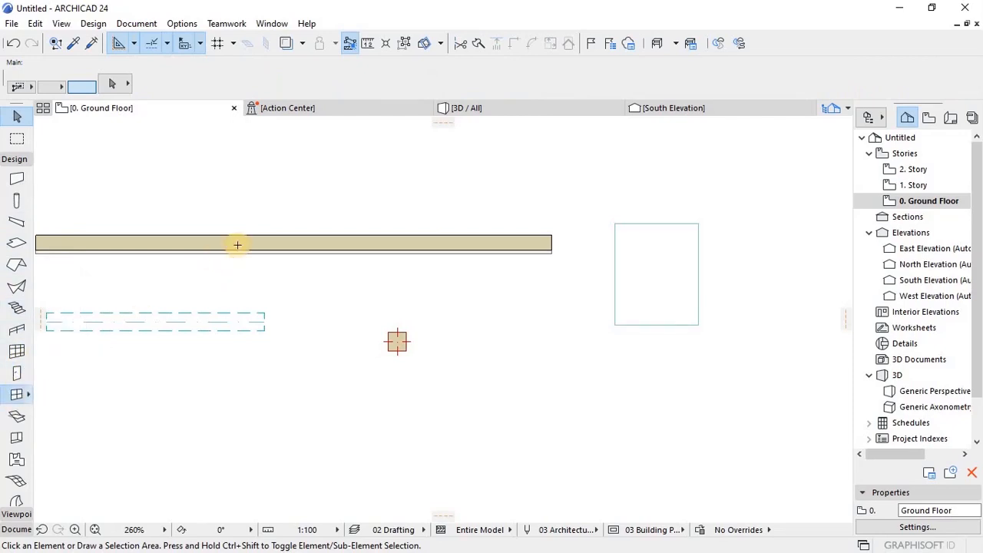
{"action": "left_click", "coordinate": [237, 244]}
{"action": "left_click", "coordinate": [260, 238]}
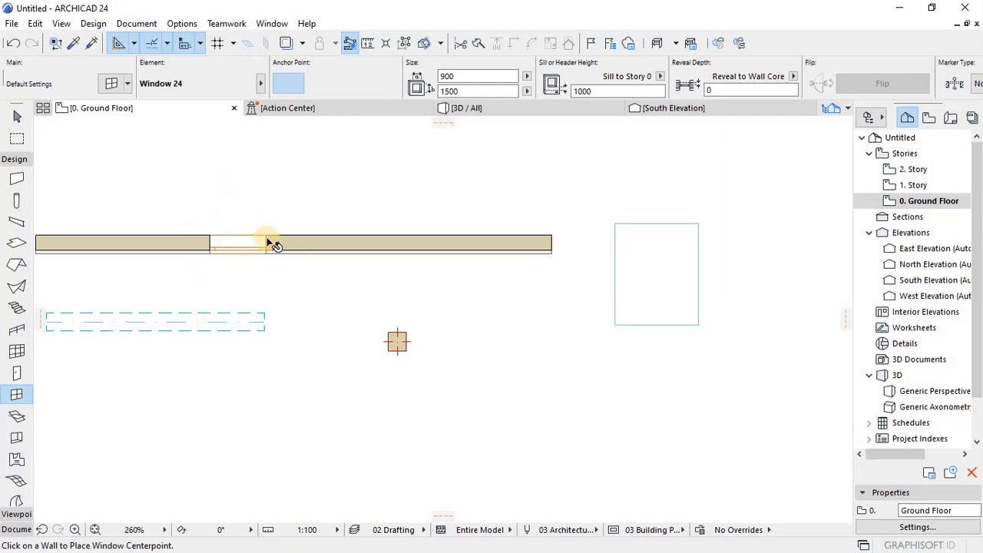
- Examine the new window's assigned classification and its list of properties in the window's selection settings
{"action": "left_click", "coordinate": [270, 248], "text": "shift"}
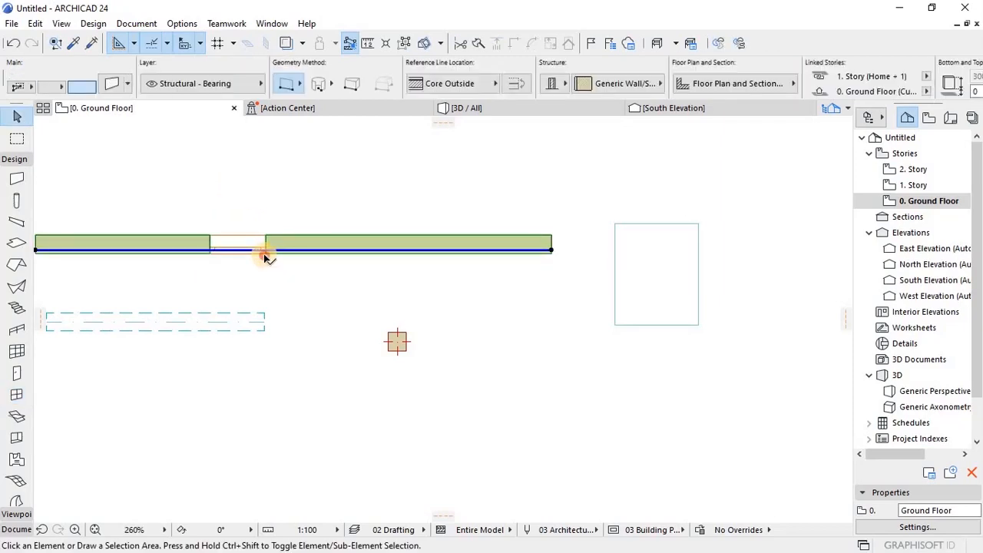
{"action": "left_click", "coordinate": [264, 253]}
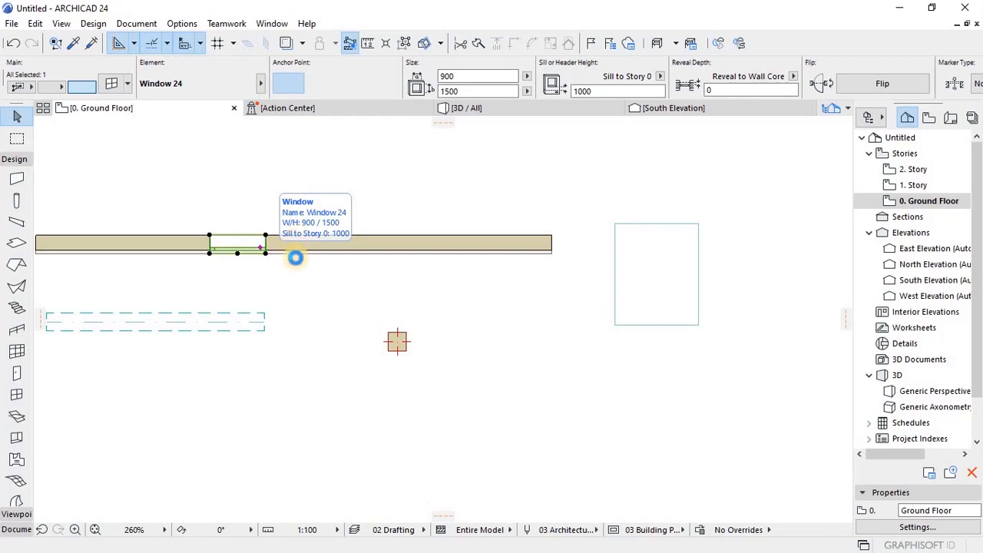
{"action": "key", "text": "ctrl+t"}
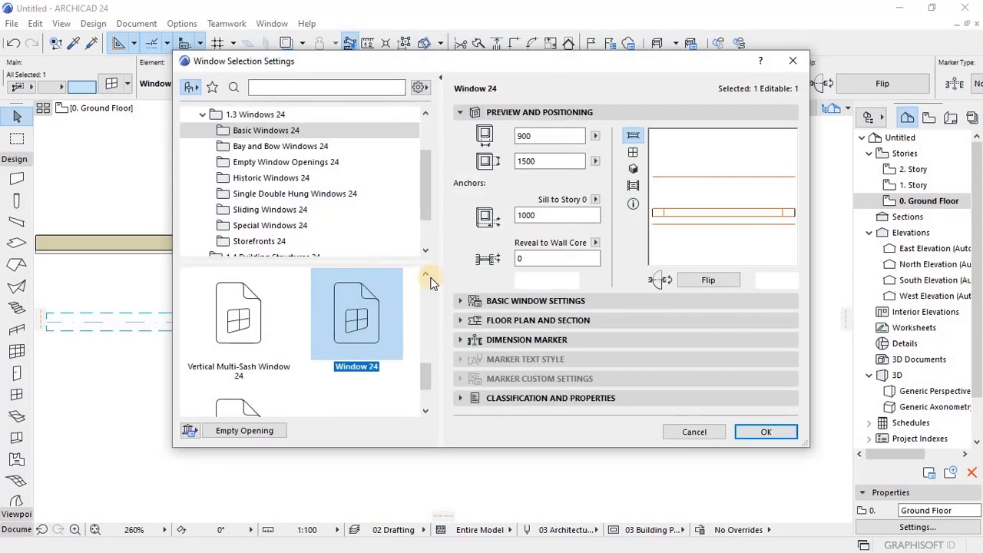
{"action": "left_click", "coordinate": [457, 397]}
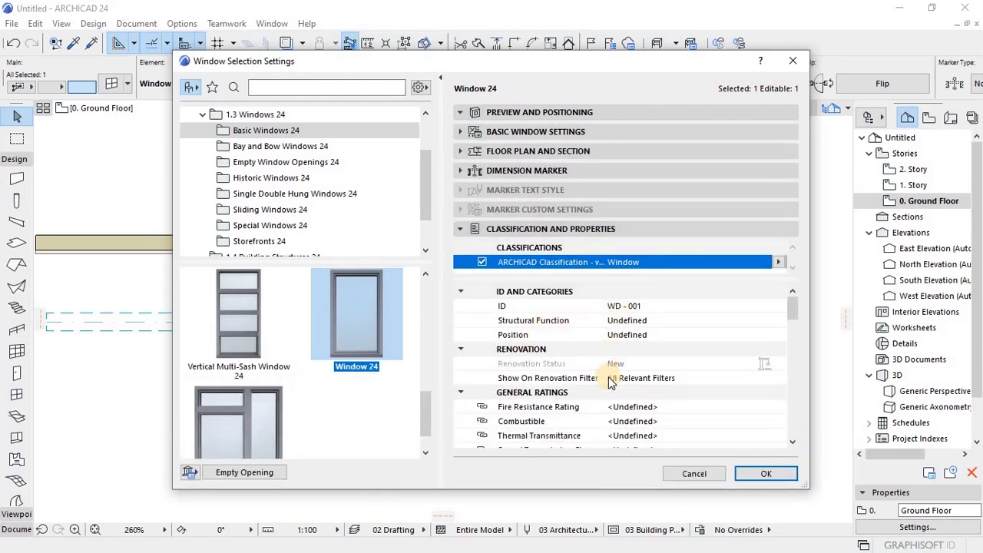
{"action": "scroll", "coordinate": [610, 382], "scroll_direction": "down", "scroll_amount": 8}
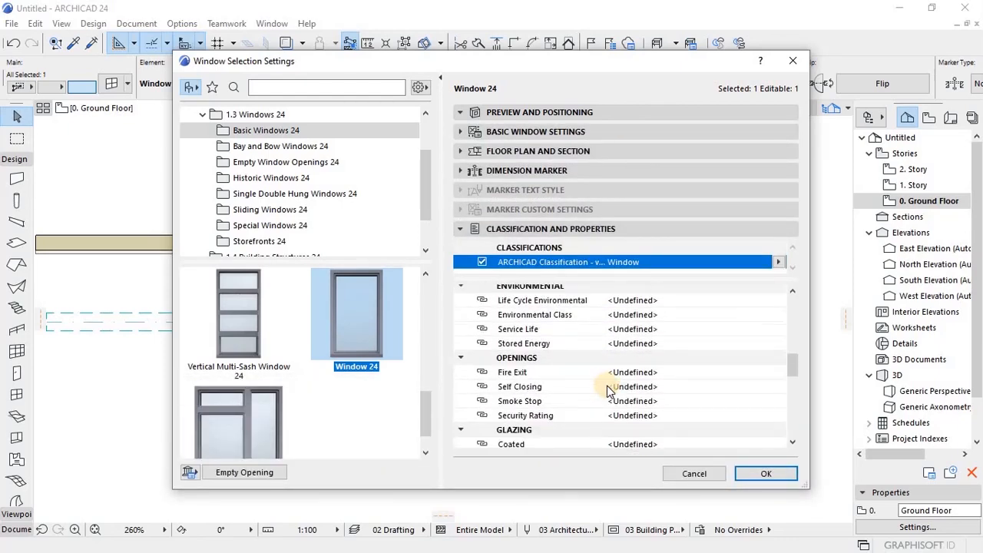
{"action": "scroll", "coordinate": [607, 390], "scroll_direction": "down", "scroll_amount": 4}
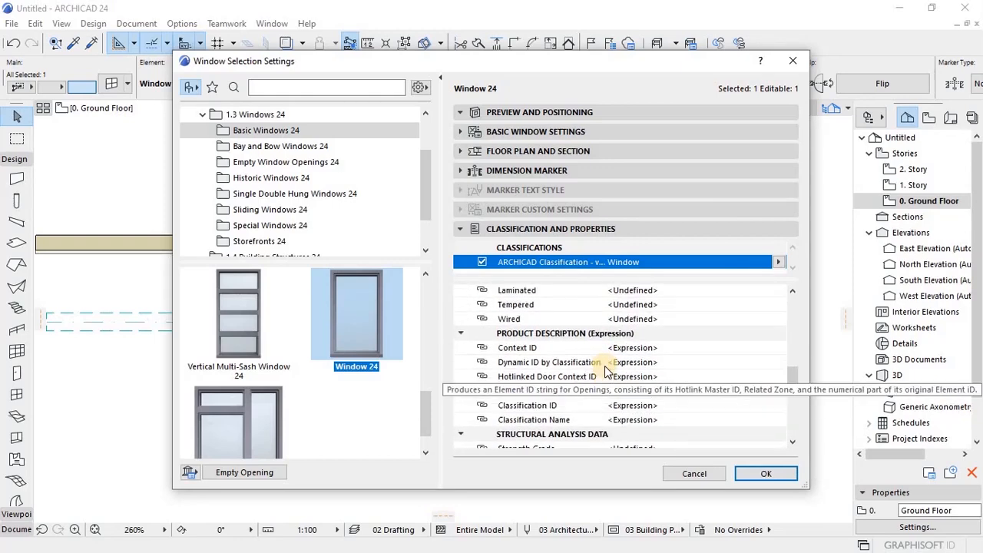
{"action": "scroll", "coordinate": [606, 371], "scroll_direction": "up", "scroll_amount": 8}
{"action": "double_click", "coordinate": [368, 295]}
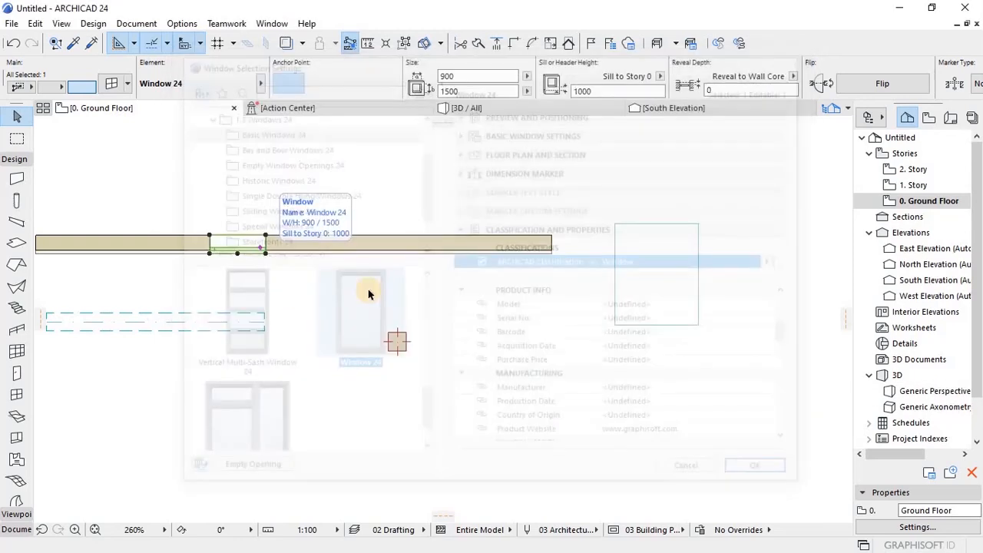
{"action": "left_click", "coordinate": [274, 134]}
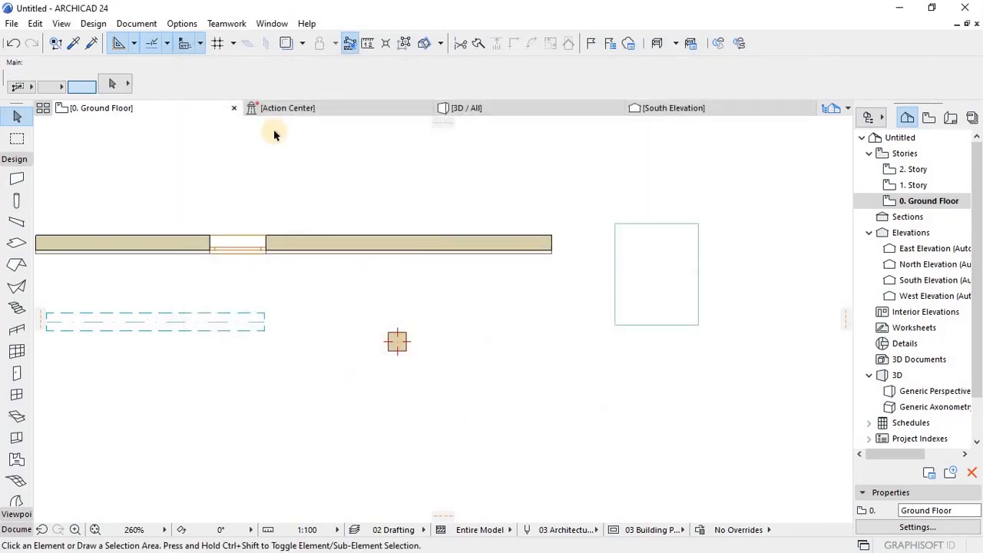
- Open the Classification Manager and examine the Site and Space branches of the ARCHICAD Classification - v 2.0 system
{"action": "left_click", "coordinate": [182, 23]}
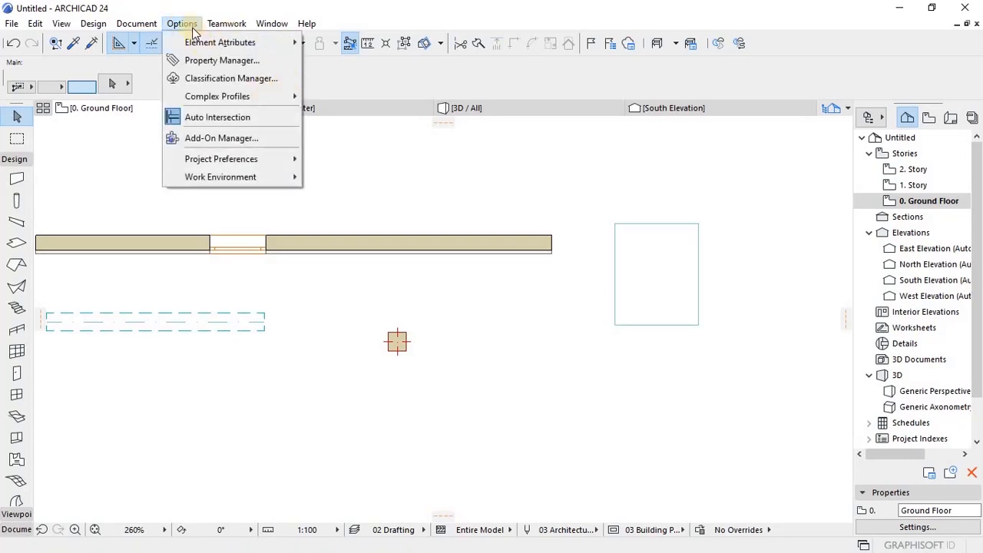
{"action": "left_click", "coordinate": [203, 78]}
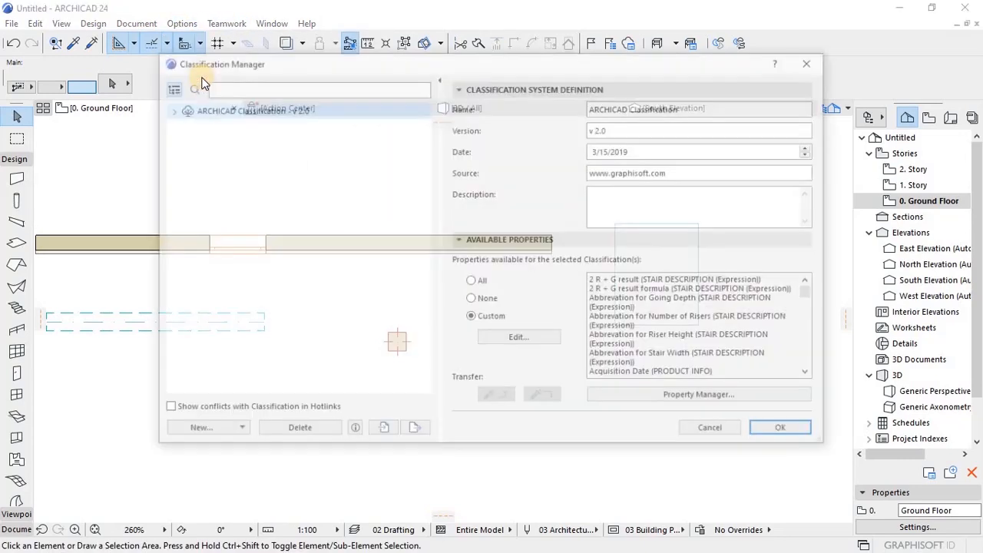
{"action": "left_click", "coordinate": [167, 110]}
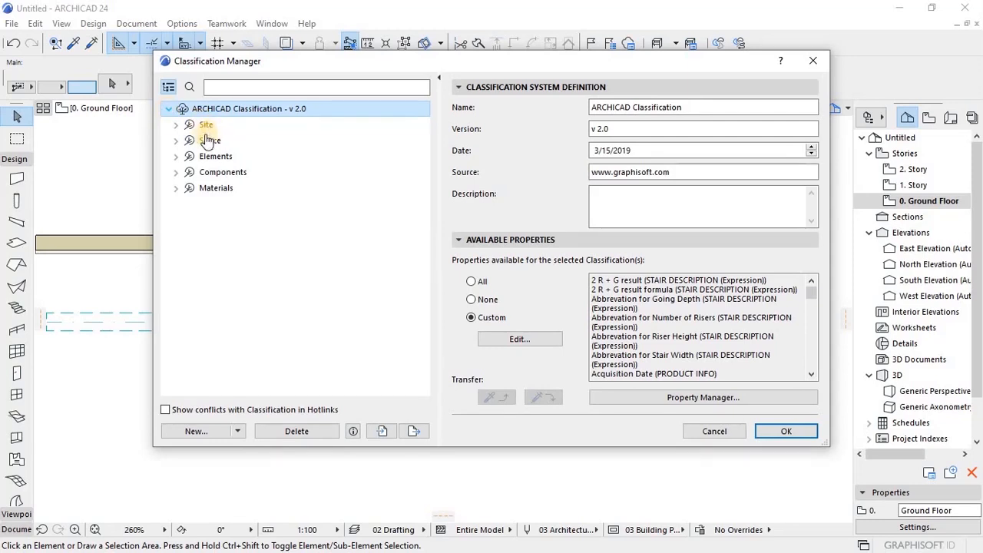
{"action": "left_click", "coordinate": [176, 125]}
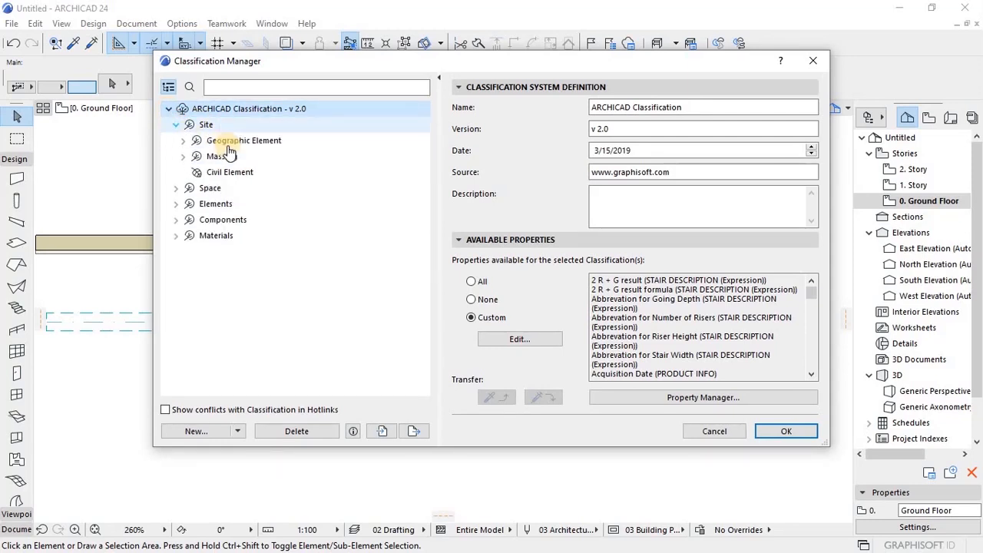
{"action": "left_click", "coordinate": [176, 188]}
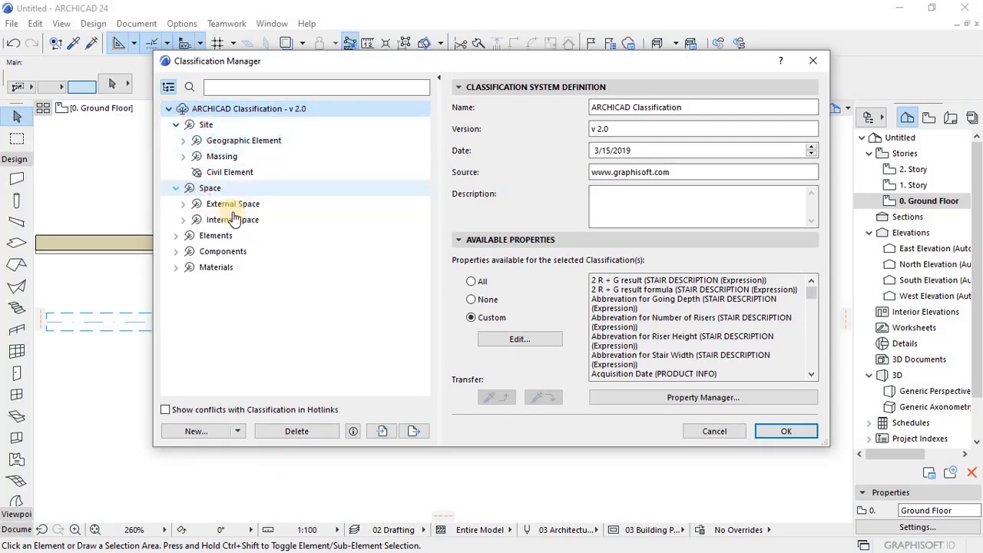
{"action": "left_click", "coordinate": [176, 188]}
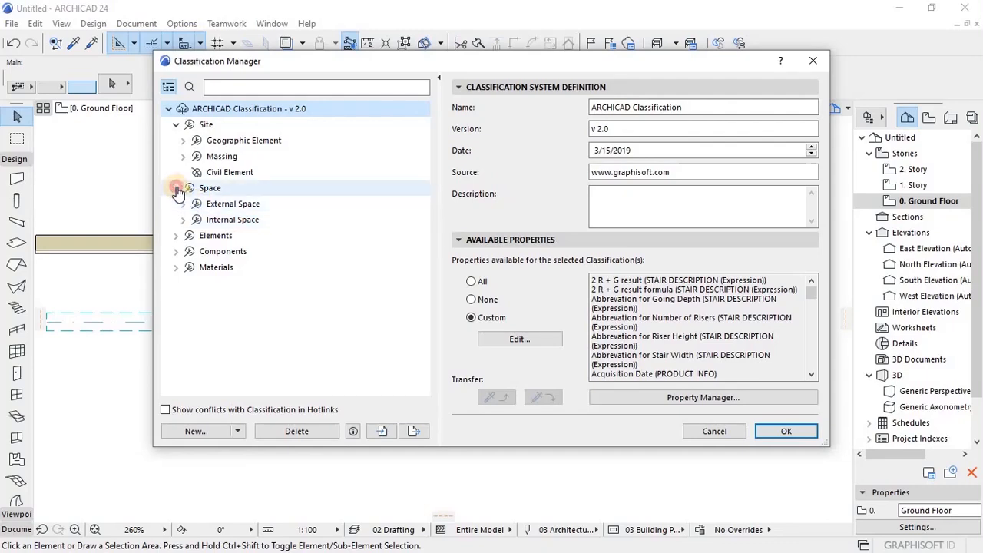
{"action": "left_click", "coordinate": [176, 124]}
- Review the element types listed under Construction Element in the Elements branch of the classification tree
{"action": "left_click", "coordinate": [176, 157]}
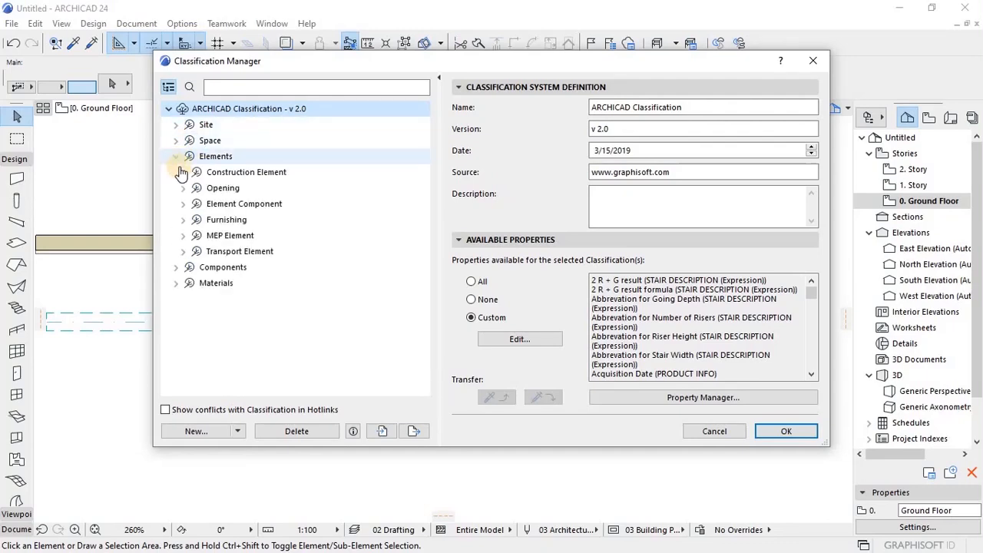
{"action": "left_click", "coordinate": [183, 175]}
{"action": "left_click", "coordinate": [183, 173]}
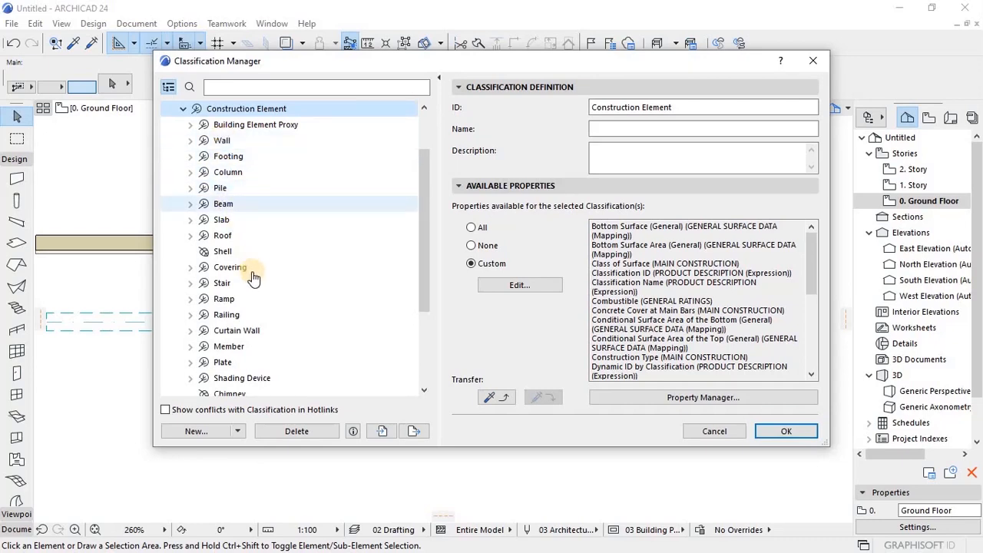
{"action": "scroll", "coordinate": [239, 245], "scroll_direction": "up", "scroll_amount": 2}
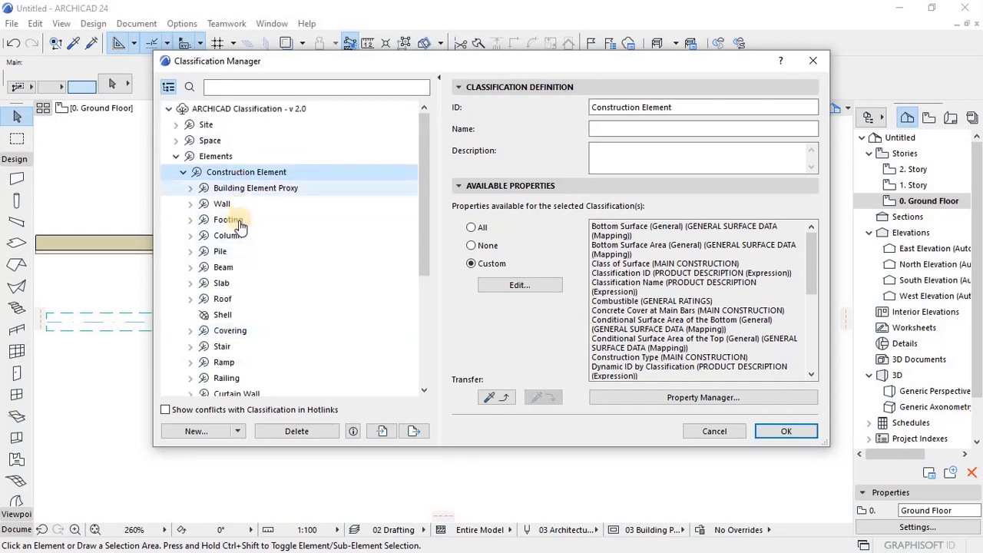
{"action": "scroll", "coordinate": [234, 207], "scroll_direction": "down", "scroll_amount": 1}
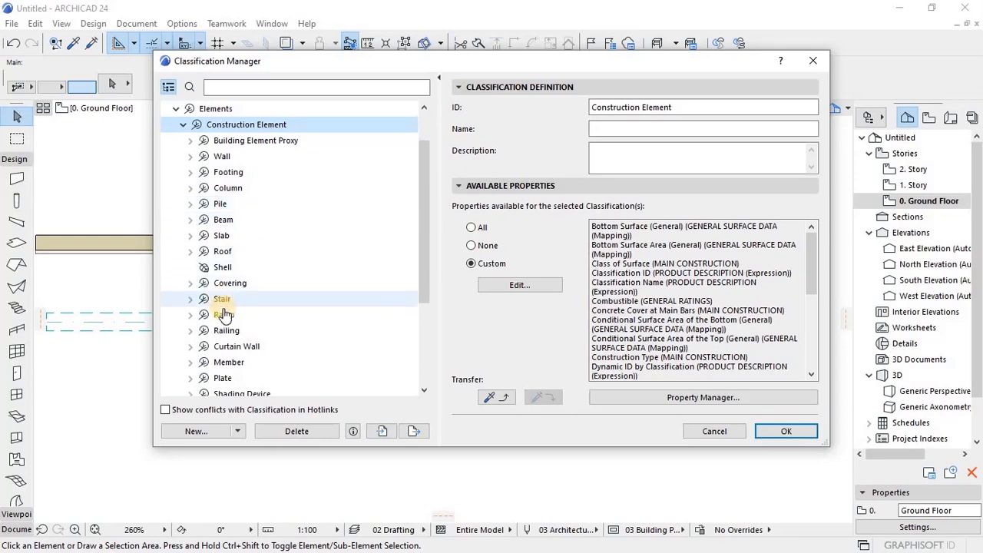
{"action": "scroll", "coordinate": [225, 308], "scroll_direction": "down", "scroll_amount": 3}
{"action": "scroll", "coordinate": [215, 253], "scroll_direction": "up", "scroll_amount": 4}
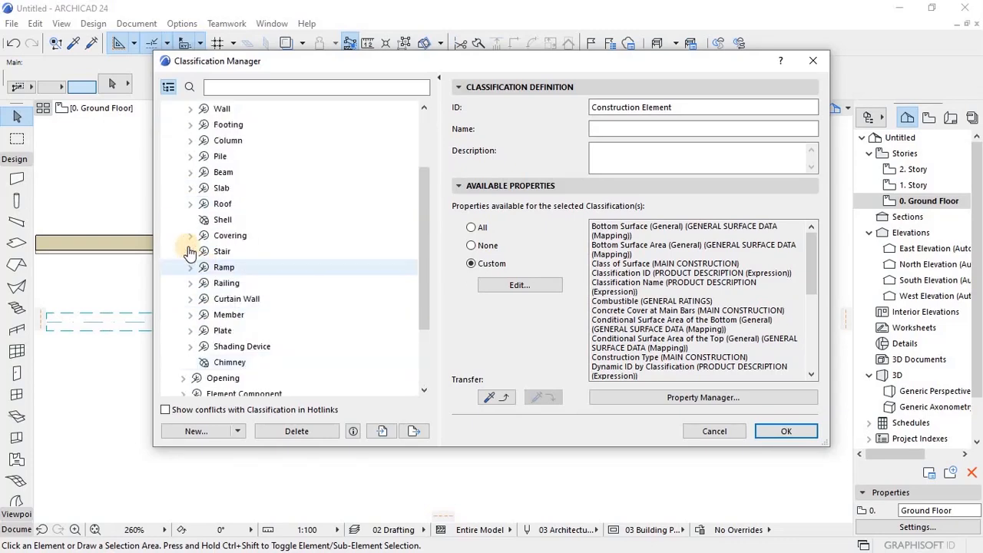
{"action": "key", "text": "Left"}
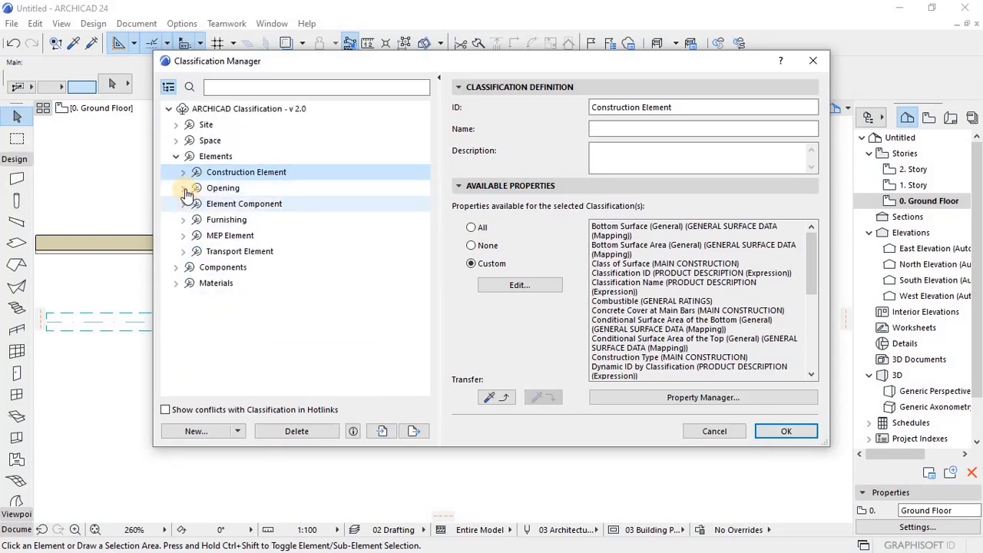
- Review the Opening and Element Component groups in the Elements branch, and return to the Construction Element list
{"action": "left_click", "coordinate": [183, 189]}
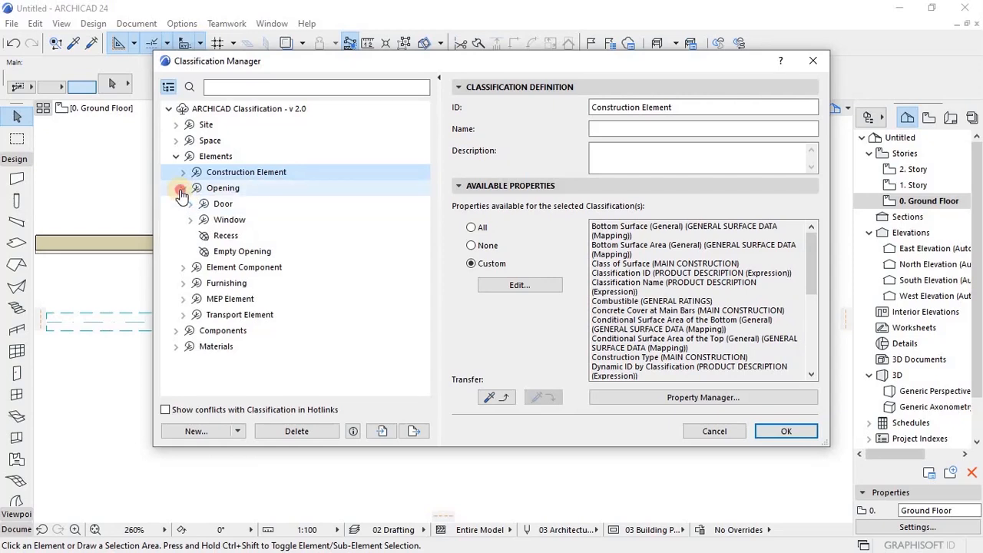
{"action": "left_click", "coordinate": [181, 189]}
{"action": "left_click", "coordinate": [182, 204]}
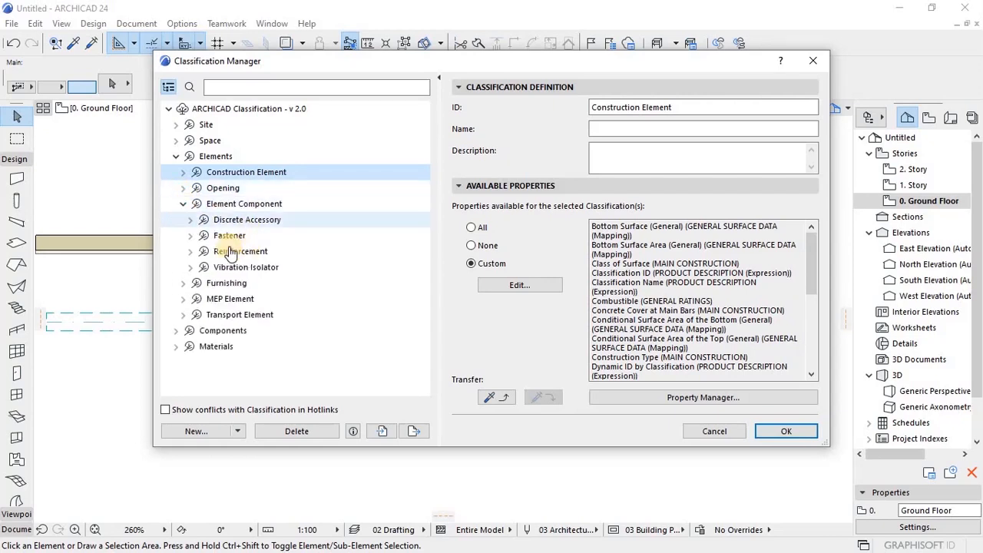
{"action": "left_click", "coordinate": [182, 203]}
{"action": "left_click", "coordinate": [182, 174]}
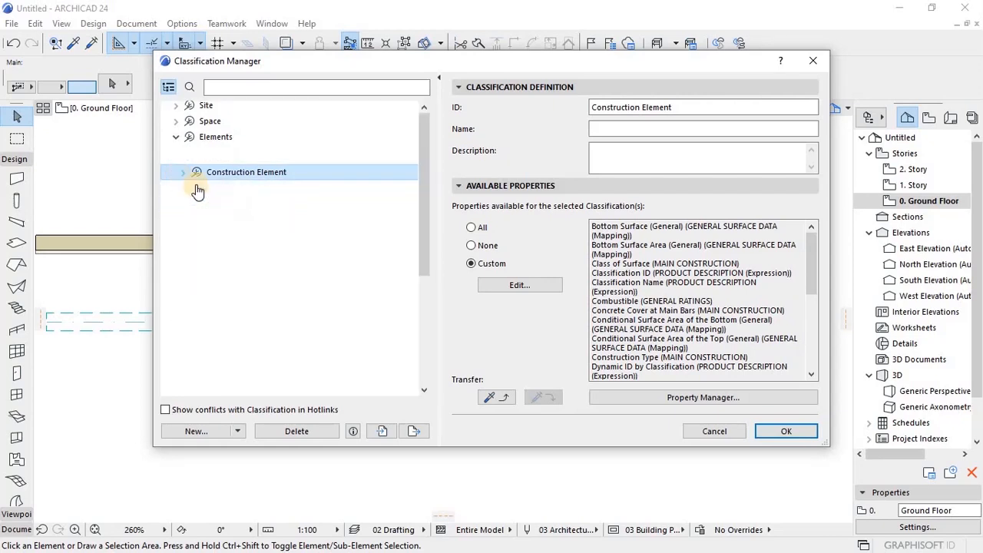
{"action": "scroll", "coordinate": [178, 154], "scroll_direction": "up", "scroll_amount": 2}
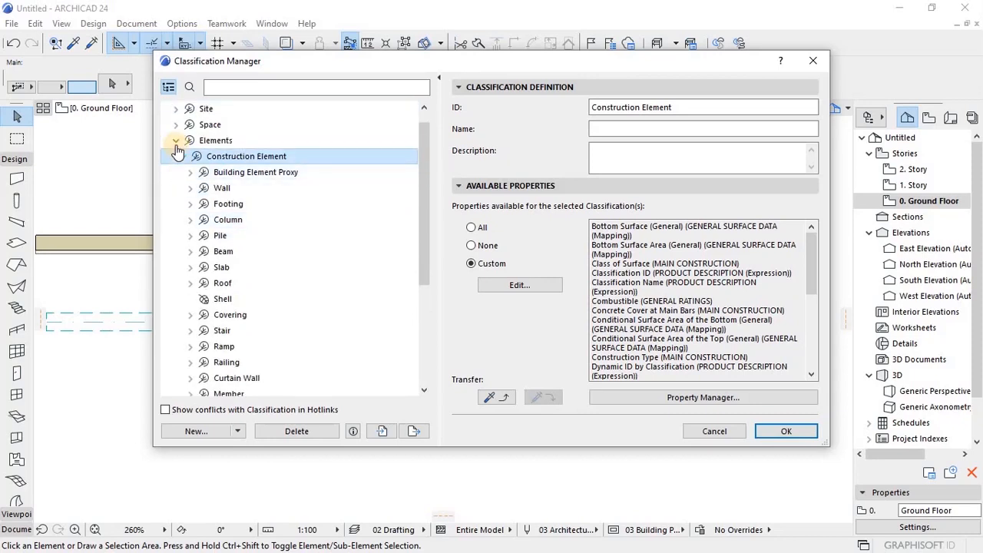
- Collapse the Elements branch and review the classifications listed under Components
{"action": "left_click", "coordinate": [176, 140]}
{"action": "left_click", "coordinate": [175, 173]}
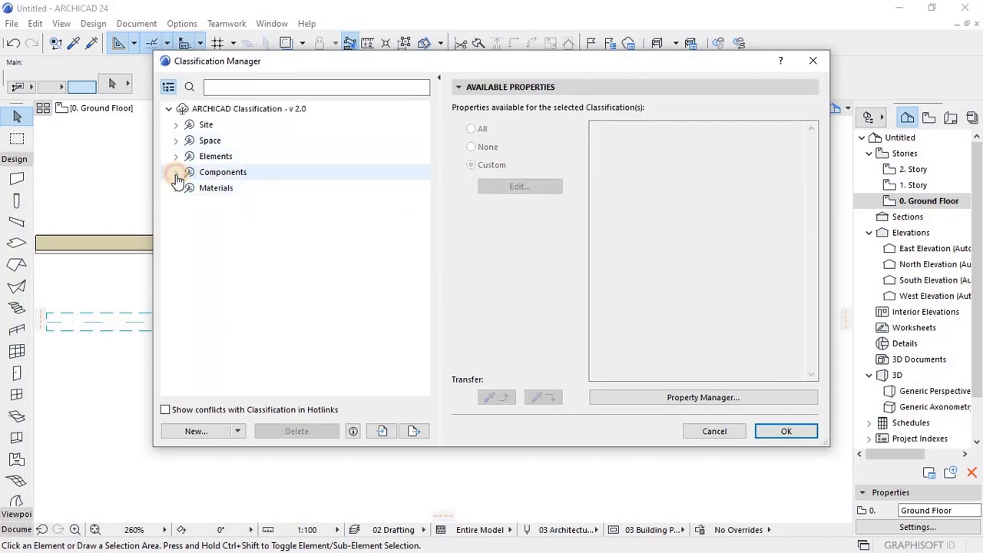
{"action": "left_click", "coordinate": [223, 269]}
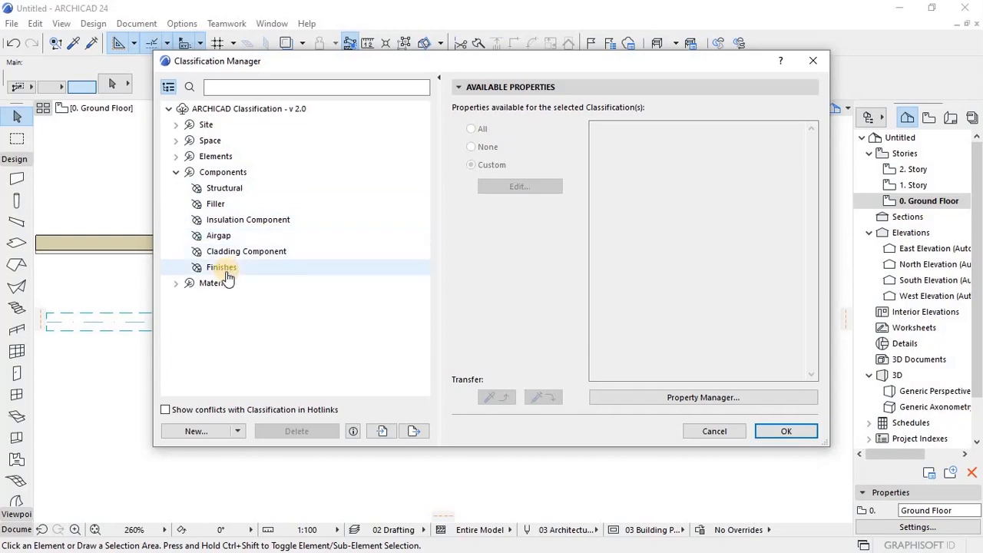
{"action": "left_click", "coordinate": [192, 285]}
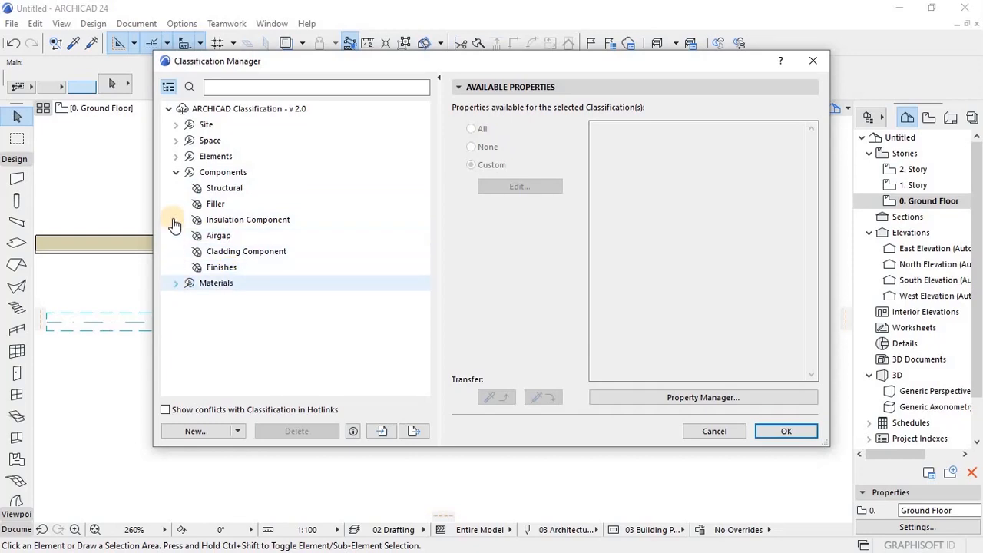
{"action": "left_click", "coordinate": [176, 172]}
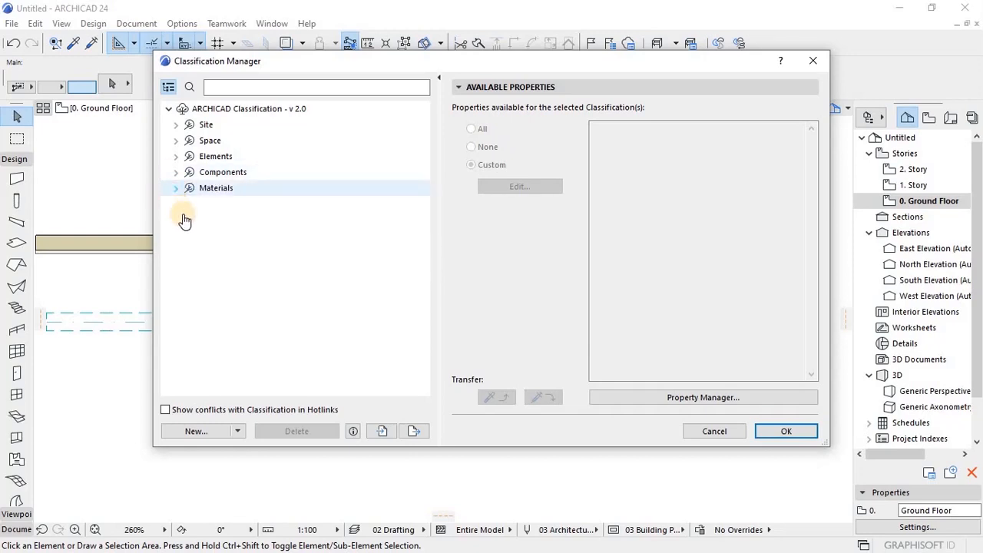
- Review the material categories in the Materials branch, and collapse and re-expand the whole classification system
{"action": "left_click", "coordinate": [217, 266]}
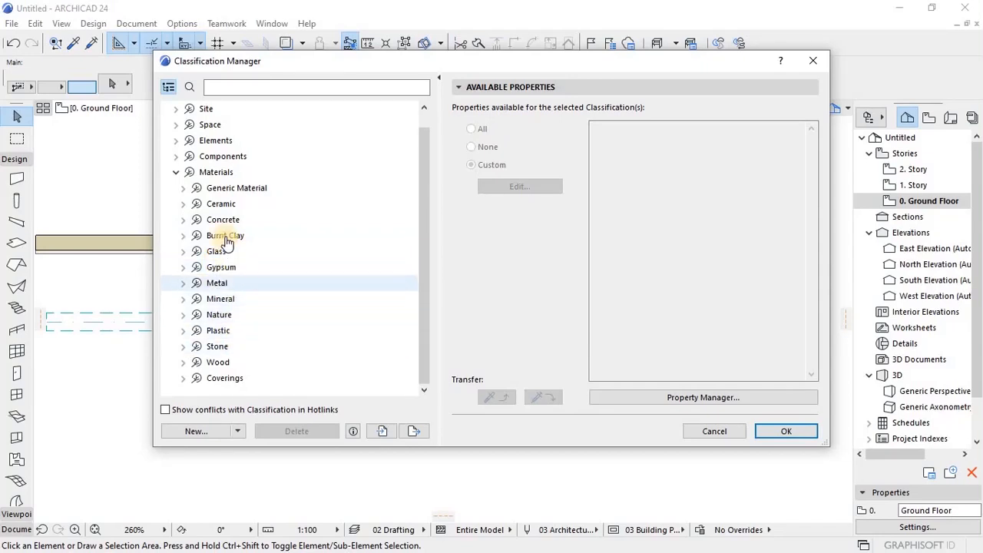
{"action": "scroll", "coordinate": [226, 242], "scroll_direction": "up", "scroll_amount": 1}
{"action": "scroll", "coordinate": [242, 367], "scroll_direction": "down", "scroll_amount": 1}
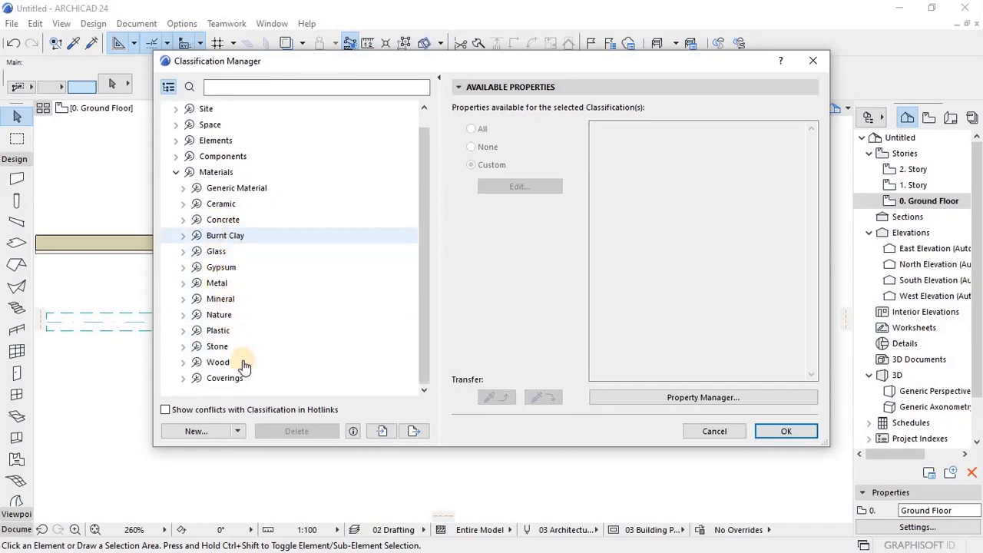
{"action": "scroll", "coordinate": [238, 351], "scroll_direction": "up", "scroll_amount": 1}
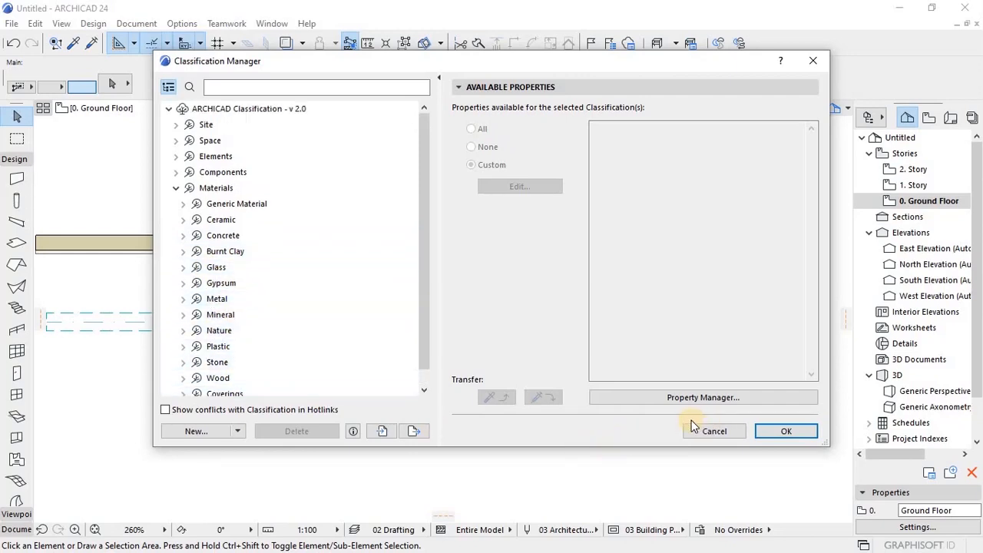
{"action": "scroll", "coordinate": [169, 135], "scroll_direction": "down", "scroll_amount": 1}
{"action": "left_click", "coordinate": [168, 108]}
{"action": "left_click", "coordinate": [168, 109]}
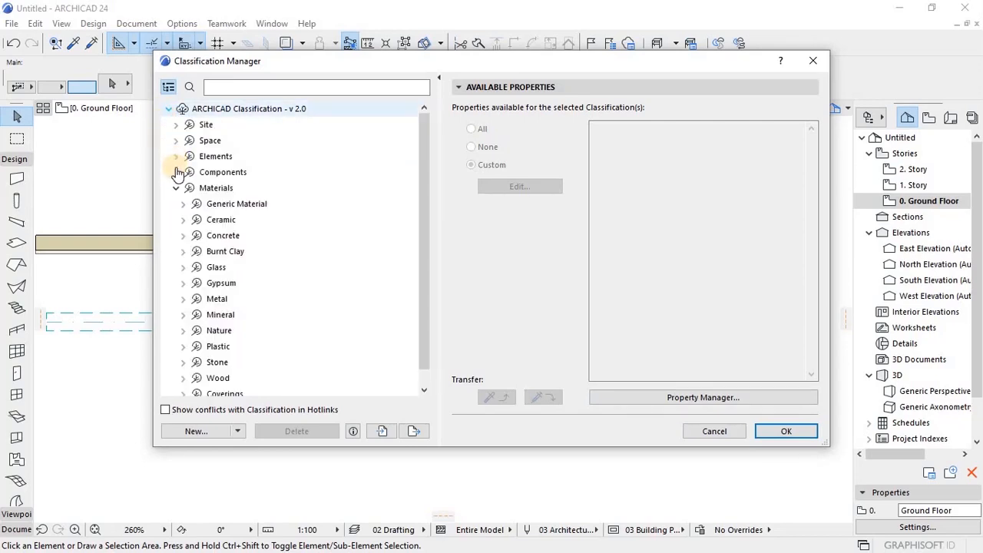
- Collapse the Materials branch and open the property availability list of Strip Footing, under Footing in the Elements branch, for editing
{"action": "left_click", "coordinate": [176, 188]}
{"action": "left_click", "coordinate": [177, 154]}
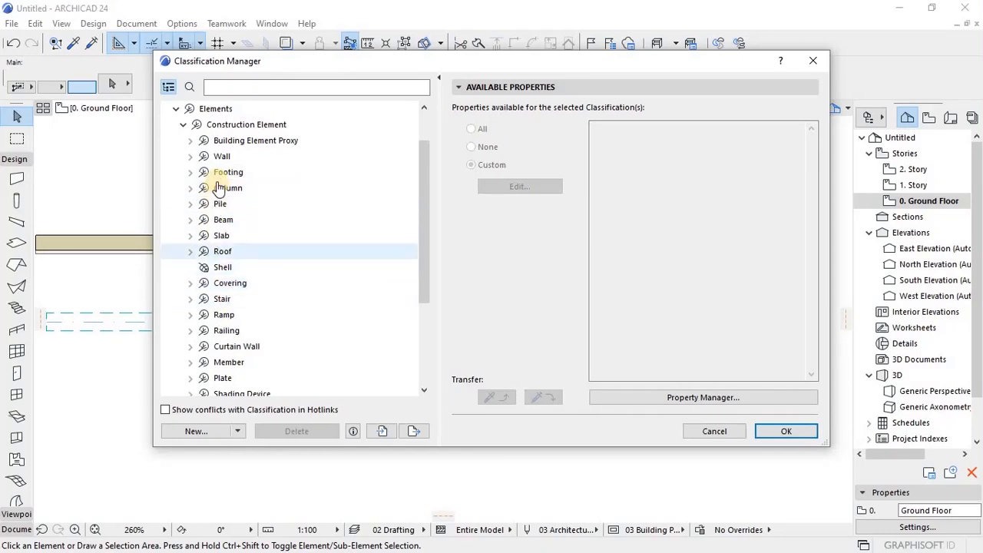
{"action": "left_click", "coordinate": [190, 175]}
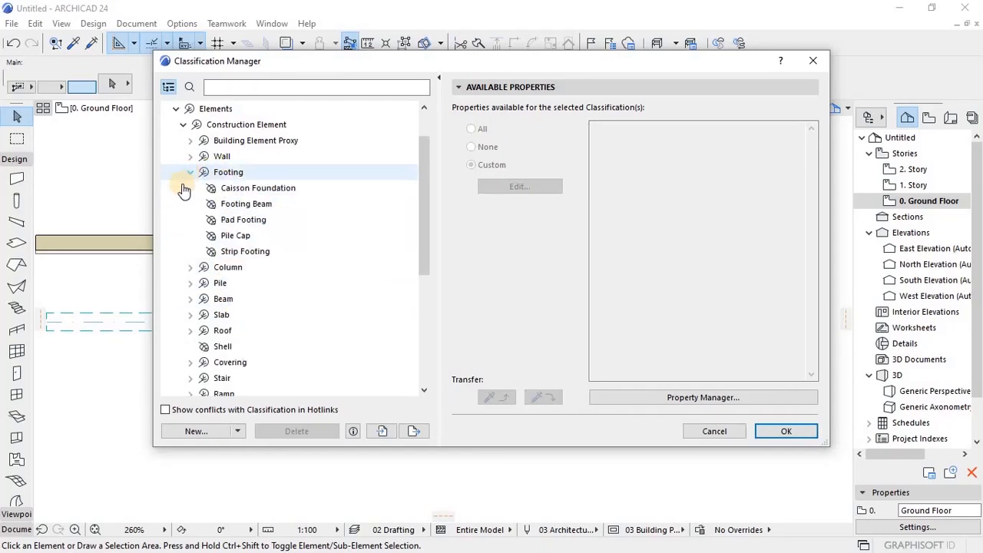
{"action": "left_click", "coordinate": [262, 252]}
{"action": "left_click", "coordinate": [514, 286]}
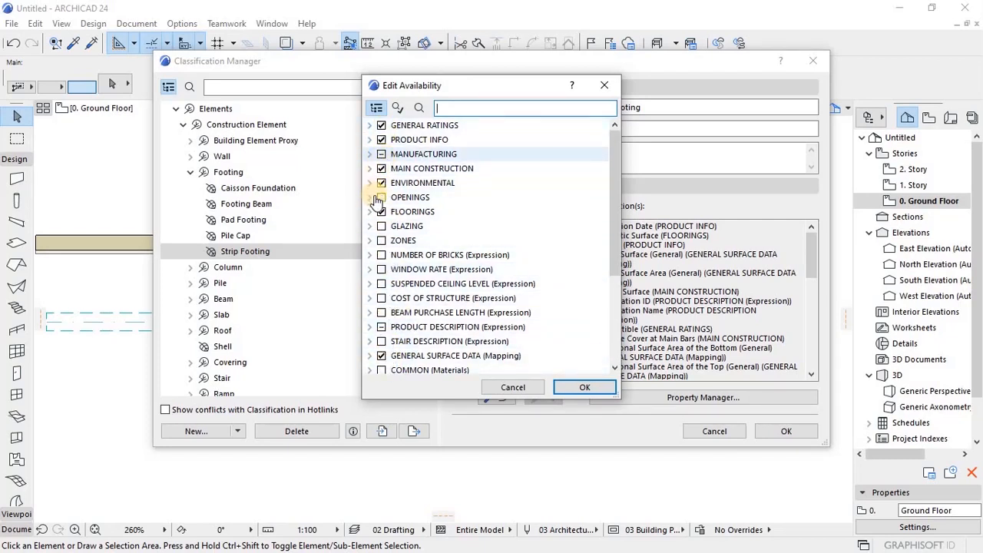
- Review the property groups available for Strip Footing, including Strength Grade under STRUCTURAL ANALYSIS DATA, and accept the availability dialog
{"action": "scroll", "coordinate": [397, 347], "scroll_direction": "down", "scroll_amount": 4}
{"action": "left_click", "coordinate": [382, 356]}
{"action": "left_click", "coordinate": [371, 355]}
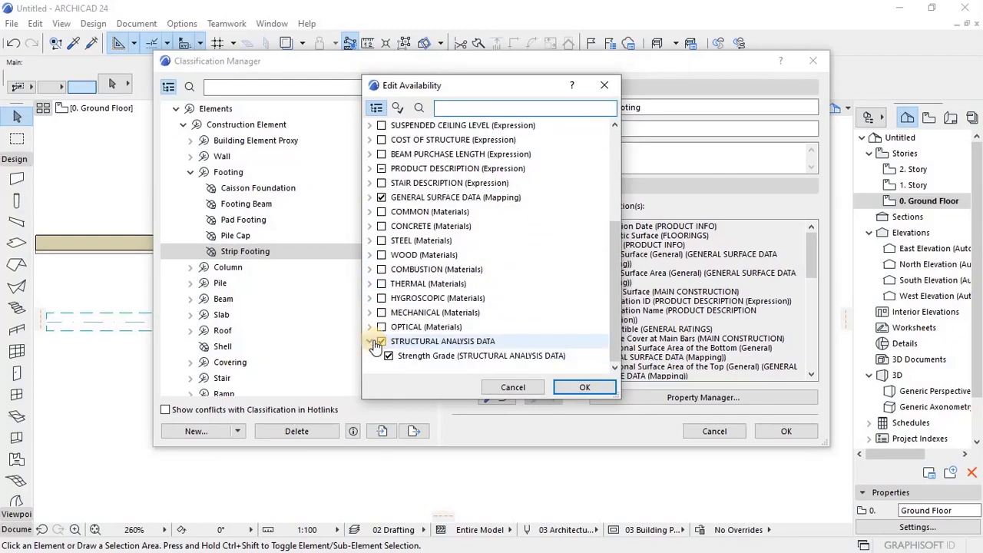
{"action": "left_click", "coordinate": [371, 356]}
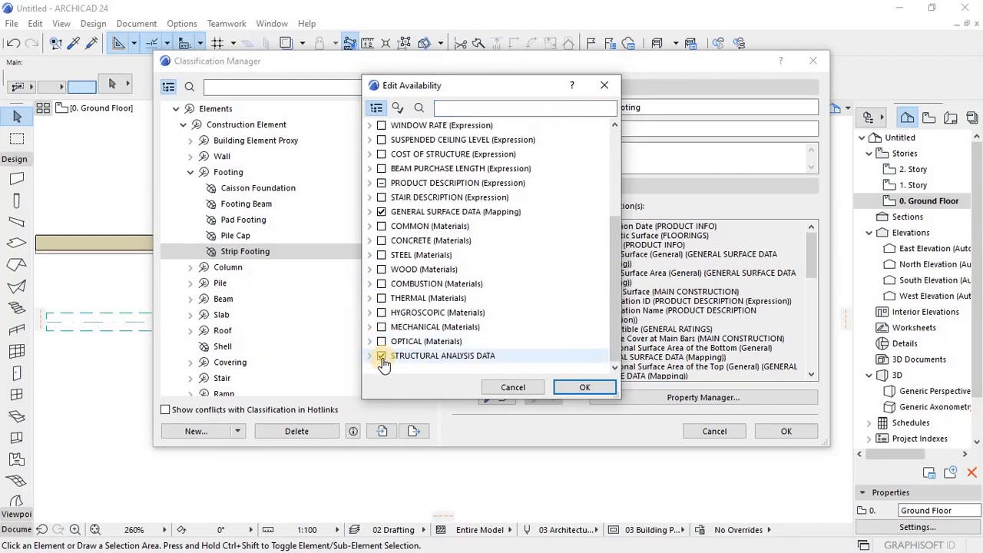
{"action": "left_click", "coordinate": [382, 358]}
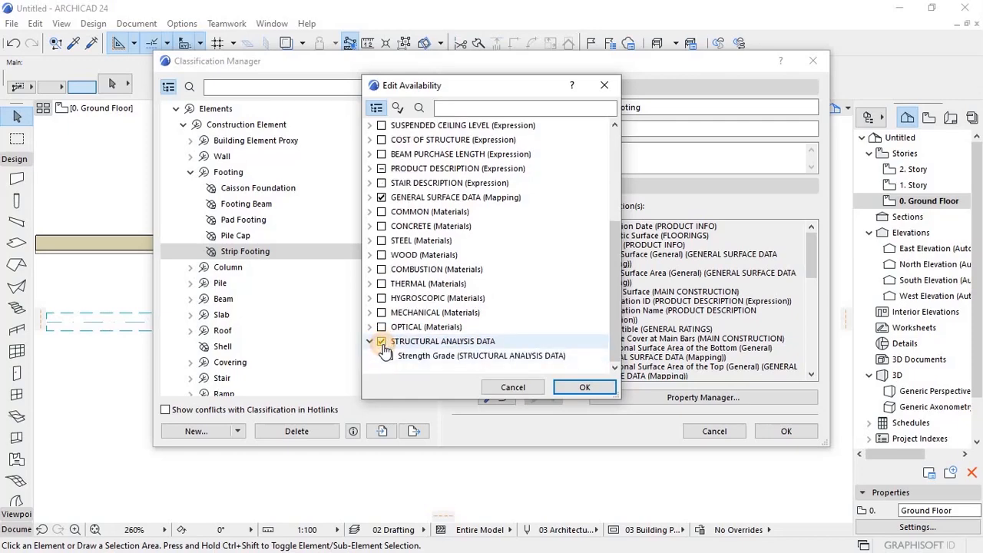
{"action": "left_click", "coordinate": [382, 341]}
{"action": "scroll", "coordinate": [384, 308], "scroll_direction": "up", "scroll_amount": 4}
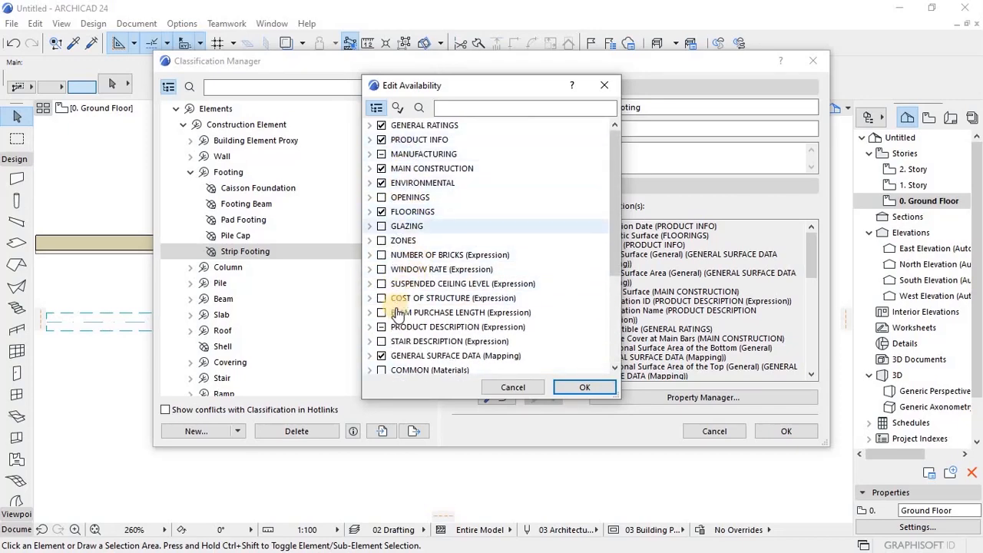
{"action": "left_click", "coordinate": [582, 387]}
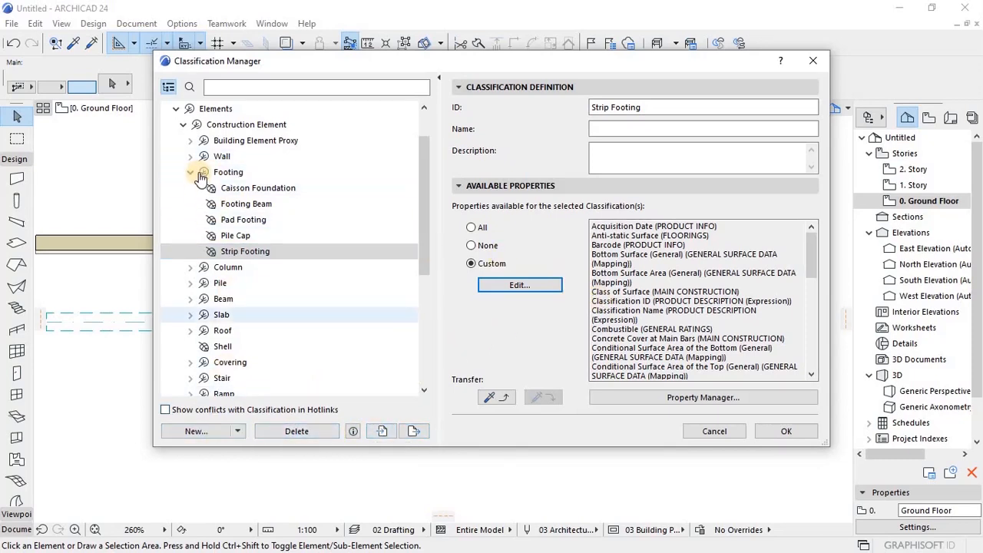
- Collapse the ARCHICAD Classification tree and create a new classification system with the default name and version 01
{"action": "left_click", "coordinate": [178, 113]}
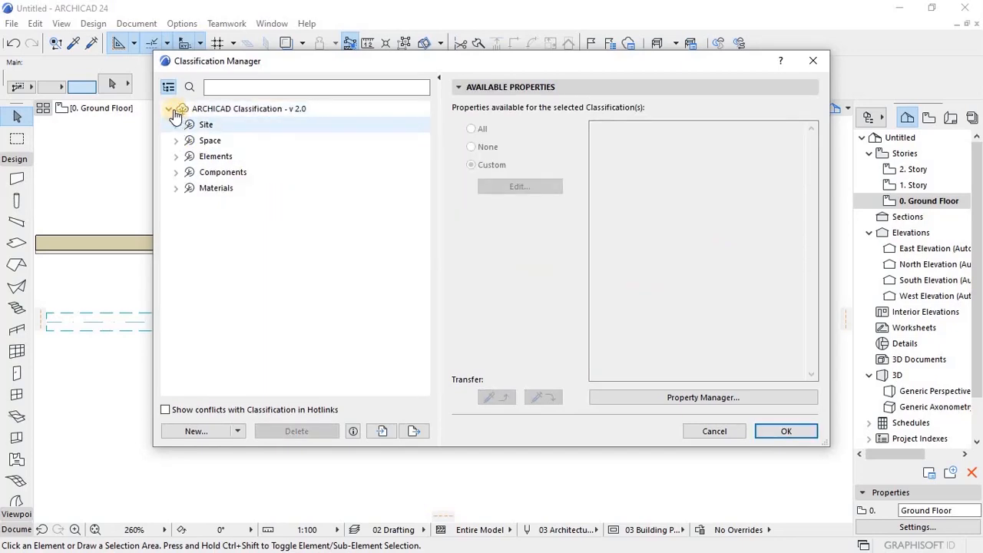
{"action": "left_click", "coordinate": [169, 108]}
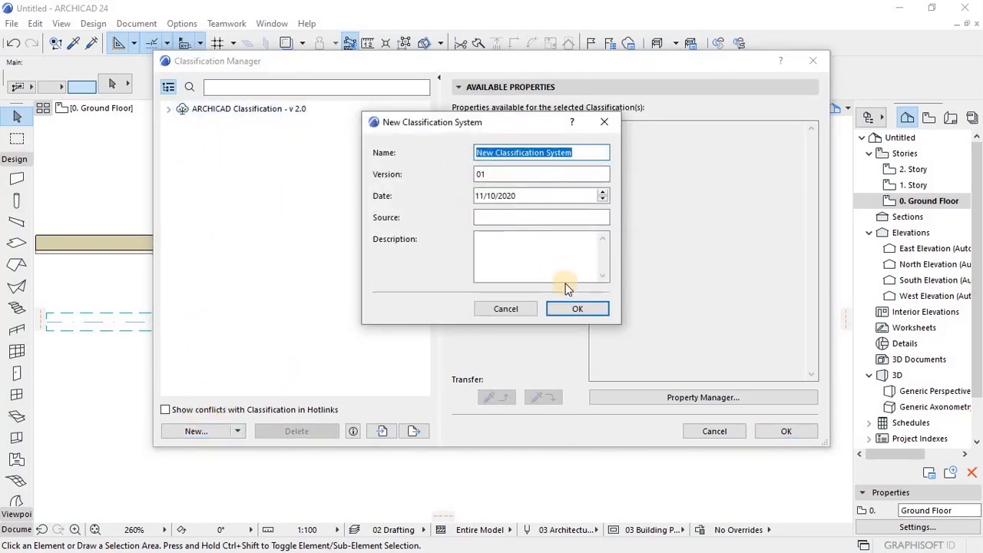
{"action": "left_click", "coordinate": [574, 309]}
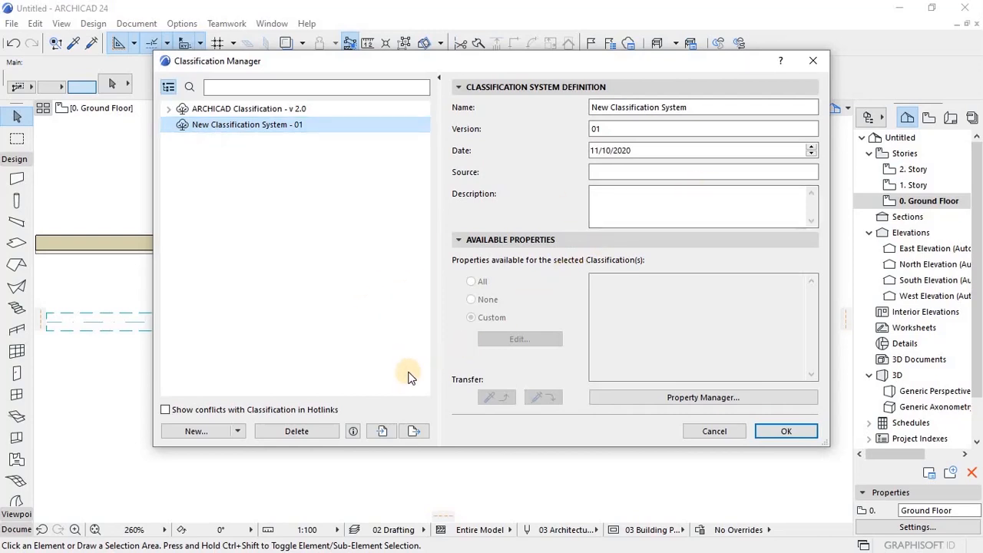
- Open the classification import file dialog, cancel it, and close the Classification Manager without saving
{"action": "left_click", "coordinate": [383, 432]}
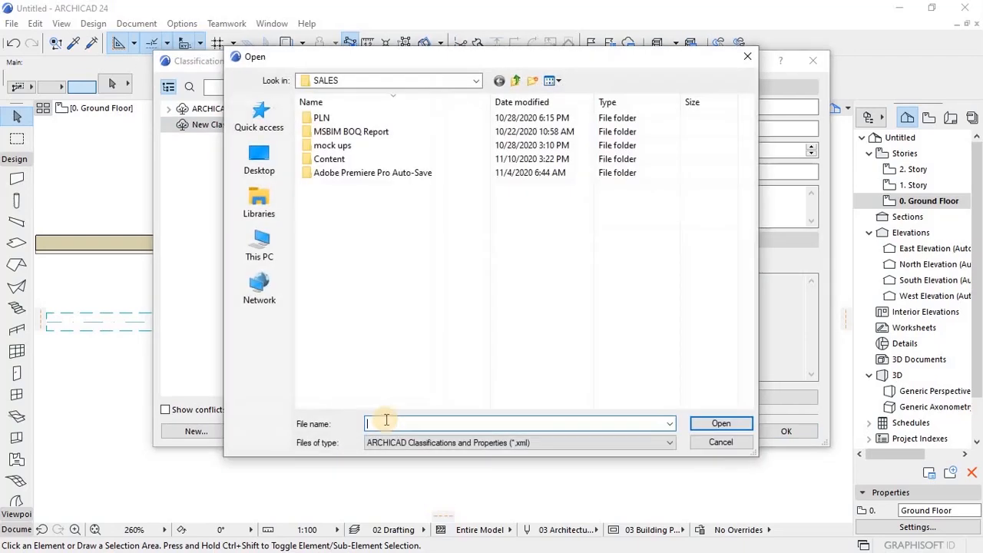
{"action": "left_click", "coordinate": [748, 57]}
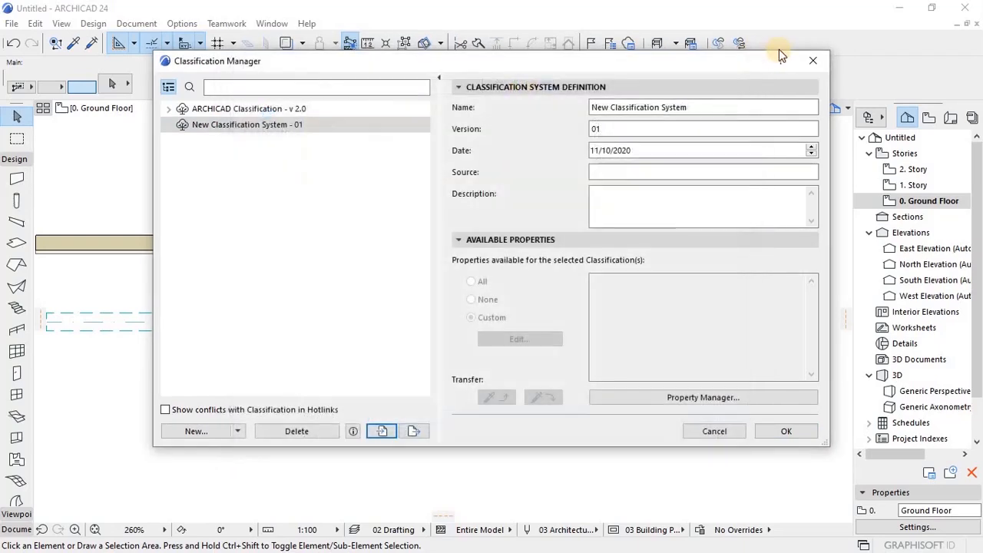
{"action": "left_click", "coordinate": [813, 59]}
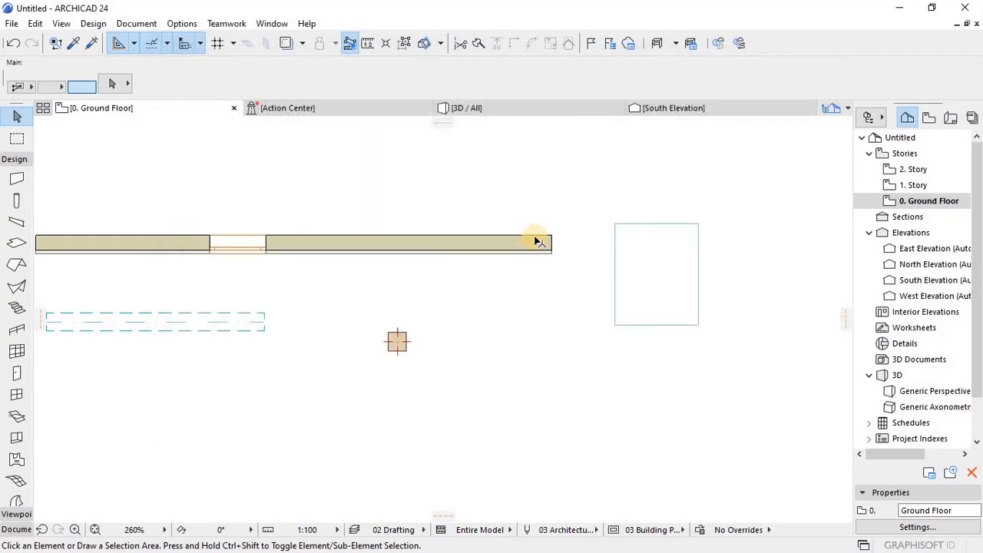
- Reopen the Classification Manager and expand ARCHICAD Classification - v 2.0
{"action": "scroll", "coordinate": [415, 269], "scroll_direction": "down", "scroll_amount": 3}
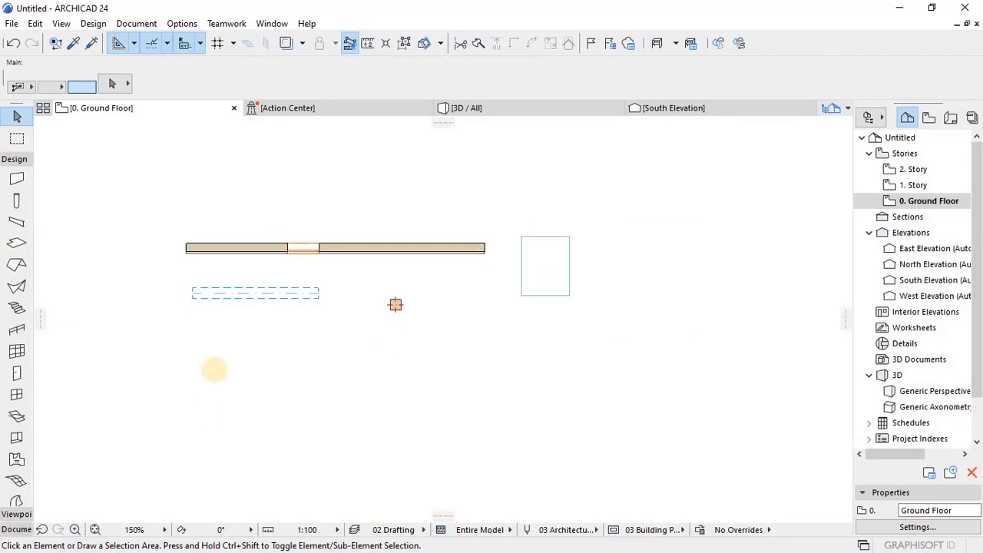
{"action": "left_click", "coordinate": [180, 24]}
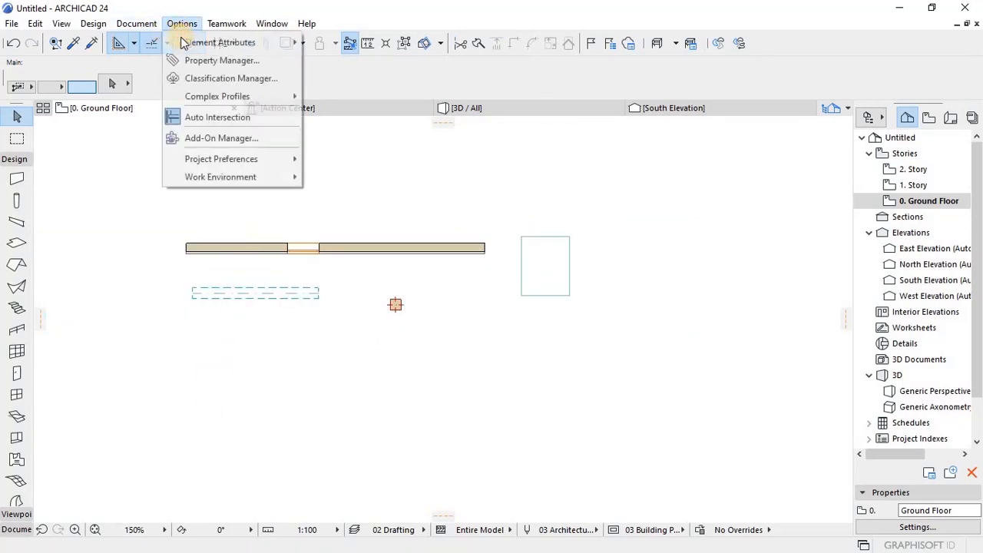
{"action": "left_click", "coordinate": [206, 78]}
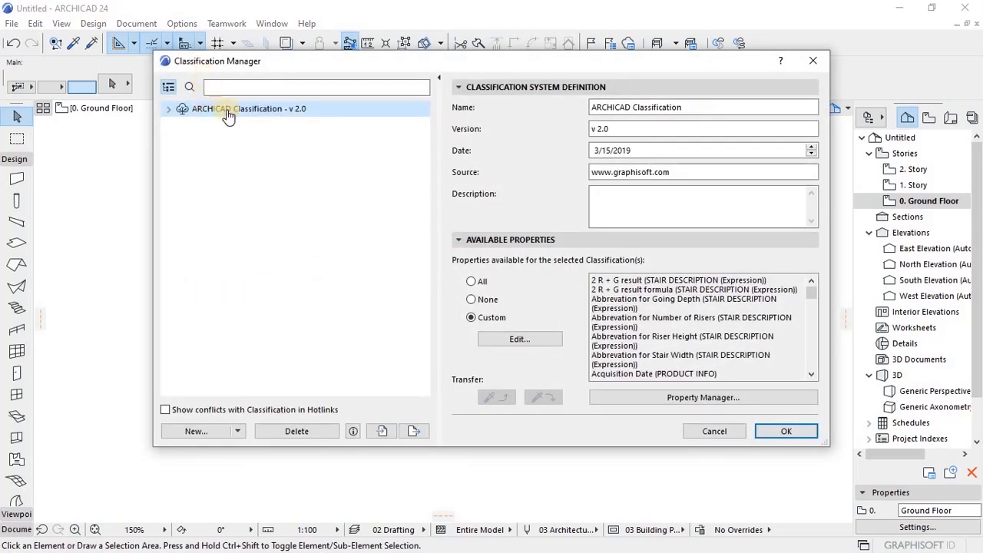
{"action": "left_click", "coordinate": [168, 112]}
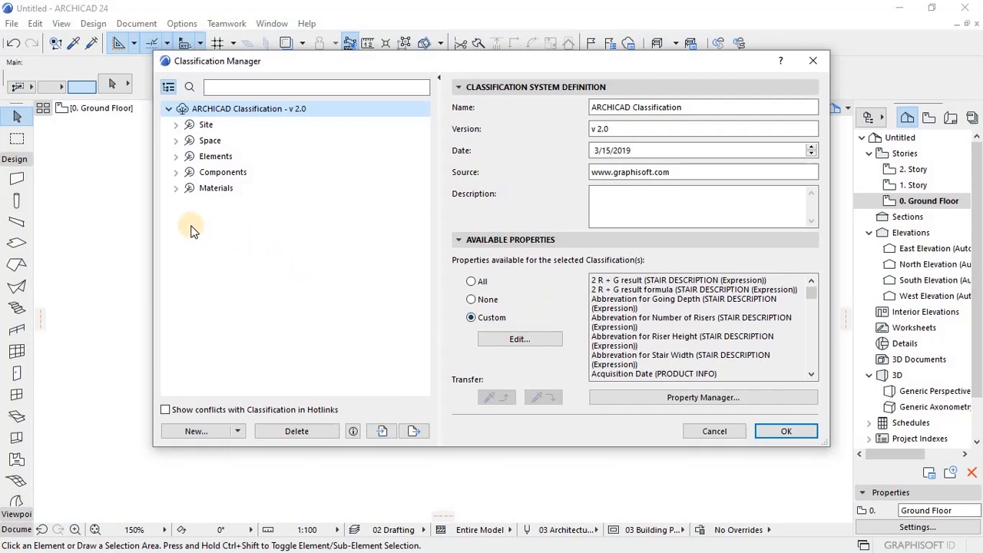
- Select Terrain under Geographic Element in the Site branch and open its property availability list
{"action": "left_click", "coordinate": [175, 125]}
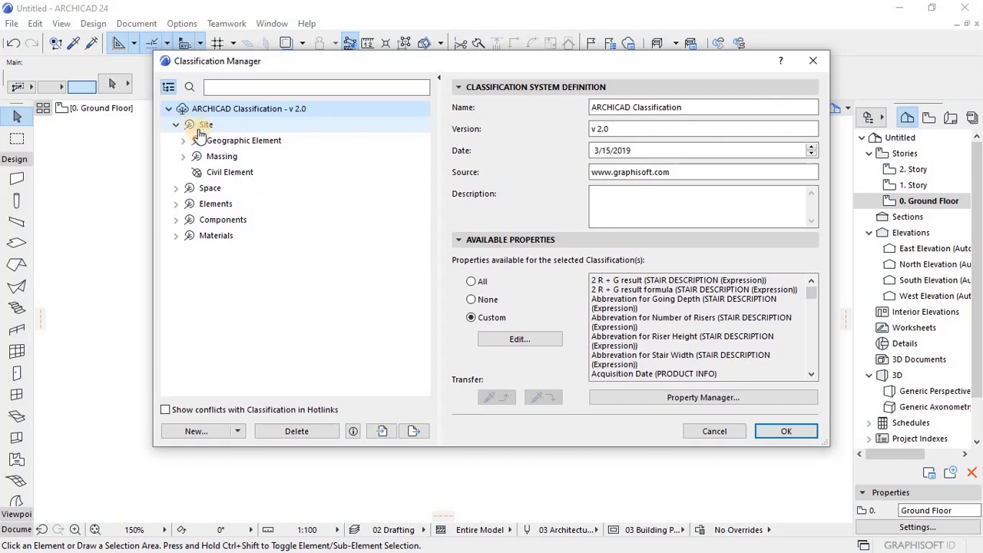
{"action": "left_click", "coordinate": [184, 141]}
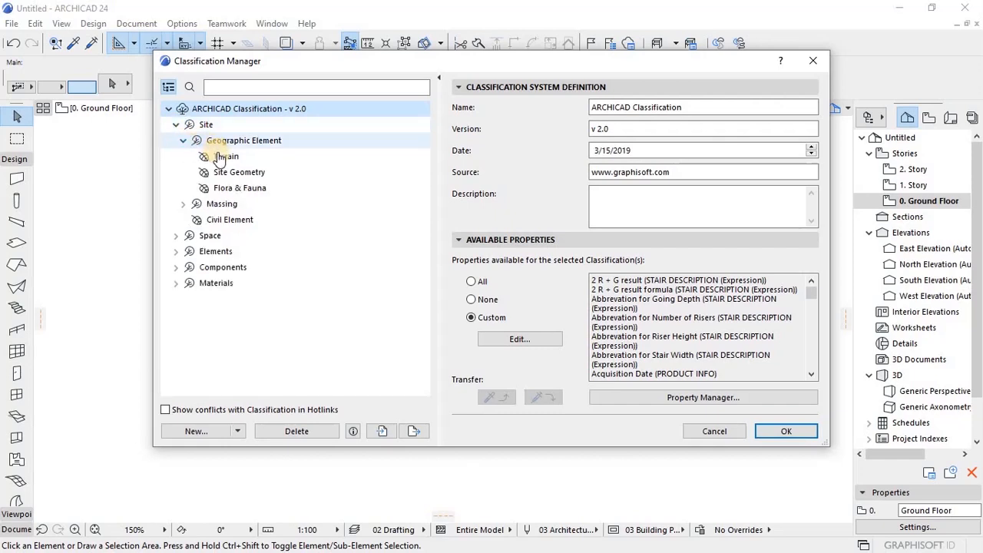
{"action": "left_click", "coordinate": [220, 156]}
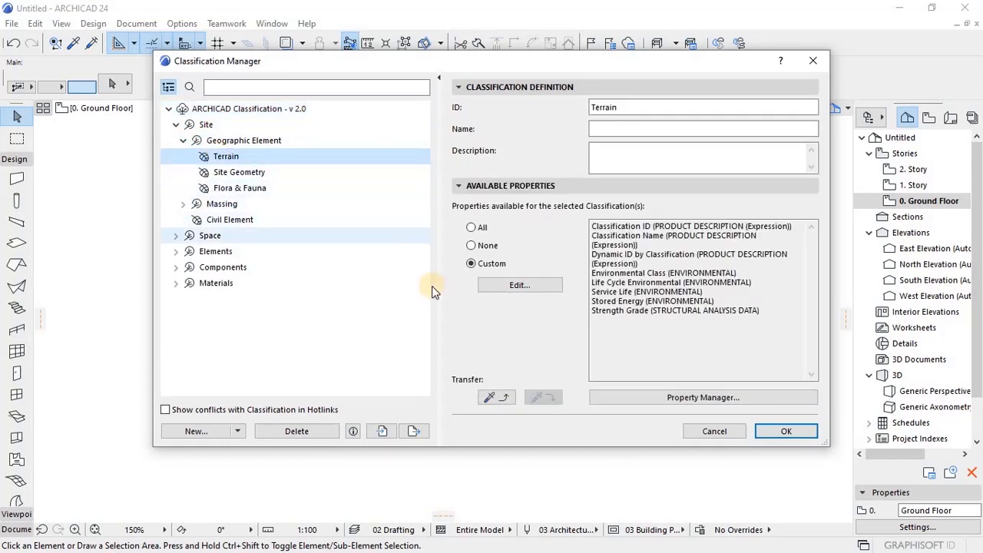
{"action": "left_click", "coordinate": [538, 287]}
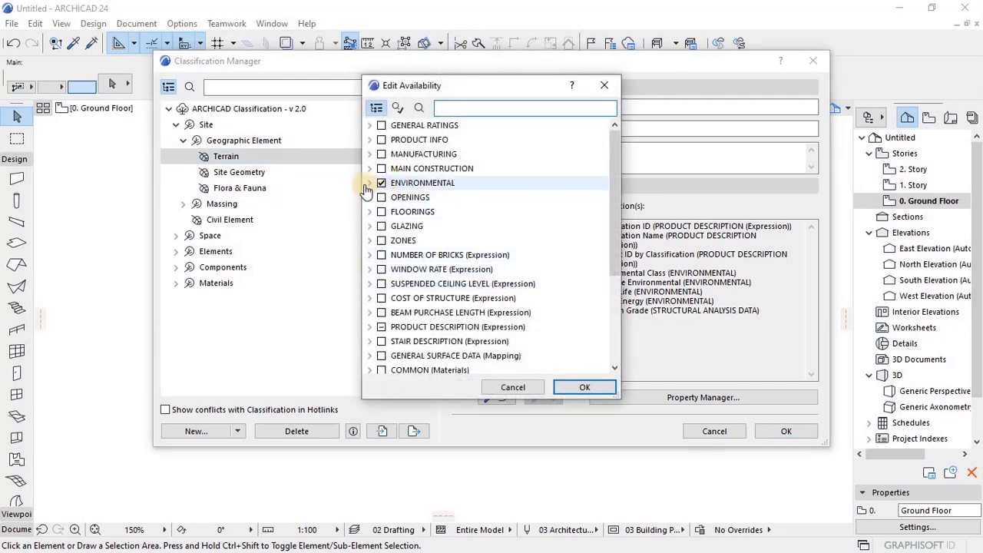
- Review Terrain's properties in the ENVIRONMENTAL and STRUCTURAL ANALYSIS DATA groups, and close the availability list without changes
{"action": "left_click", "coordinate": [370, 182]}
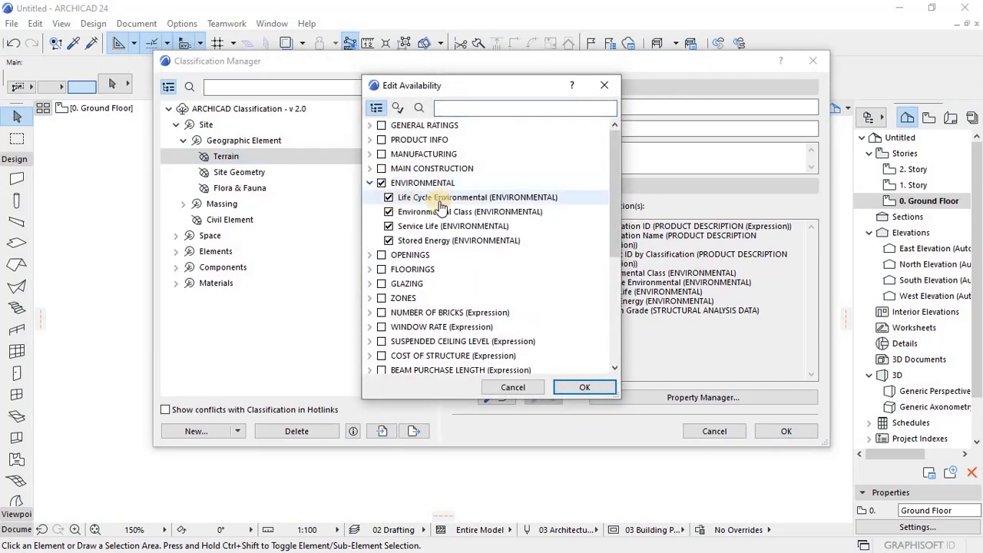
{"action": "left_click", "coordinate": [370, 183]}
{"action": "scroll", "coordinate": [395, 261], "scroll_direction": "down", "scroll_amount": 2}
{"action": "scroll", "coordinate": [395, 284], "scroll_direction": "down", "scroll_amount": 2}
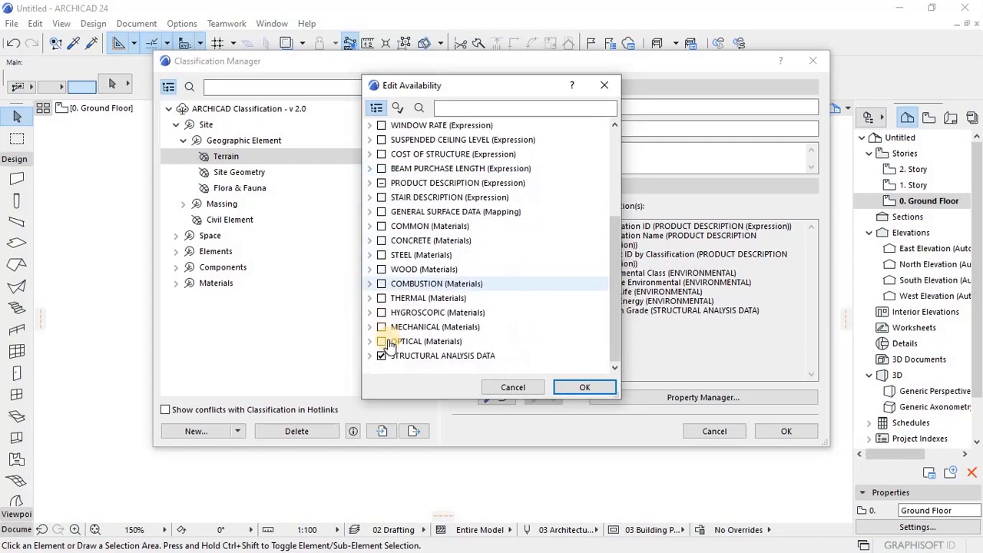
{"action": "left_click", "coordinate": [369, 356]}
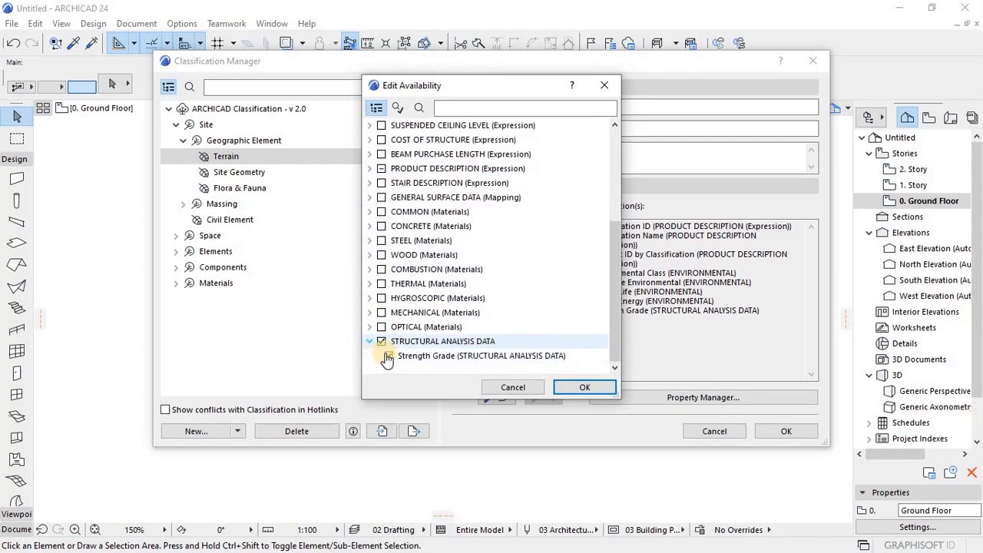
{"action": "left_click", "coordinate": [605, 85]}
- Collapse the Site branch and review the classifications listed under Space and Components
{"action": "left_click", "coordinate": [185, 140]}
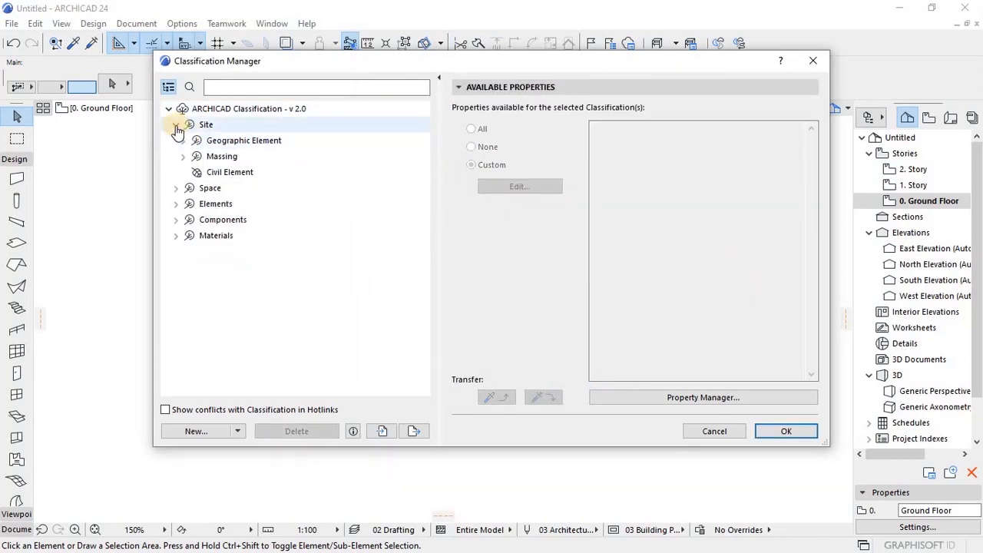
{"action": "left_click", "coordinate": [177, 126]}
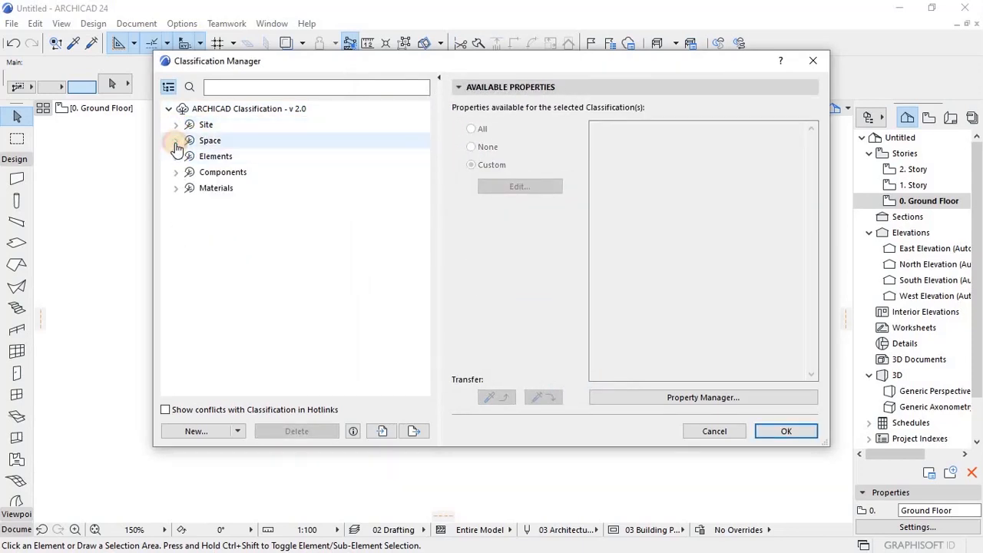
{"action": "left_click", "coordinate": [176, 141]}
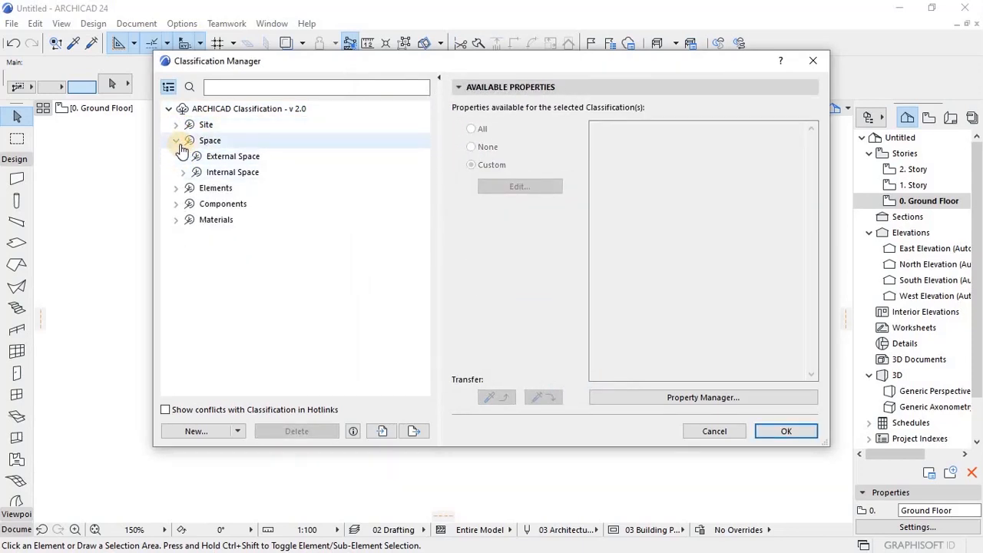
{"action": "left_click", "coordinate": [177, 141]}
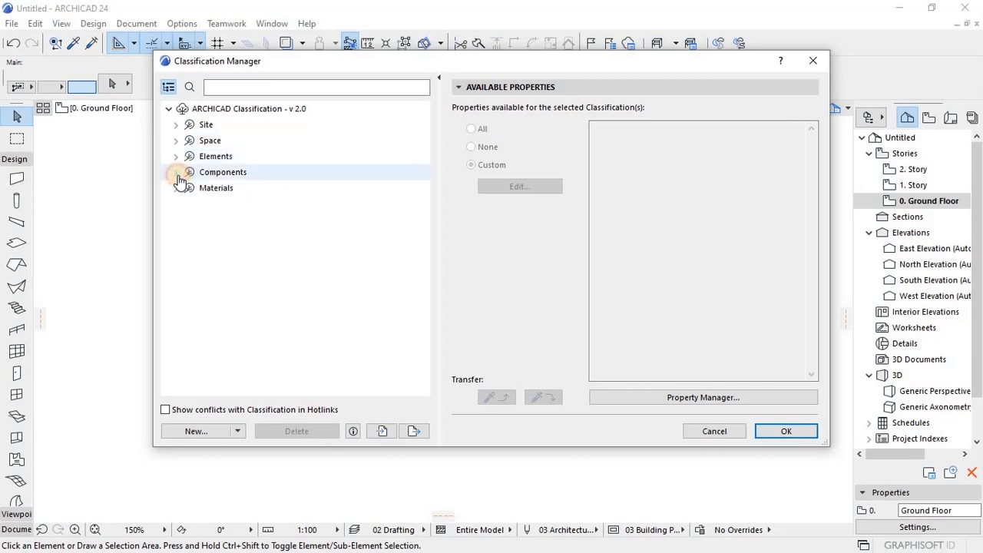
{"action": "left_click", "coordinate": [177, 173]}
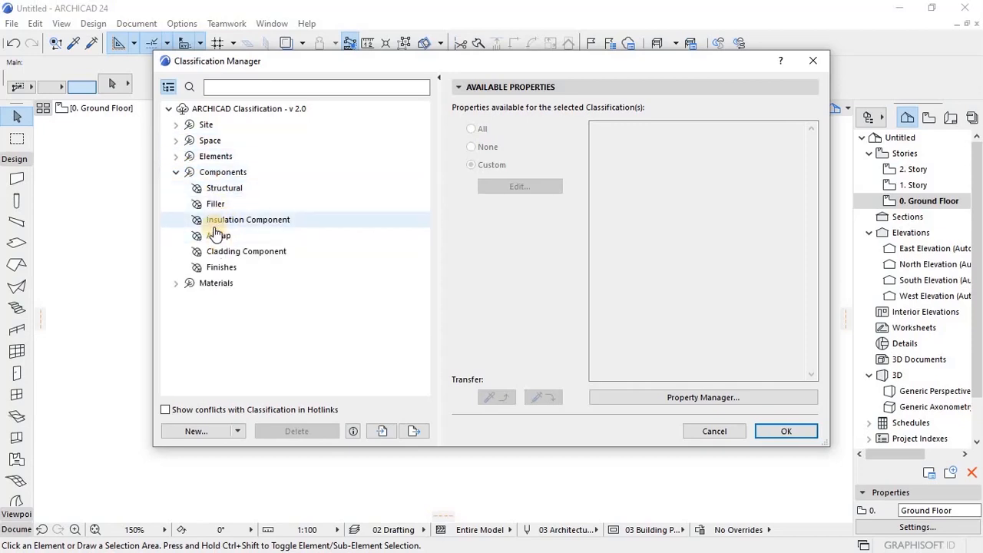
{"action": "left_click", "coordinate": [175, 172]}
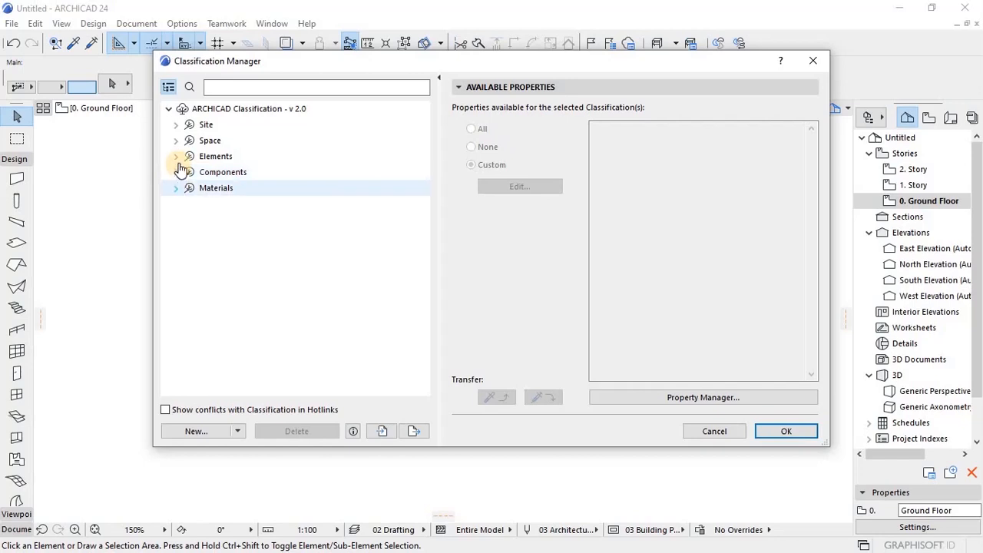
- Select Ceiling under Covering in the Construction Element list and examine its available properties
{"action": "left_click", "coordinate": [176, 156]}
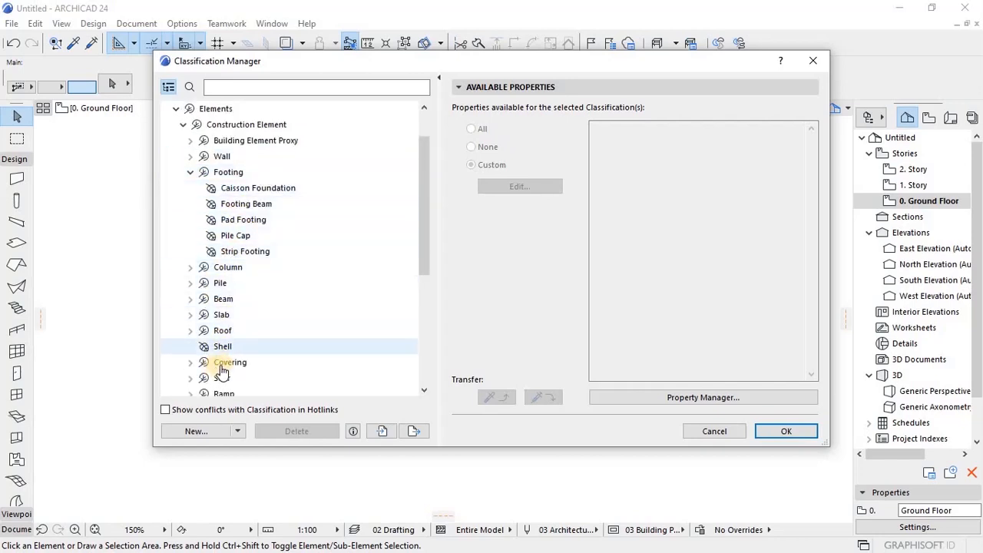
{"action": "scroll", "coordinate": [223, 353], "scroll_direction": "down", "scroll_amount": 1}
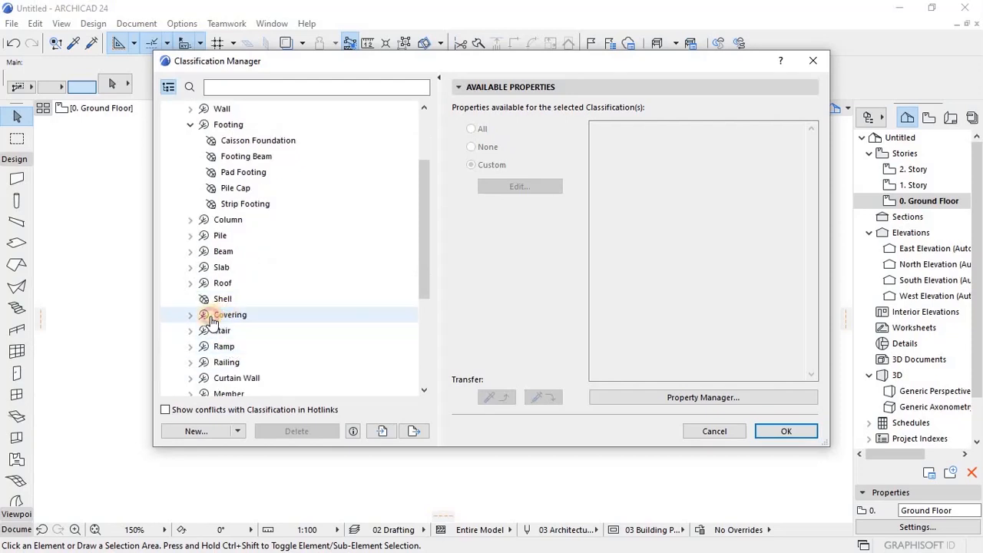
{"action": "left_click", "coordinate": [213, 321]}
{"action": "left_click", "coordinate": [190, 315]}
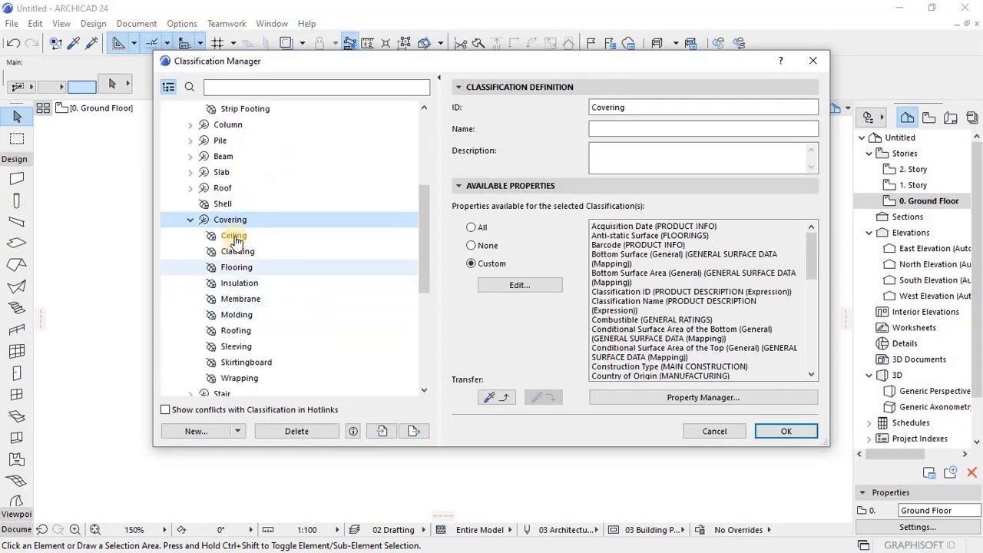
{"action": "left_click", "coordinate": [235, 236]}
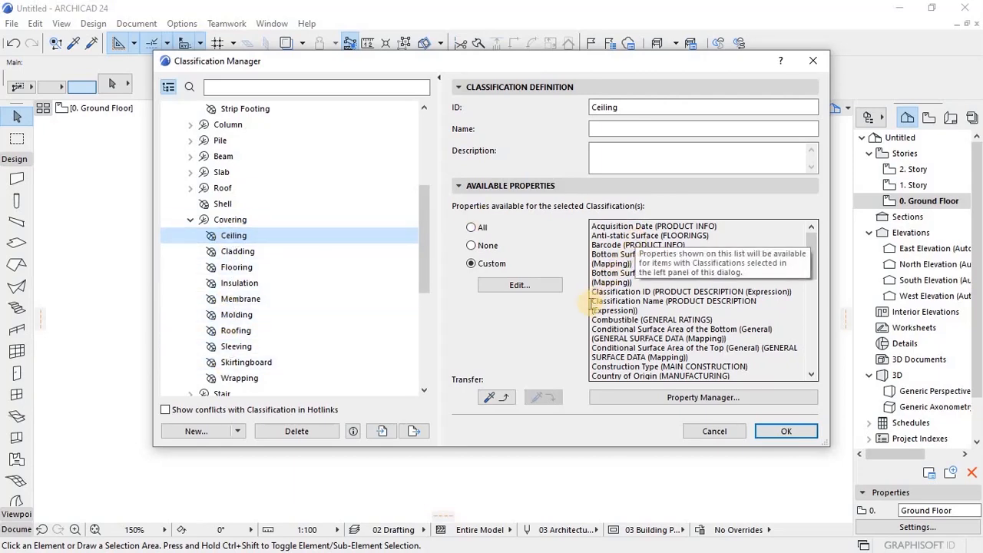
- Open Ceiling's property availability list, review its groups including THERMAL (Materials), and close the list without changes
{"action": "left_click", "coordinate": [531, 287]}
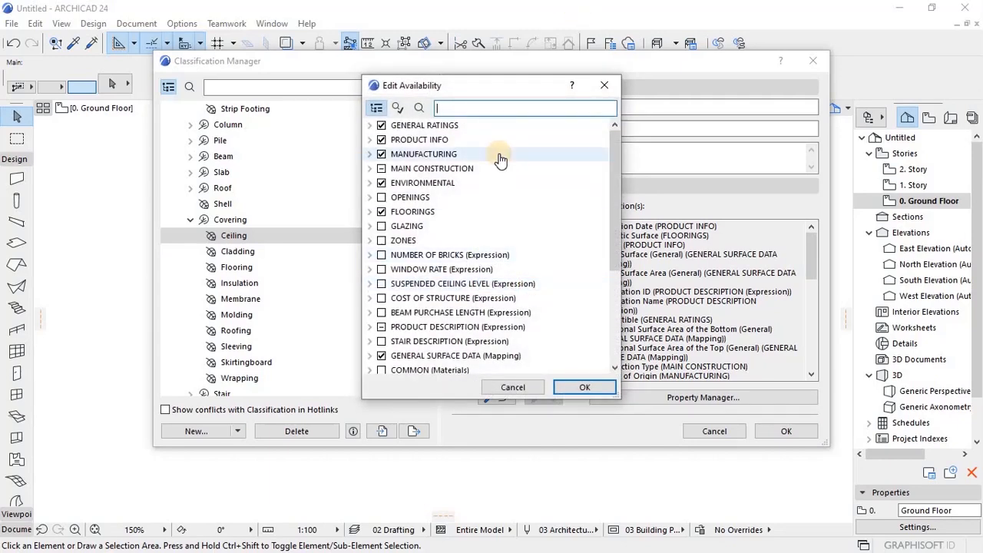
{"action": "left_click", "coordinate": [434, 109]}
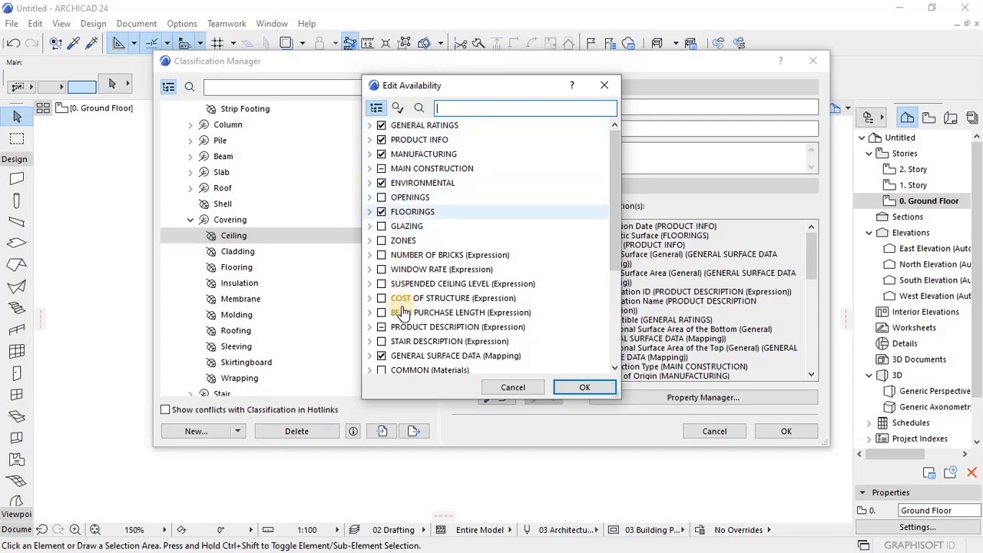
{"action": "scroll", "coordinate": [399, 323], "scroll_direction": "down", "scroll_amount": 4}
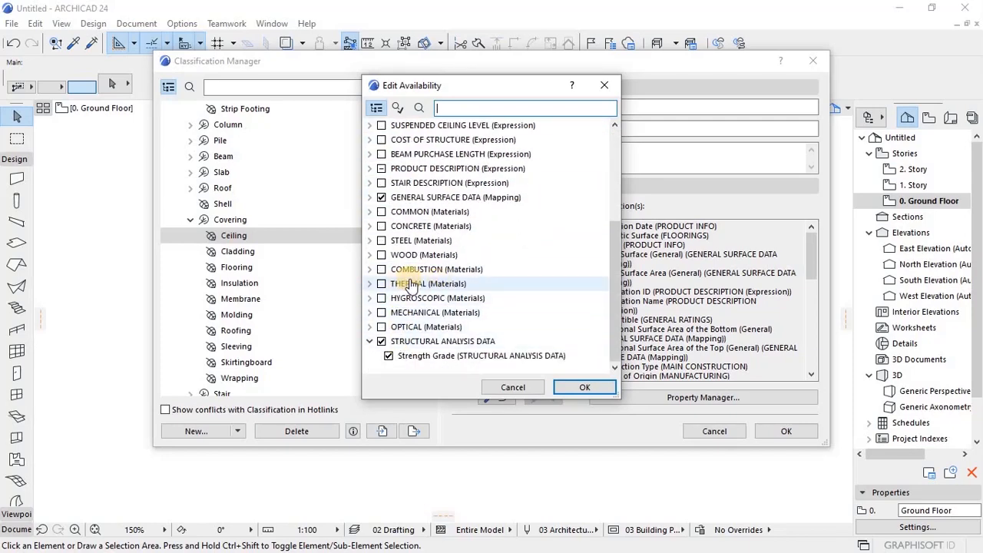
{"action": "left_click", "coordinate": [370, 283]}
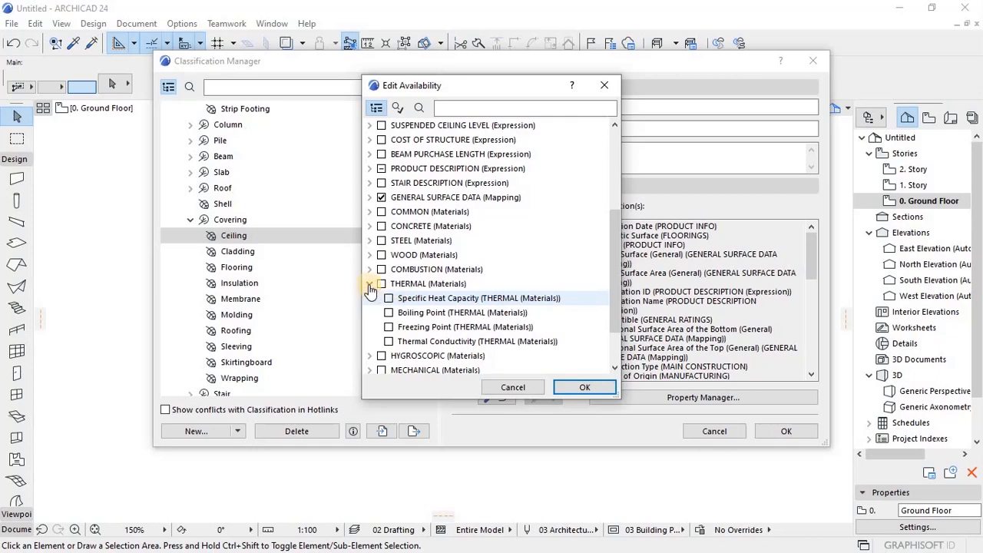
{"action": "left_click", "coordinate": [370, 283]}
{"action": "scroll", "coordinate": [387, 244], "scroll_direction": "up", "scroll_amount": 2}
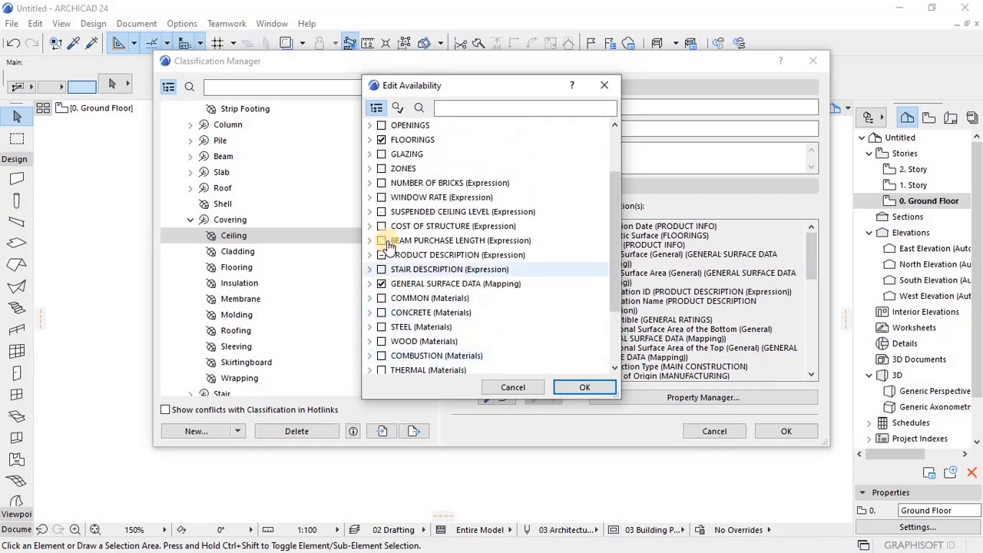
{"action": "scroll", "coordinate": [388, 243], "scroll_direction": "up", "scroll_amount": 2}
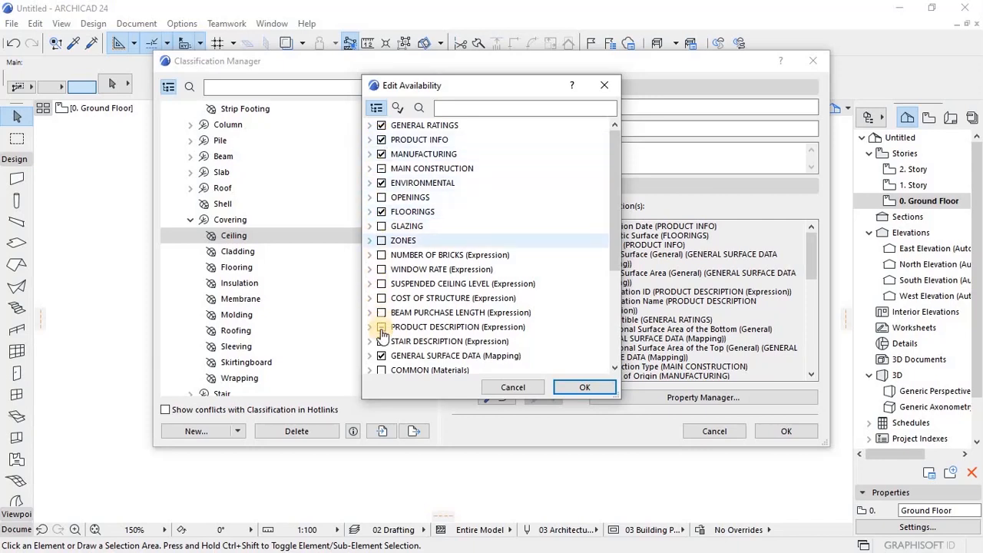
{"action": "left_click", "coordinate": [381, 182]}
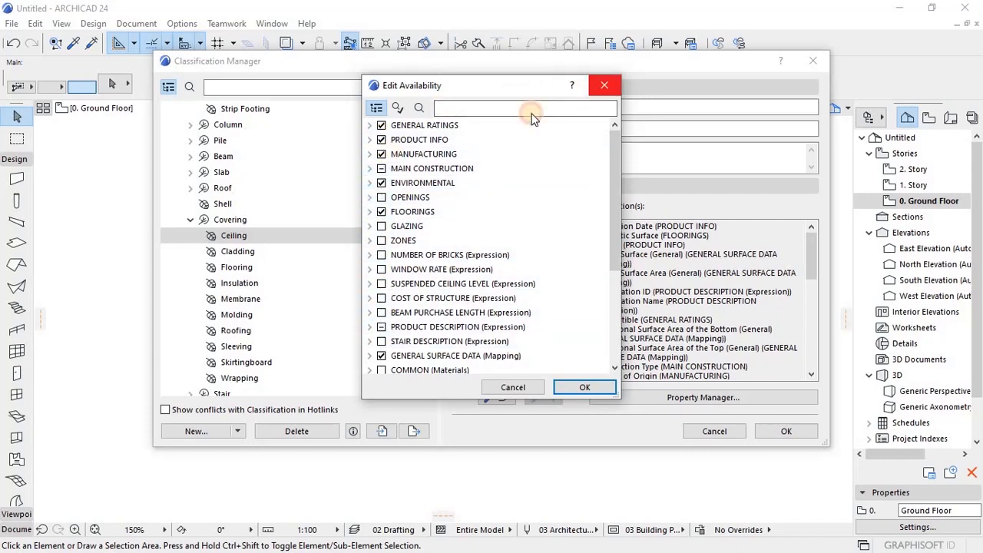
{"action": "left_click", "coordinate": [605, 85]}
- Collapse the Covering and Footing branches in the Construction Element list
{"action": "left_click", "coordinate": [230, 220]}
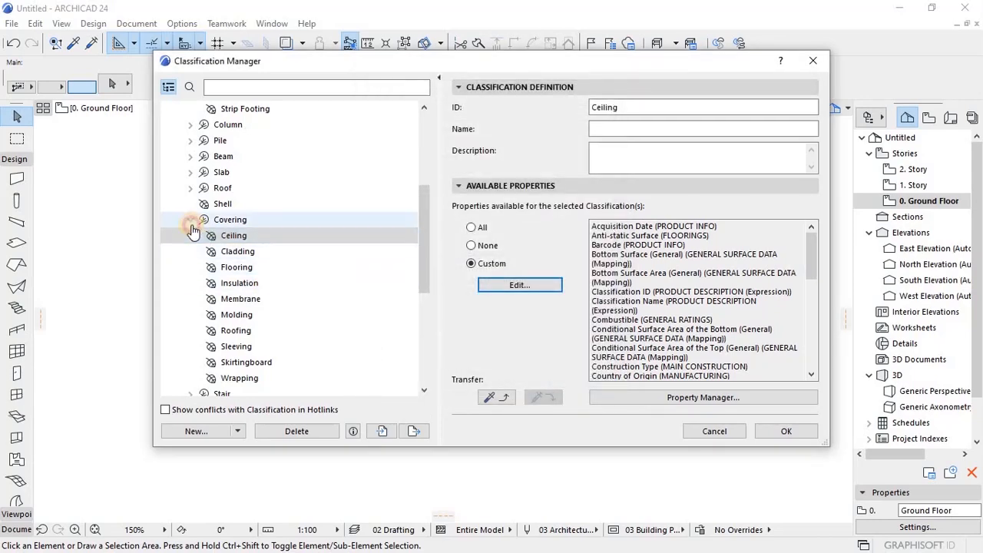
{"action": "left_click", "coordinate": [190, 219]}
{"action": "left_click", "coordinate": [222, 315]}
{"action": "left_click", "coordinate": [219, 346]}
{"action": "left_click", "coordinate": [221, 301]}
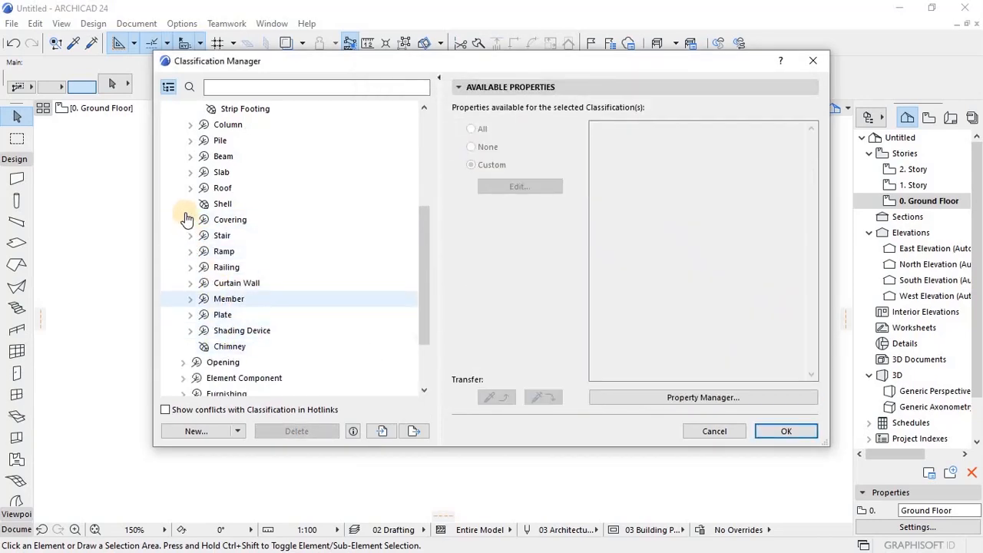
{"action": "left_click", "coordinate": [192, 218]}
{"action": "left_click", "coordinate": [198, 190]}
{"action": "scroll", "coordinate": [193, 202], "scroll_direction": "up", "scroll_amount": 3}
{"action": "left_click", "coordinate": [200, 216]}
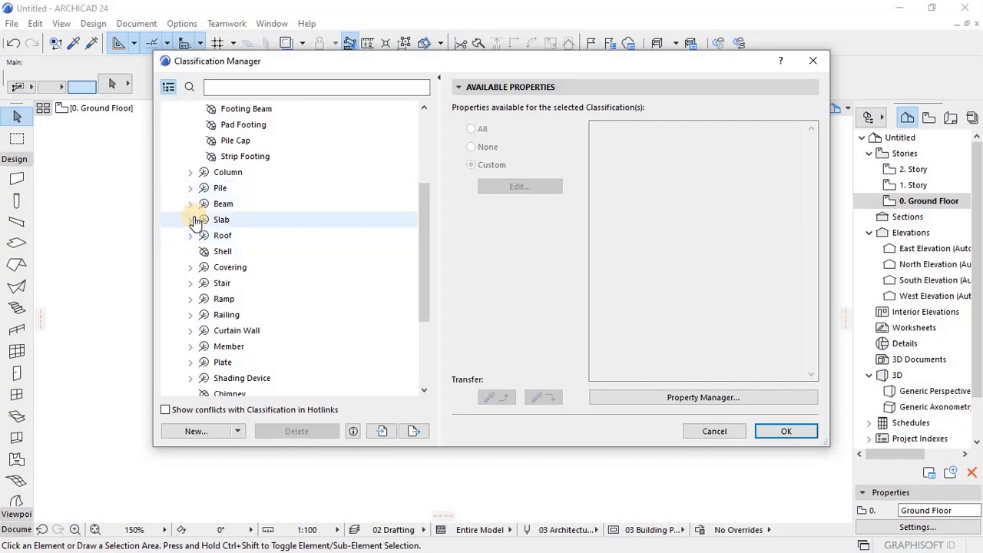
{"action": "scroll", "coordinate": [201, 246], "scroll_direction": "up", "scroll_amount": 3}
{"action": "left_click", "coordinate": [202, 252]}
{"action": "scroll", "coordinate": [206, 255], "scroll_direction": "up", "scroll_amount": 3}
{"action": "left_click", "coordinate": [207, 251]}
{"action": "left_click", "coordinate": [202, 220]}
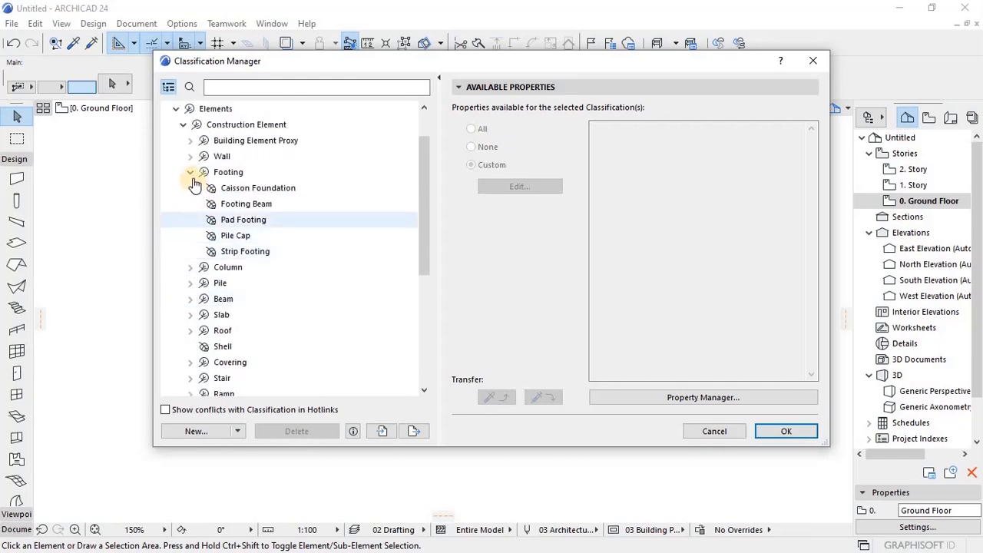
{"action": "left_click", "coordinate": [198, 189]}
{"action": "left_click", "coordinate": [193, 174]}
{"action": "left_click", "coordinate": [191, 174]}
- Examine the main construction classifications under Construction Element, from Wall through Chimney
{"action": "left_click", "coordinate": [202, 317]}
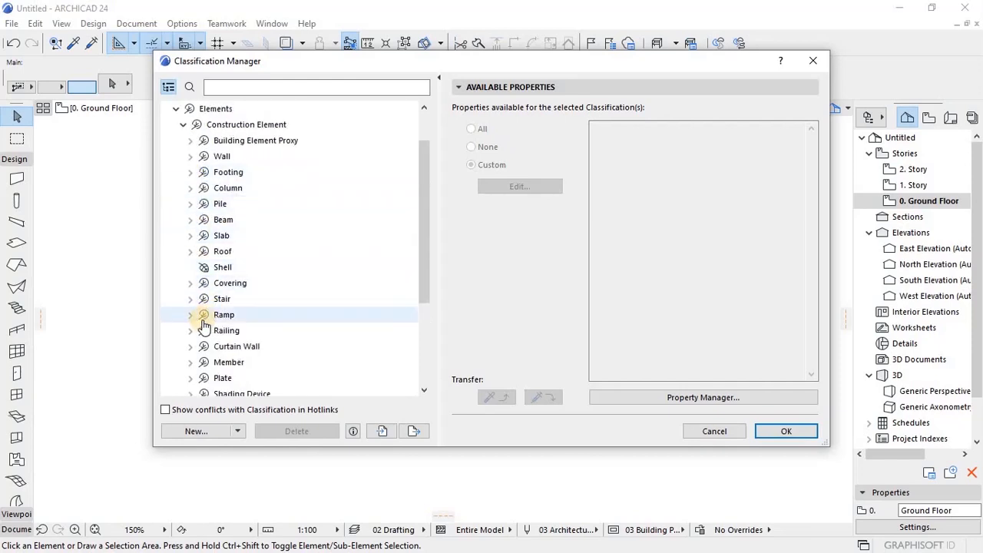
{"action": "left_click", "coordinate": [217, 299]}
{"action": "scroll", "coordinate": [223, 358], "scroll_direction": "down", "scroll_amount": 3}
{"action": "left_click", "coordinate": [231, 347]}
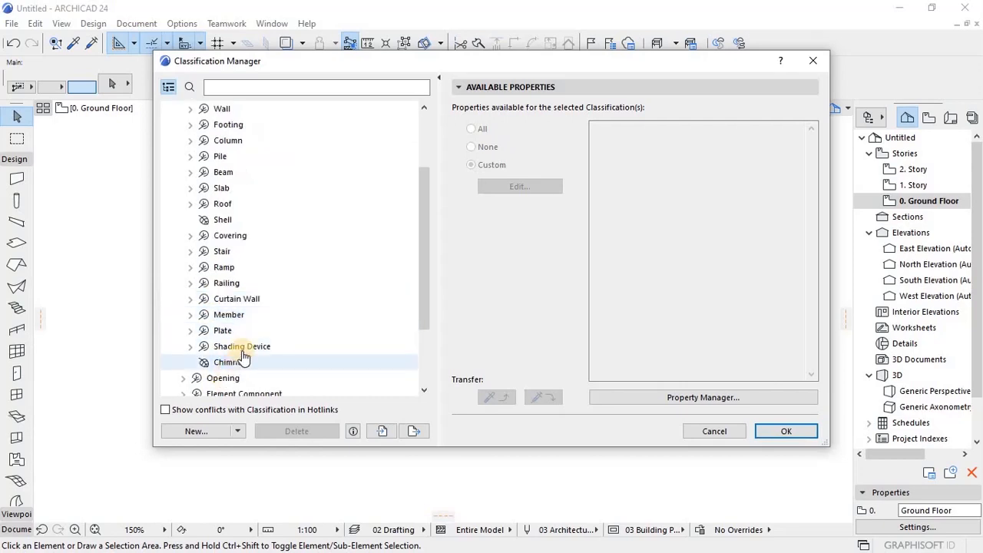
{"action": "left_click", "coordinate": [222, 331]}
{"action": "left_click", "coordinate": [227, 283]}
{"action": "left_click", "coordinate": [229, 235]}
{"action": "left_click", "coordinate": [222, 203]}
{"action": "left_click", "coordinate": [221, 172]}
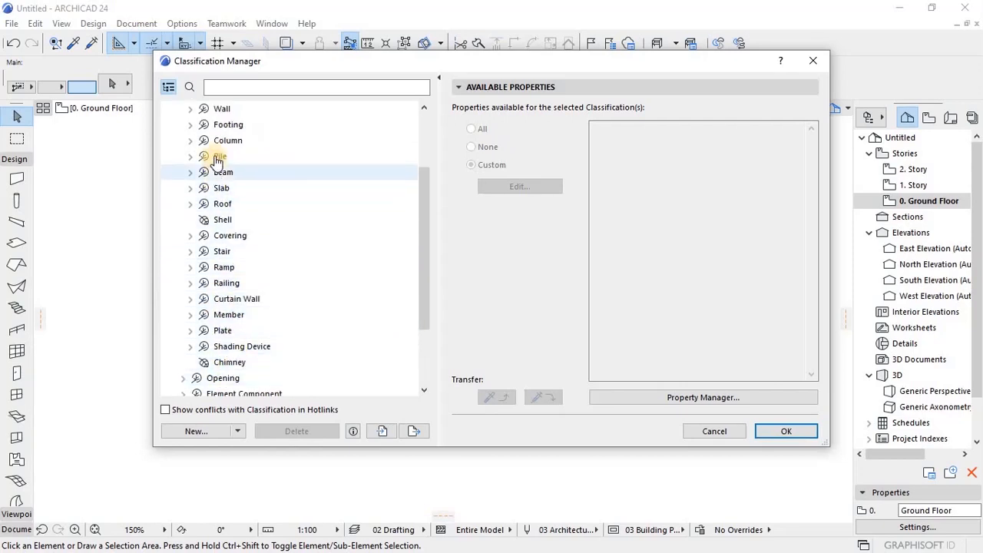
{"action": "left_click", "coordinate": [219, 158]}
{"action": "scroll", "coordinate": [219, 170], "scroll_direction": "up", "scroll_amount": 3}
{"action": "left_click", "coordinate": [222, 235]}
{"action": "left_click", "coordinate": [222, 251]}
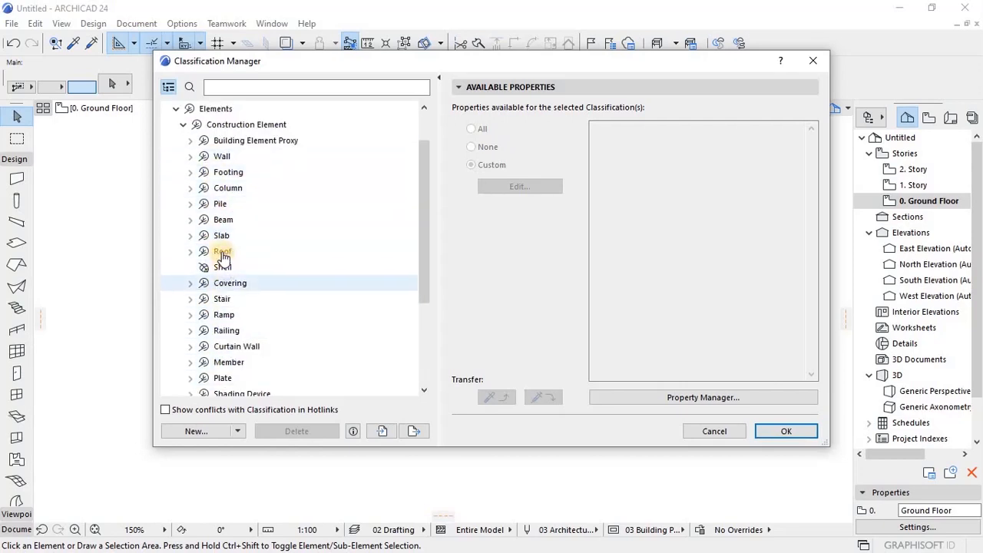
- Select the Shell classification to see its available properties, and expand Roof to look at the Flat Roof type
{"action": "left_click", "coordinate": [219, 269]}
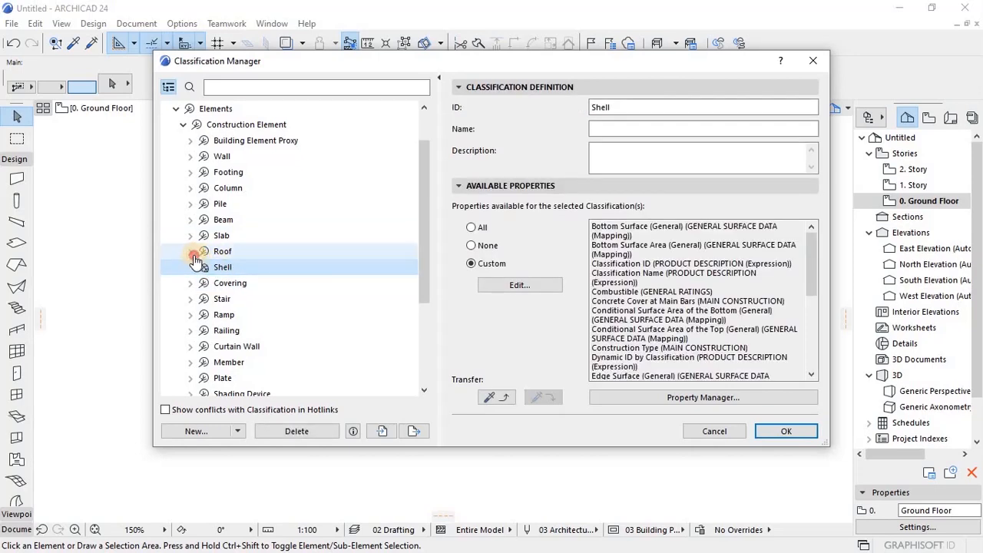
{"action": "left_click", "coordinate": [191, 252]}
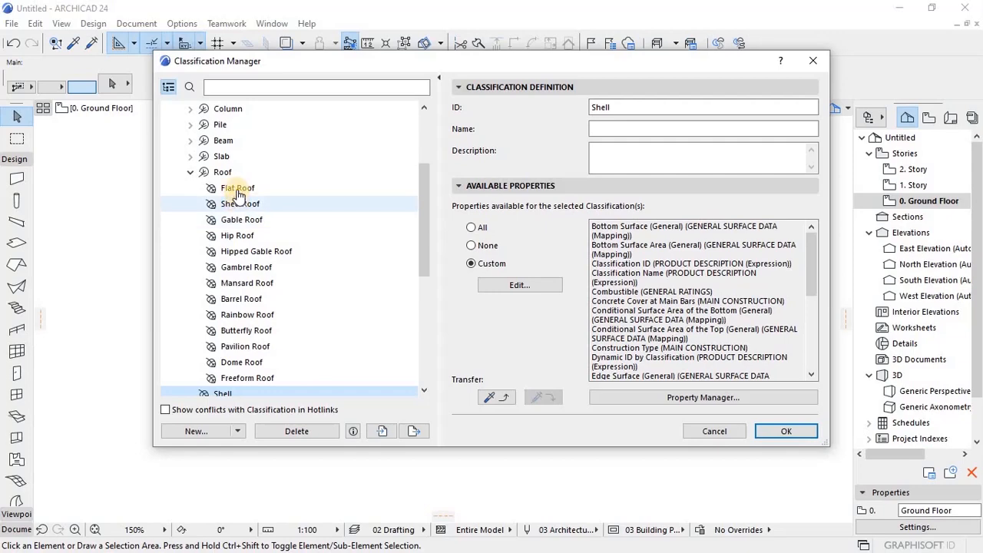
{"action": "left_click", "coordinate": [235, 188]}
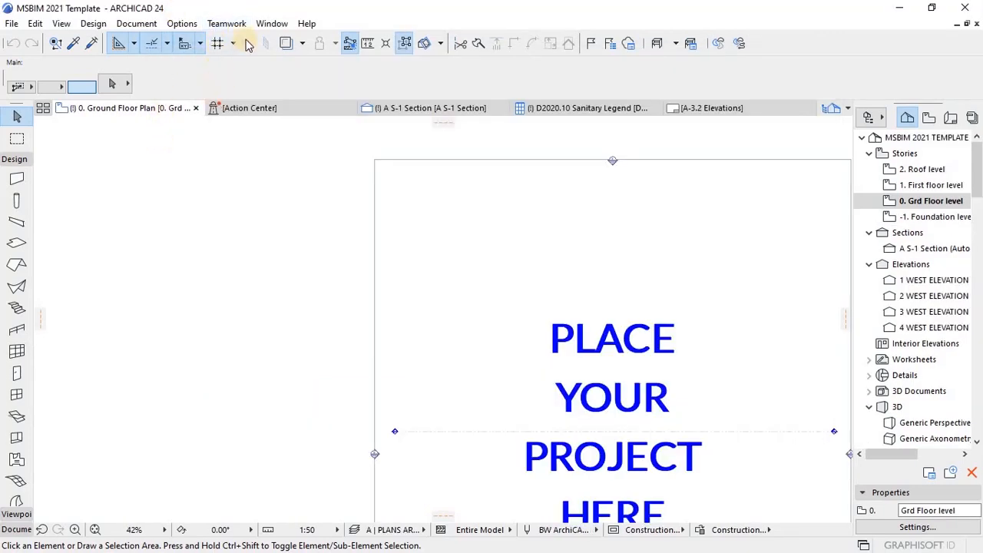
- Open the Classification Manager in the MSBIM 2021 Template project and read the Uniformat - 2010 CSI system description
{"action": "left_click", "coordinate": [135, 23]}
{"action": "left_click", "coordinate": [140, 24]}
{"action": "left_click", "coordinate": [141, 24]}
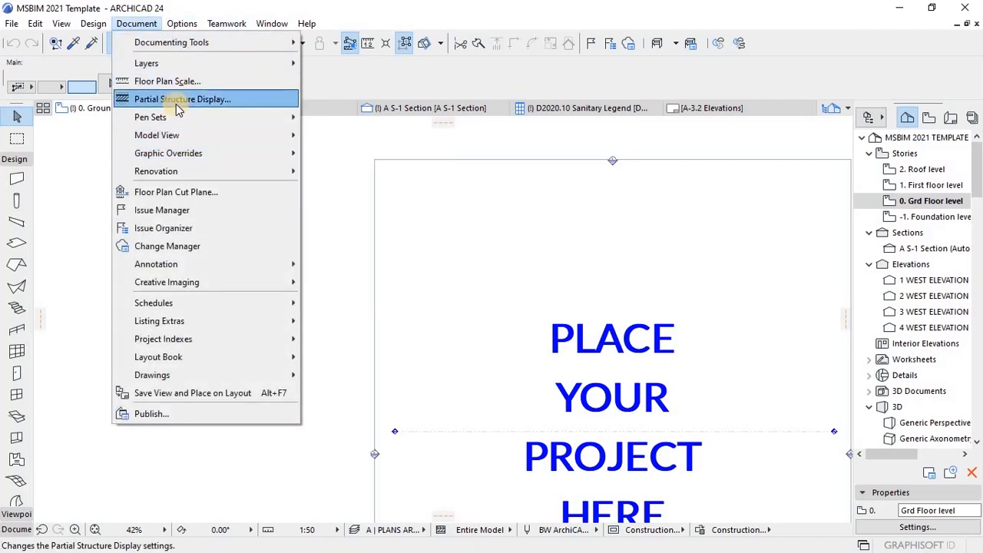
{"action": "left_click", "coordinate": [181, 24]}
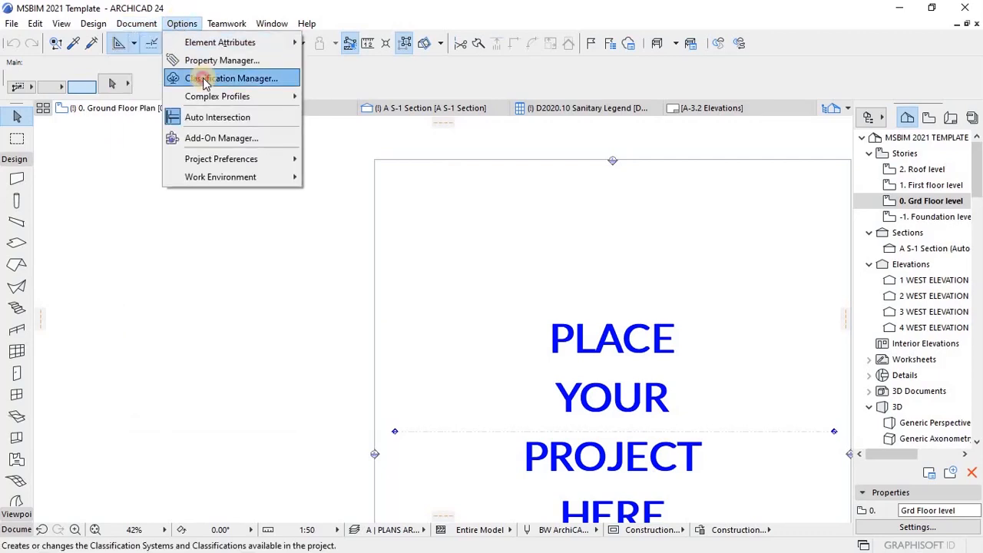
{"action": "left_click", "coordinate": [206, 79]}
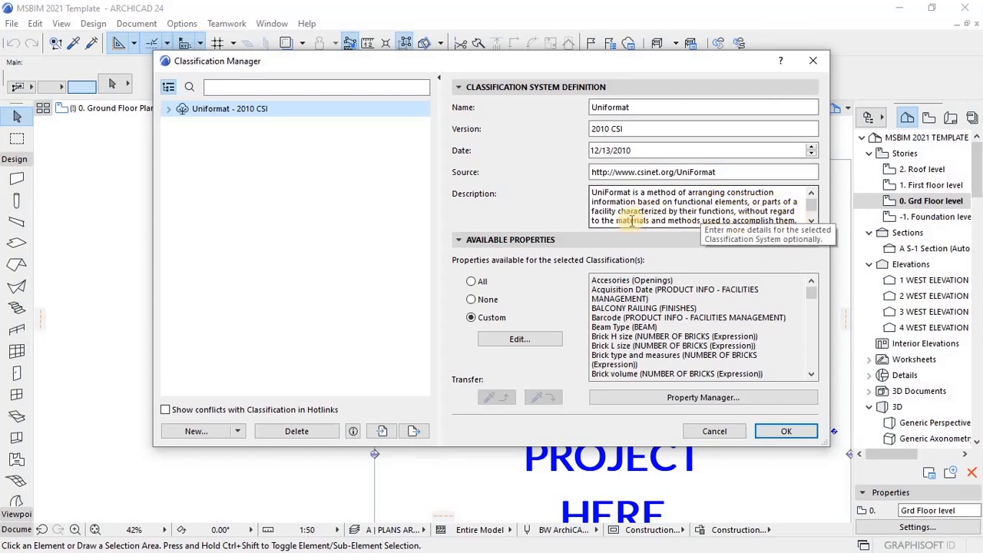
{"action": "left_click", "coordinate": [810, 224]}
{"action": "left_click", "coordinate": [810, 224]}
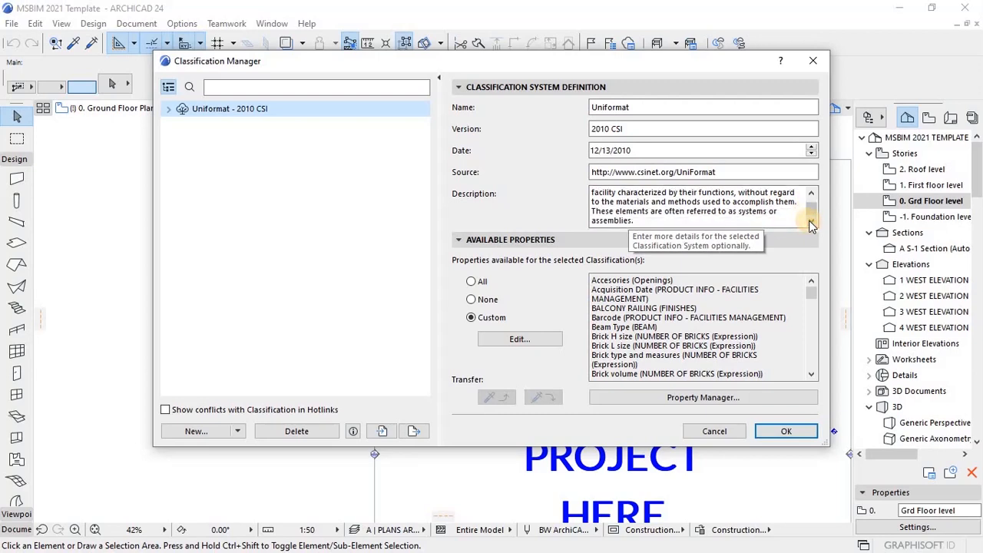
- Expand Uniformat through 0 INTRODUCTION and 40 CONTRACTING REQUIREMENTS to 4020 Project Forms, and select 4020.30 Certificates and Other Forms
{"action": "left_click", "coordinate": [167, 111]}
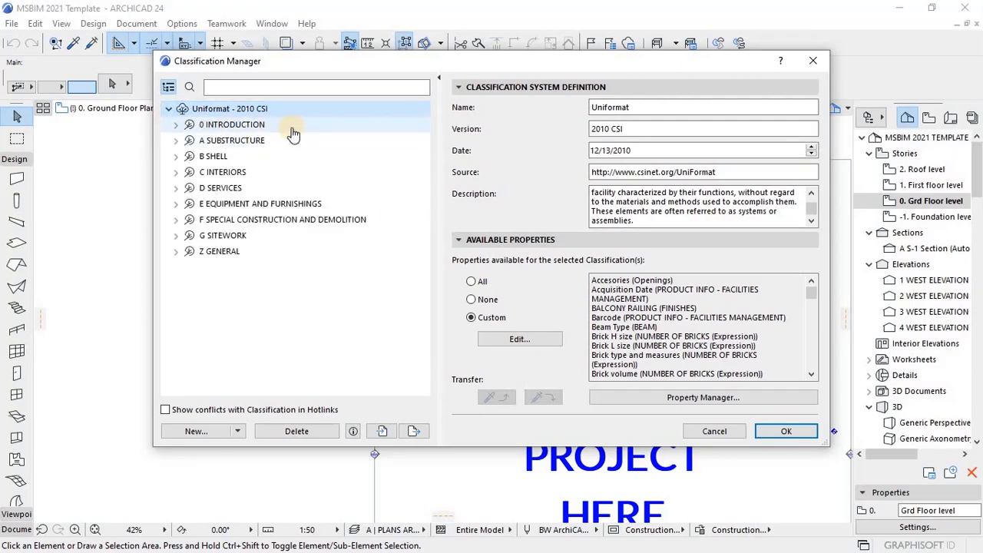
{"action": "left_click", "coordinate": [174, 127]}
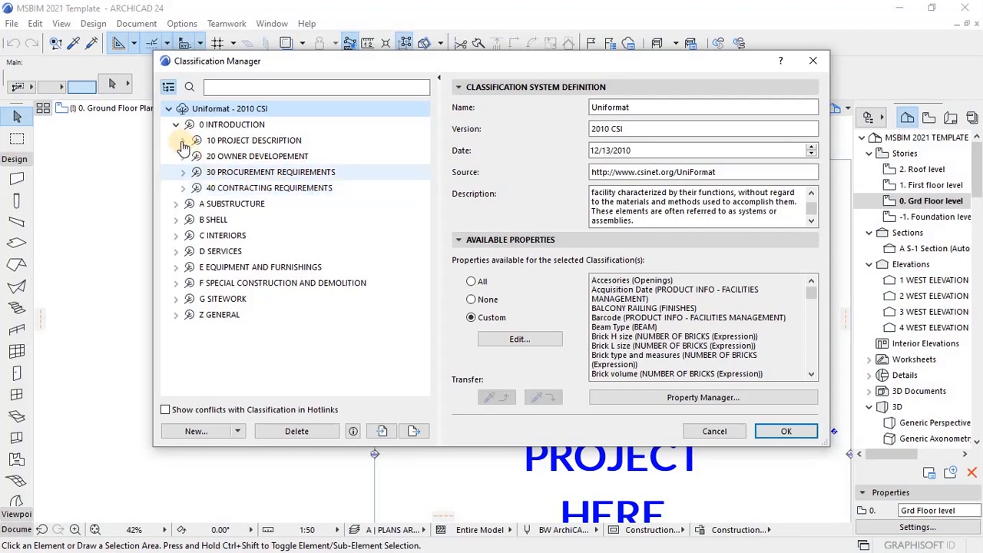
{"action": "left_click", "coordinate": [183, 188]}
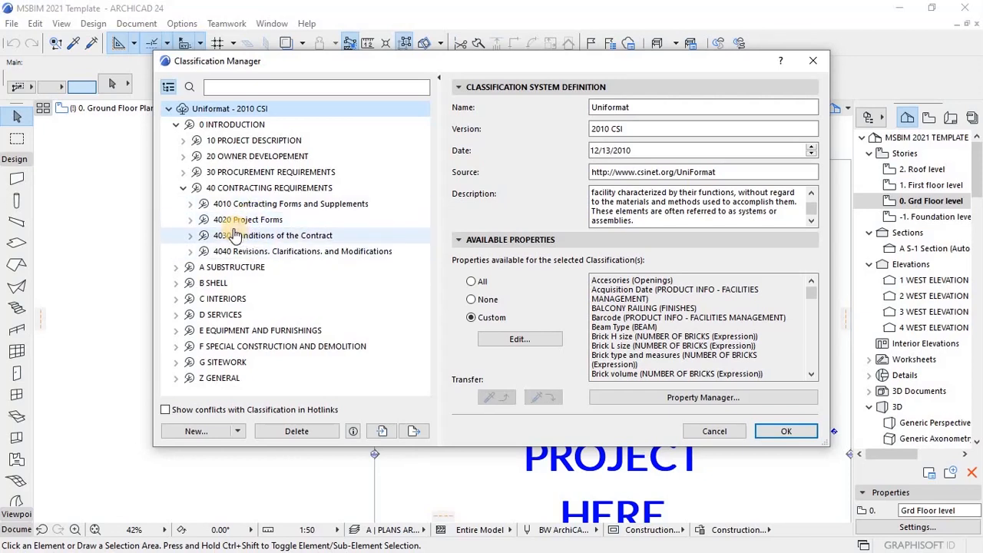
{"action": "left_click", "coordinate": [191, 221]}
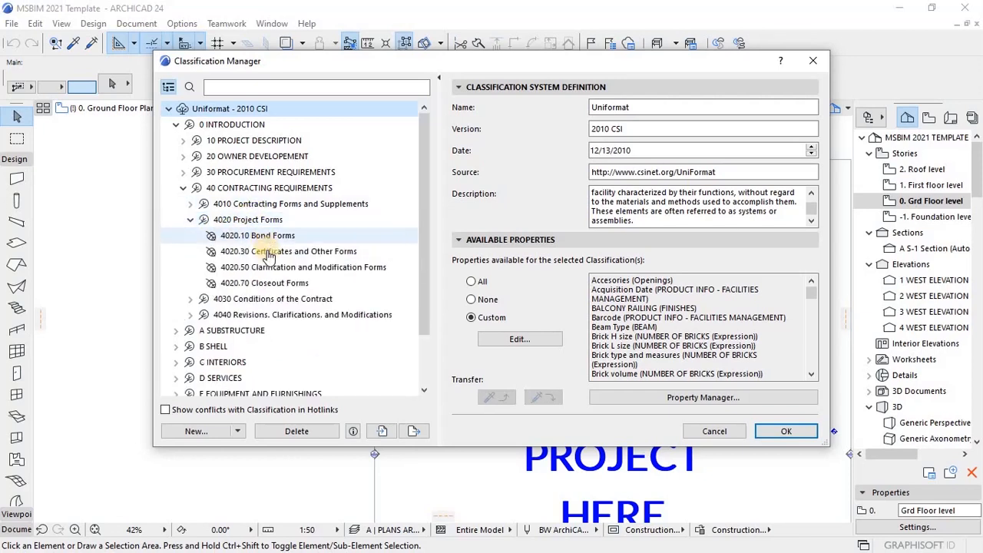
{"action": "left_click", "coordinate": [328, 257]}
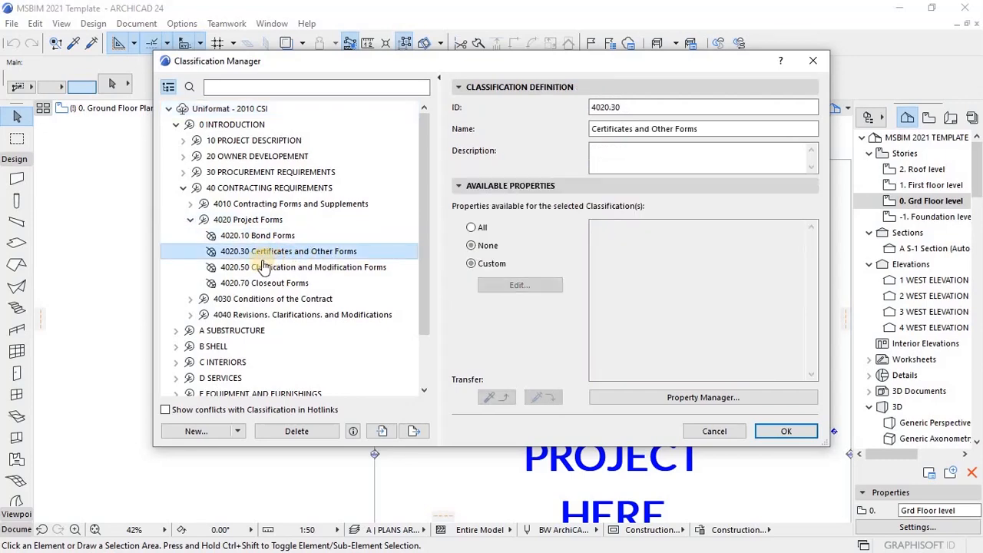
- Collapse 4020 Project Forms, 40 CONTRACTING REQUIREMENTS and the 0 INTRODUCTION branch
{"action": "left_click", "coordinate": [190, 220]}
{"action": "left_click", "coordinate": [182, 189]}
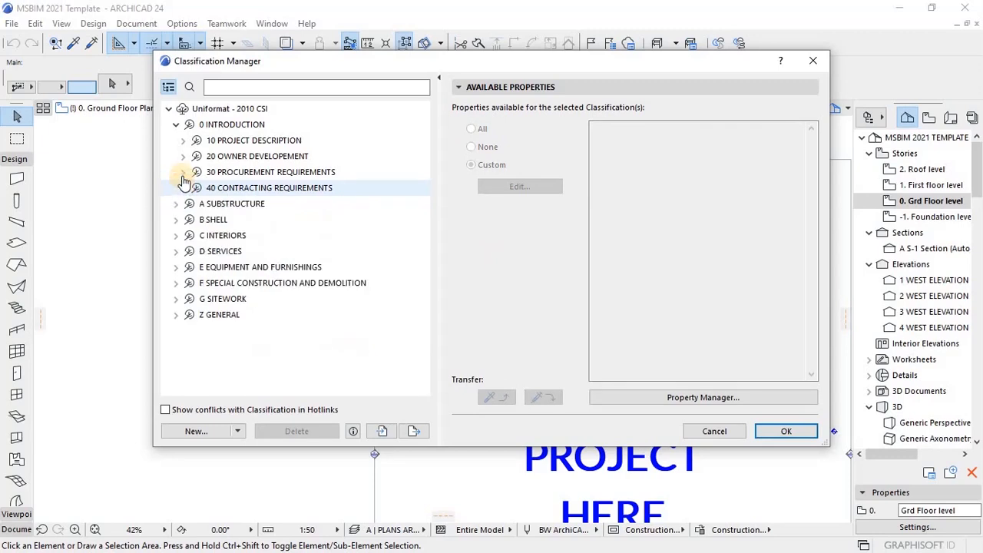
{"action": "left_click", "coordinate": [176, 126]}
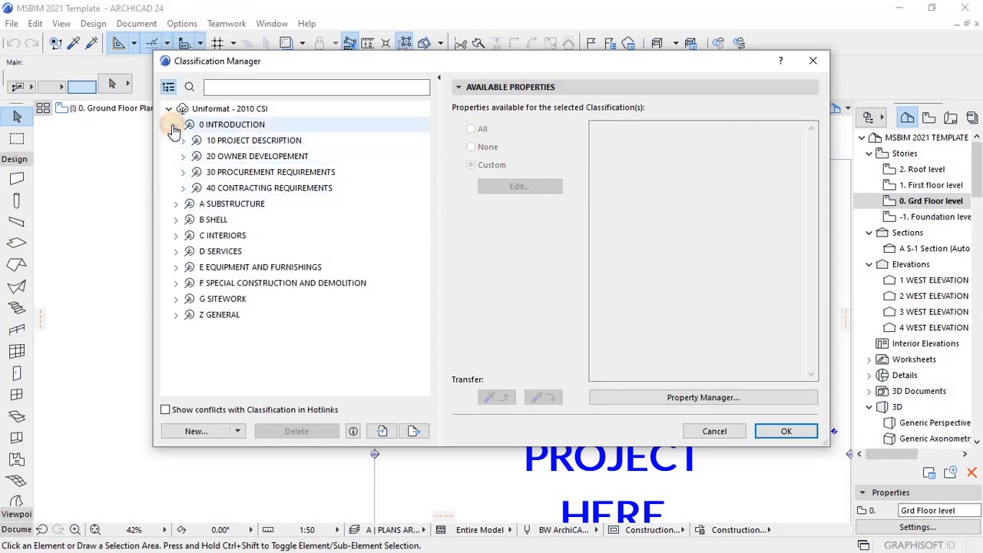
- Expand A SUBSTRUCTURE and A10 FOUNDATIONS, and select and expand A1010 Standard Foundations
{"action": "left_click", "coordinate": [176, 142]}
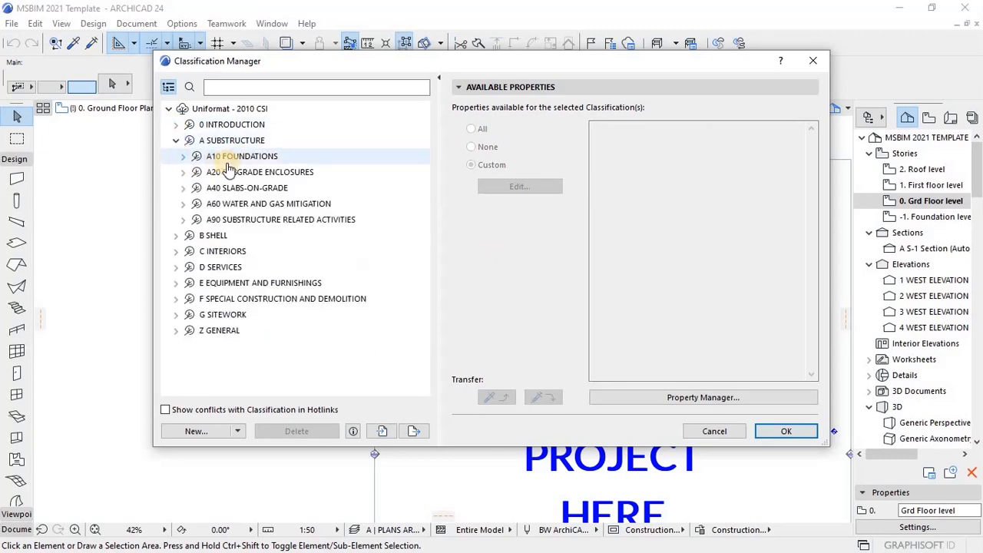
{"action": "double_click", "coordinate": [228, 161]}
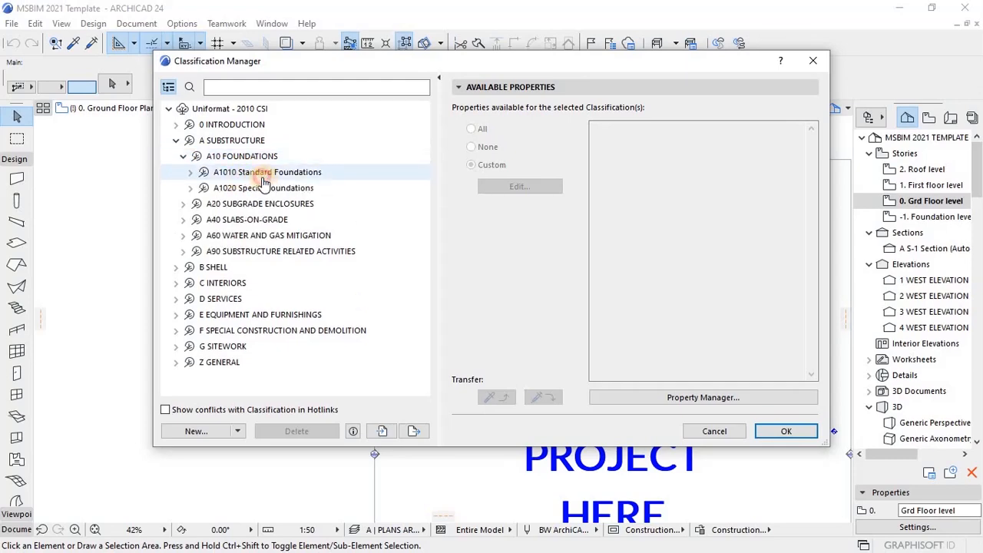
{"action": "left_click", "coordinate": [262, 175]}
{"action": "left_click", "coordinate": [190, 172]}
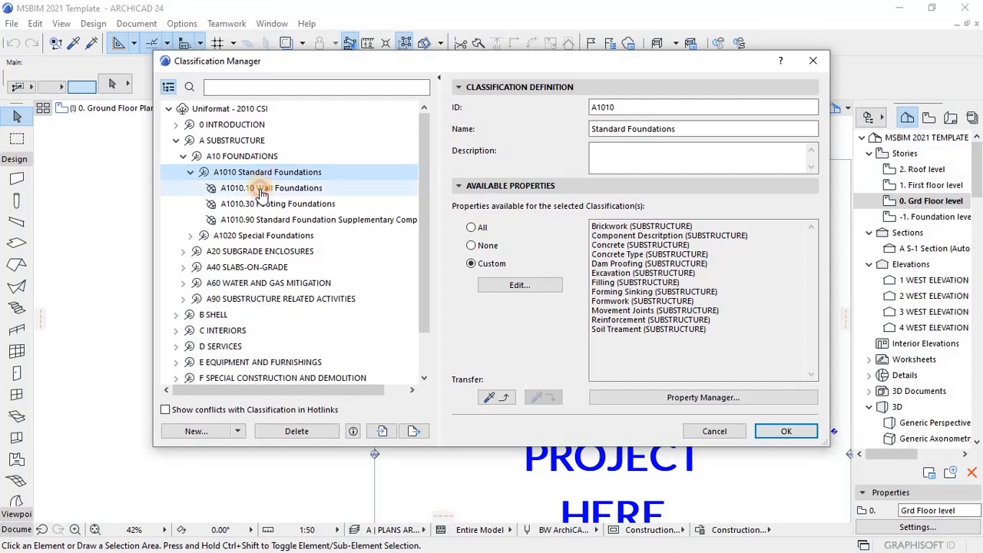
- Review the property availability of A1010.10 Wall Foundations, expanding the SUBSTRUCTURE group, and close the availability dialog
{"action": "left_click", "coordinate": [261, 190]}
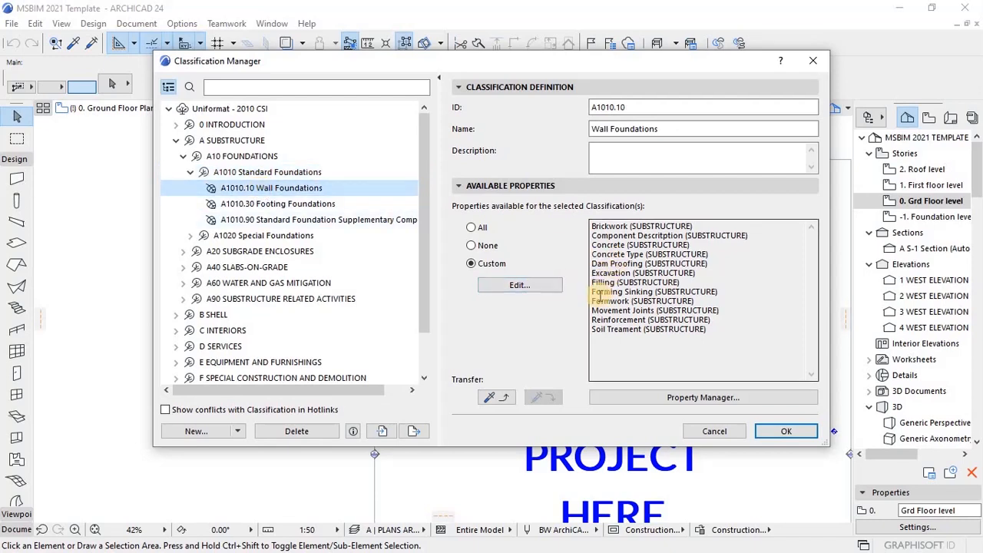
{"action": "left_click", "coordinate": [520, 285]}
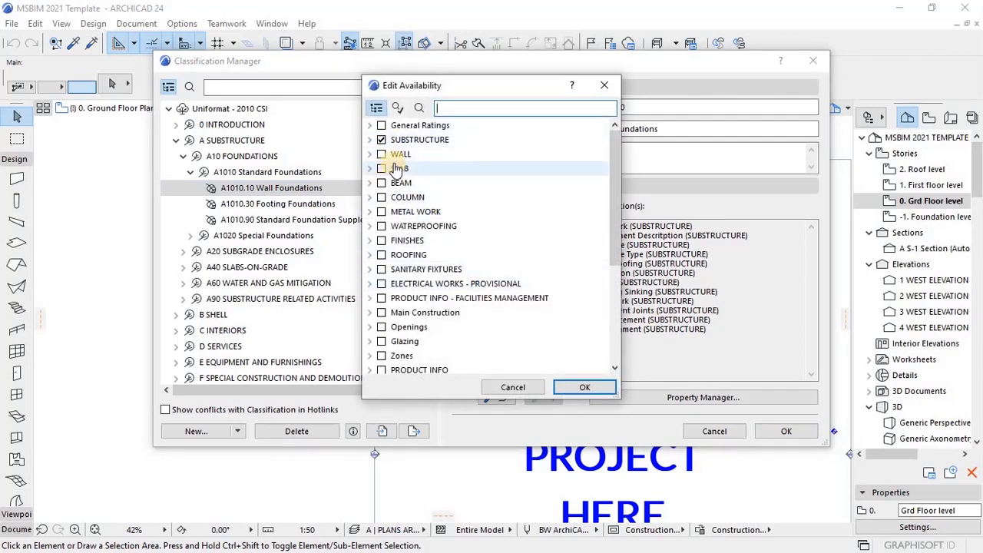
{"action": "scroll", "coordinate": [397, 222], "scroll_direction": "down", "scroll_amount": 3}
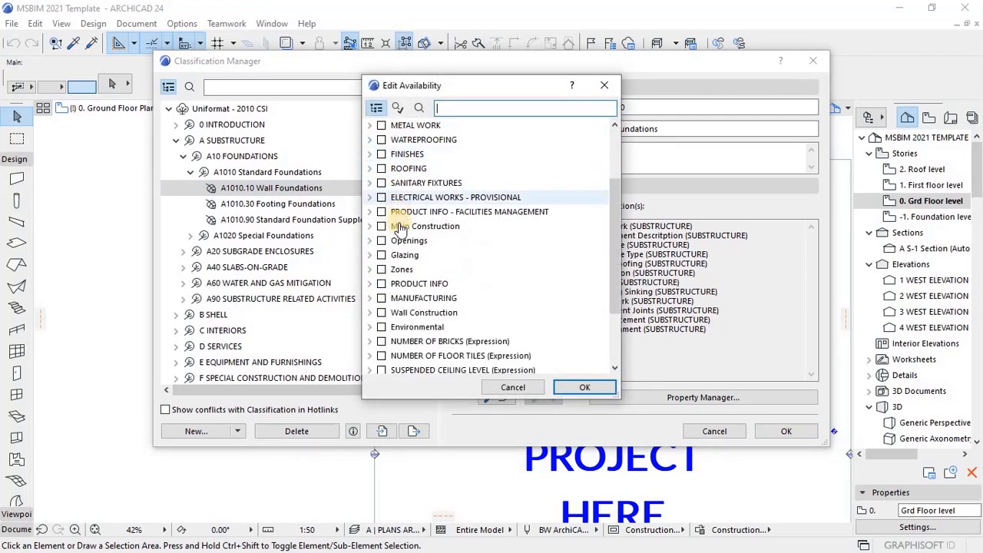
{"action": "scroll", "coordinate": [399, 261], "scroll_direction": "down", "scroll_amount": 1}
{"action": "scroll", "coordinate": [400, 230], "scroll_direction": "up", "scroll_amount": 4}
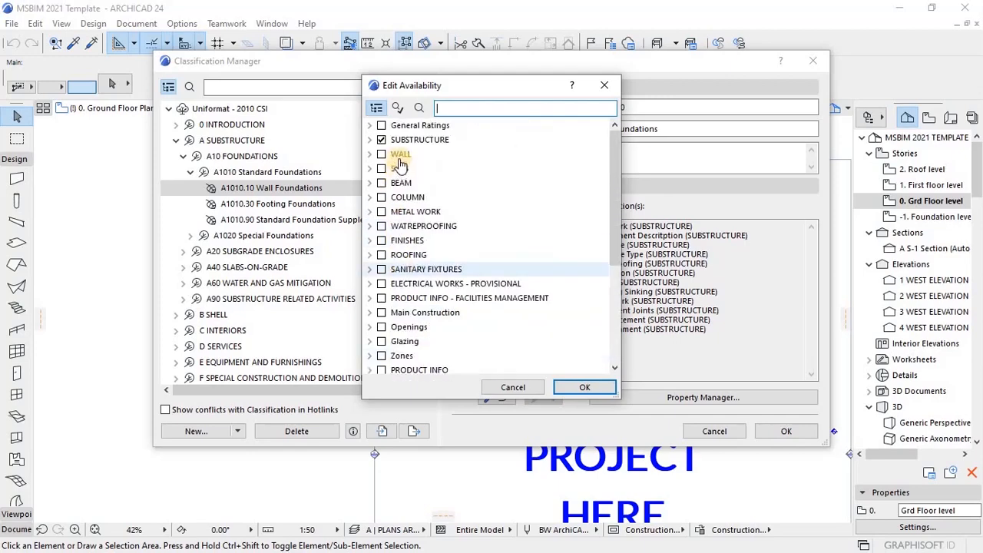
{"action": "left_click", "coordinate": [371, 142]}
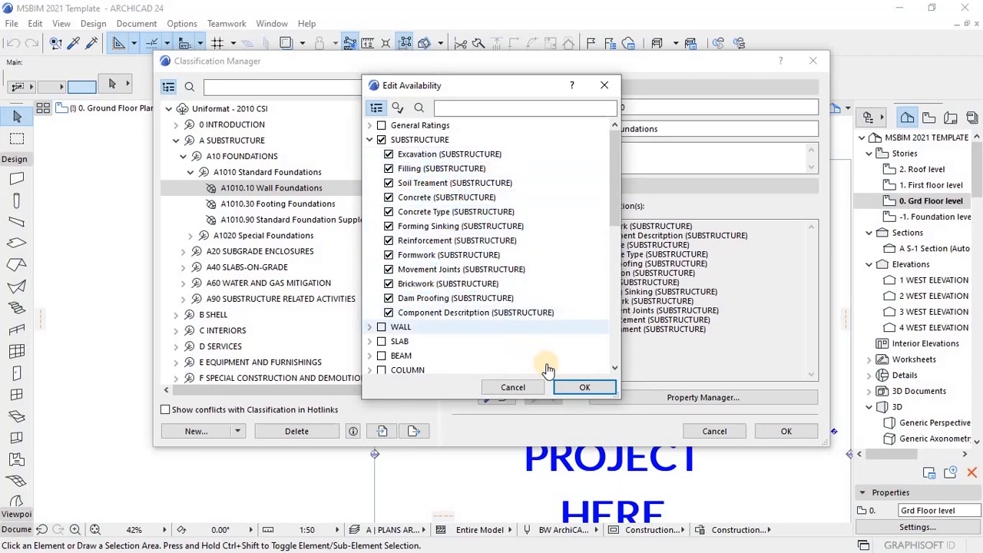
{"action": "left_click", "coordinate": [564, 381]}
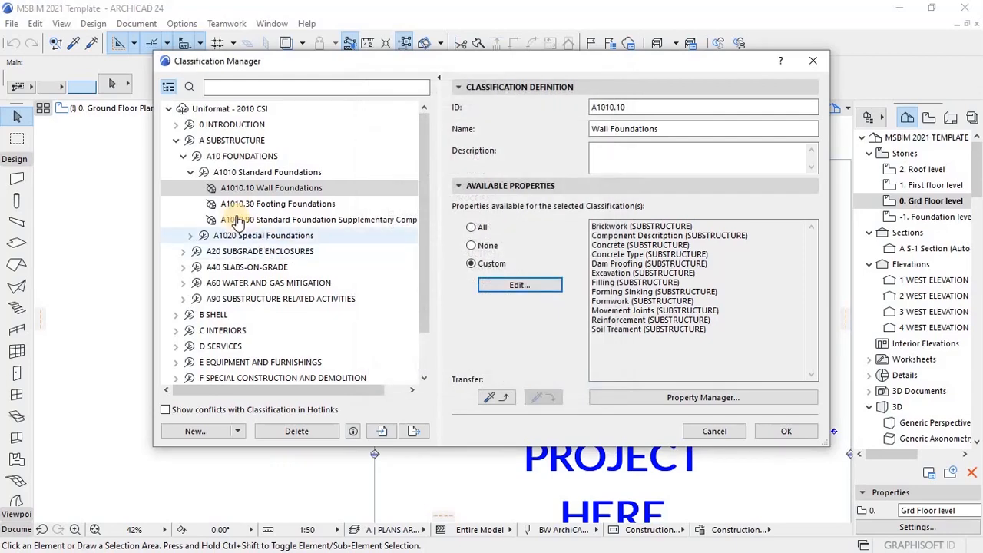
- Collapse the A SUBSTRUCTURE branch, expand C INTERIORS and C10 INTERIOR CONSTRUCTION, and select C1070 Suspended Ceiling Construction
{"action": "left_click", "coordinate": [190, 172]}
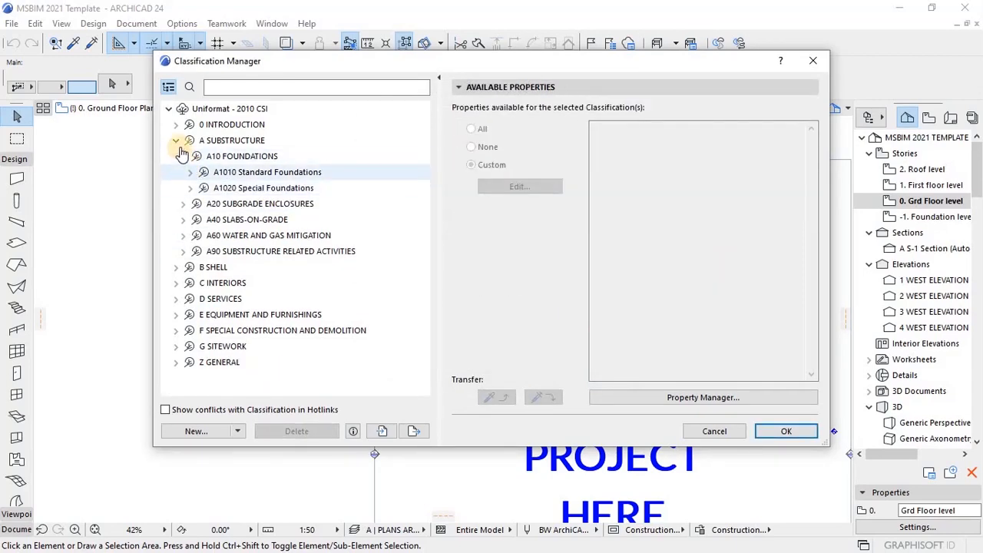
{"action": "left_click", "coordinate": [176, 140]}
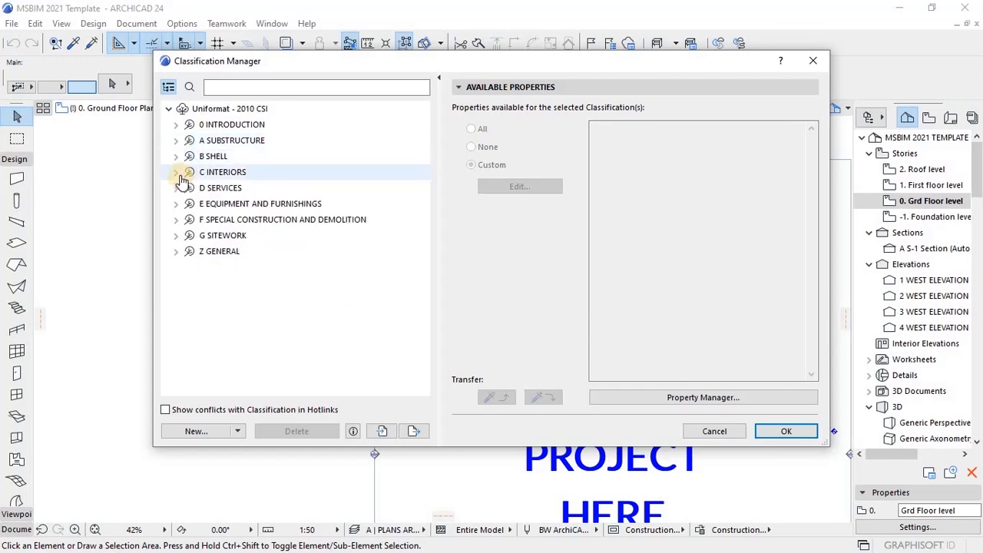
{"action": "left_click", "coordinate": [178, 174]}
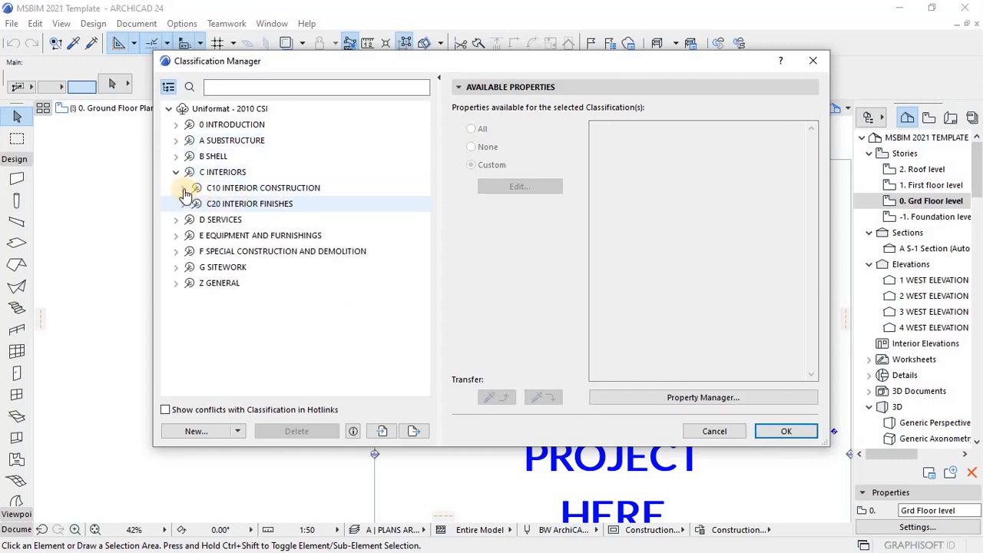
{"action": "left_click", "coordinate": [183, 188]}
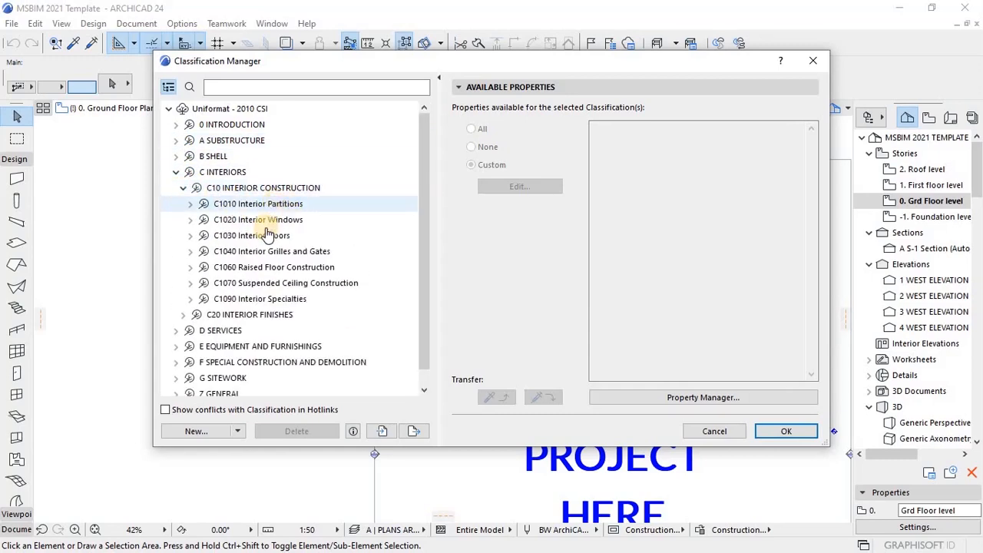
{"action": "left_click", "coordinate": [254, 284]}
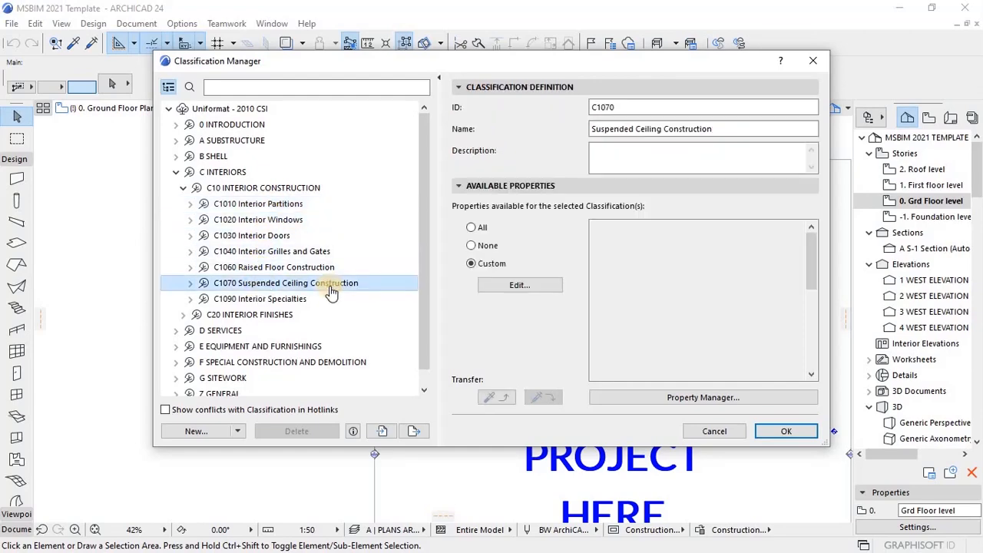
- Open the property availability of C1070 Suspended Ceiling Construction and examine the properties in the PRODUCT INFO - FACILITIES MANAGEMENT group
{"action": "left_click", "coordinate": [518, 285]}
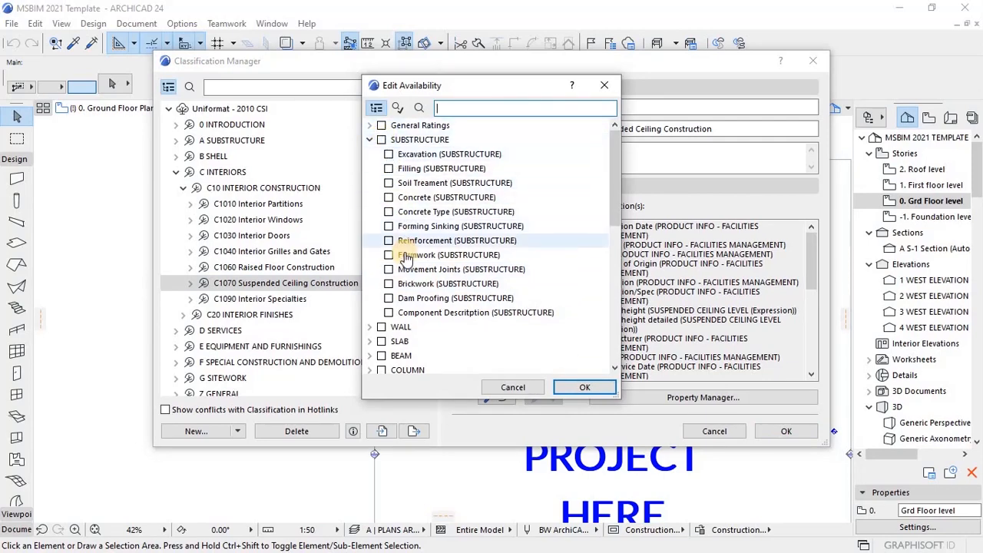
{"action": "scroll", "coordinate": [405, 253], "scroll_direction": "down", "scroll_amount": 5}
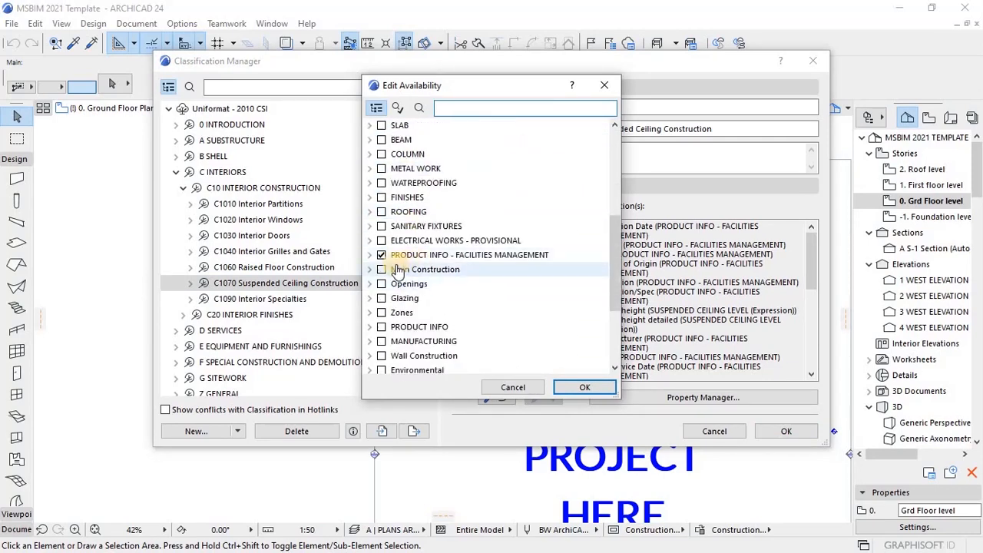
{"action": "left_click", "coordinate": [370, 255]}
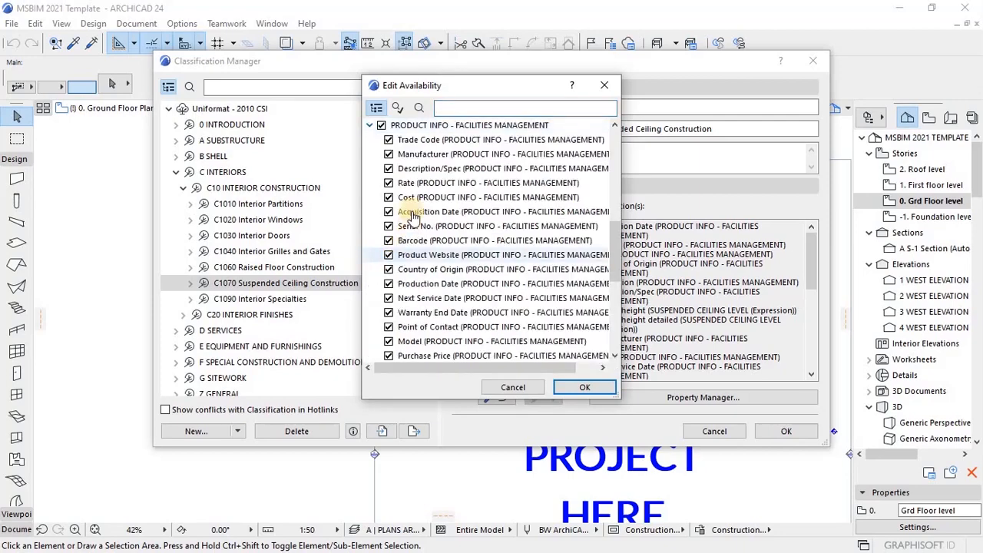
{"action": "scroll", "coordinate": [409, 197], "scroll_direction": "up", "scroll_amount": 1}
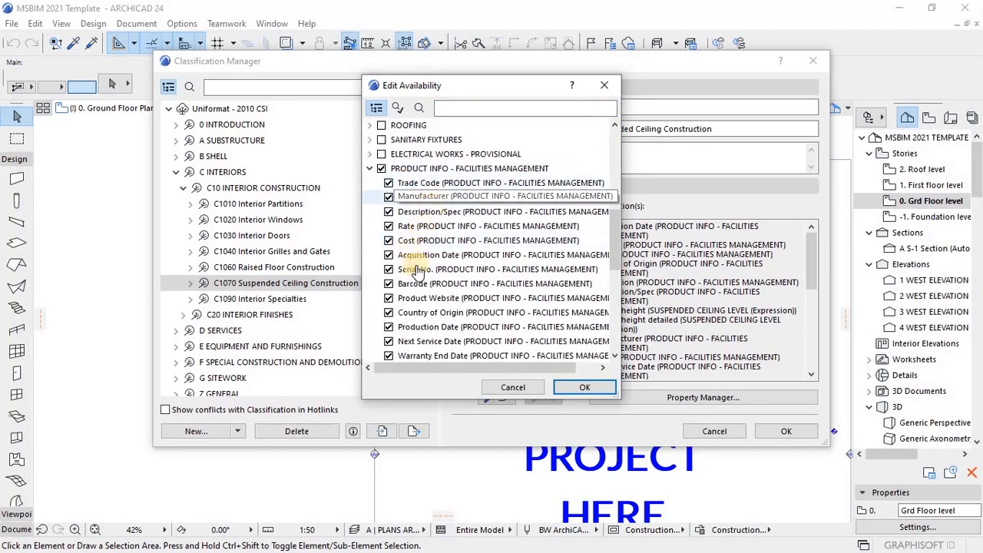
{"action": "scroll", "coordinate": [412, 301], "scroll_direction": "down", "scroll_amount": 3}
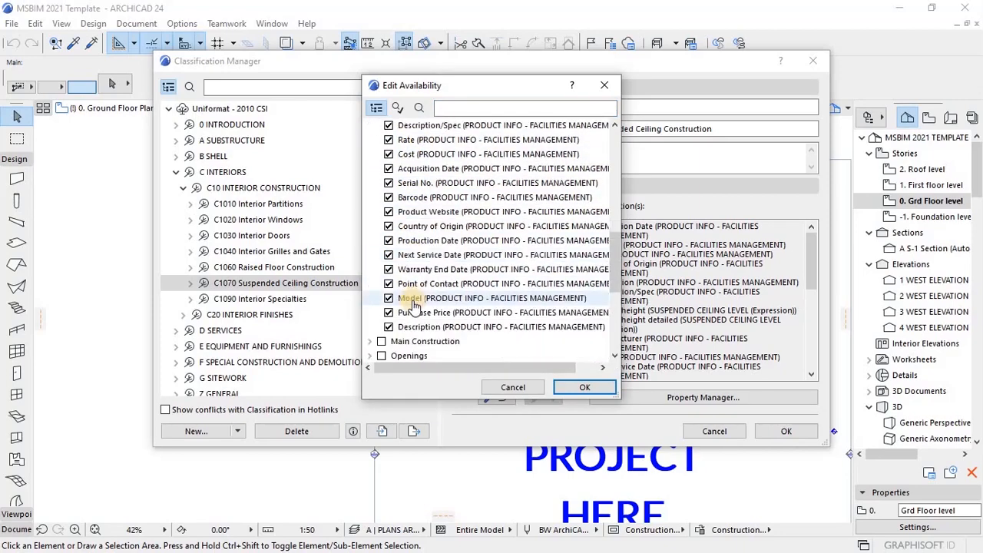
{"action": "scroll", "coordinate": [392, 231], "scroll_direction": "up", "scroll_amount": 3}
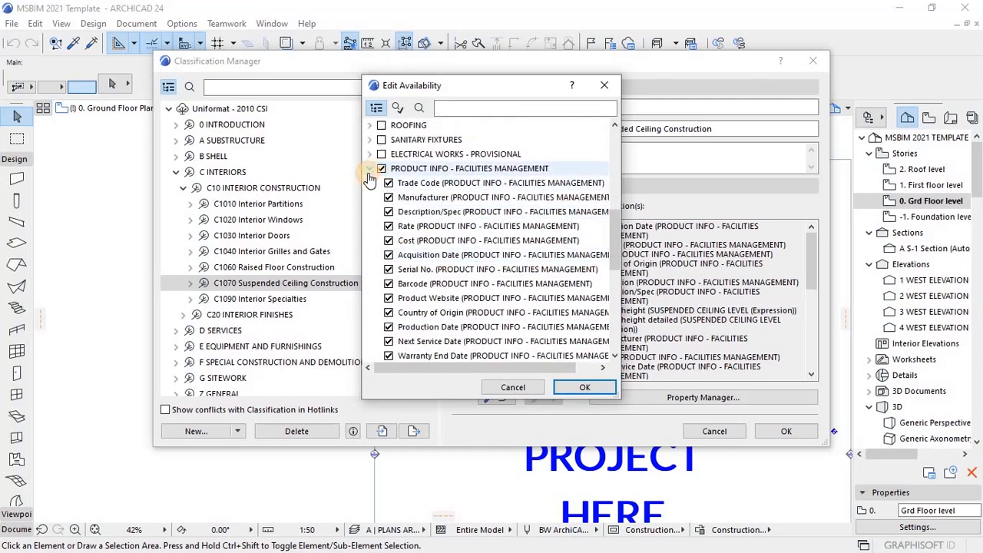
{"action": "left_click", "coordinate": [370, 169]}
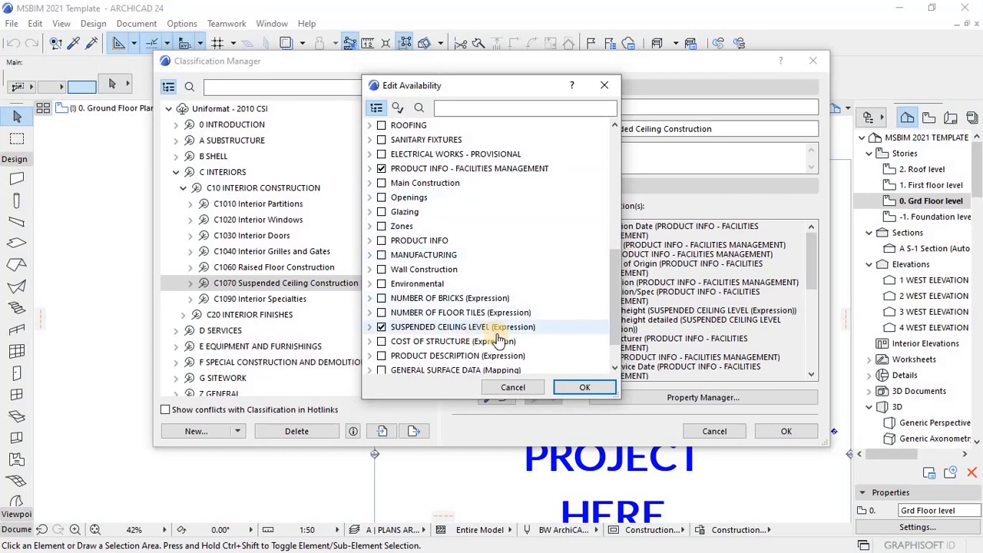
- Examine the properties in the SUSPENDED CEILING LEVEL (Expression) group, collapse it, and close the availability dialog
{"action": "left_click", "coordinate": [370, 326]}
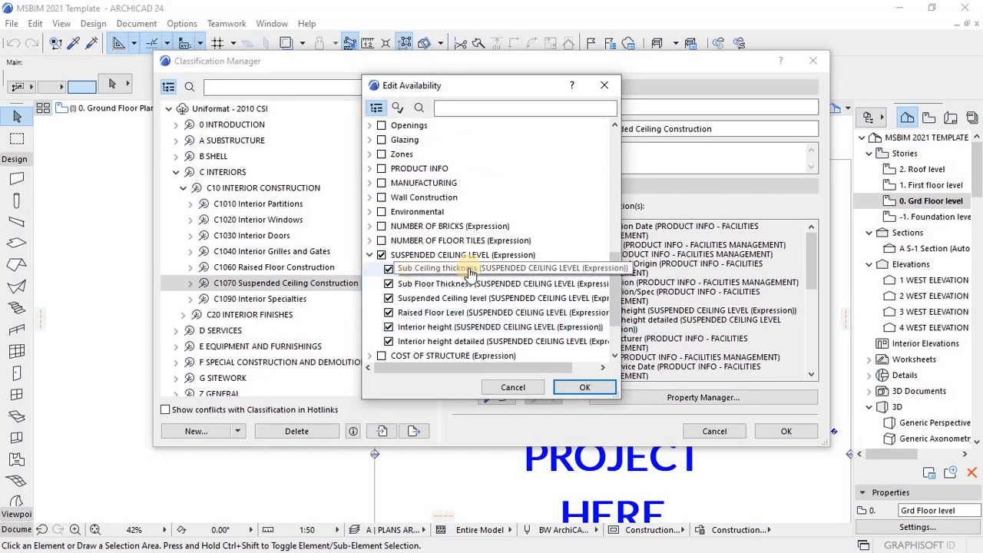
{"action": "scroll", "coordinate": [476, 286], "scroll_direction": "down", "scroll_amount": 1}
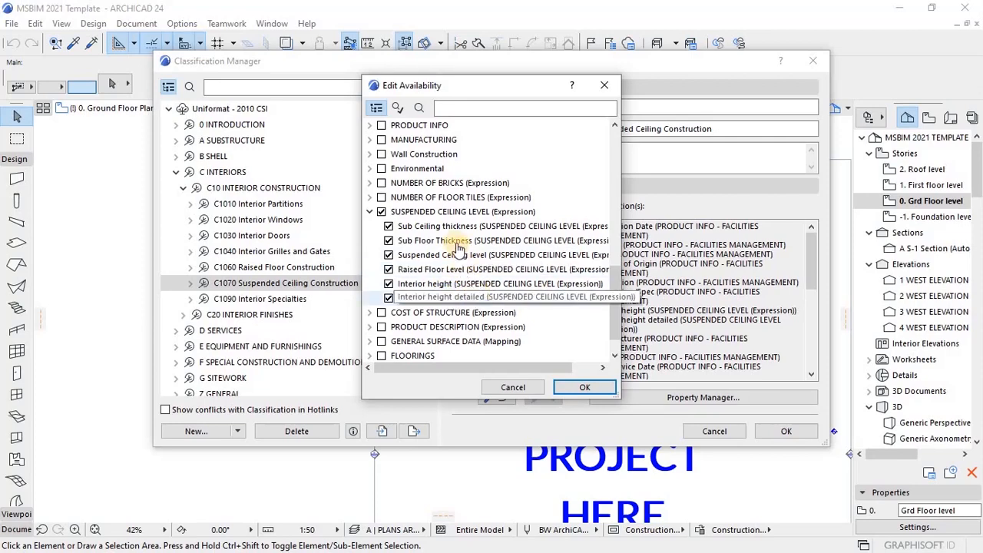
{"action": "left_click", "coordinate": [369, 213]}
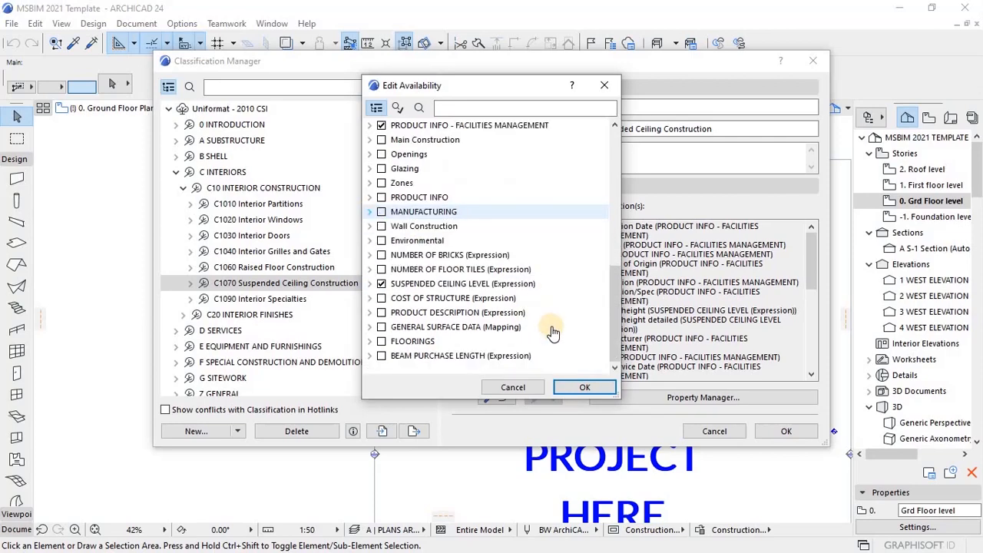
{"action": "left_click", "coordinate": [583, 387]}
- Open the Property Manager and create a property named New Property in the General Ratings group
{"action": "left_click", "coordinate": [679, 397]}
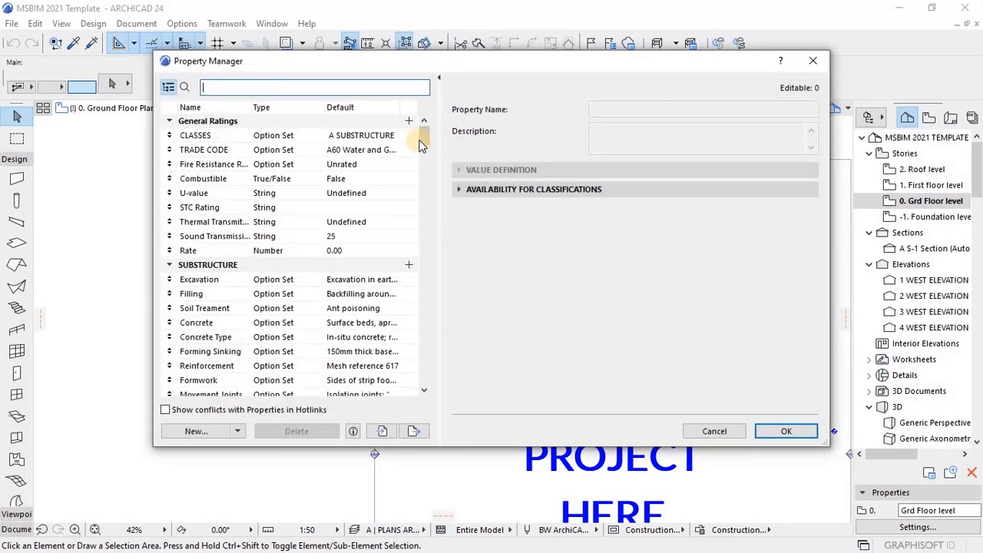
{"action": "left_click", "coordinate": [195, 432]}
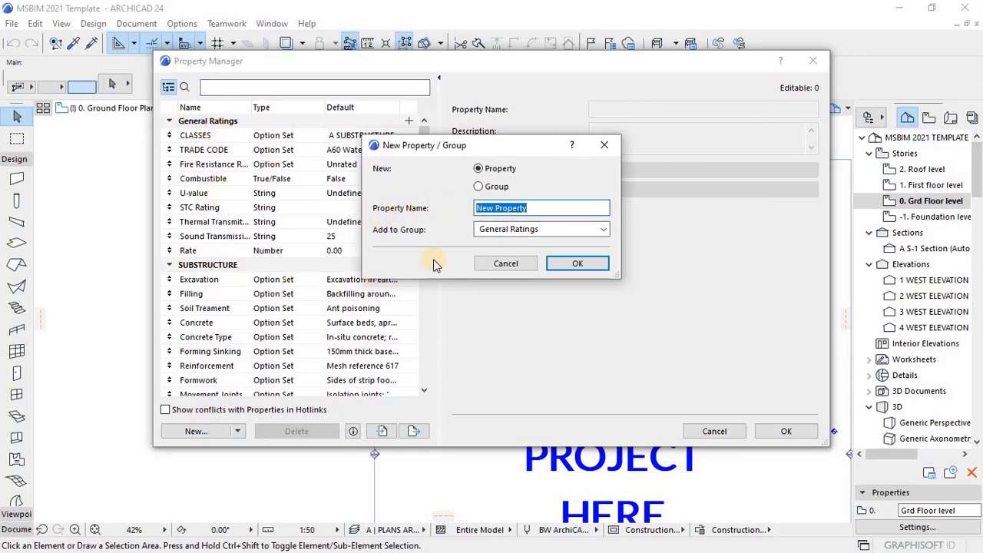
{"action": "left_click", "coordinate": [524, 235]}
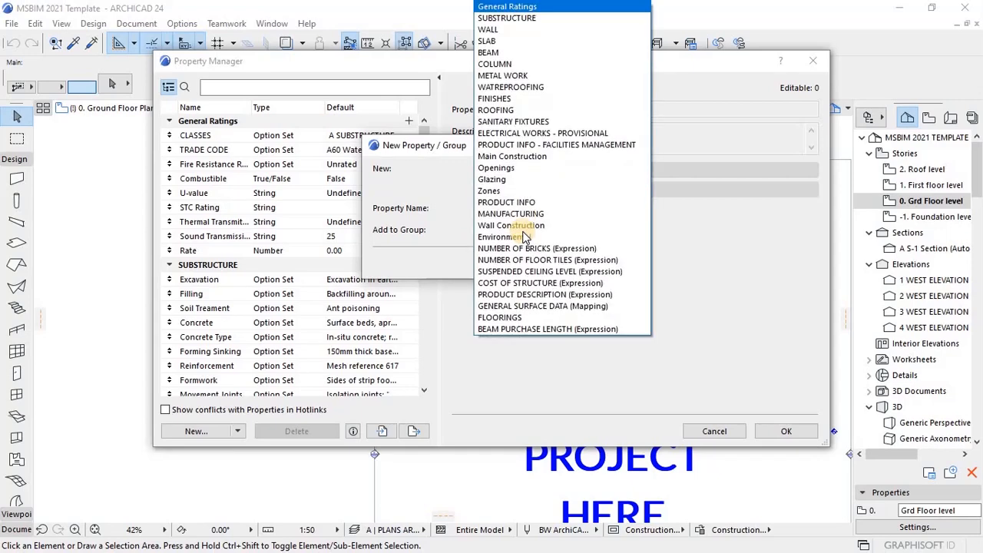
{"action": "left_click", "coordinate": [433, 182]}
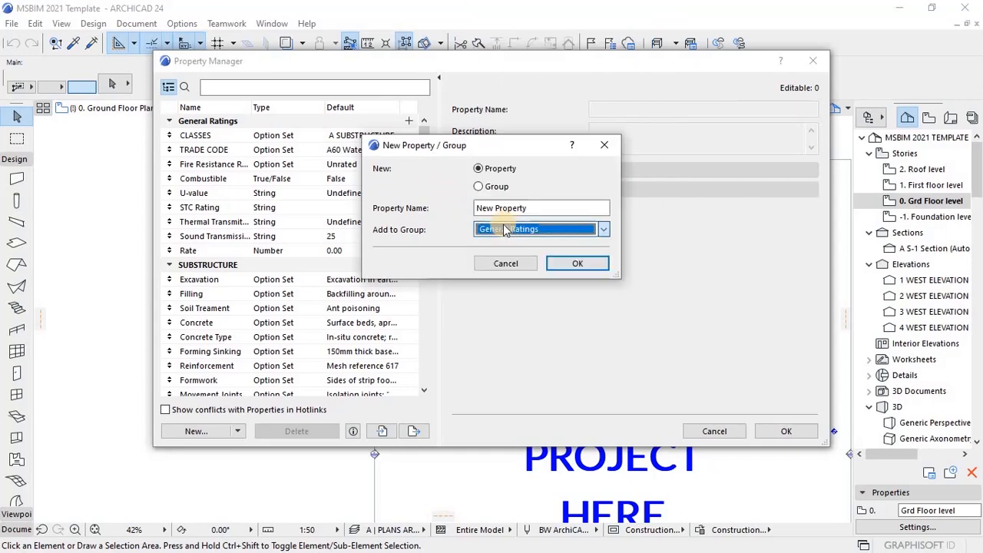
{"action": "left_click", "coordinate": [512, 231]}
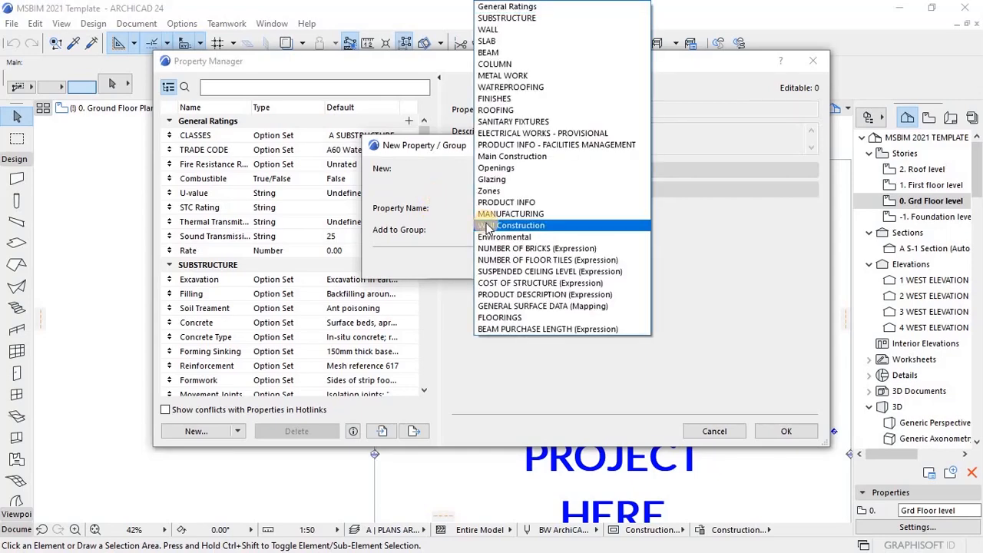
{"action": "left_click", "coordinate": [543, 229]}
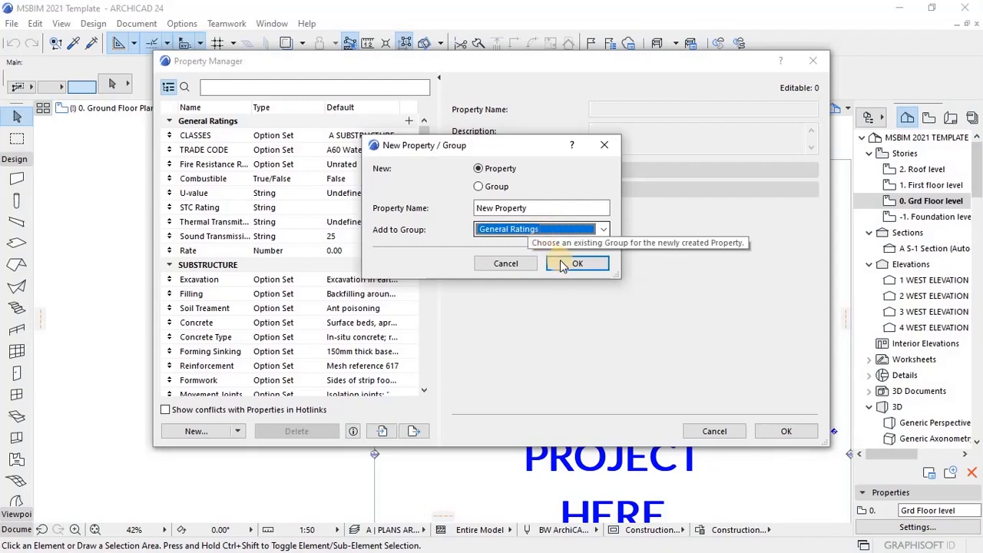
{"action": "left_click", "coordinate": [584, 229]}
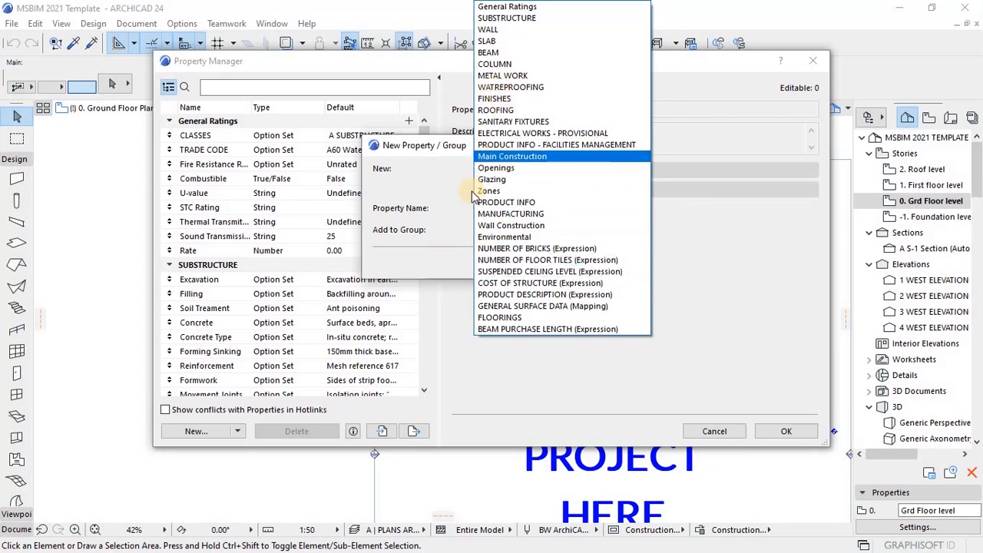
{"action": "left_click", "coordinate": [450, 233]}
{"action": "key", "text": "Return"}
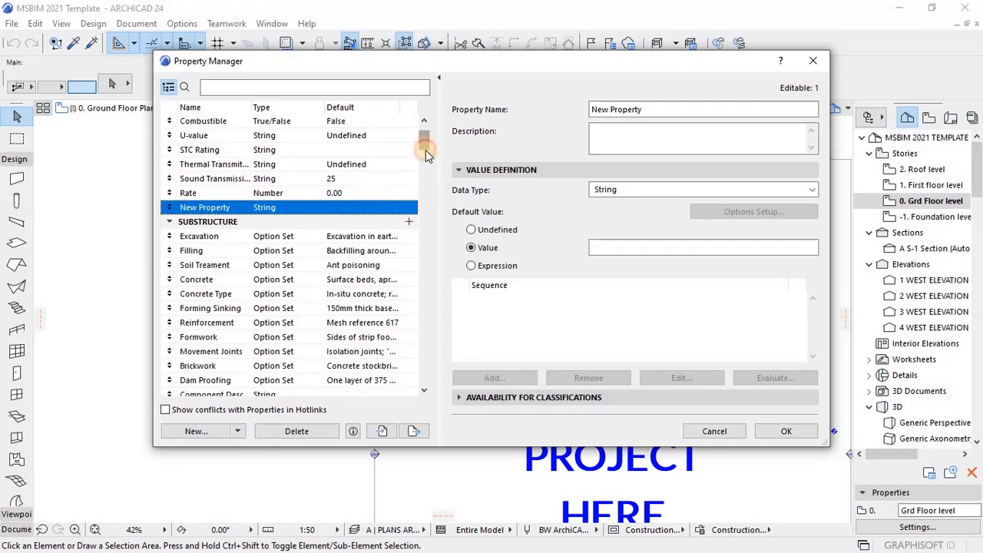
- Examine the SLAB property group's classification availability, expanding Uniformat - 2010 CSI in its availability editor before closing it without changes
{"action": "left_click_drag", "start_coordinate": [425, 150], "coordinate": [414, 171]}
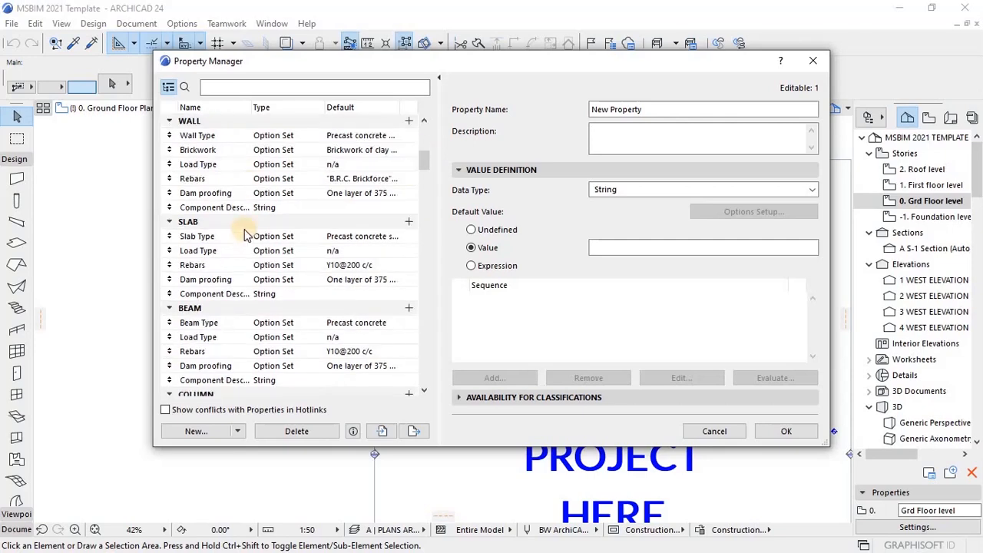
{"action": "scroll", "coordinate": [198, 205], "scroll_direction": "down", "scroll_amount": 1}
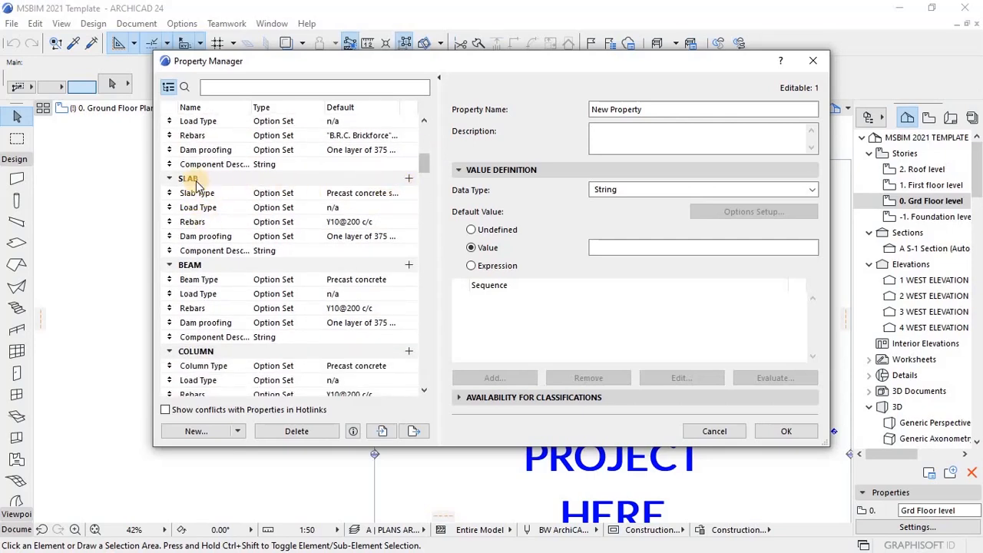
{"action": "left_click", "coordinate": [194, 181]}
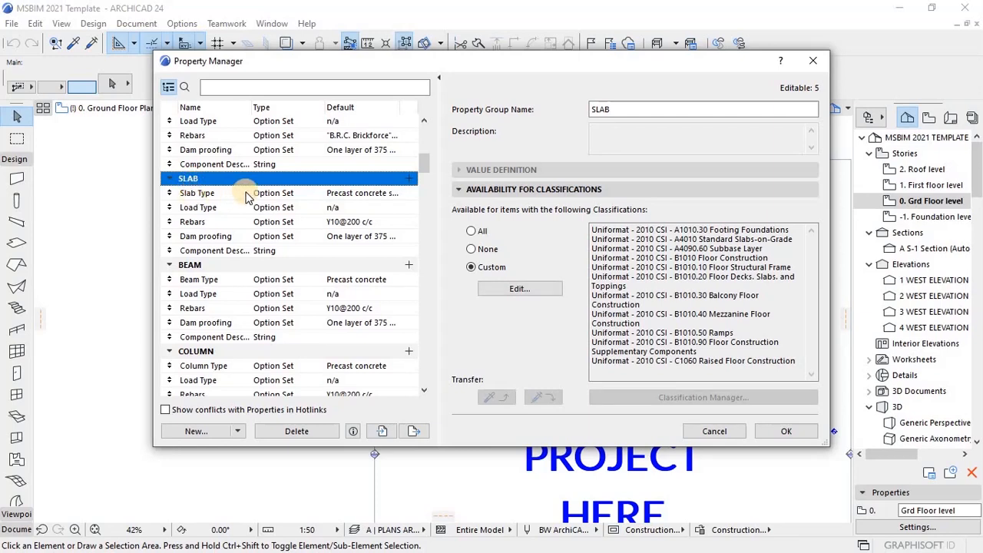
{"action": "left_click", "coordinate": [209, 196]}
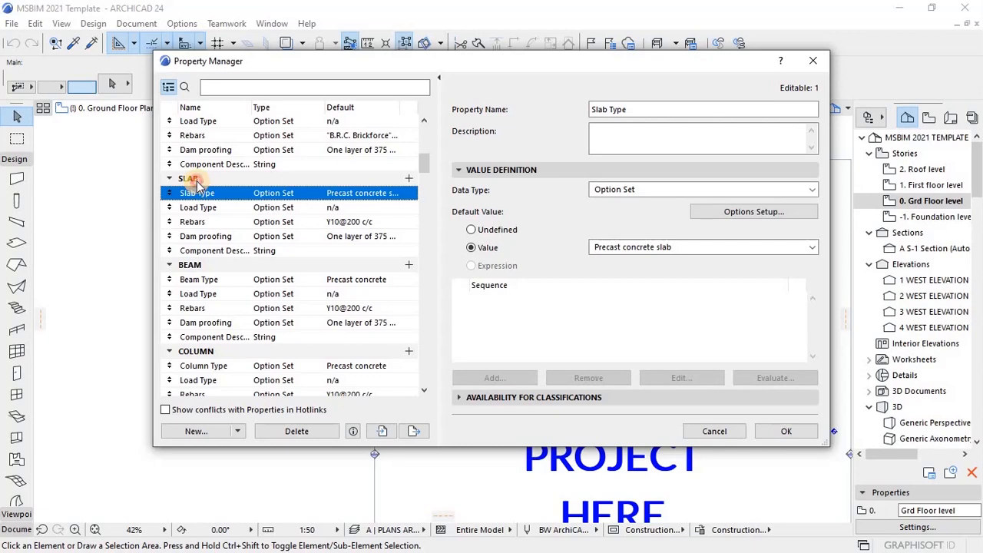
{"action": "left_click", "coordinate": [192, 179]}
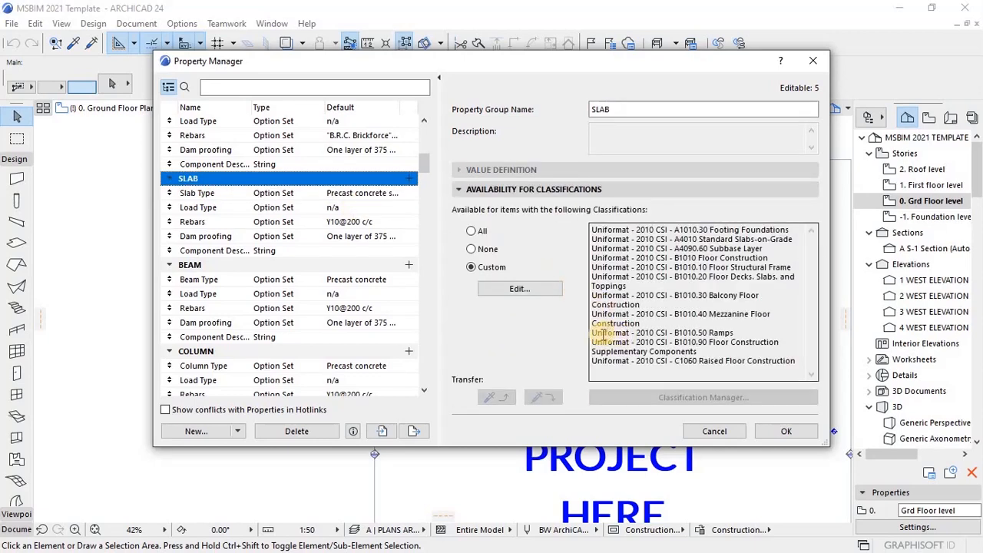
{"action": "left_click", "coordinate": [523, 296]}
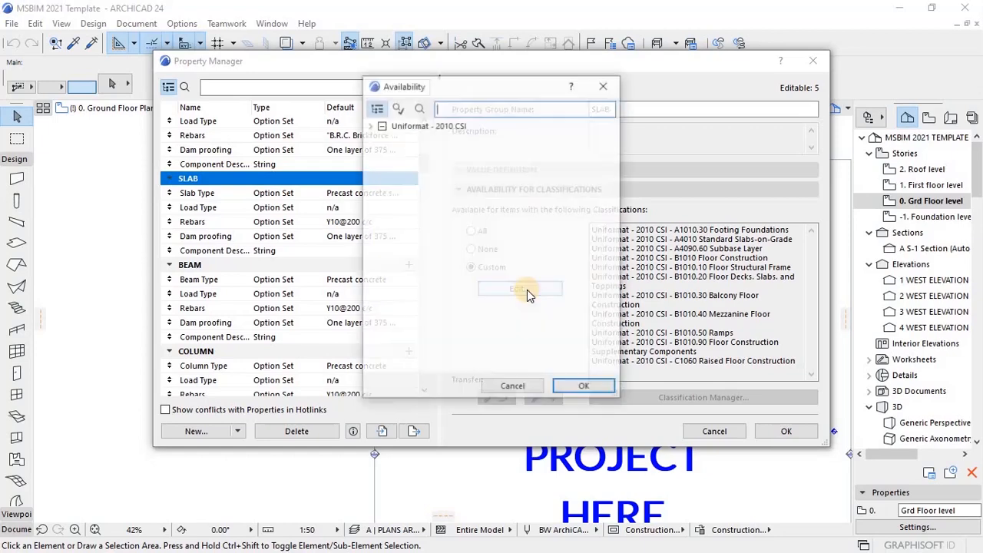
{"action": "left_click", "coordinate": [371, 127]}
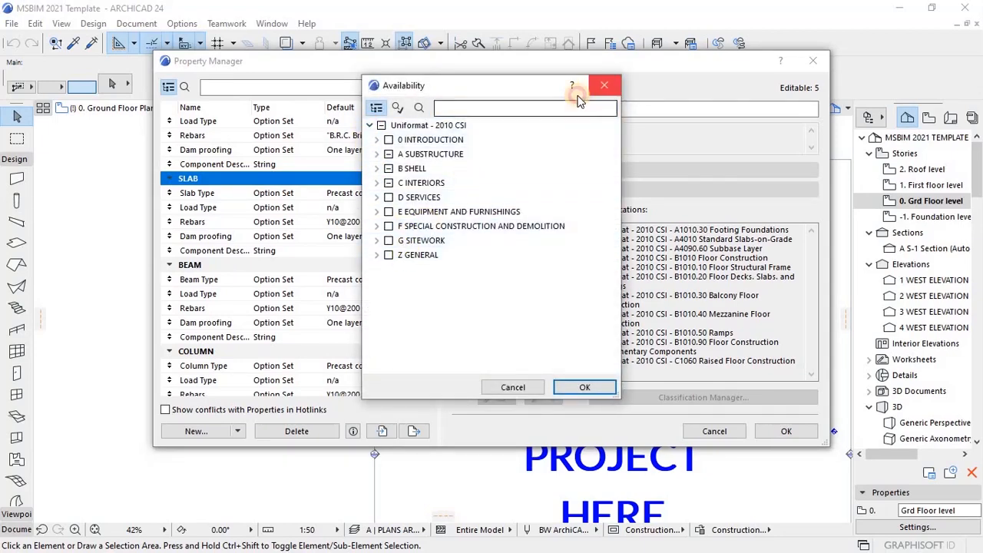
{"action": "left_click", "coordinate": [604, 85]}
- Compare the SLAB group with its Slab Type property and open the options setup of Slab Type
{"action": "left_click", "coordinate": [204, 194]}
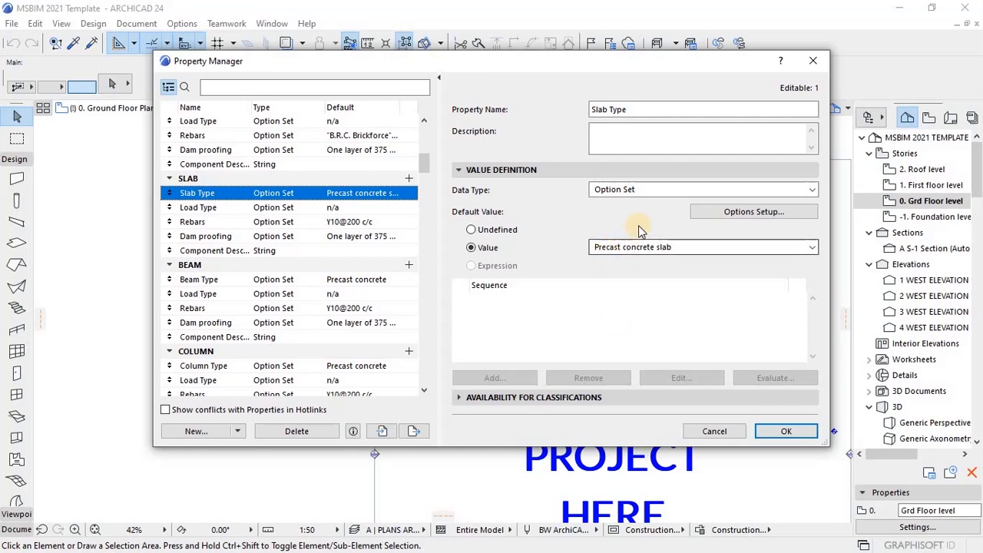
{"action": "left_click", "coordinate": [190, 179]}
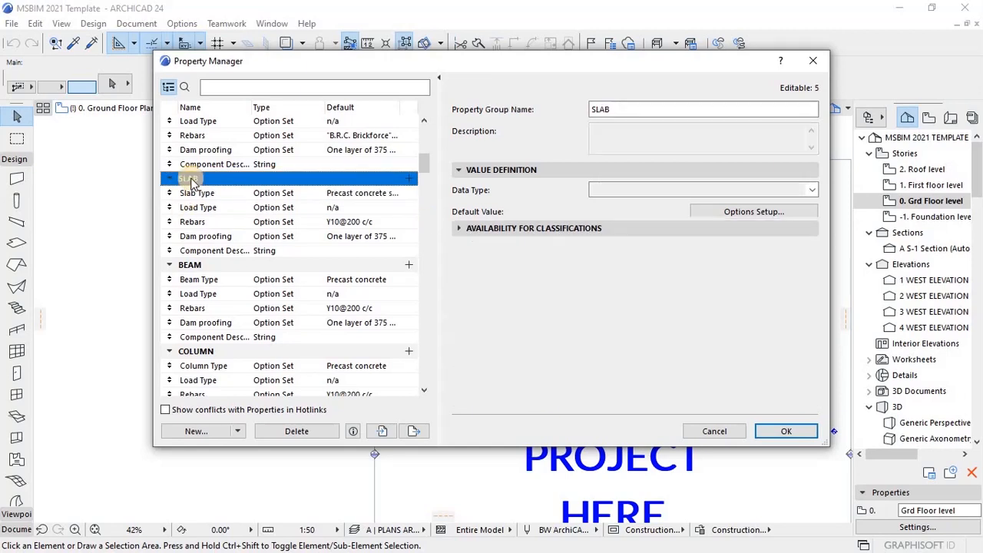
{"action": "left_click", "coordinate": [194, 194]}
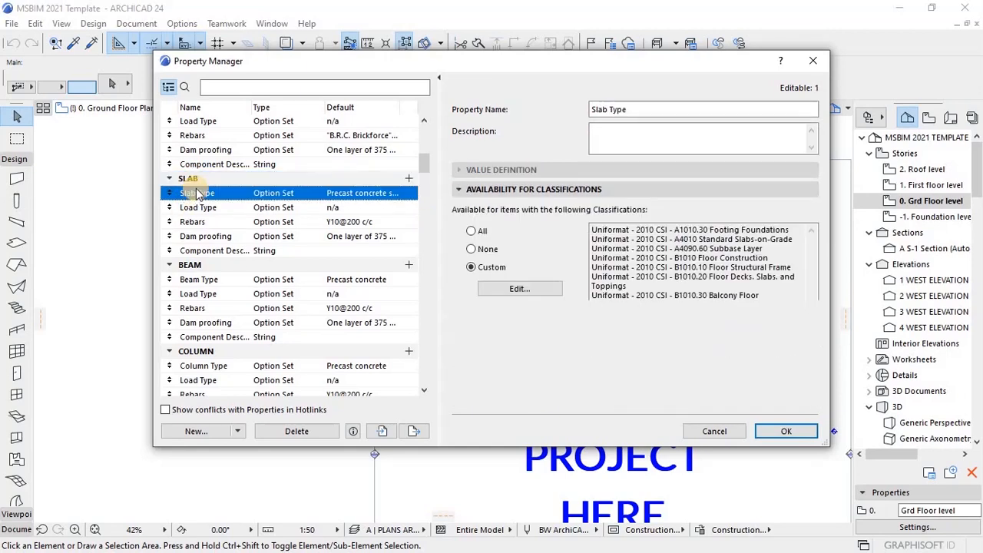
{"action": "left_click", "coordinate": [758, 211]}
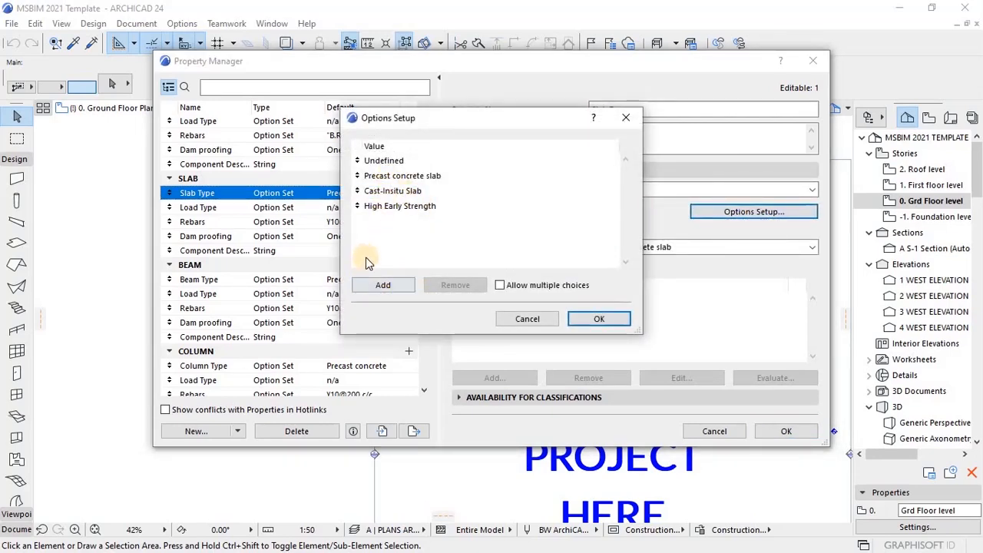
- Try adding the option 150 mm thick to Slab Type's option set, clear the entry, and close the setup without saving
{"action": "left_click", "coordinate": [382, 285]}
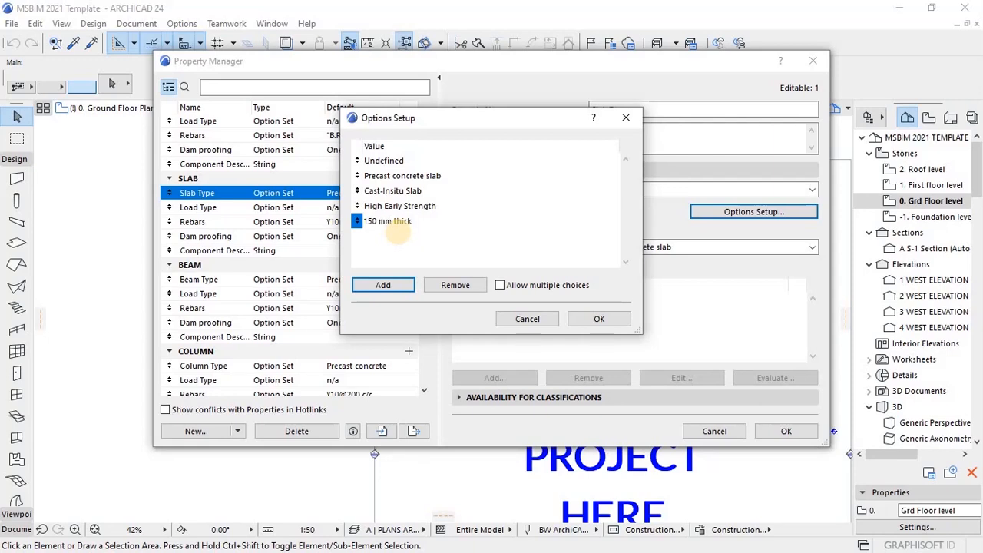
{"action": "key", "text": "BackSpace"}
{"action": "key", "text": "BackSpace"}
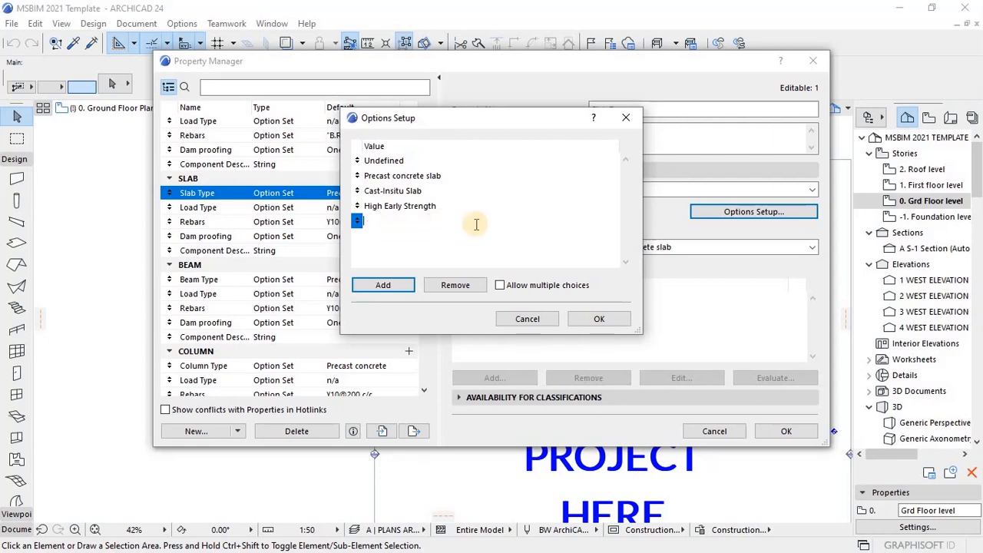
{"action": "left_click", "coordinate": [622, 119]}
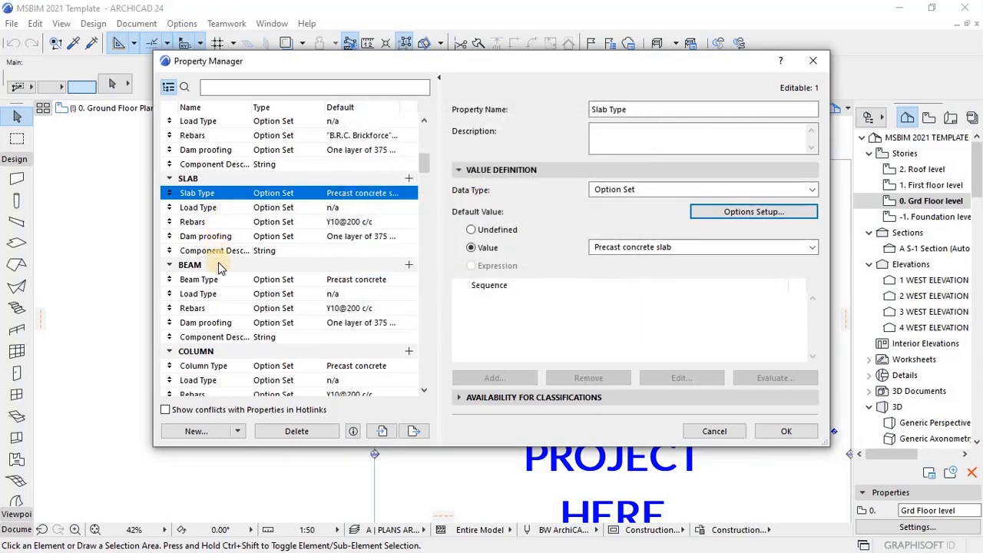
- Examine the COLUMN group's classification availability and the Item and Material properties of the METAL WORK group
{"action": "scroll", "coordinate": [221, 267], "scroll_direction": "down", "scroll_amount": 2}
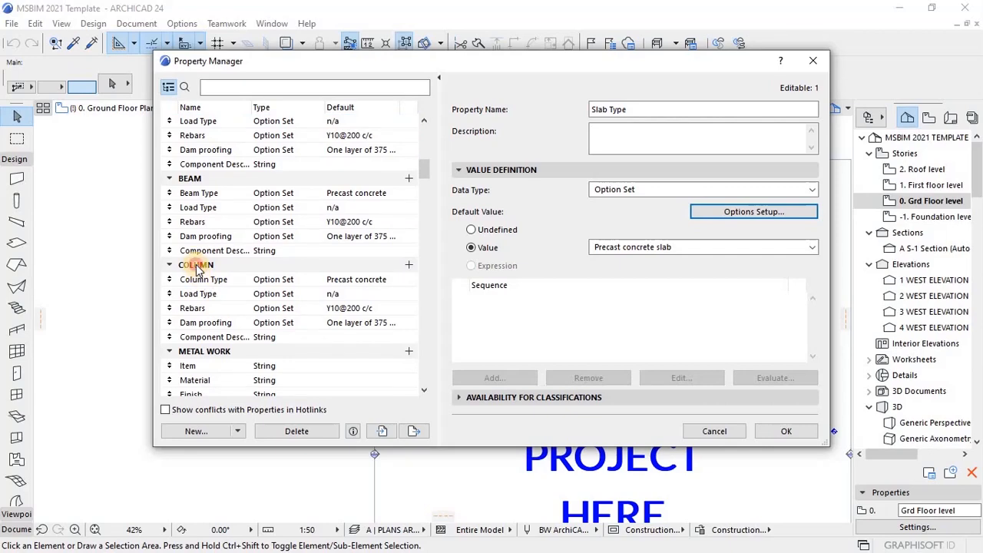
{"action": "left_click", "coordinate": [197, 265]}
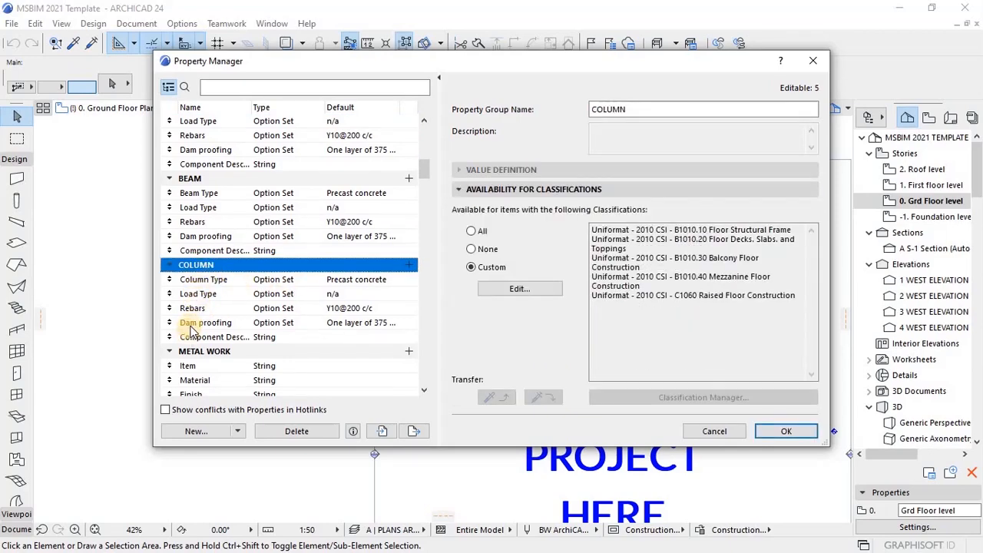
{"action": "scroll", "coordinate": [207, 311], "scroll_direction": "down", "scroll_amount": 2}
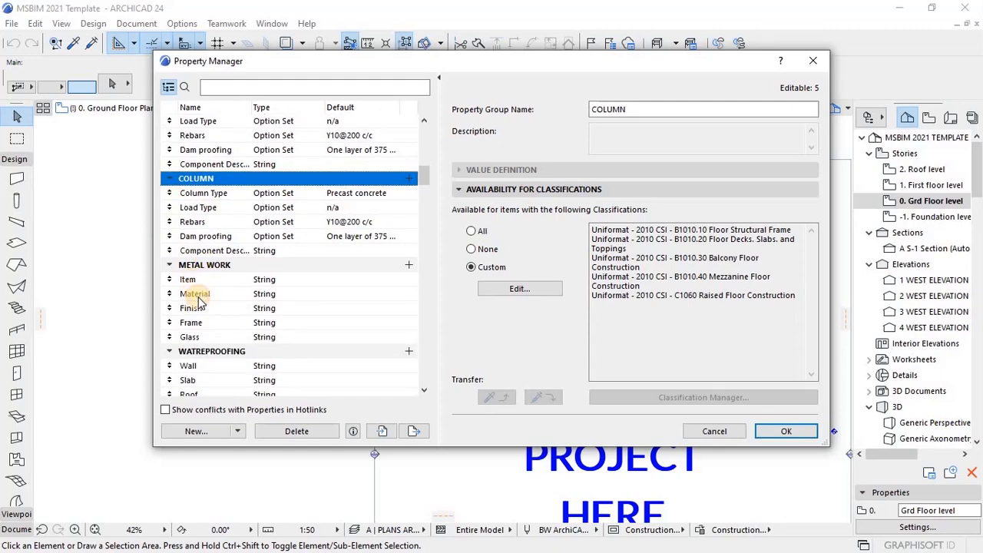
{"action": "left_click", "coordinate": [192, 279]}
{"action": "key", "text": "Down"}
{"action": "scroll", "coordinate": [208, 340], "scroll_direction": "down", "scroll_amount": 1}
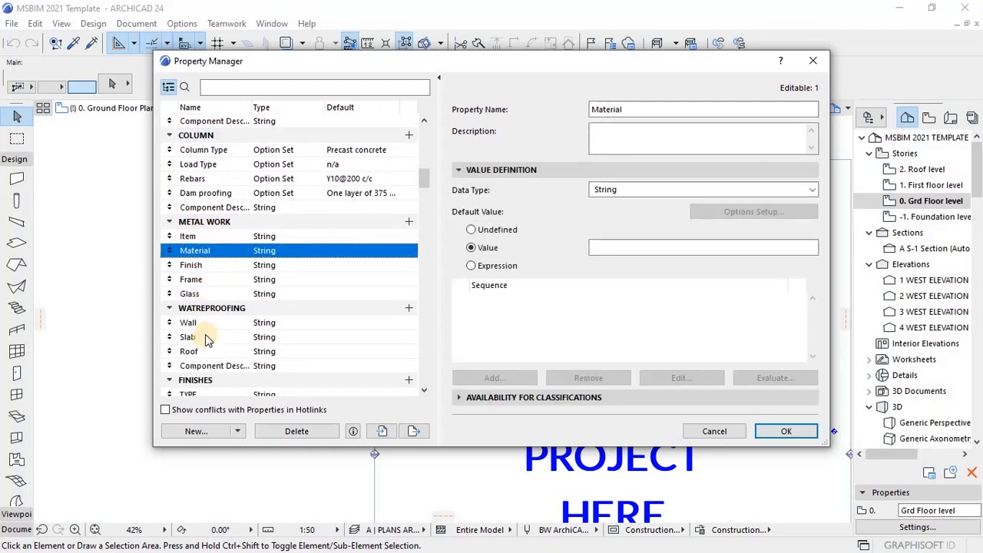
- Review the property groups from WATREPROOFING to PRODUCT INFO - FACILITIES MANAGEMENT and inspect the definition of Warranty End Date
{"action": "scroll", "coordinate": [204, 331], "scroll_direction": "down", "scroll_amount": 3}
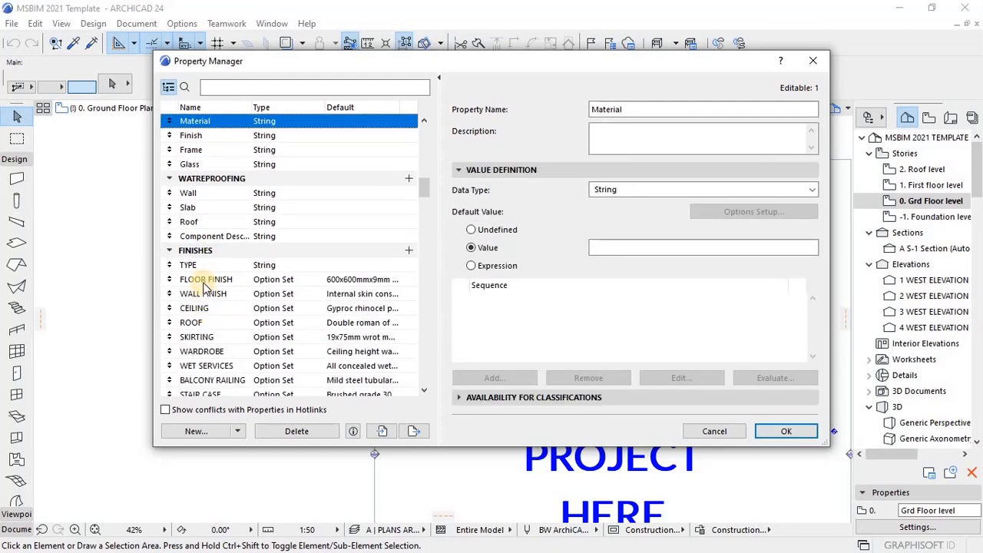
{"action": "scroll", "coordinate": [206, 287], "scroll_direction": "down", "scroll_amount": 1}
{"action": "scroll", "coordinate": [206, 265], "scroll_direction": "down", "scroll_amount": 5}
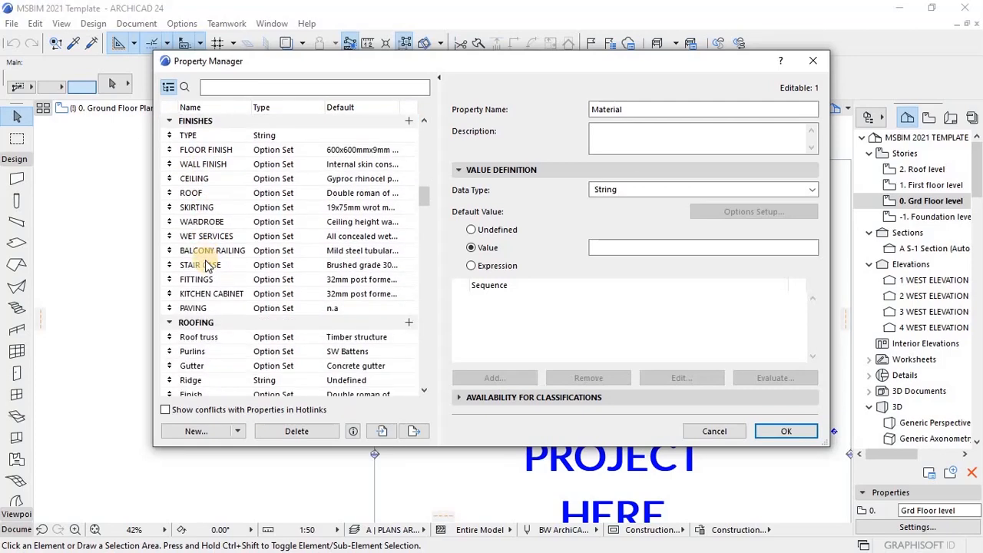
{"action": "scroll", "coordinate": [206, 268], "scroll_direction": "down", "scroll_amount": 4}
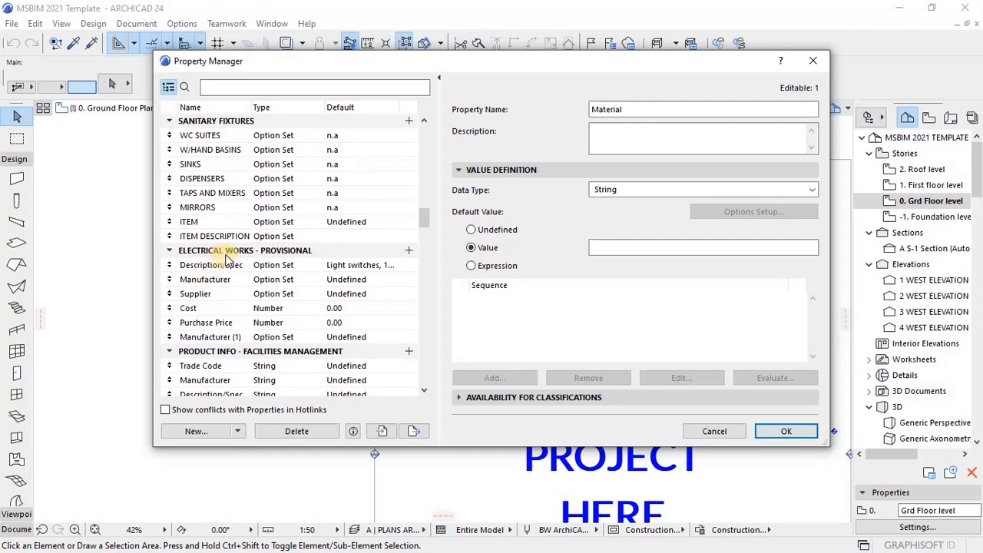
{"action": "scroll", "coordinate": [229, 262], "scroll_direction": "down", "scroll_amount": 1}
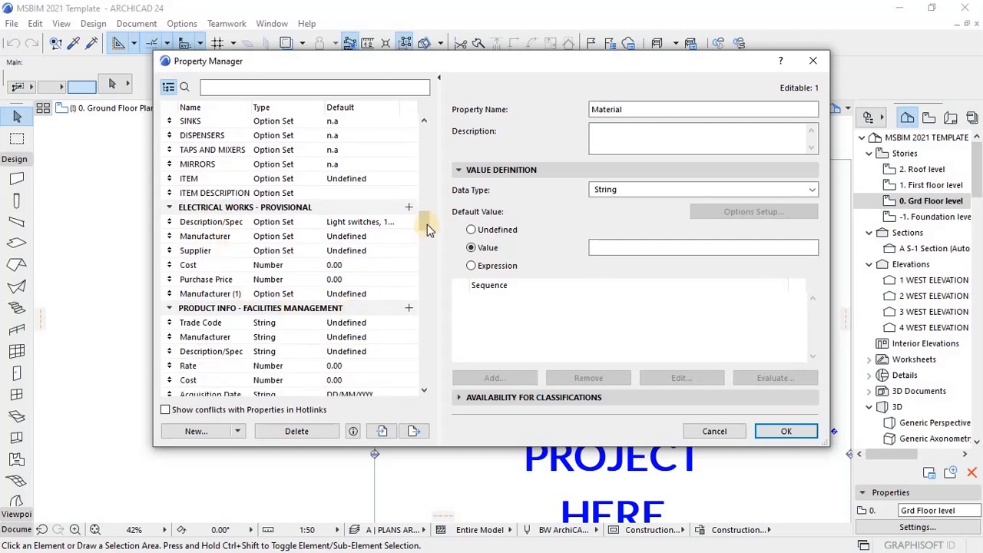
{"action": "scroll", "coordinate": [374, 219], "scroll_direction": "down", "scroll_amount": 5}
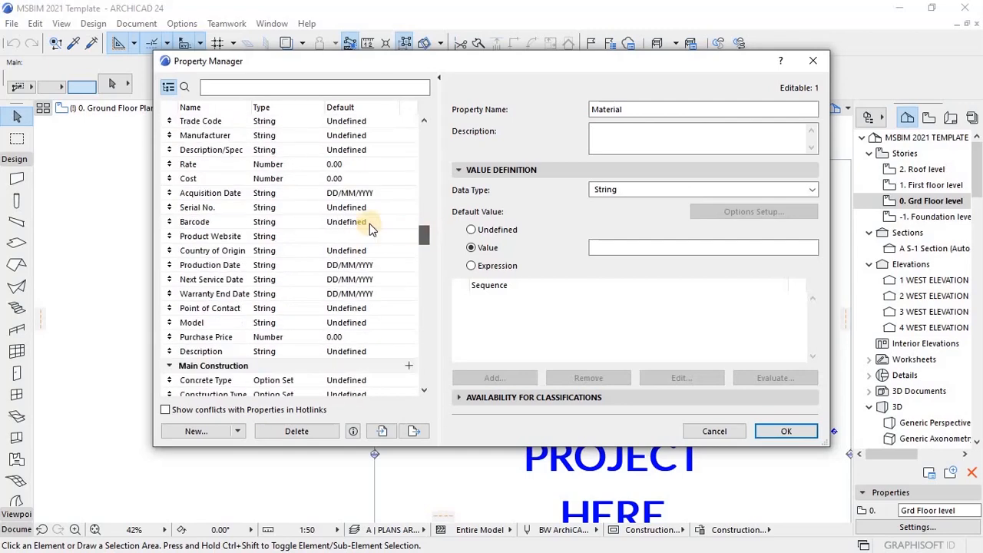
{"action": "scroll", "coordinate": [230, 185], "scroll_direction": "up", "scroll_amount": 1}
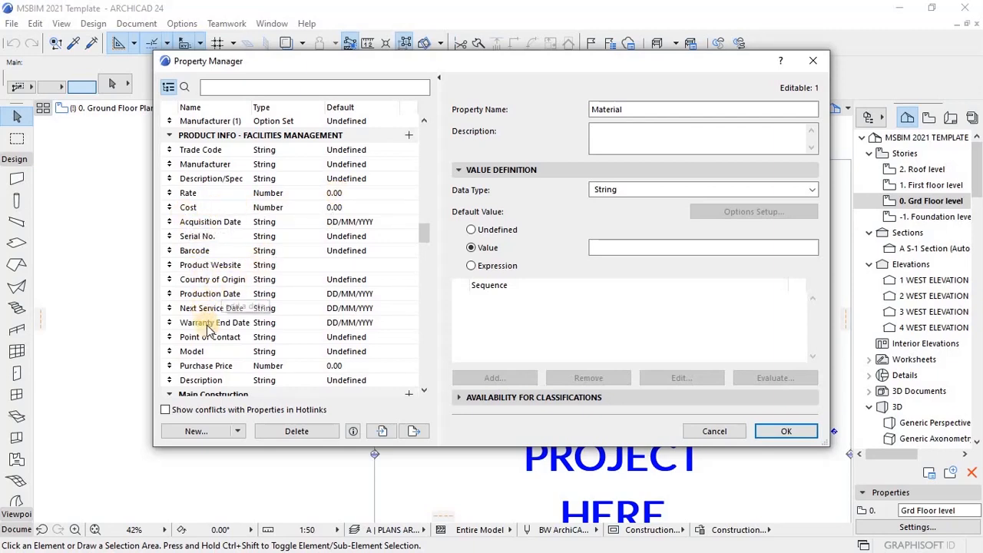
{"action": "left_click", "coordinate": [352, 324]}
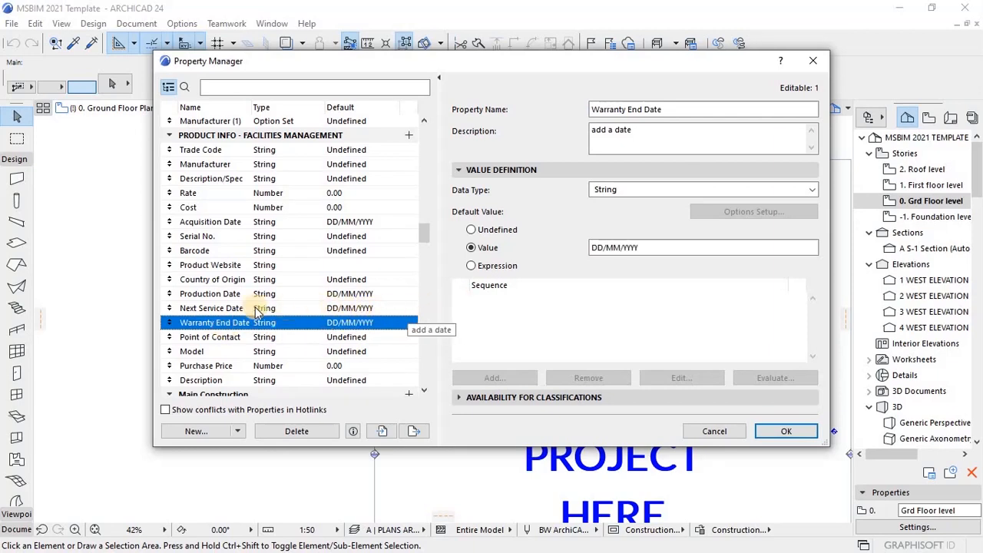
- Examine the properties in the Main Construction, Openings and Glazing groups
{"action": "scroll", "coordinate": [190, 315], "scroll_direction": "down", "scroll_amount": 1}
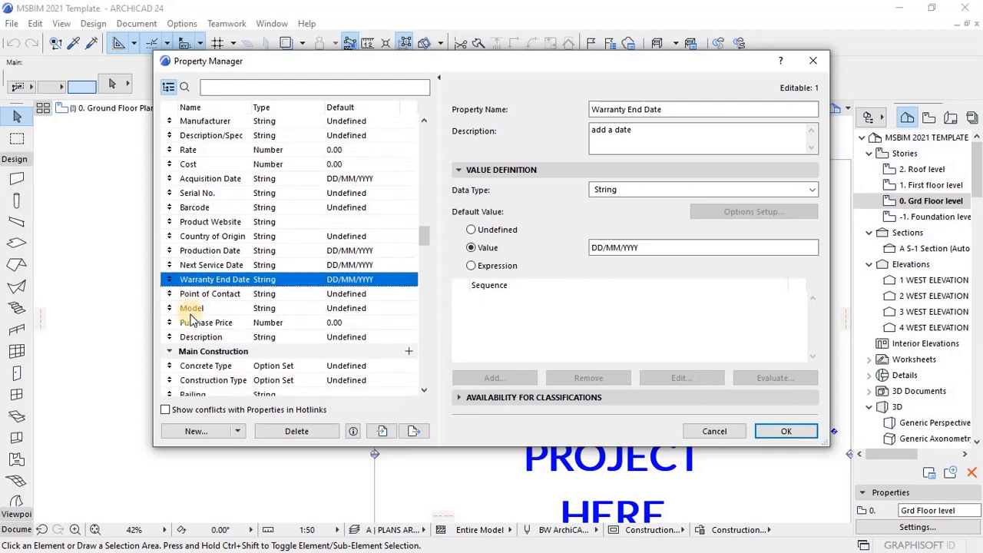
{"action": "scroll", "coordinate": [216, 342], "scroll_direction": "down", "scroll_amount": 2}
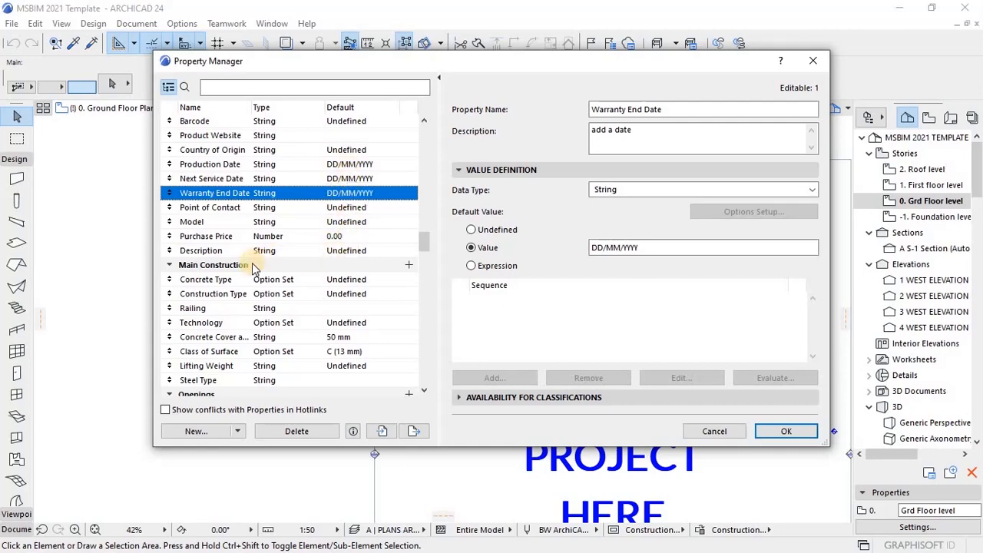
{"action": "scroll", "coordinate": [254, 267], "scroll_direction": "down", "scroll_amount": 2}
{"action": "scroll", "coordinate": [239, 268], "scroll_direction": "down", "scroll_amount": 1}
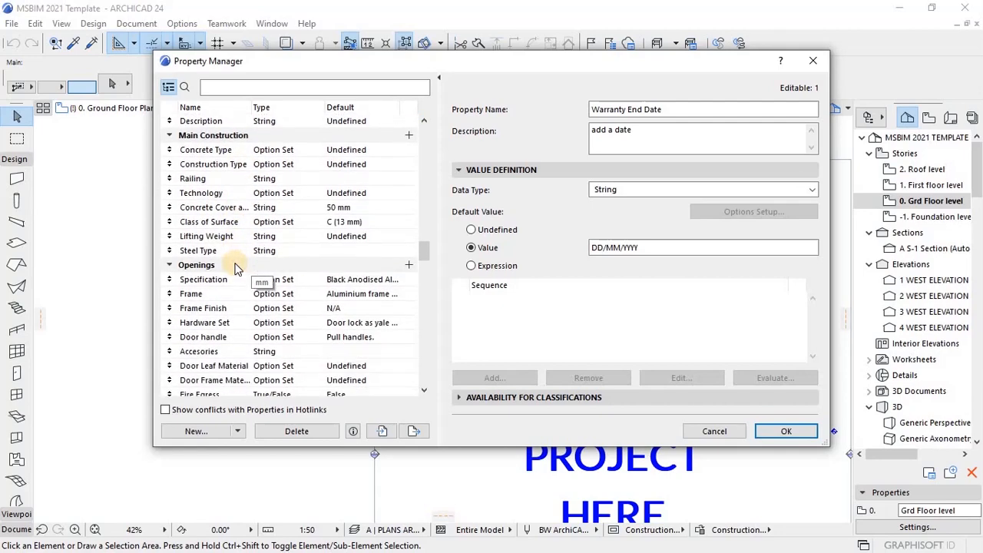
{"action": "scroll", "coordinate": [223, 278], "scroll_direction": "down", "scroll_amount": 2}
{"action": "scroll", "coordinate": [214, 301], "scroll_direction": "down", "scroll_amount": 1}
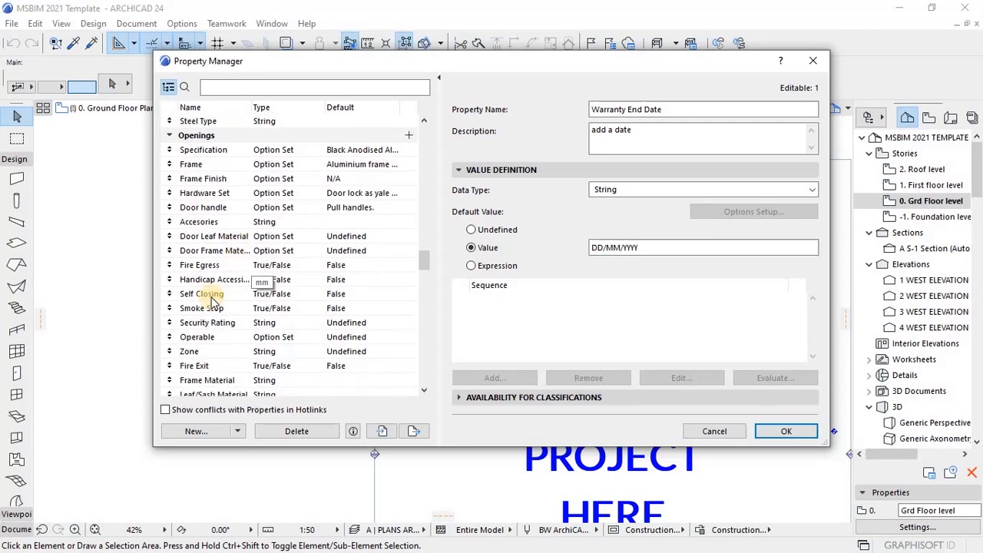
{"action": "scroll", "coordinate": [207, 312], "scroll_direction": "down", "scroll_amount": 3}
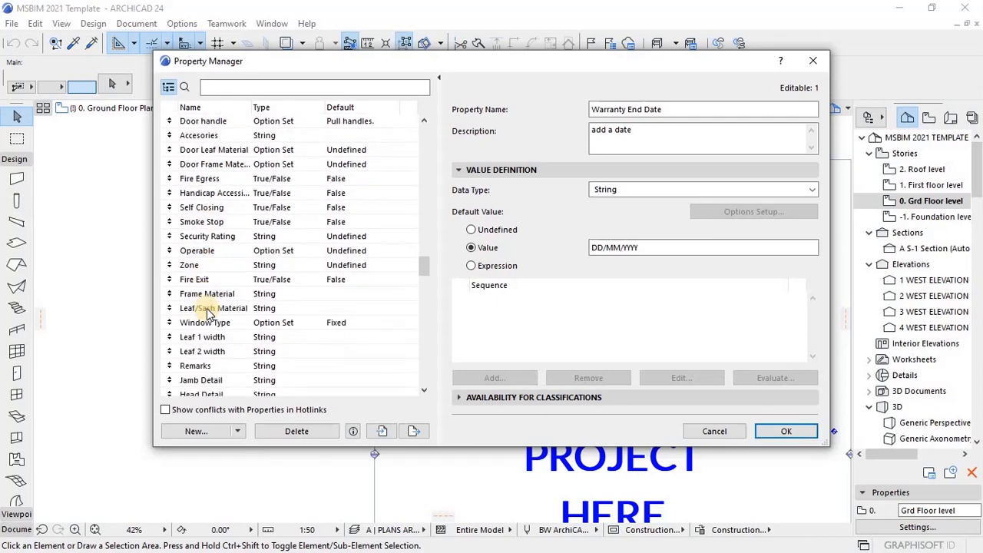
{"action": "scroll", "coordinate": [207, 312], "scroll_direction": "down", "scroll_amount": 4}
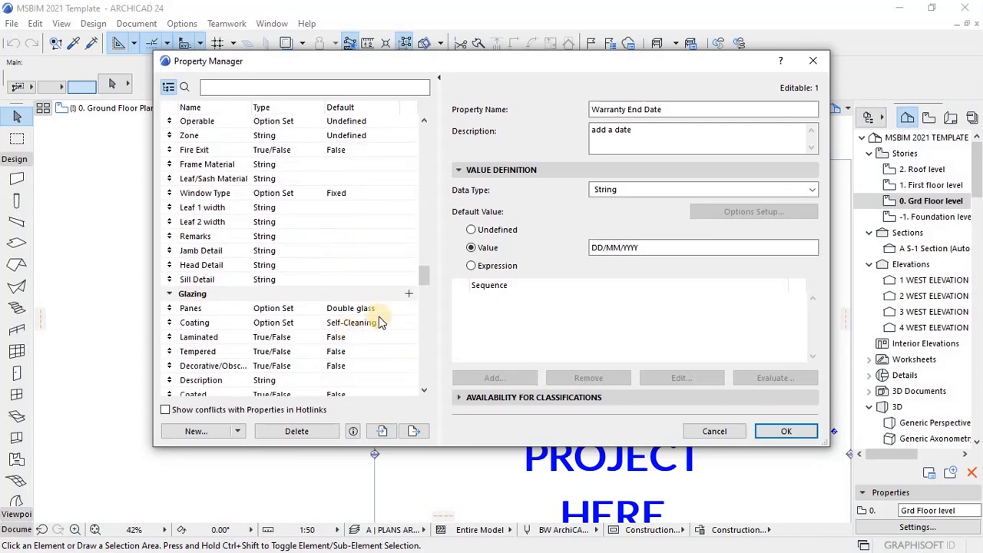
- Examine the properties in the Zones, PRODUCT INFO, MANUFACTURING and Wall Construction groups
{"action": "left_click_drag", "start_coordinate": [427, 288], "coordinate": [426, 302]}
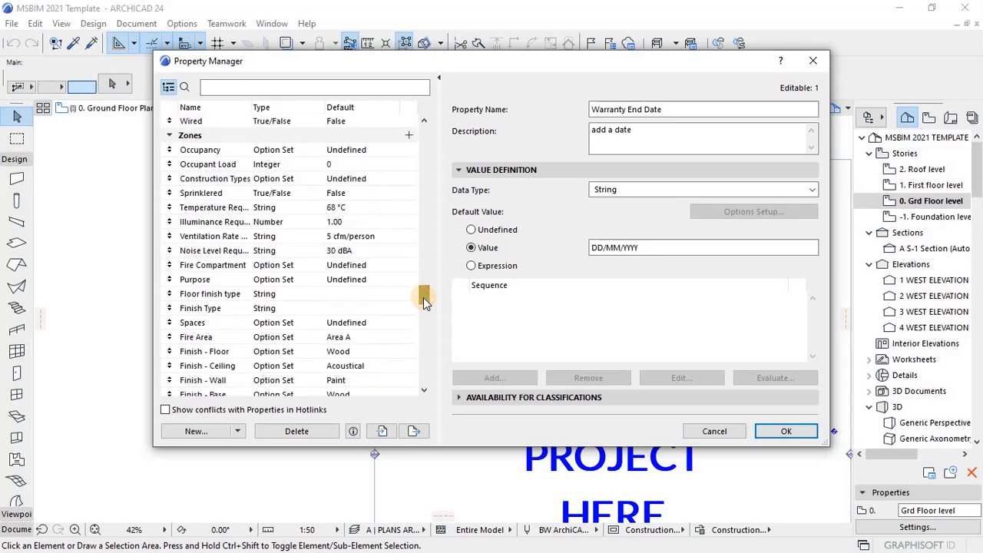
{"action": "scroll", "coordinate": [392, 310], "scroll_direction": "down", "scroll_amount": 4}
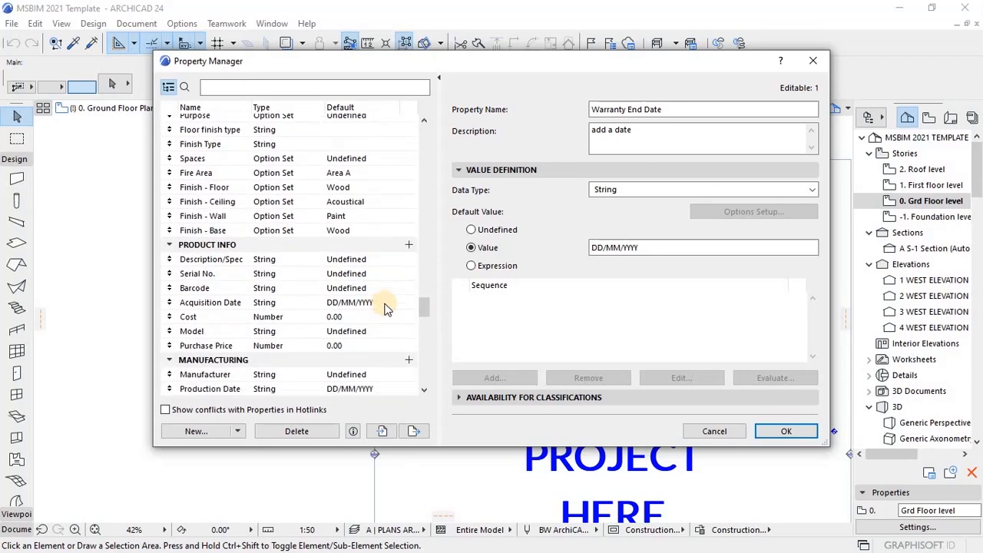
{"action": "scroll", "coordinate": [307, 284], "scroll_direction": "down", "scroll_amount": 1}
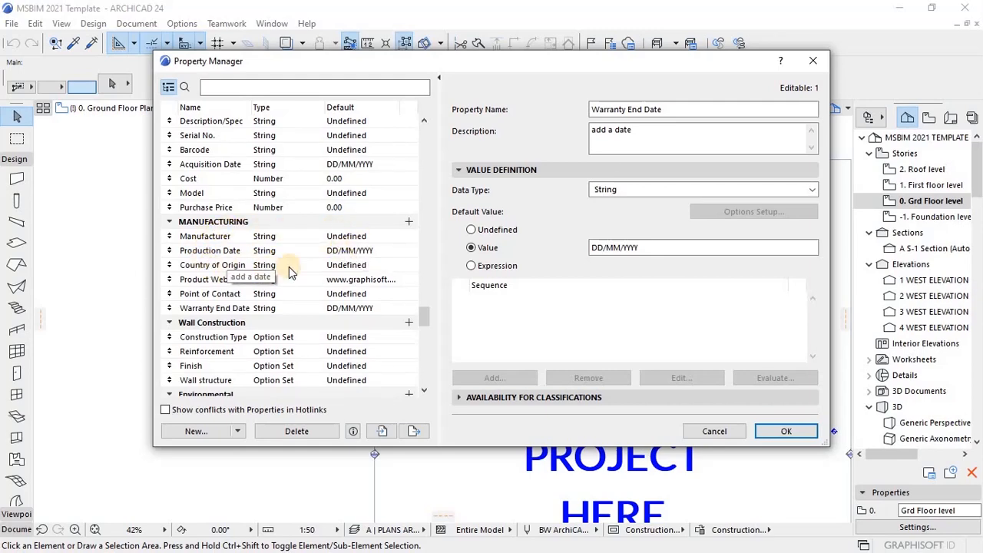
{"action": "scroll", "coordinate": [230, 296], "scroll_direction": "down", "scroll_amount": 1}
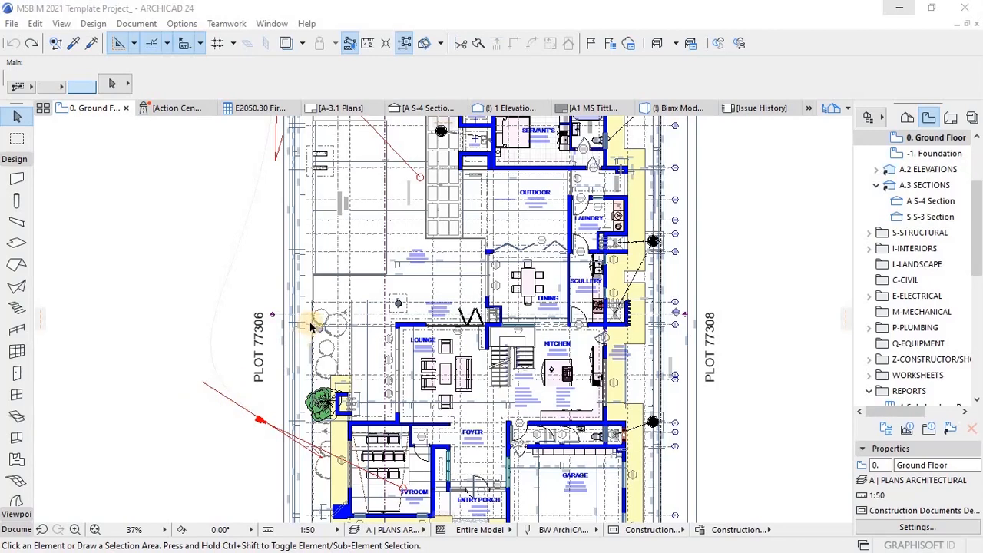
- In the MSBIM 2021 Template Project_ file, view the whole ground floor plan, collapse the A-ARCHITECTURAL view folder, and locate the REPORTS folder
{"action": "scroll", "coordinate": [355, 298], "scroll_direction": "down", "scroll_amount": 5}
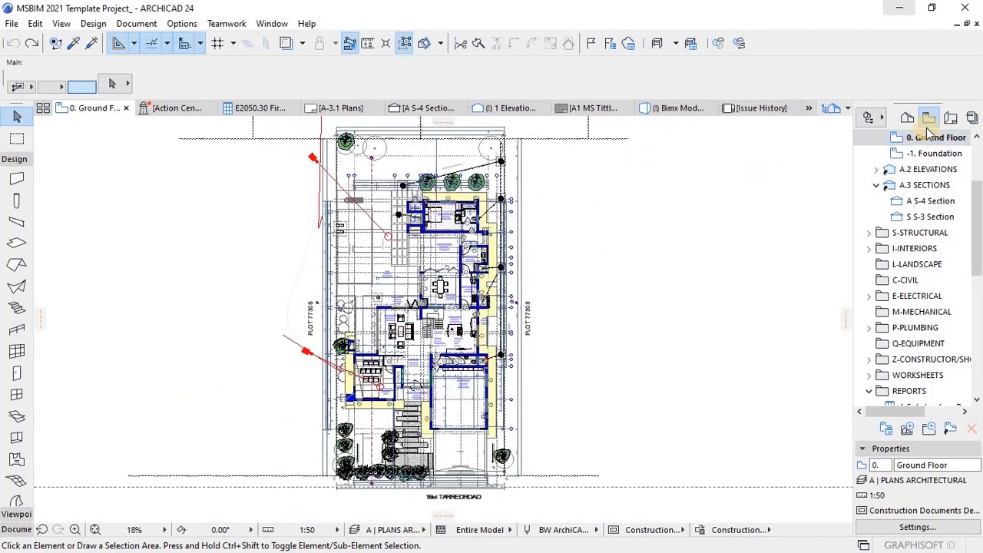
{"action": "scroll", "coordinate": [883, 168], "scroll_direction": "up", "scroll_amount": 2}
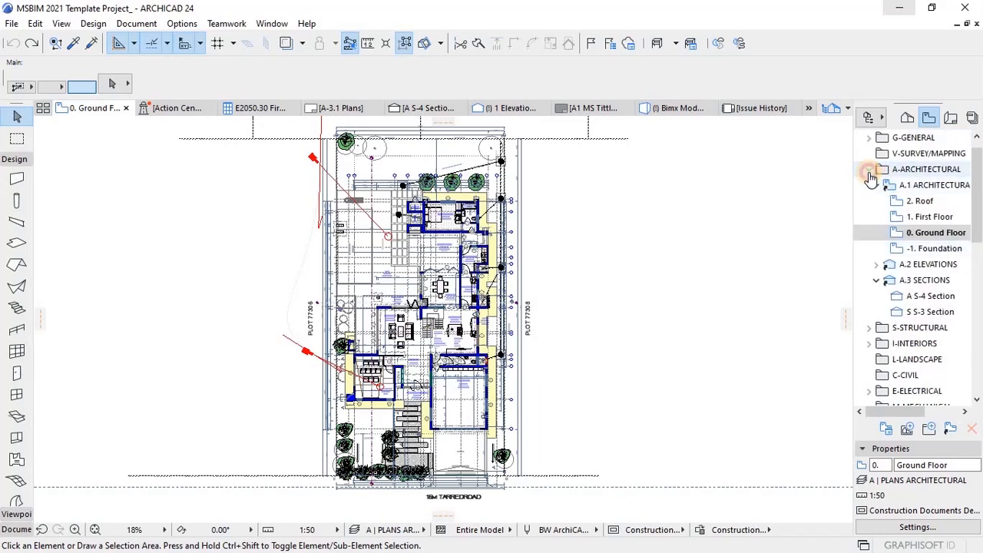
{"action": "left_click", "coordinate": [870, 176]}
{"action": "scroll", "coordinate": [895, 222], "scroll_direction": "down", "scroll_amount": 1}
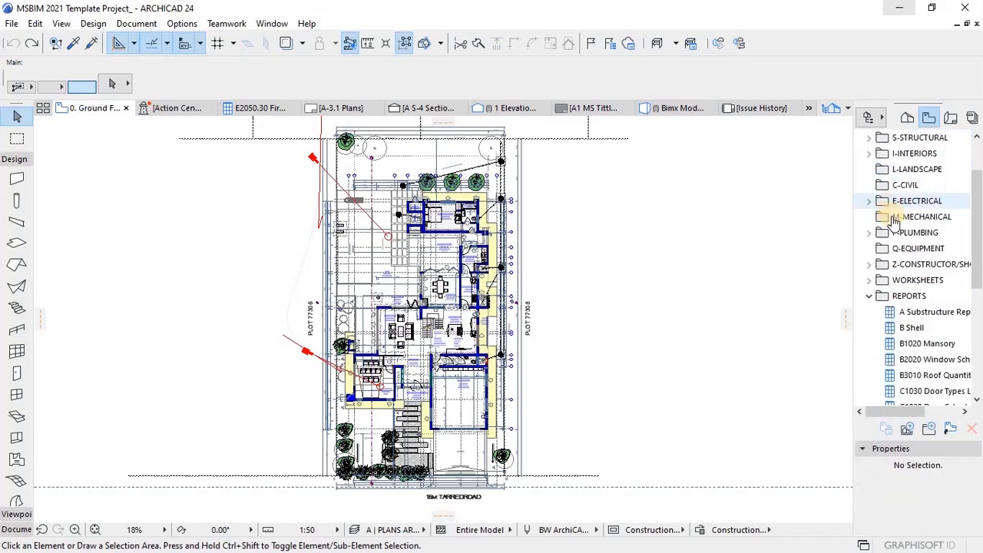
- Open the A Substructure Report from the REPORTS folder and inspect its scheme's Uniformat - 2010 CSI criterion
{"action": "scroll", "coordinate": [895, 221], "scroll_direction": "down", "scroll_amount": 2}
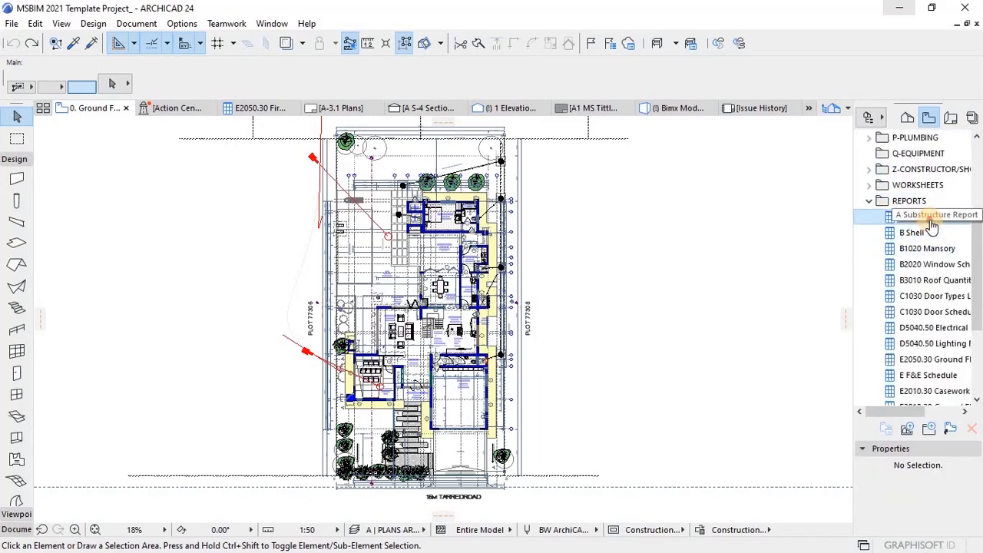
{"action": "double_click", "coordinate": [931, 223]}
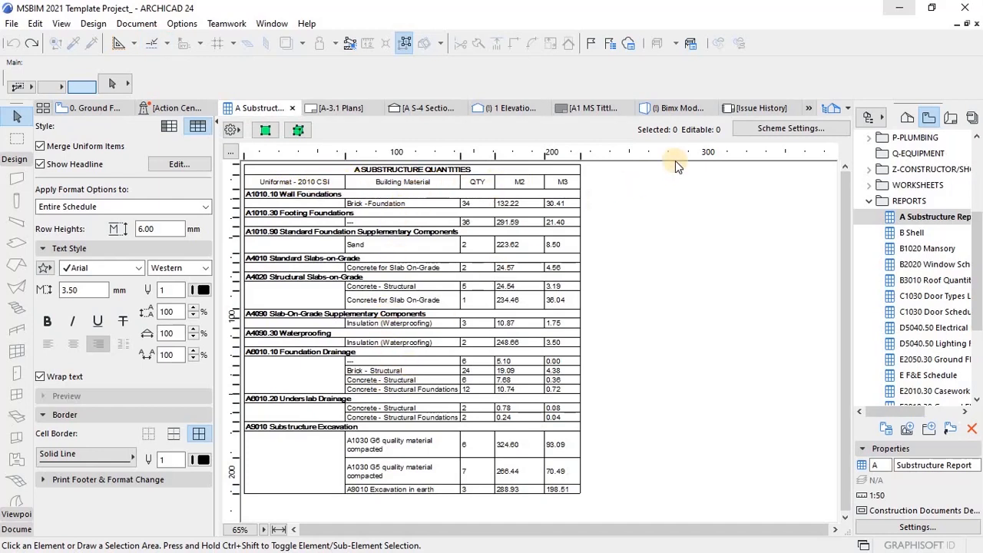
{"action": "left_click", "coordinate": [764, 130]}
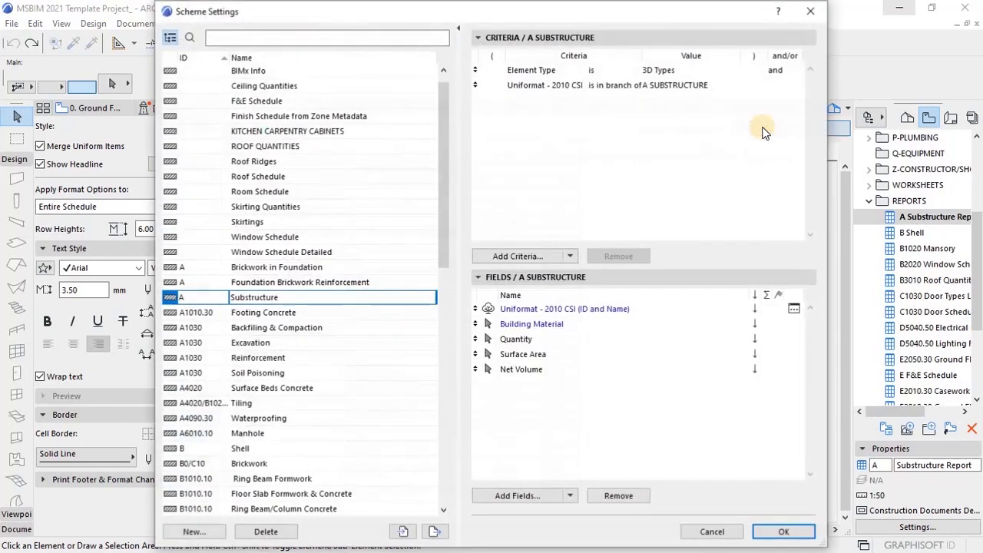
{"action": "left_click", "coordinate": [259, 300]}
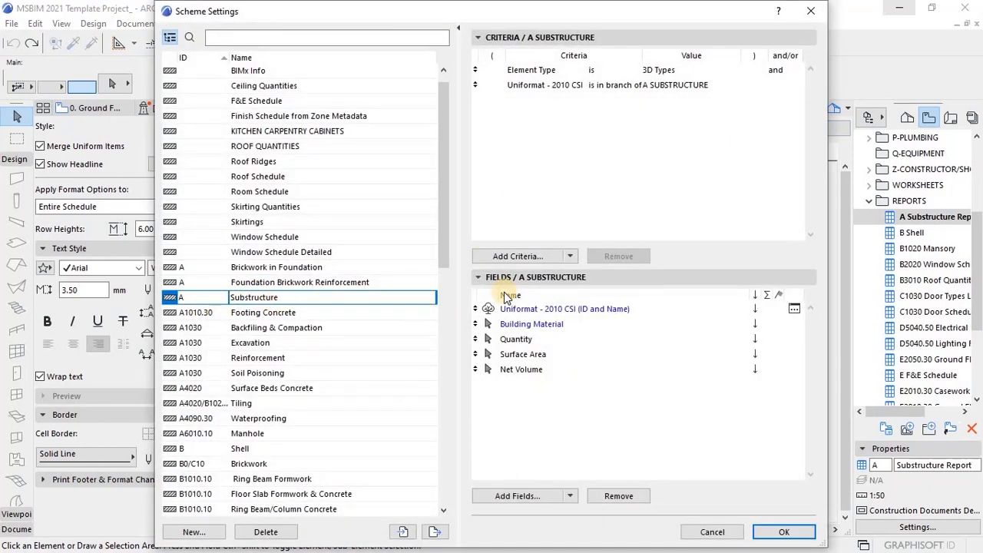
{"action": "left_click", "coordinate": [561, 84]}
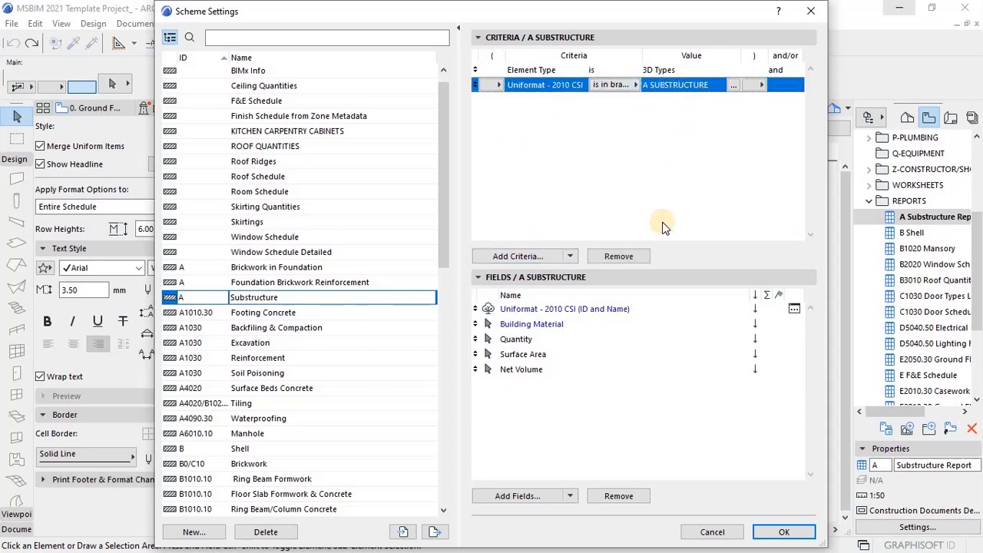
{"action": "left_click", "coordinate": [791, 531]}
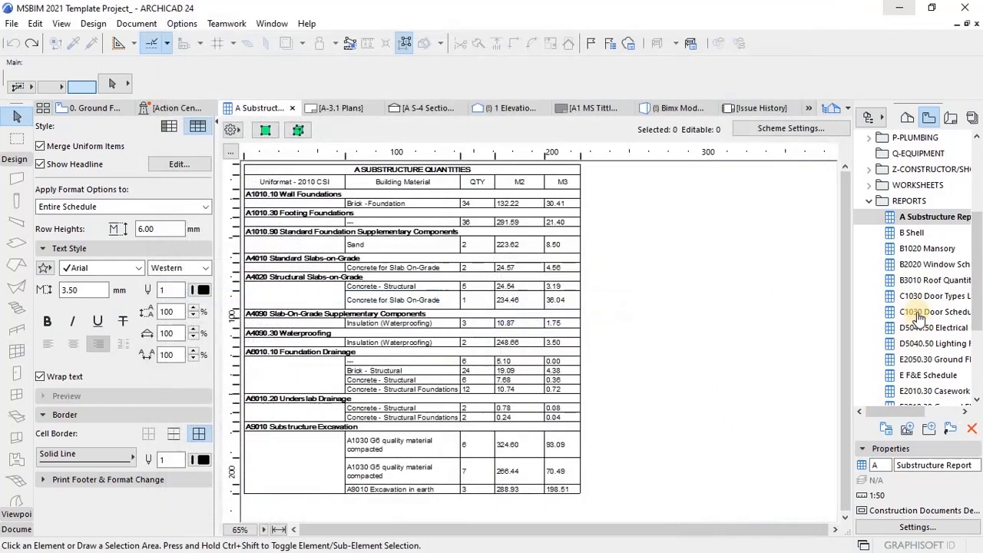
- Open the B Shell report and inspect its scheme's Uniformat - 2010 CSI field and B SHELL branch criterion
{"action": "left_click", "coordinate": [926, 250]}
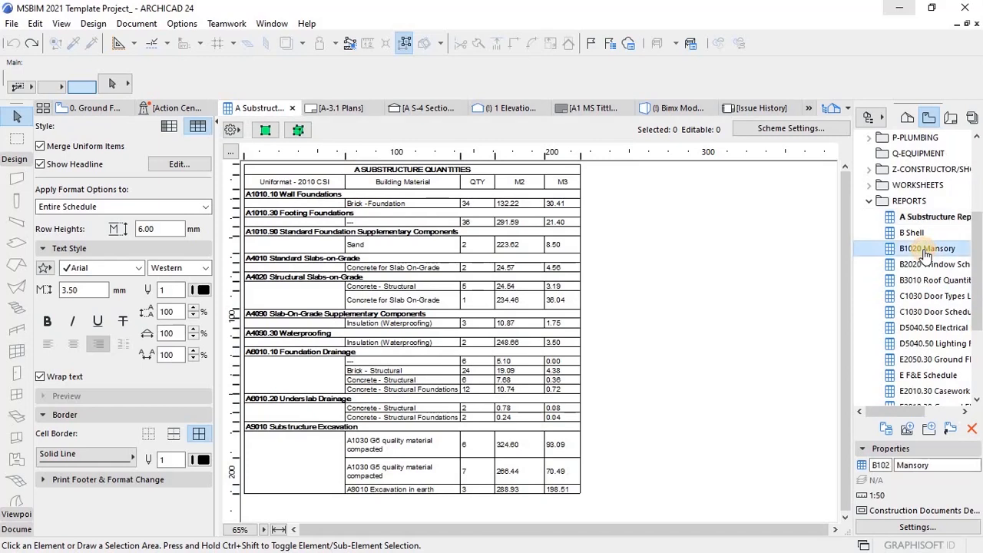
{"action": "double_click", "coordinate": [918, 233]}
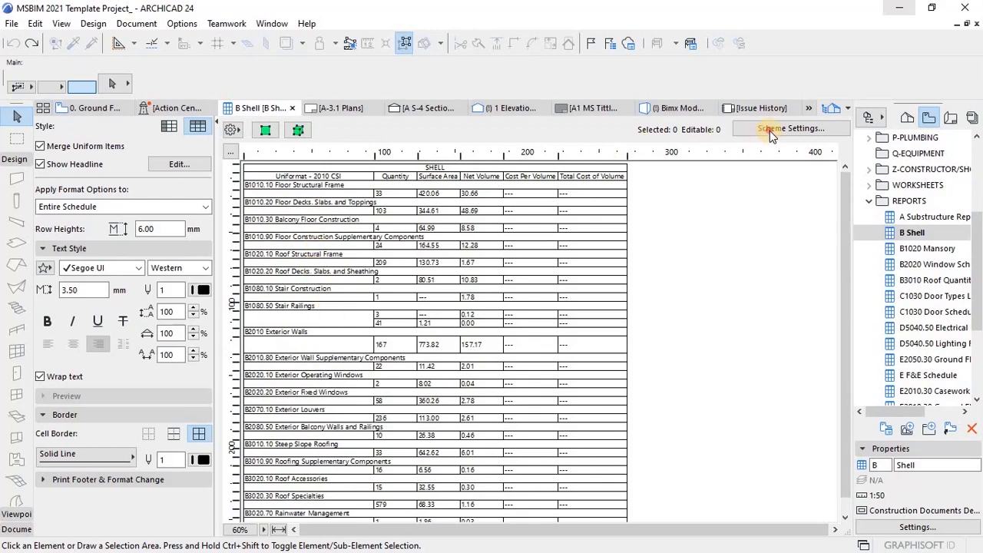
{"action": "left_click", "coordinate": [770, 130]}
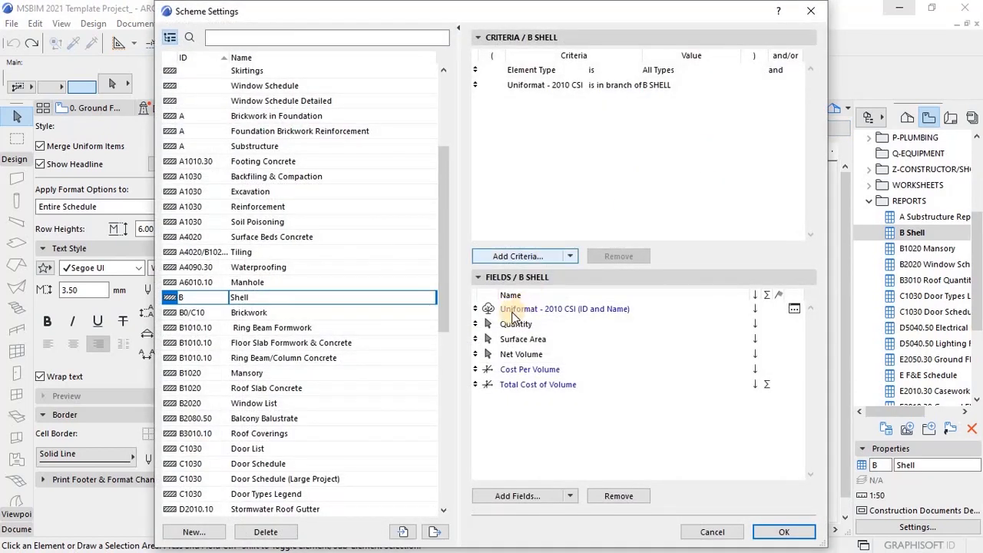
{"action": "left_click", "coordinate": [512, 310]}
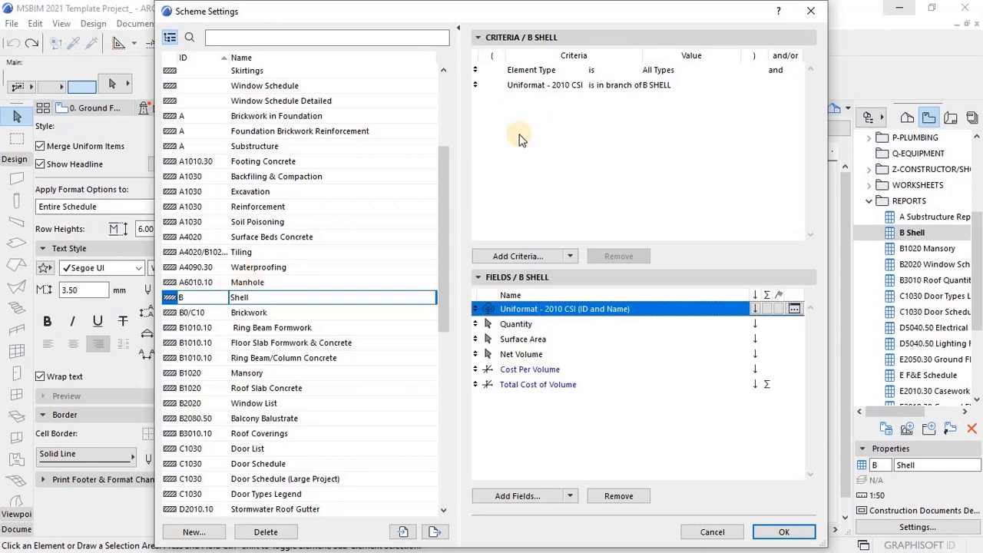
{"action": "left_click", "coordinate": [615, 84]}
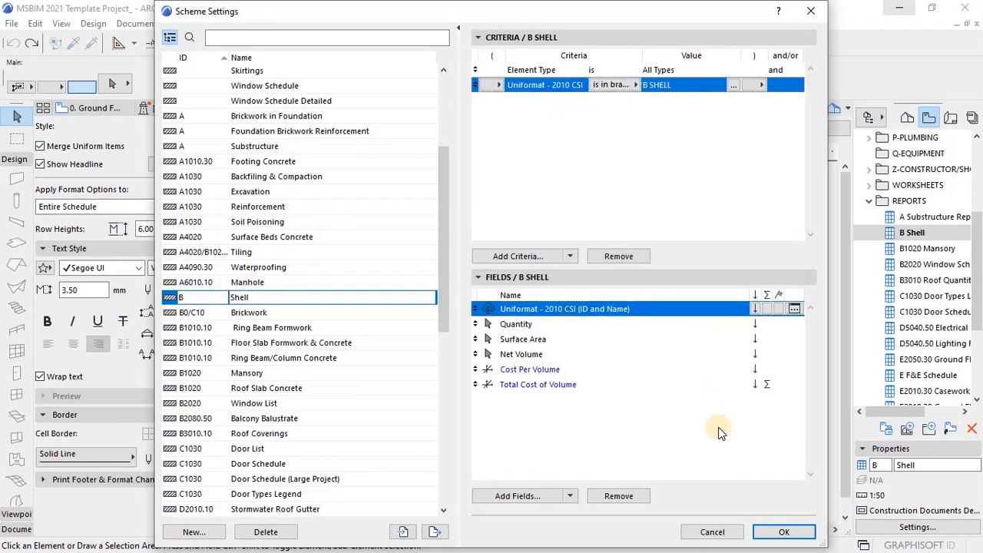
{"action": "left_click", "coordinate": [782, 533]}
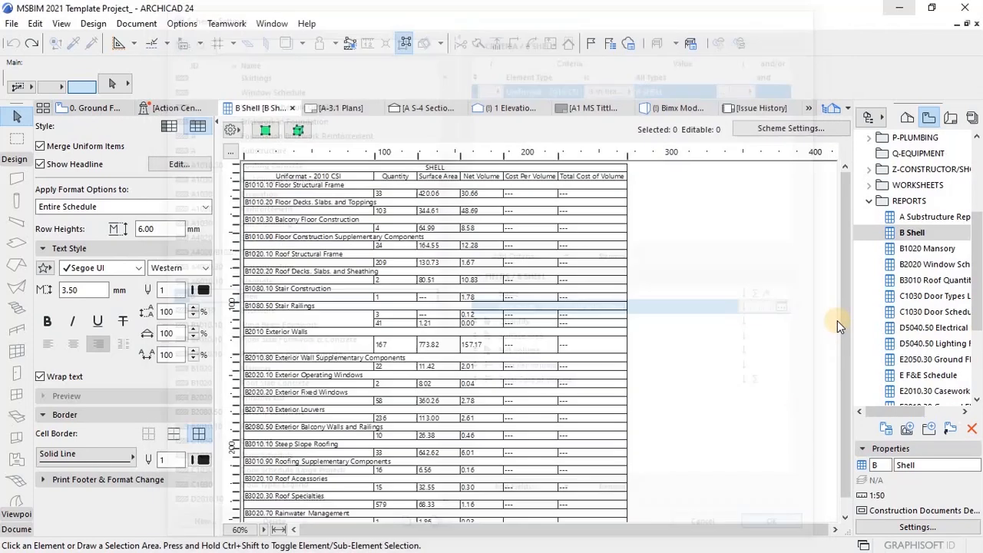
- View the B1020 Mansory report and the D5040.50 Electrical Legend, checking the legend's Ceiling Ventillator 23 symbol
{"action": "left_click", "coordinate": [929, 249]}
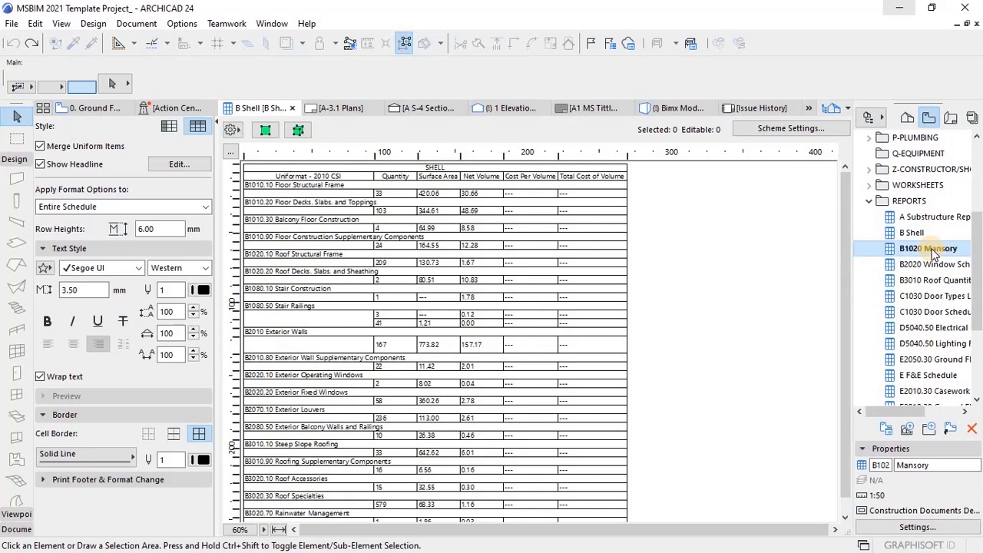
{"action": "double_click", "coordinate": [930, 249]}
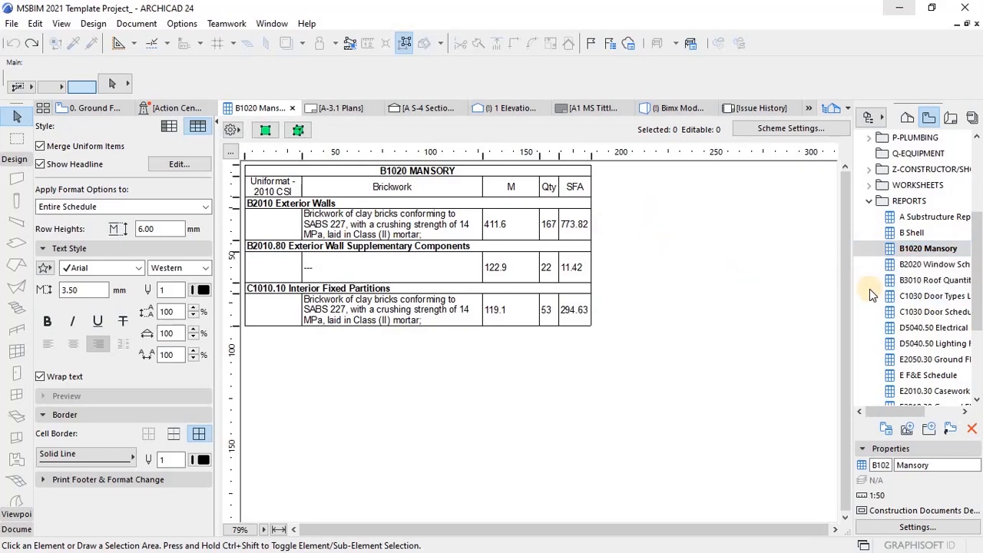
{"action": "double_click", "coordinate": [937, 328]}
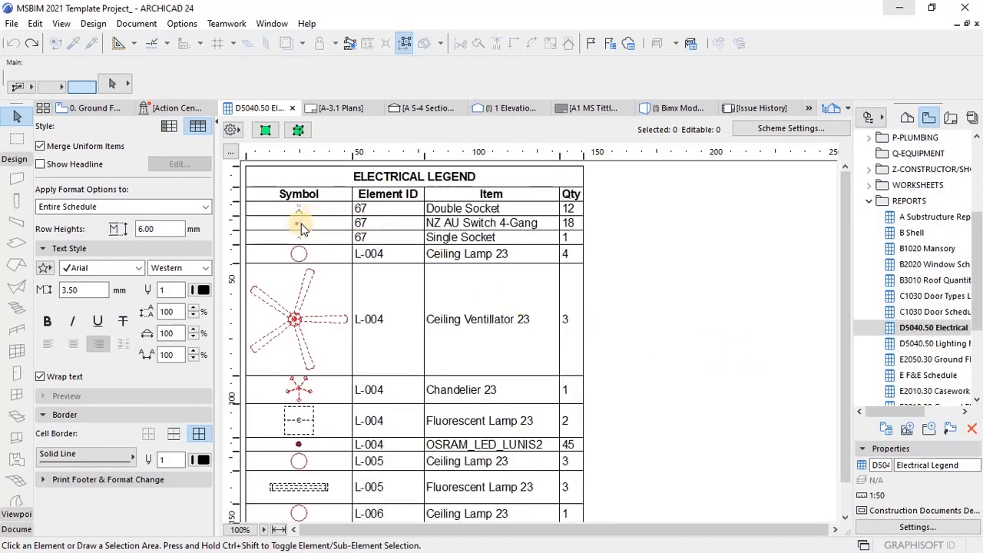
{"action": "scroll", "coordinate": [300, 292], "scroll_direction": "down", "scroll_amount": 1}
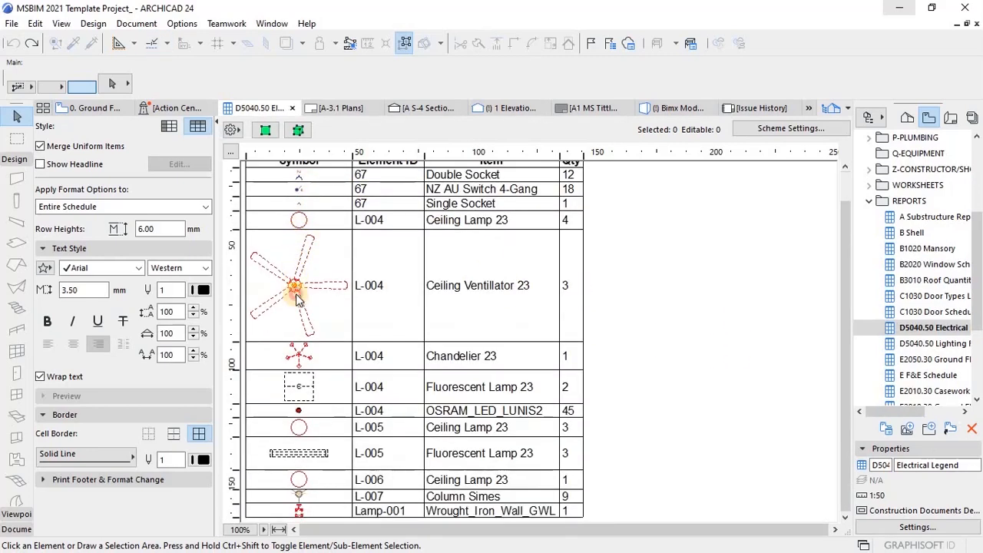
{"action": "left_click", "coordinate": [297, 298]}
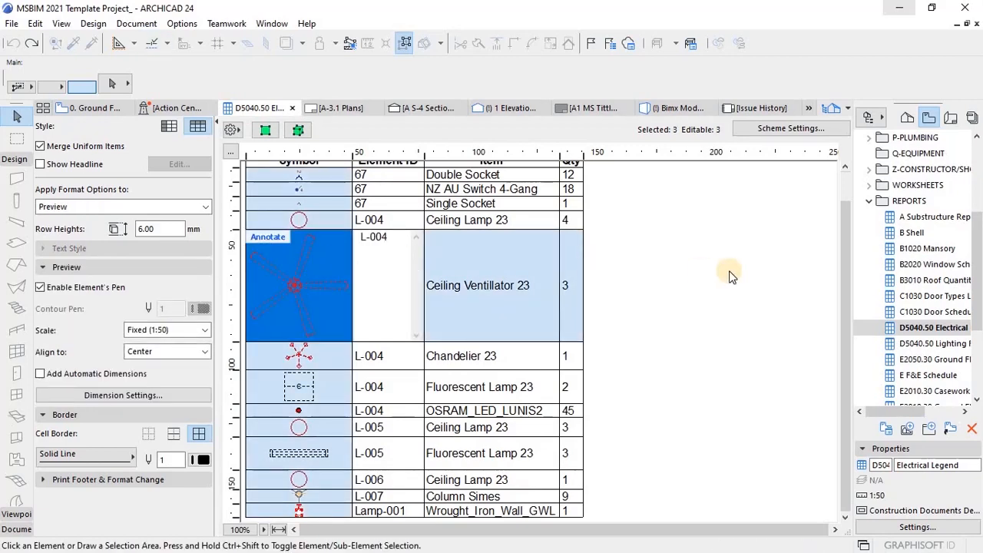
{"action": "left_click", "coordinate": [625, 279]}
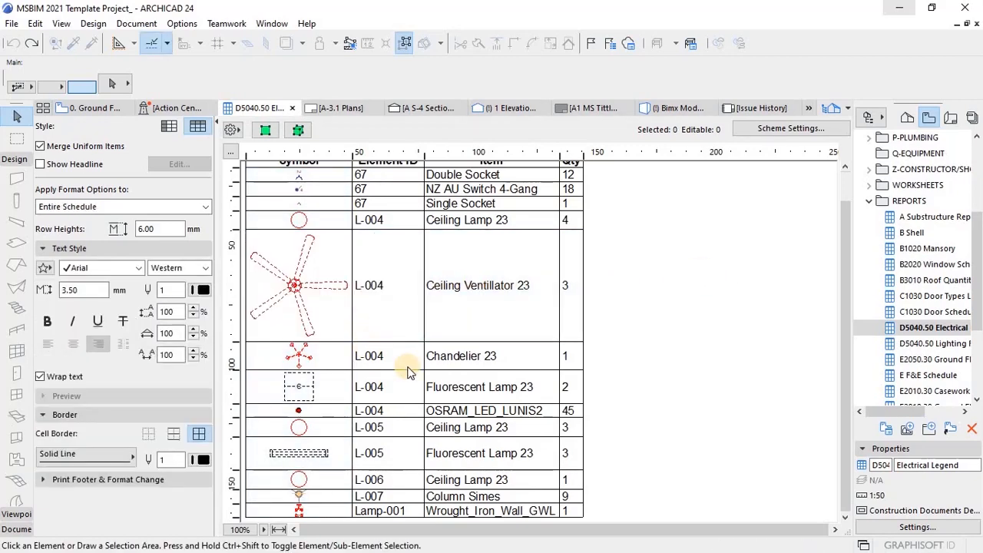
{"action": "scroll", "coordinate": [528, 220], "scroll_direction": "up", "scroll_amount": 1}
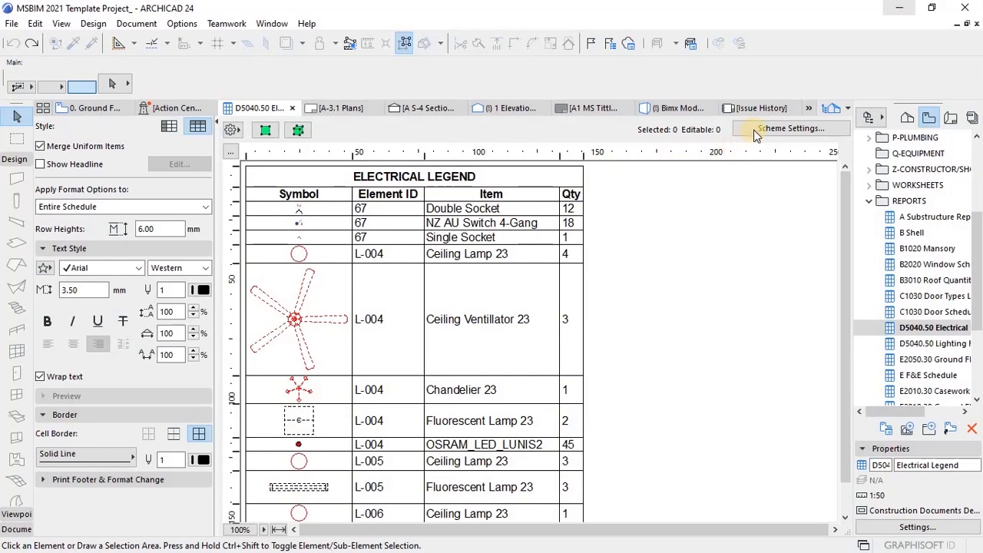
- Open the Electrical Legend's scheme settings and inspect its D50 ELECTRICAL and D5040.50 Lighting branch criteria
{"action": "left_click", "coordinate": [787, 128]}
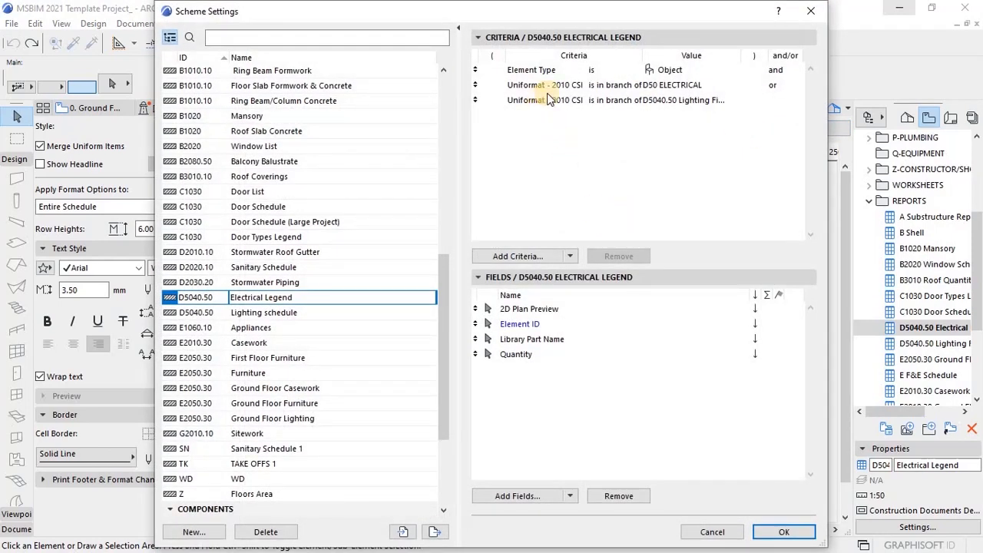
{"action": "left_click", "coordinate": [645, 102]}
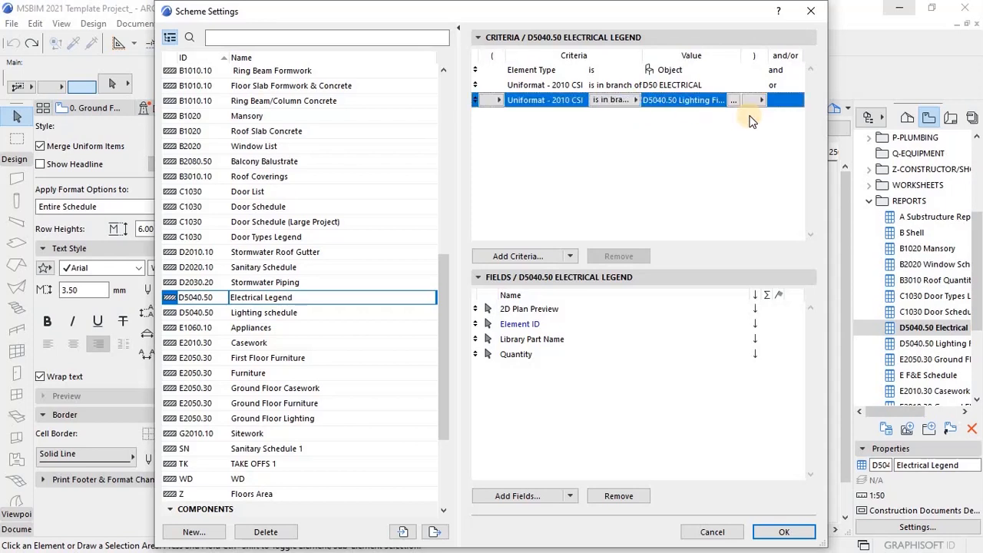
{"action": "left_click", "coordinate": [673, 85]}
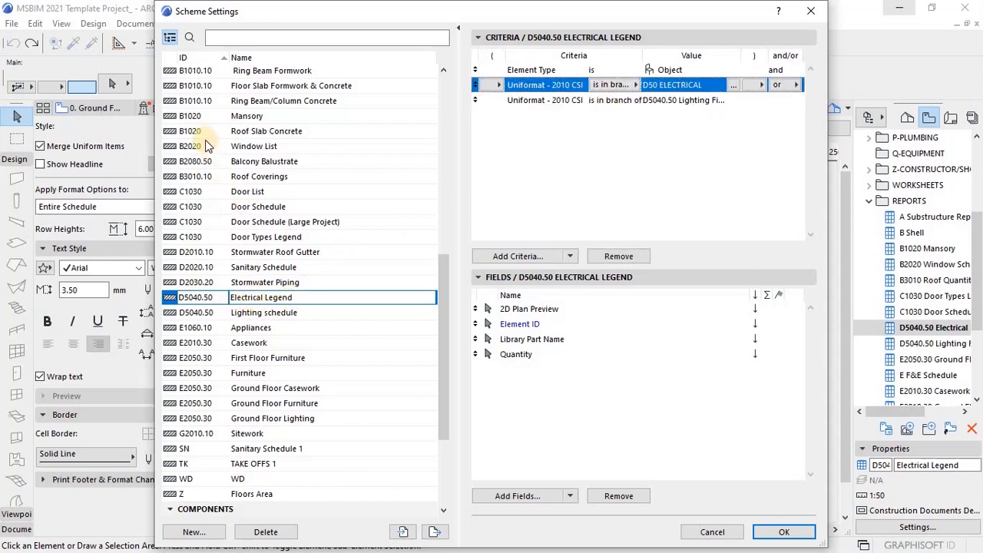
- Examine the complete list of element schemes and their Uniformat IDs, and close the scheme settings
{"action": "scroll", "coordinate": [195, 137], "scroll_direction": "up", "scroll_amount": 6}
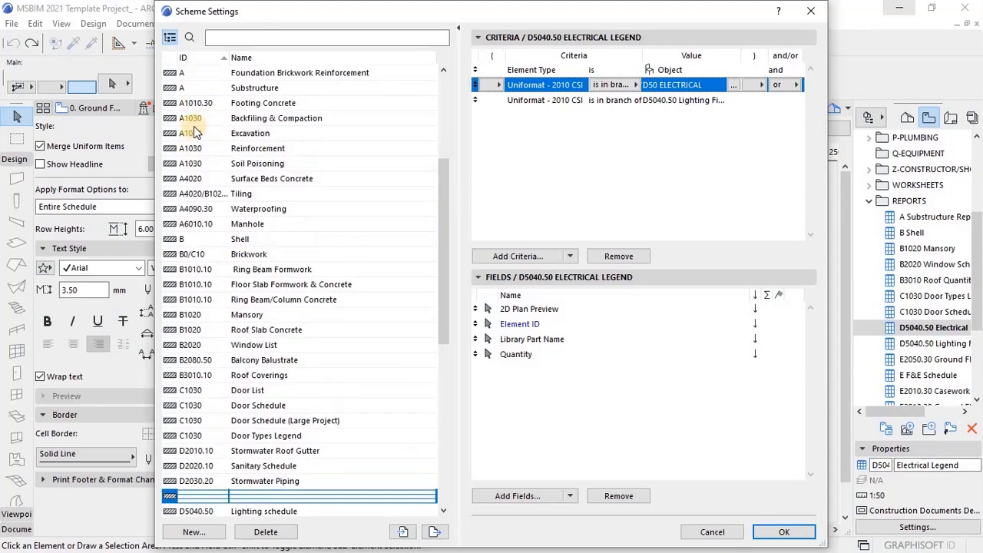
{"action": "scroll", "coordinate": [193, 131], "scroll_direction": "up", "scroll_amount": 4}
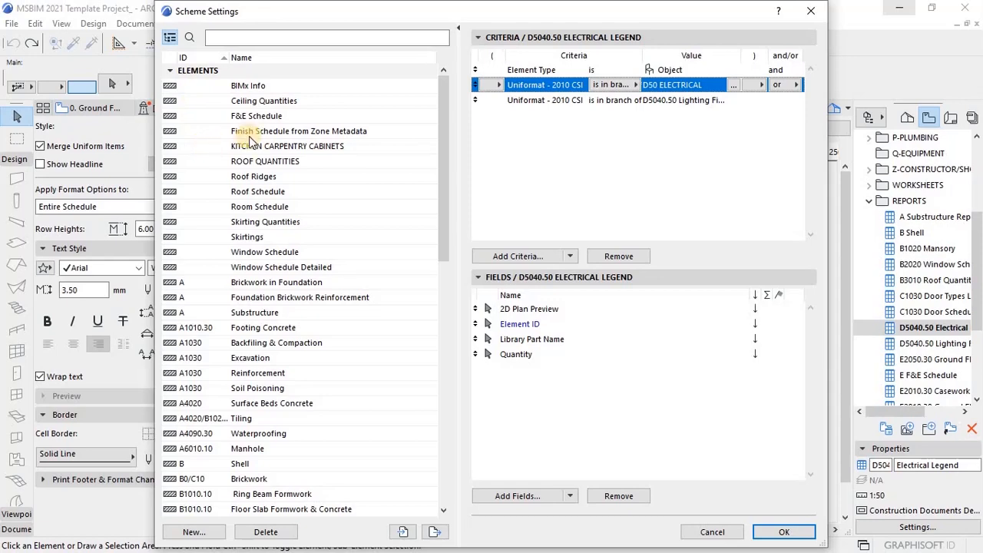
{"action": "scroll", "coordinate": [260, 181], "scroll_direction": "down", "scroll_amount": 1}
{"action": "scroll", "coordinate": [259, 181], "scroll_direction": "down", "scroll_amount": 3}
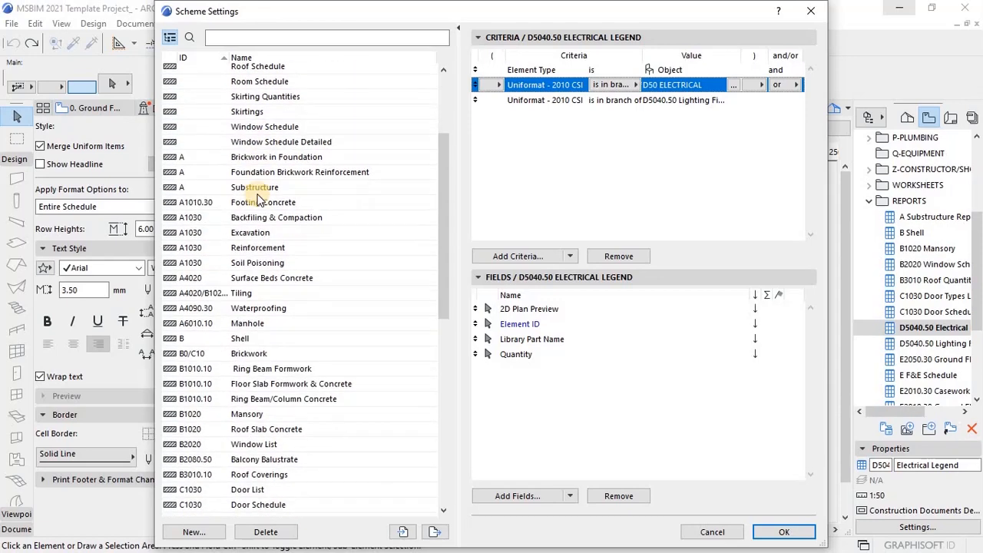
{"action": "scroll", "coordinate": [260, 254], "scroll_direction": "down", "scroll_amount": 1}
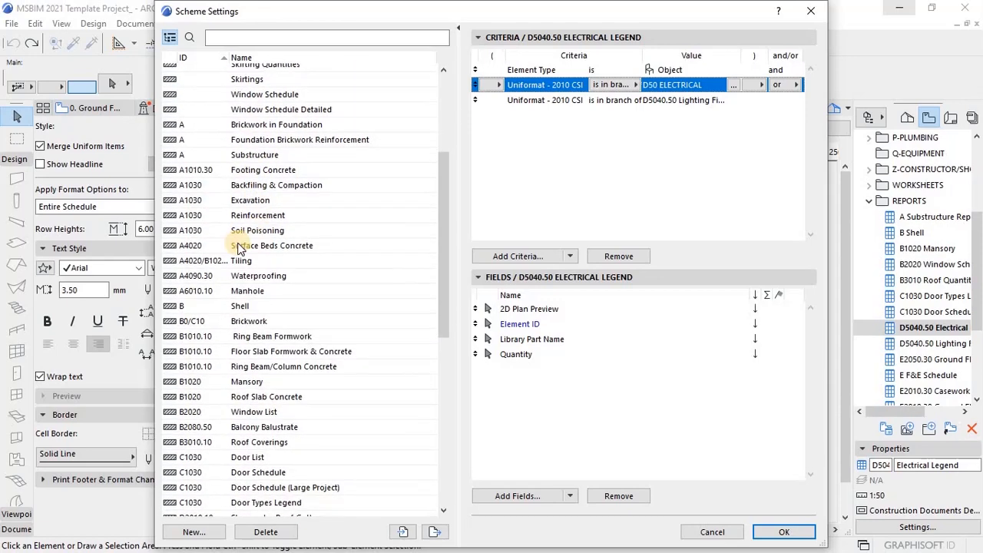
{"action": "scroll", "coordinate": [198, 209], "scroll_direction": "down", "scroll_amount": 5}
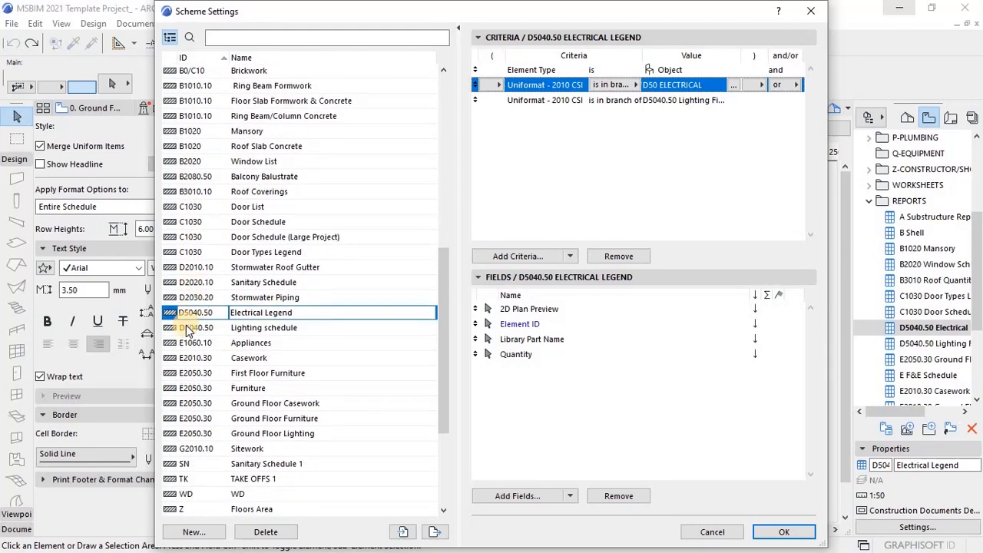
{"action": "scroll", "coordinate": [187, 331], "scroll_direction": "down", "scroll_amount": 1}
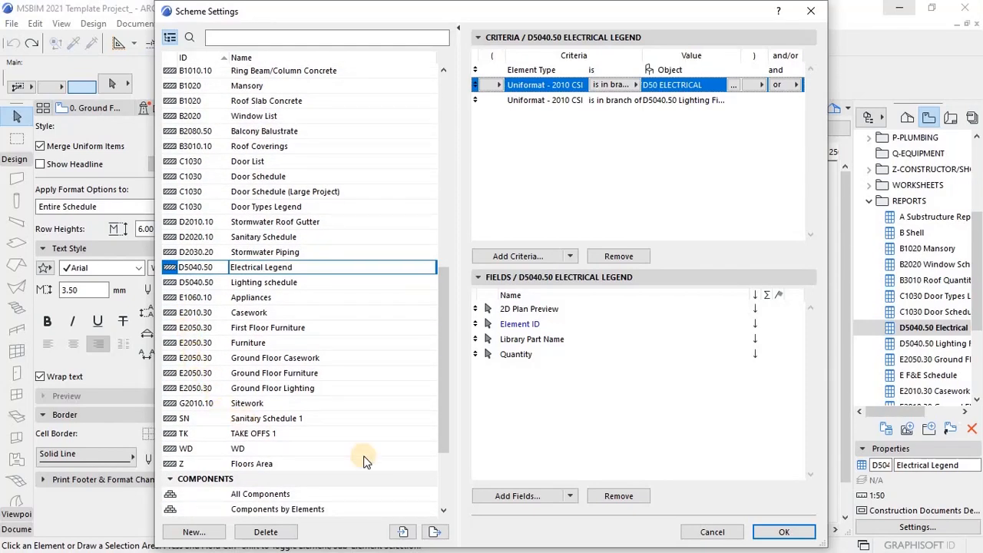
{"action": "left_click", "coordinate": [773, 535]}
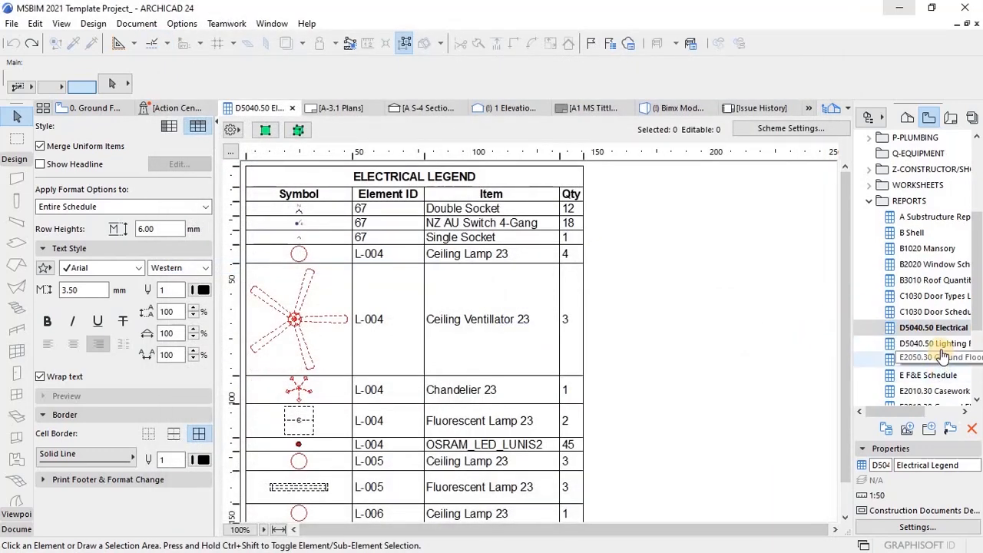
- Look through the remaining schedules in the REPORTS folder and open the E1060.10 Appliances report
{"action": "scroll", "coordinate": [939, 361], "scroll_direction": "down", "scroll_amount": 2}
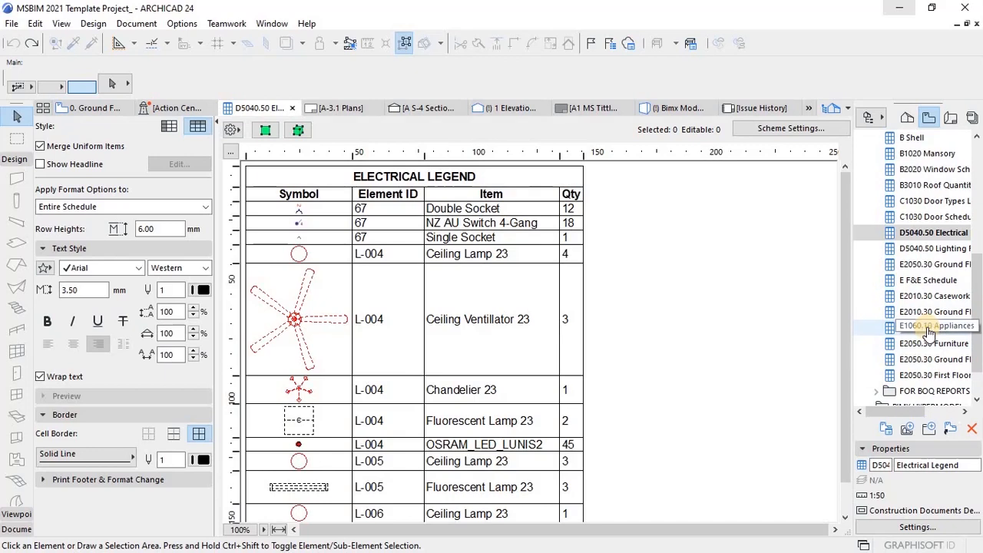
{"action": "scroll", "coordinate": [928, 330], "scroll_direction": "down", "scroll_amount": 1}
{"action": "scroll", "coordinate": [924, 270], "scroll_direction": "up", "scroll_amount": 1}
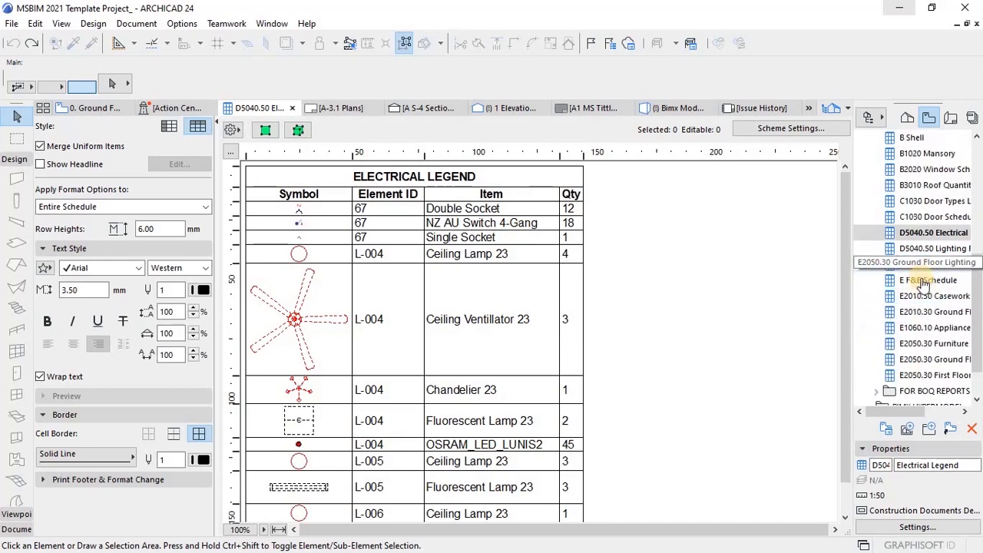
{"action": "left_click", "coordinate": [930, 328]}
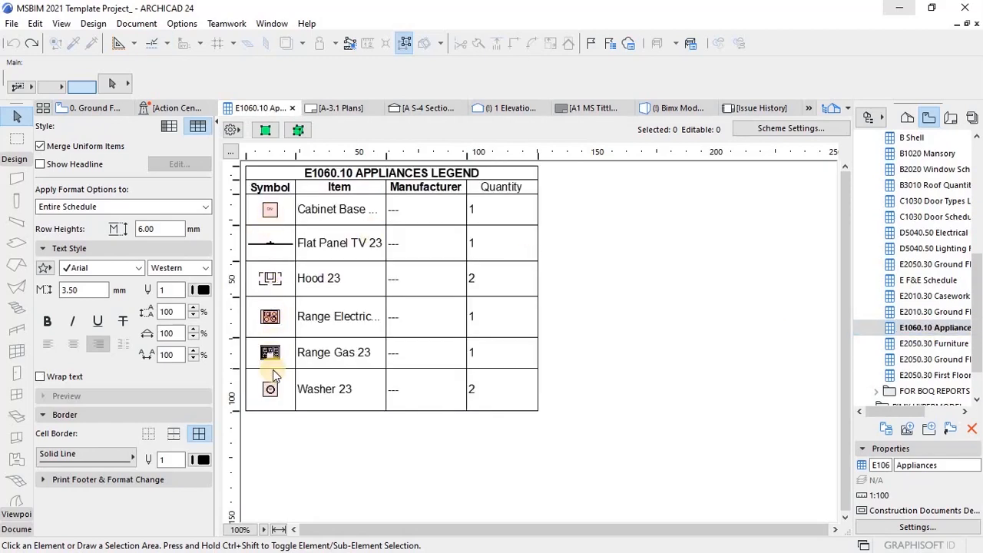
- Check the available criteria of the E1060.10 Appliances scheme and add the Uniformat - 2010 CSI classification to its fields
{"action": "left_click", "coordinate": [530, 225]}
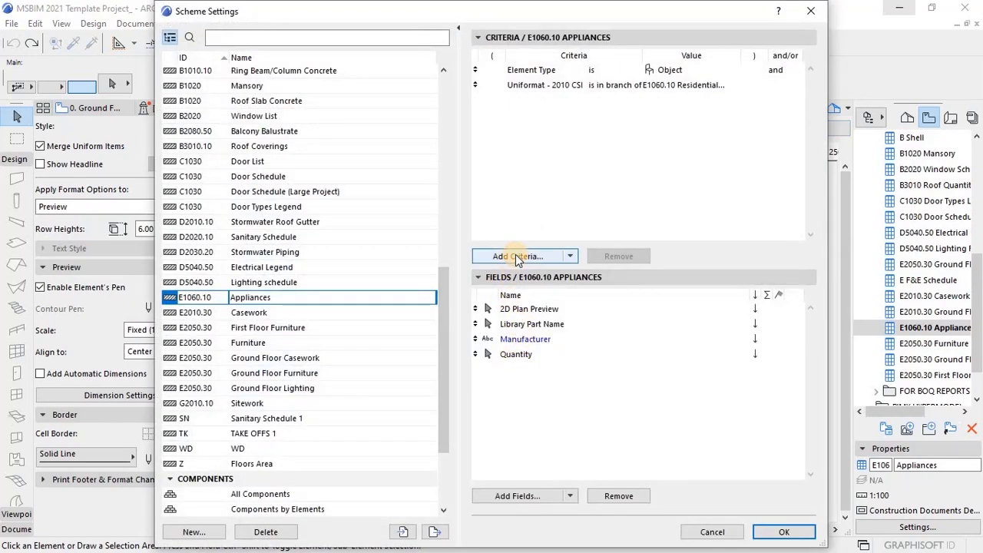
{"action": "left_click", "coordinate": [516, 258]}
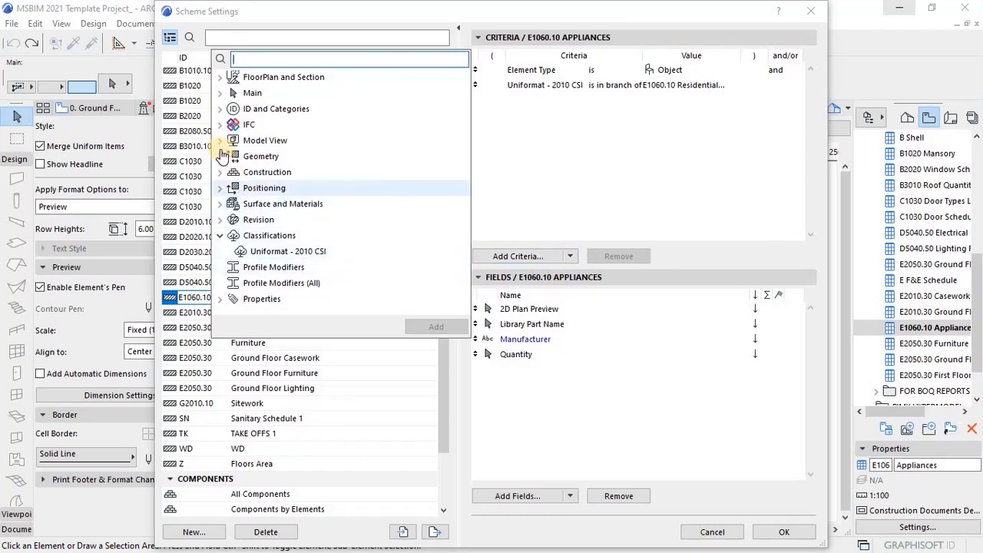
{"action": "left_click", "coordinate": [517, 495]}
{"action": "left_click", "coordinate": [515, 478]}
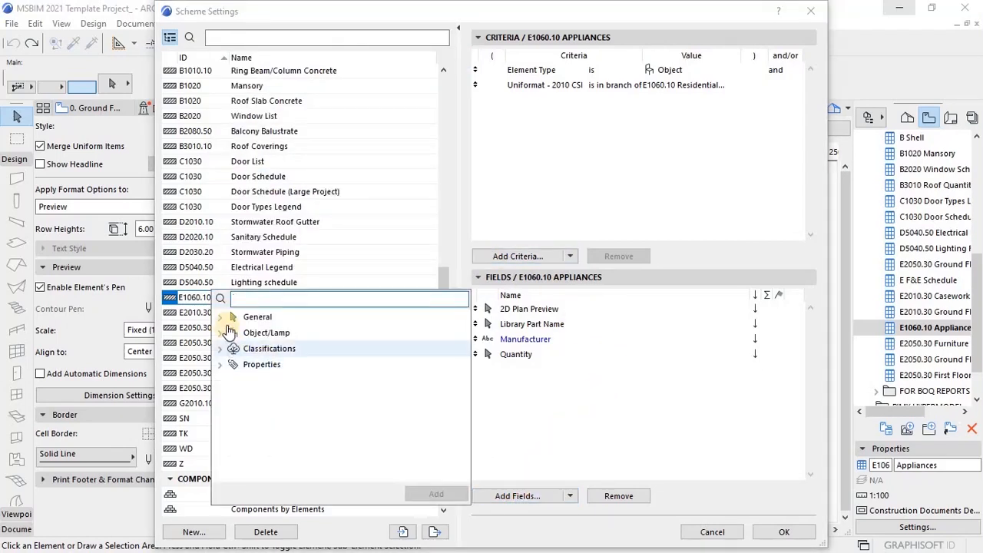
{"action": "left_click", "coordinate": [221, 349]}
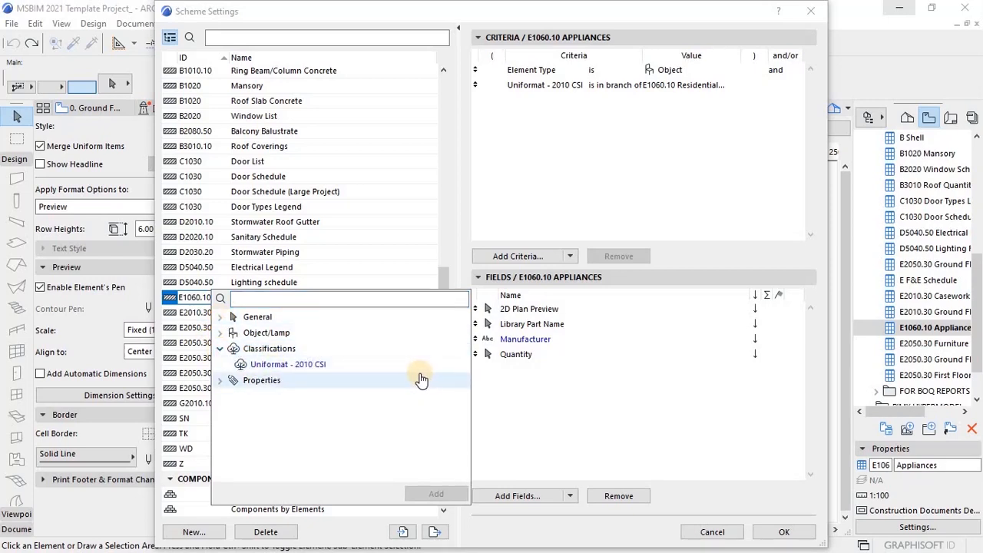
{"action": "left_click", "coordinate": [318, 367]}
{"action": "left_click", "coordinate": [432, 495]}
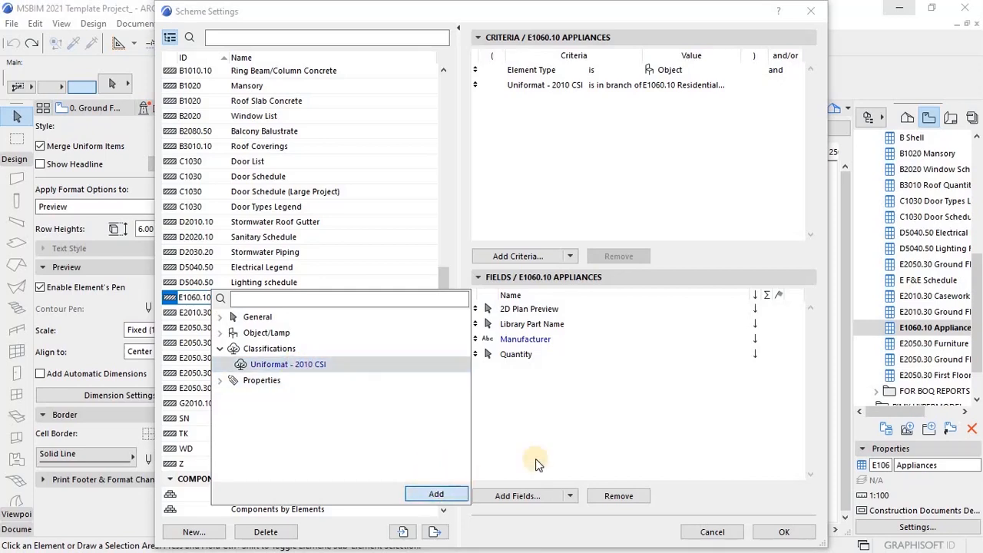
{"action": "left_click", "coordinate": [437, 494]}
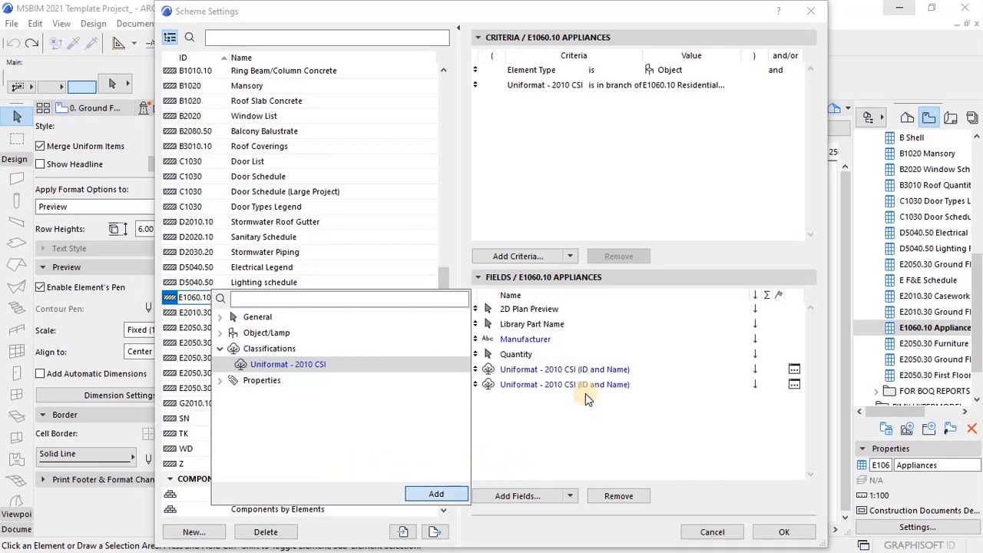
- Remove the duplicate Uniformat - 2010 CSI field from the scheme and widen the new report column to fit its full text
{"action": "left_click", "coordinate": [591, 385]}
{"action": "left_click", "coordinate": [620, 496]}
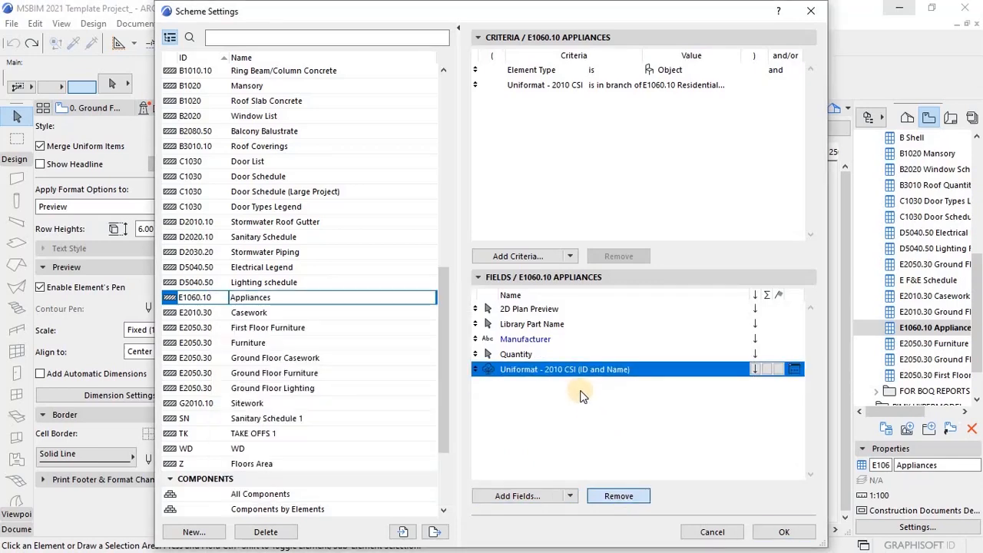
{"action": "left_click", "coordinate": [783, 533]}
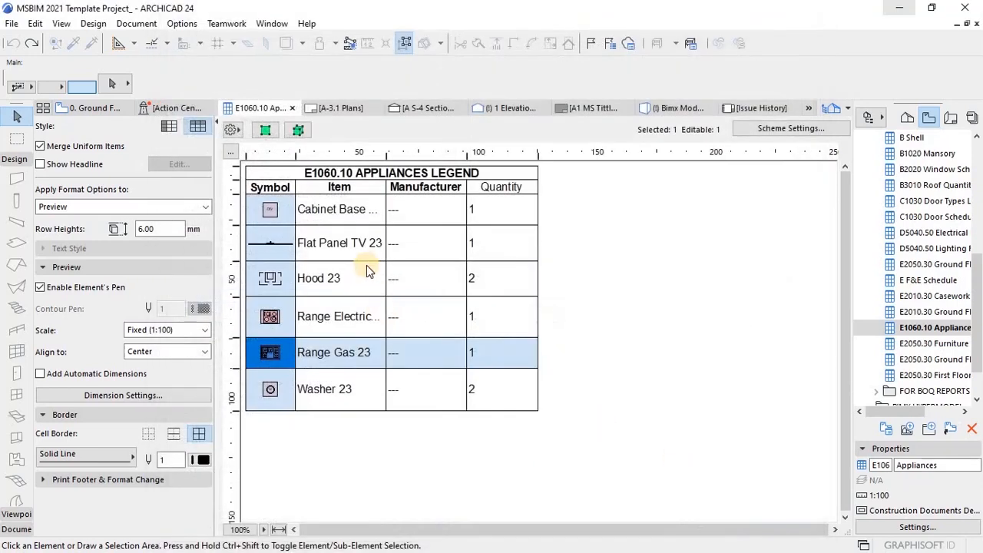
{"action": "left_click", "coordinate": [366, 260]}
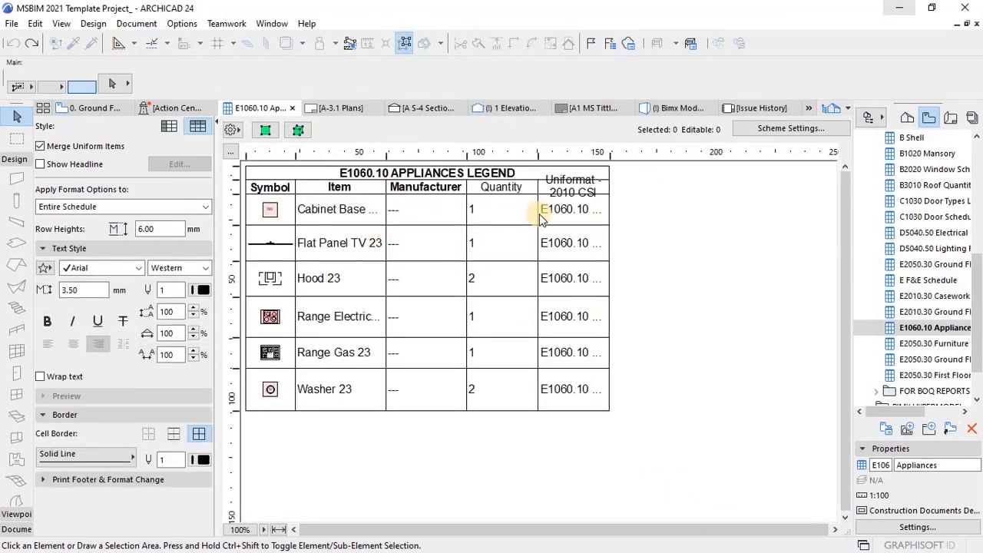
{"action": "double_click", "coordinate": [611, 159]}
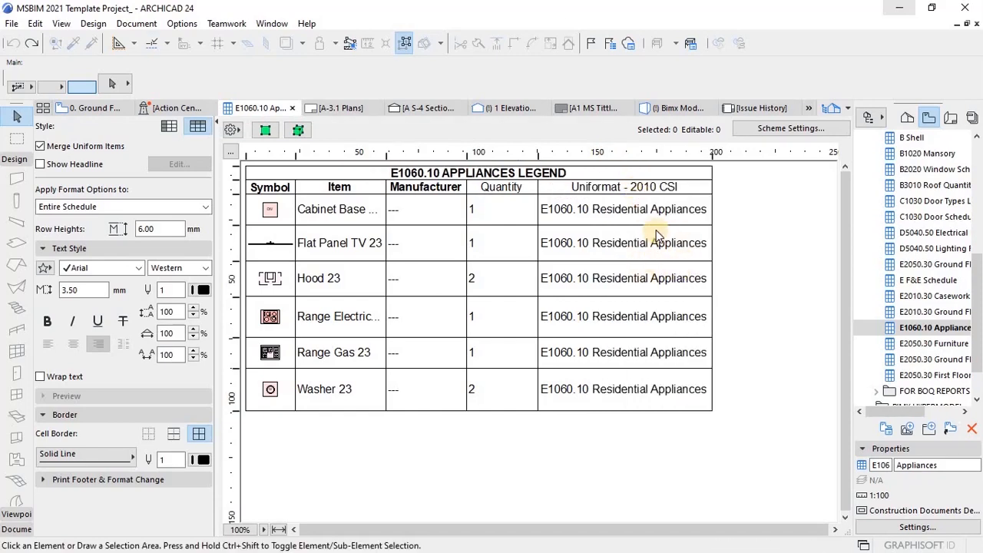
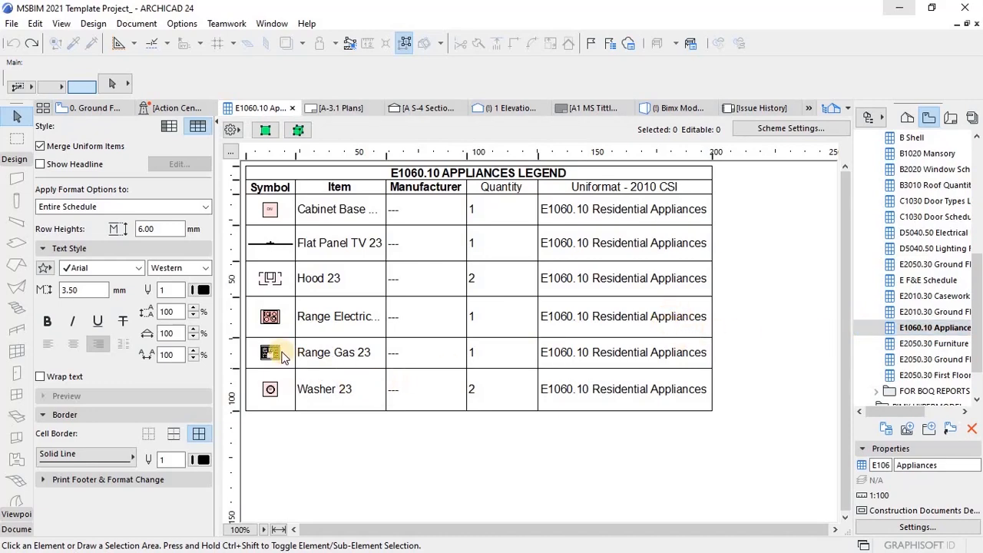
- Inspect the Range Electric symbol from the appliances legend in its element preview and leave the preview
{"action": "left_click", "coordinate": [269, 315]}
{"action": "left_click", "coordinate": [270, 314]}
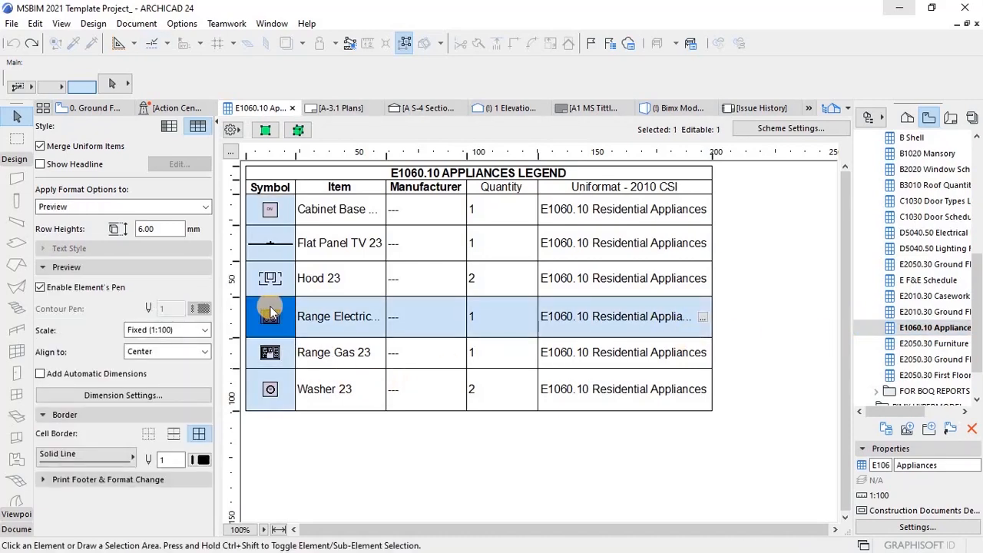
{"action": "double_click", "coordinate": [287, 307]}
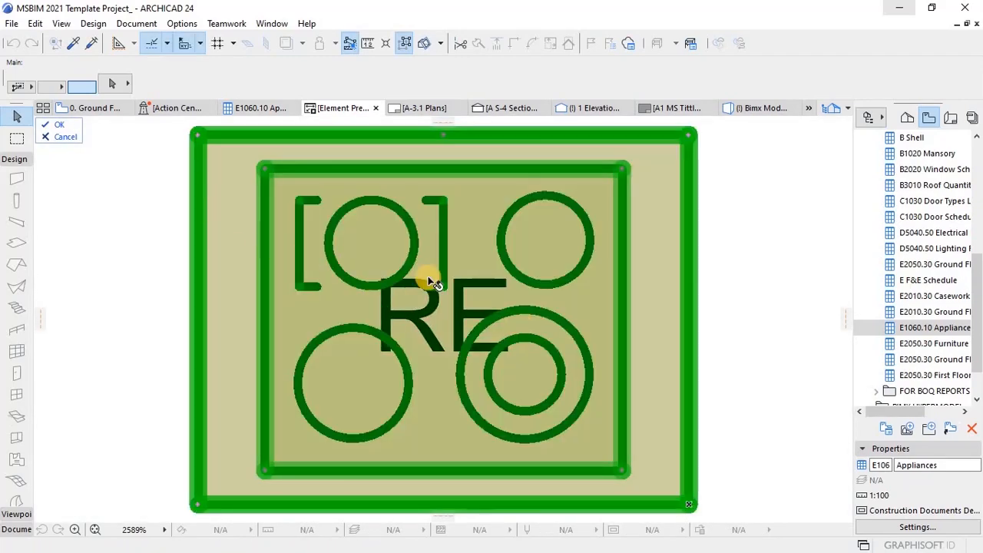
{"action": "left_click", "coordinate": [731, 312]}
- Examine the ground floor plan around the kitchen and open the architectural 0. Ground Floor view
{"action": "scroll", "coordinate": [658, 308], "scroll_direction": "down", "scroll_amount": 5}
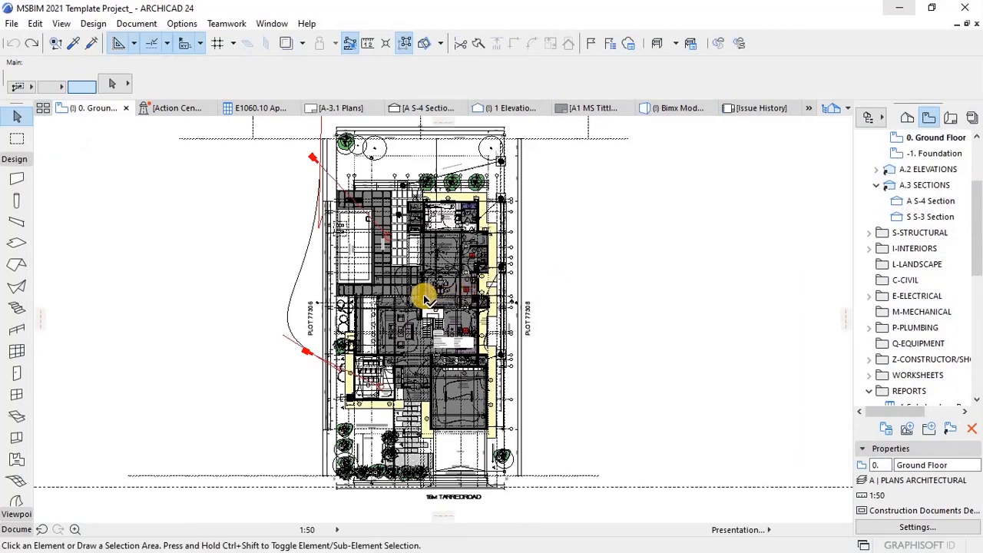
{"action": "scroll", "coordinate": [419, 290], "scroll_direction": "up", "scroll_amount": 3}
{"action": "scroll", "coordinate": [515, 344], "scroll_direction": "up", "scroll_amount": 5}
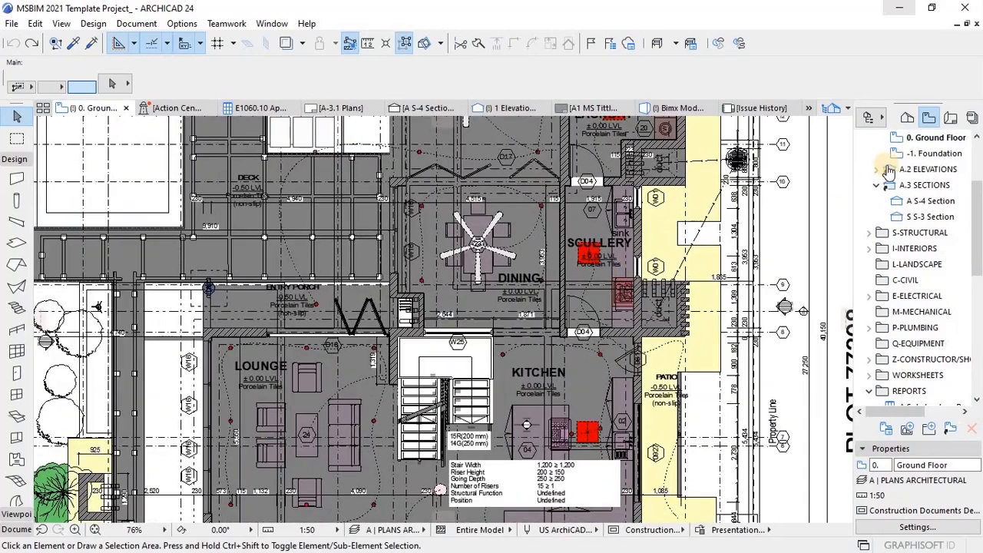
{"action": "scroll", "coordinate": [929, 170], "scroll_direction": "up", "scroll_amount": 3}
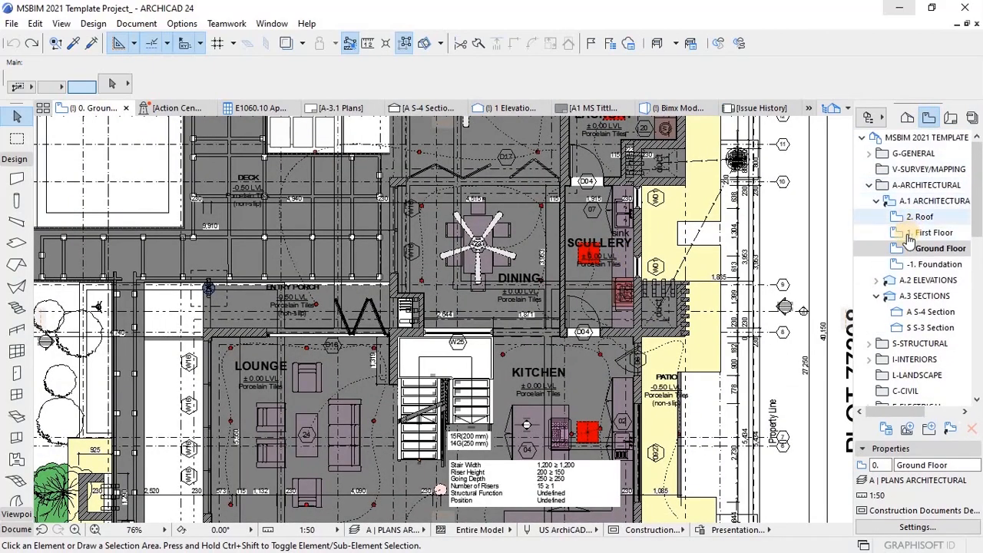
{"action": "left_click", "coordinate": [924, 252]}
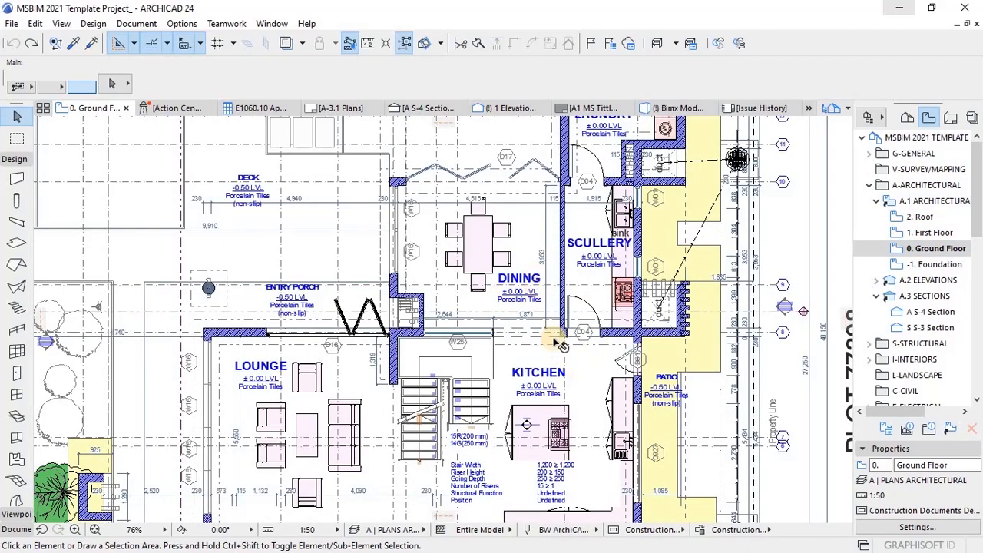
- Select the Range Gas 23 object on the kitchen island and open its object settings
{"action": "scroll", "coordinate": [570, 410], "scroll_direction": "up", "scroll_amount": 6}
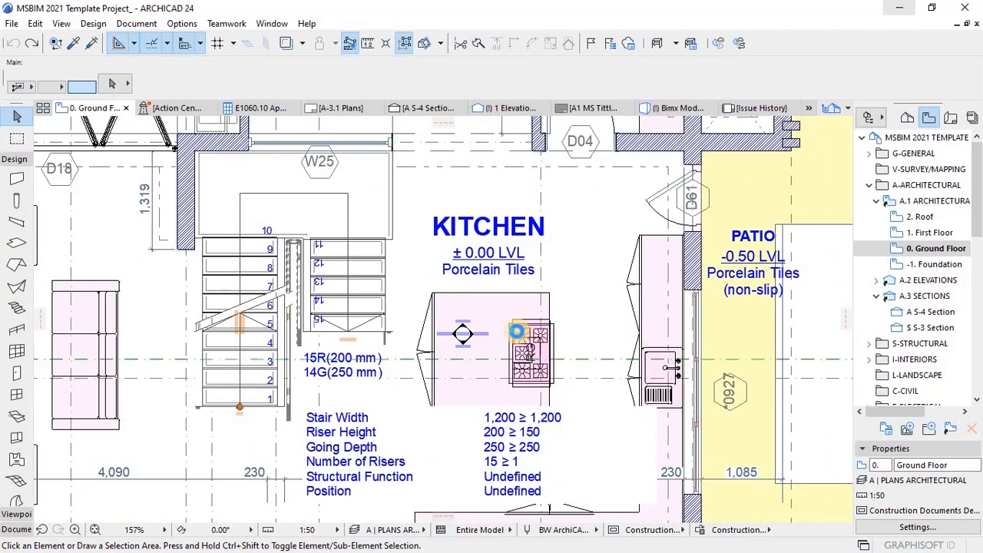
{"action": "left_click", "coordinate": [518, 335]}
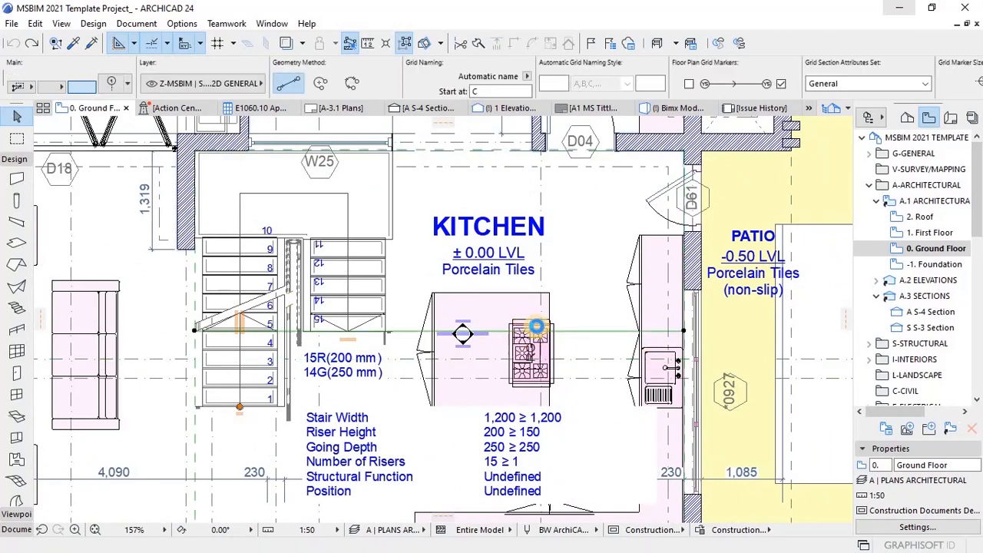
{"action": "left_click", "coordinate": [533, 361]}
{"action": "left_click", "coordinate": [509, 327]}
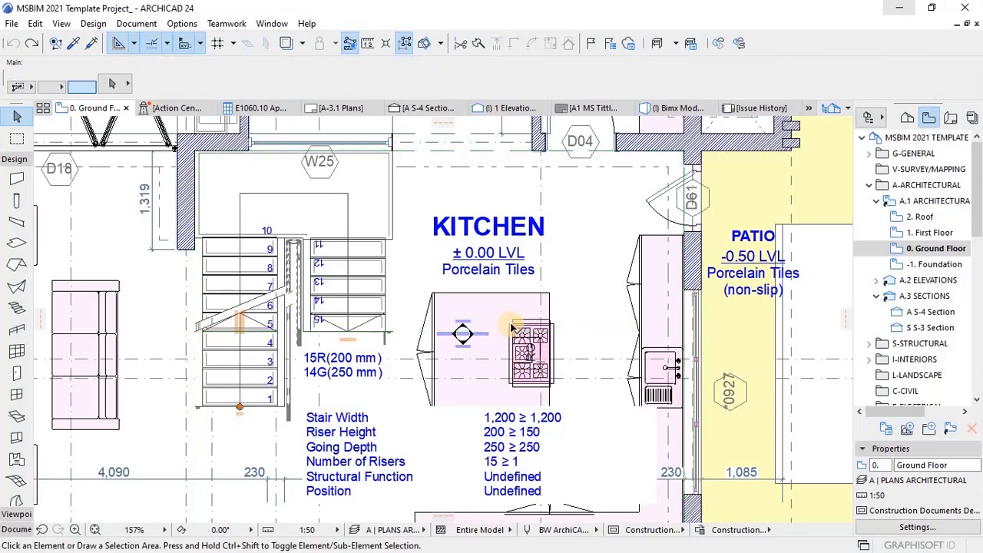
{"action": "left_click", "coordinate": [498, 328]}
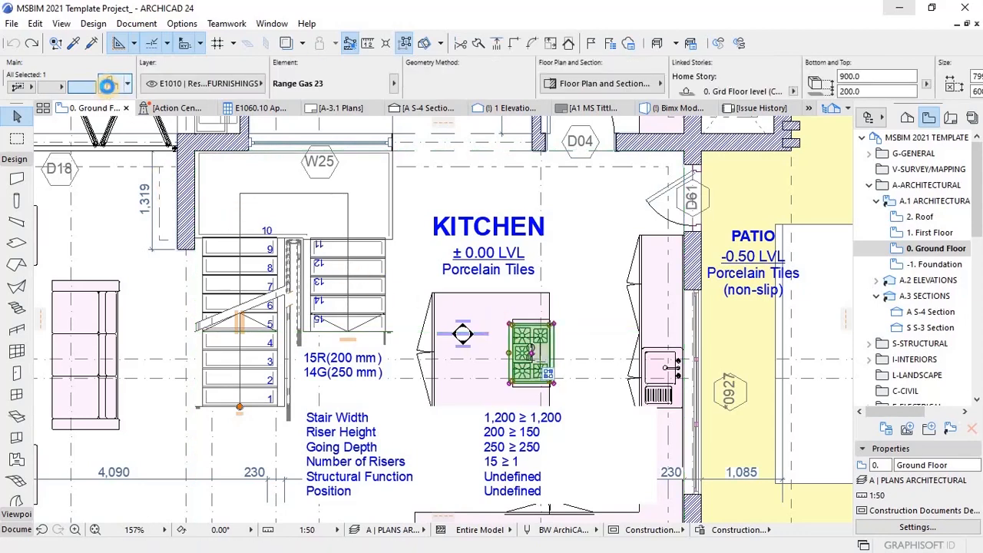
{"action": "left_click", "coordinate": [110, 88]}
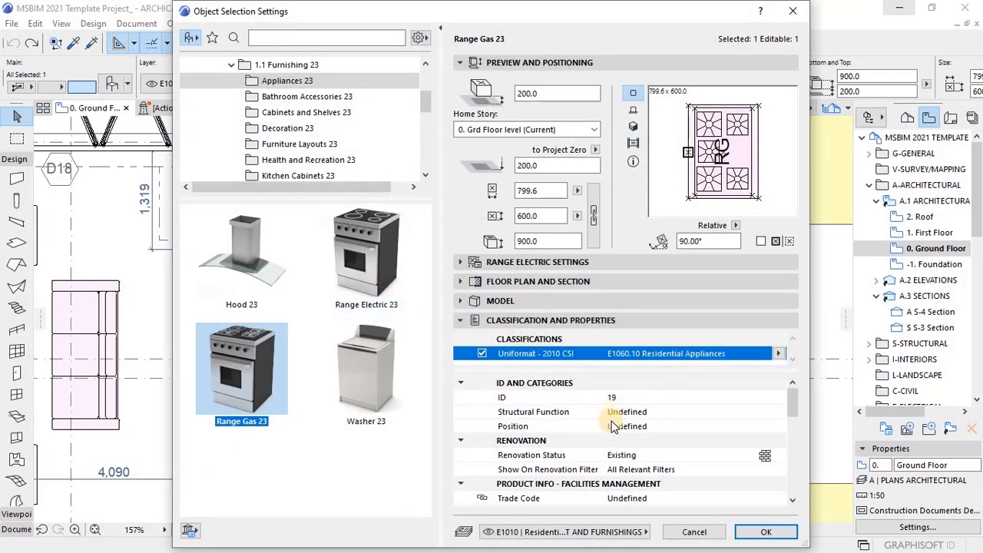
- Review the Range Gas 23's facilities management and IFC properties, including Product Website, and close its settings and deselect it
{"action": "scroll", "coordinate": [615, 430], "scroll_direction": "down", "scroll_amount": 1}
{"action": "scroll", "coordinate": [619, 459], "scroll_direction": "down", "scroll_amount": 5}
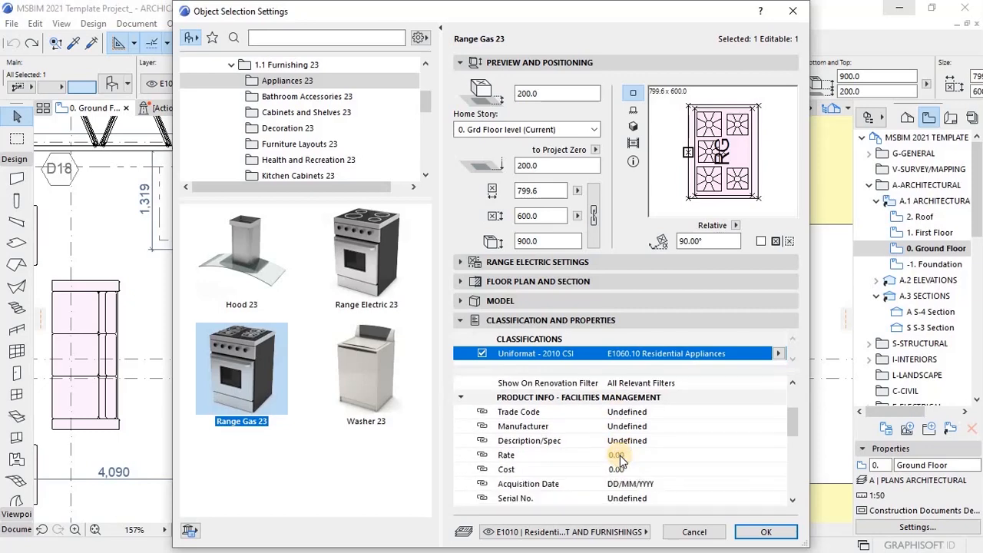
{"action": "scroll", "coordinate": [619, 459], "scroll_direction": "down", "scroll_amount": 2}
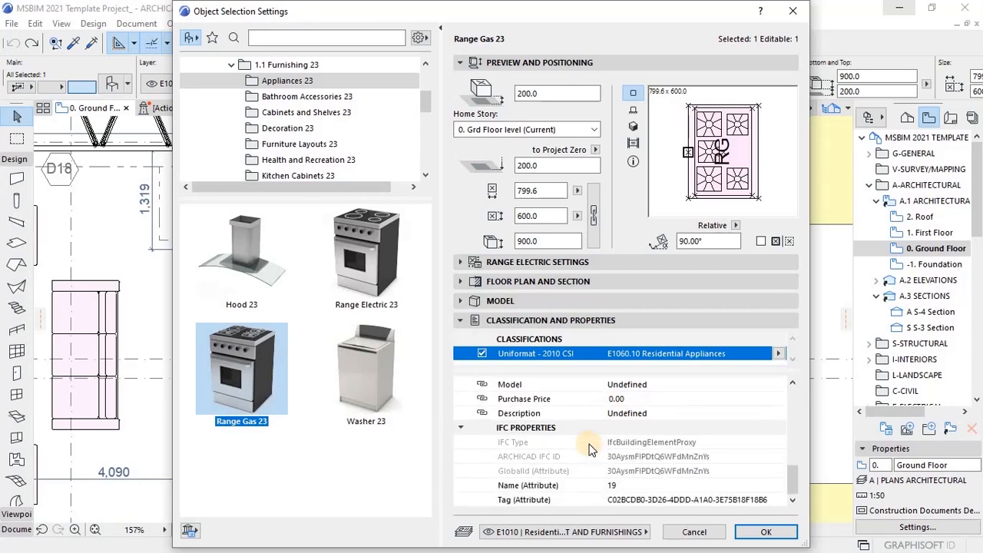
{"action": "scroll", "coordinate": [552, 418], "scroll_direction": "up", "scroll_amount": 4}
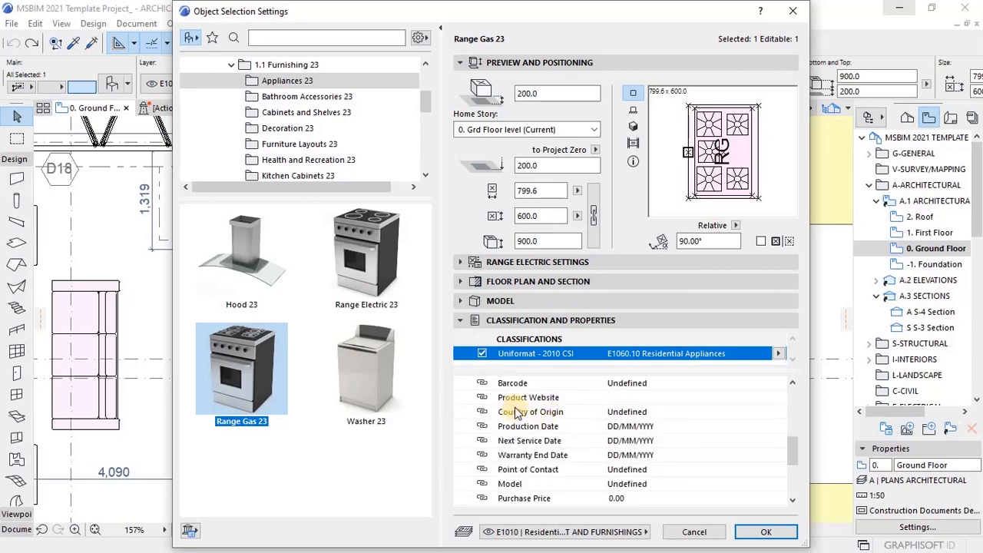
{"action": "left_click", "coordinate": [550, 398]}
{"action": "left_click", "coordinate": [659, 397]}
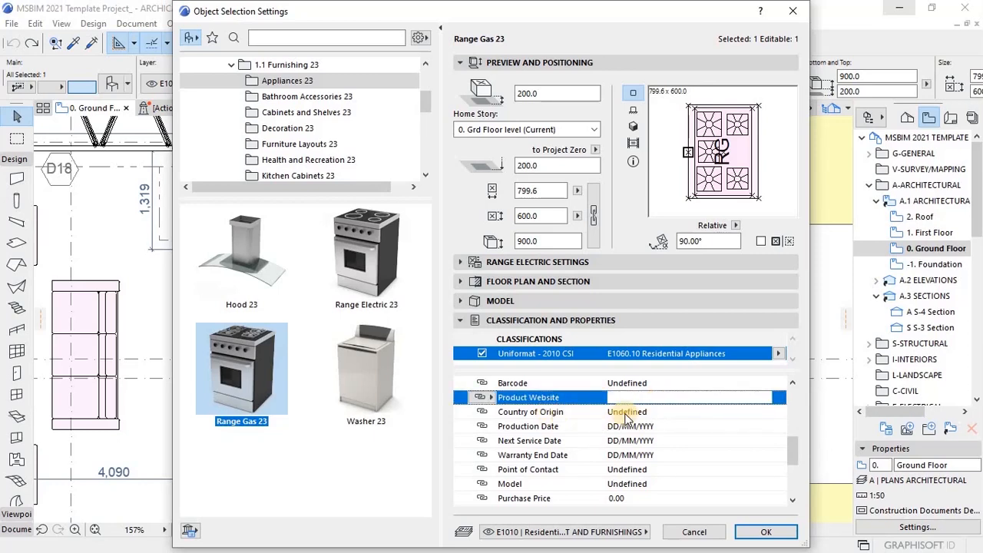
{"action": "left_click", "coordinate": [627, 412]}
{"action": "scroll", "coordinate": [630, 438], "scroll_direction": "down", "scroll_amount": 3}
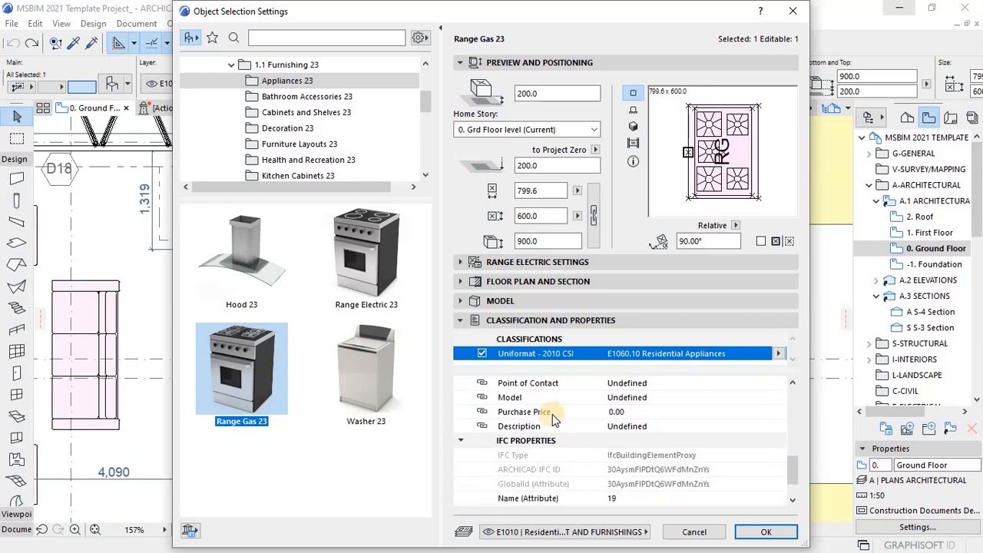
{"action": "left_click", "coordinate": [764, 532]}
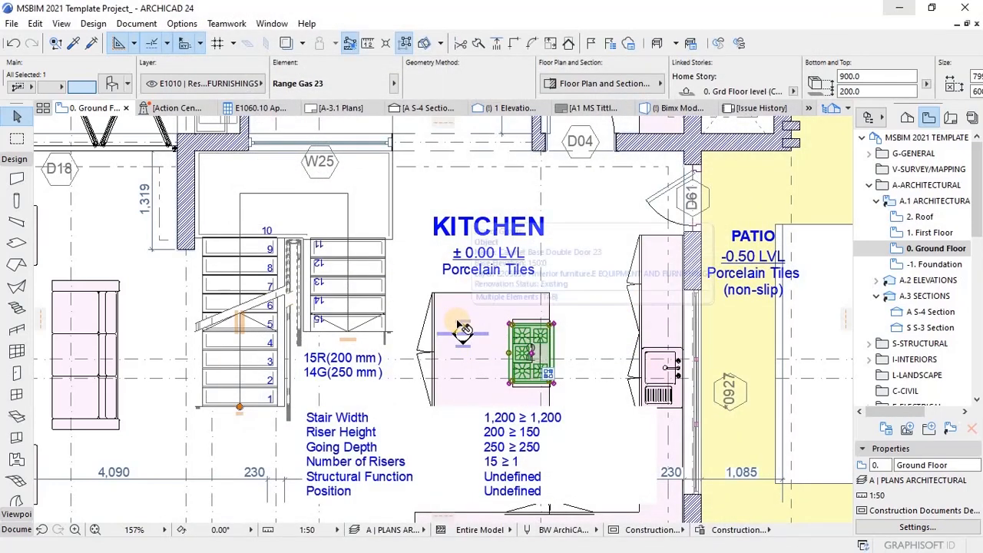
{"action": "key", "text": "Escape"}
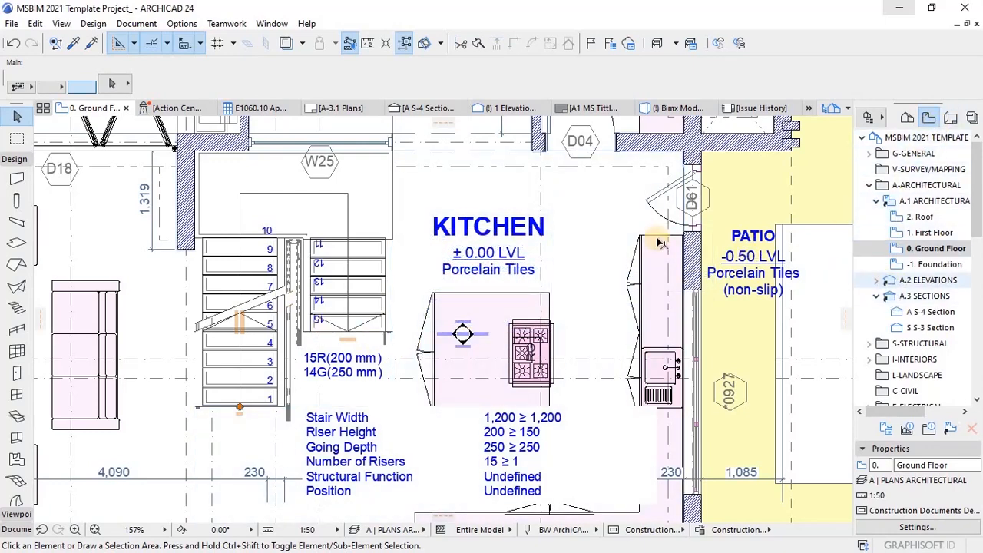
- Collapse the A-ARCHITECTURAL view folder and look through the remaining folders of the view map
{"action": "scroll", "coordinate": [547, 254], "scroll_direction": "down", "scroll_amount": 3}
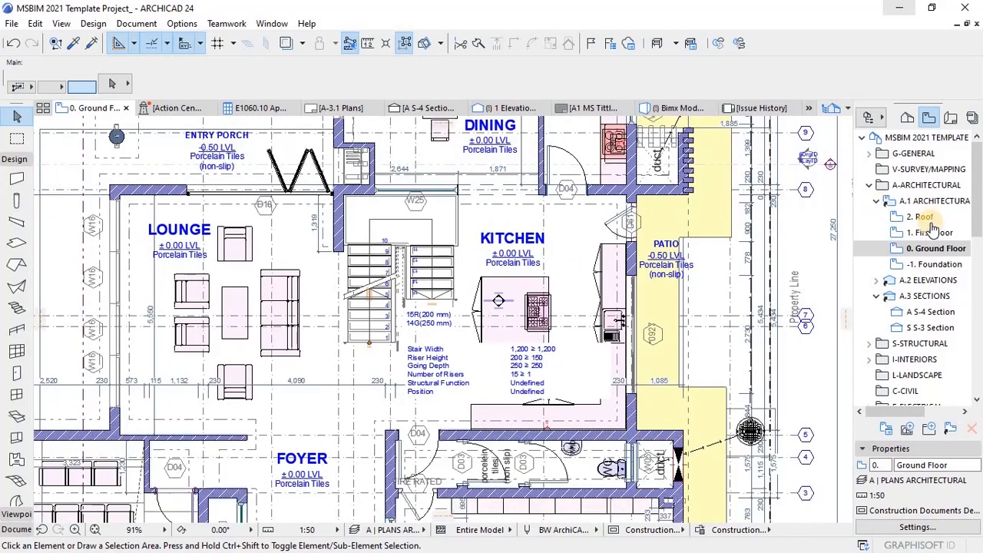
{"action": "left_click", "coordinate": [868, 185]}
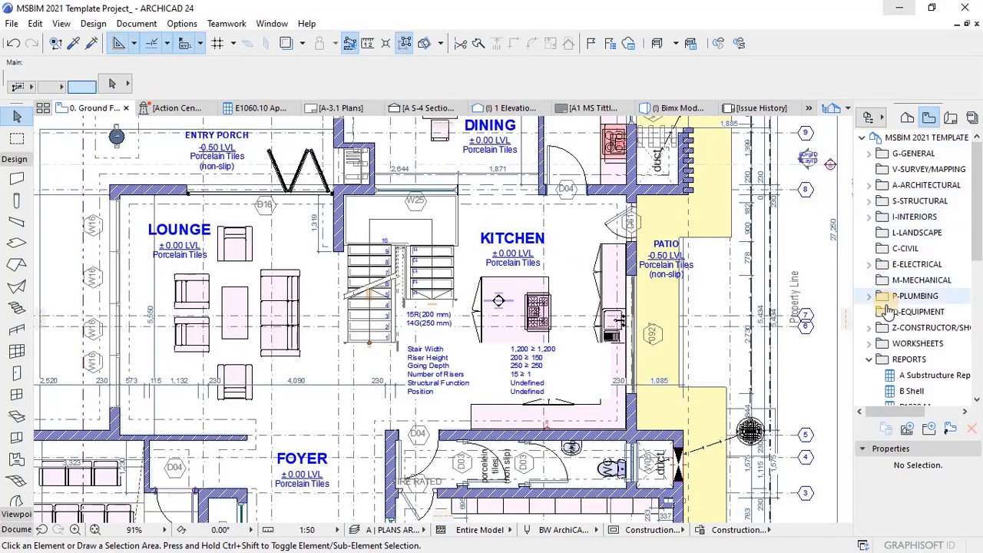
{"action": "scroll", "coordinate": [891, 307], "scroll_direction": "down", "scroll_amount": 6}
{"action": "scroll", "coordinate": [920, 323], "scroll_direction": "up", "scroll_amount": 3}
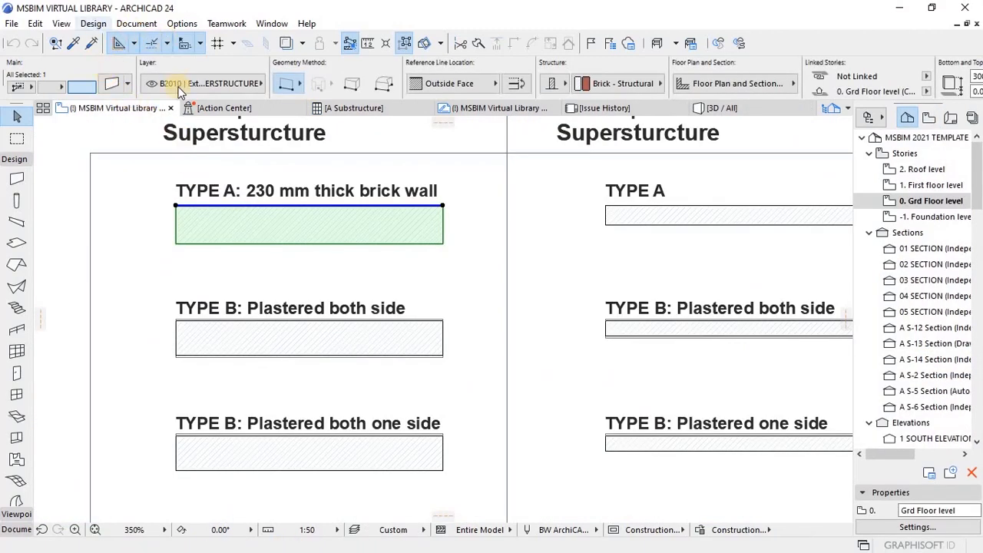
- In the MSBIM VIRTUAL LIBRARY project, open the wall settings of the TYPE A 230 mm thick brick wall
{"action": "key", "text": "ctrl+t"}
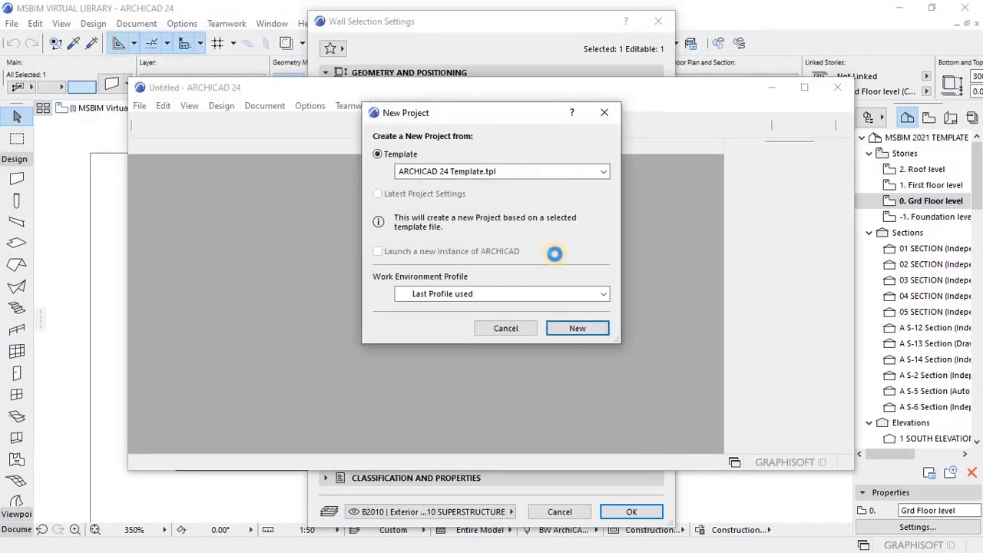
{"action": "left_click", "coordinate": [577, 328]}
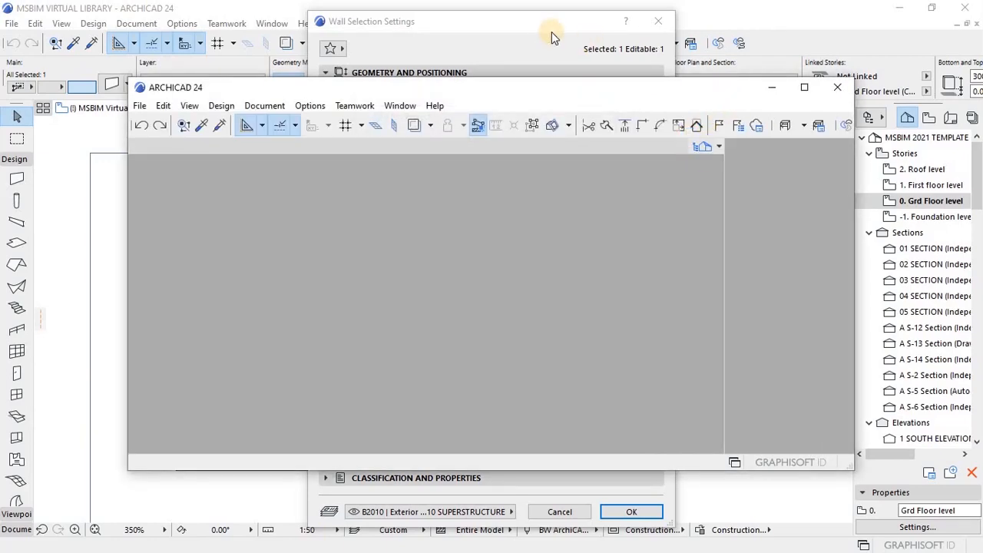
{"action": "left_click", "coordinate": [516, 30]}
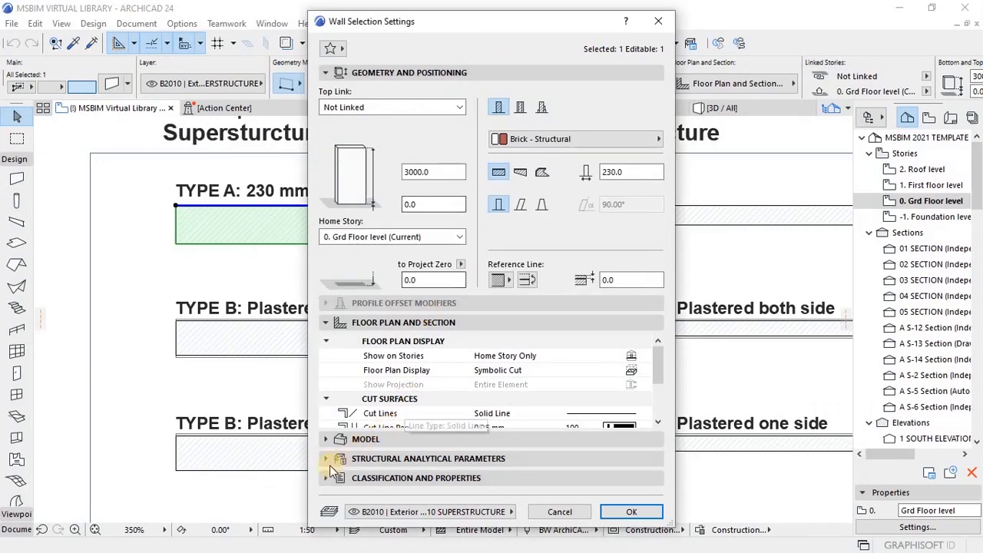
- Collapse the wall's floor plan and section settings and look through its list of classification systems
{"action": "left_click", "coordinate": [325, 323]}
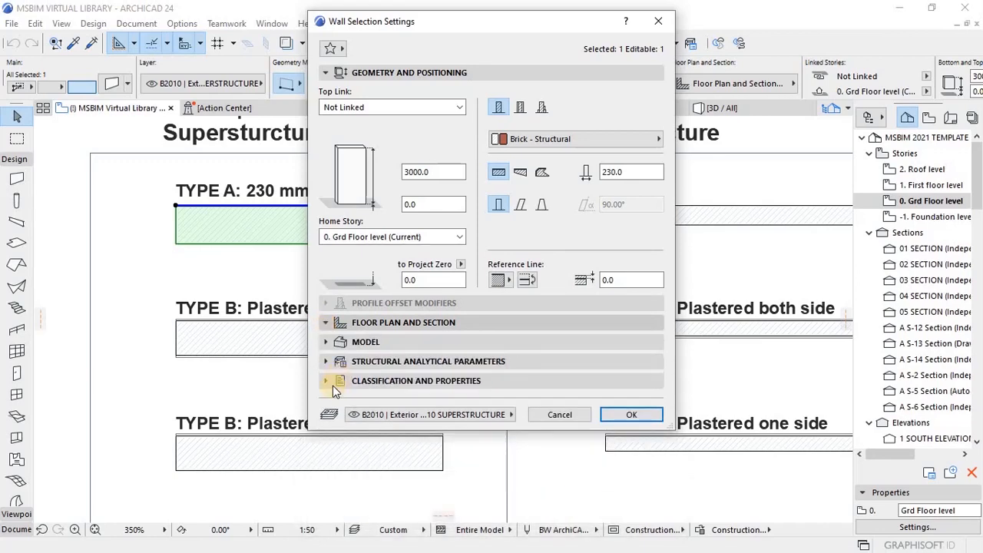
{"action": "left_click", "coordinate": [325, 382]}
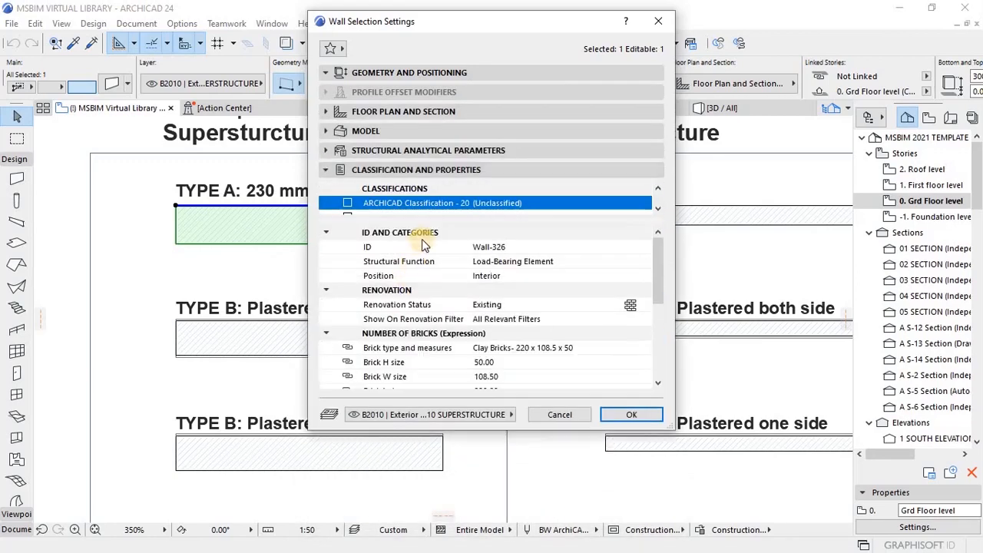
{"action": "scroll", "coordinate": [399, 205], "scroll_direction": "down", "scroll_amount": 2}
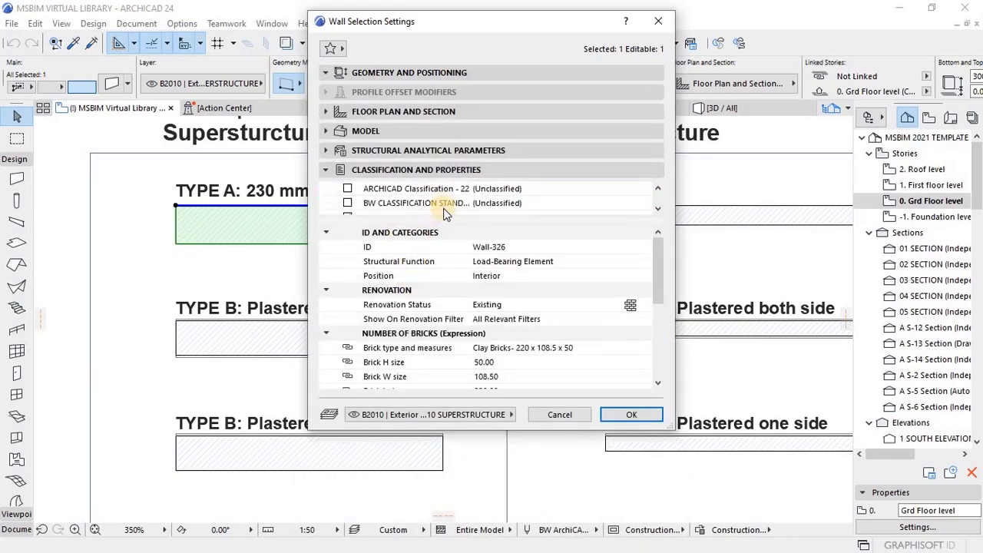
{"action": "scroll", "coordinate": [422, 206], "scroll_direction": "down", "scroll_amount": 1}
{"action": "scroll", "coordinate": [391, 194], "scroll_direction": "up", "scroll_amount": 3}
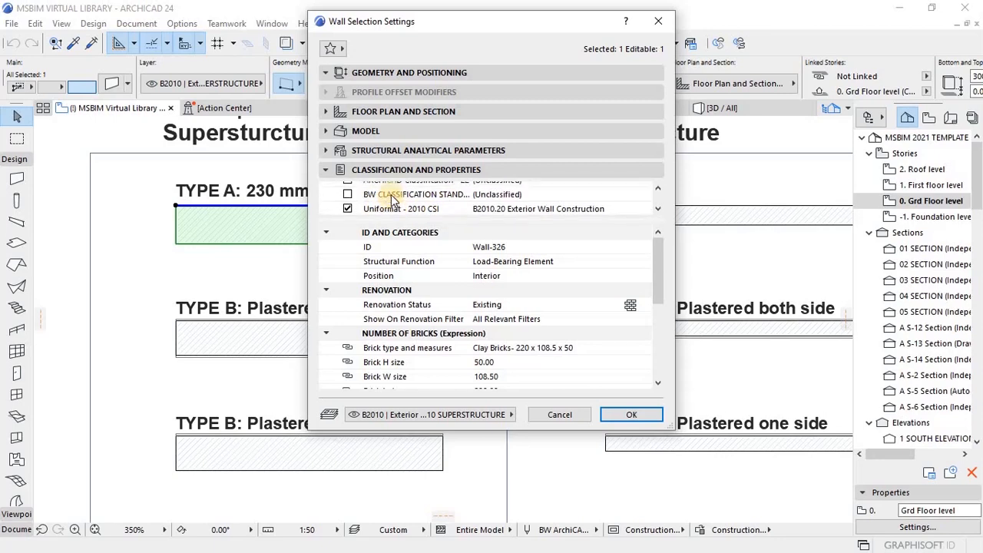
{"action": "scroll", "coordinate": [384, 197], "scroll_direction": "down", "scroll_amount": 3}
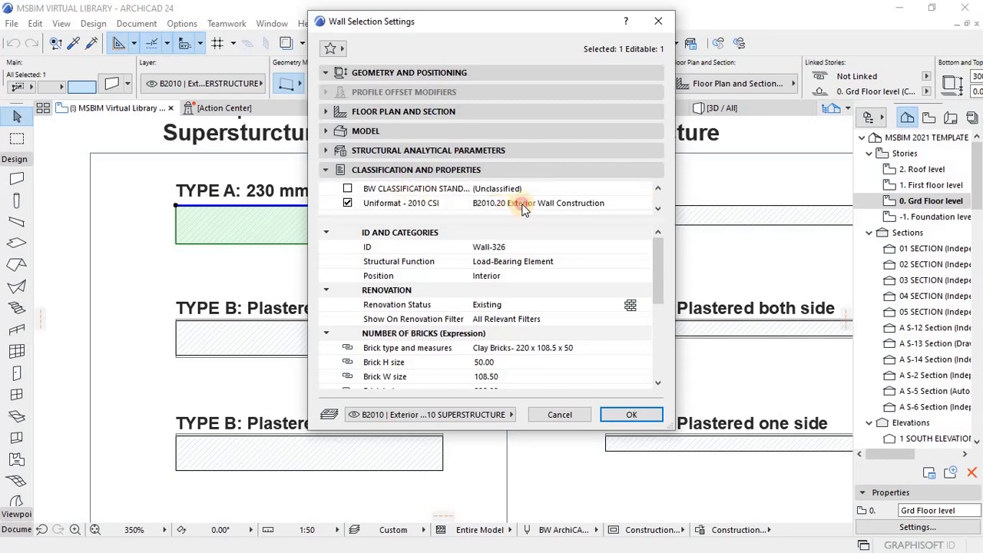
- Examine where the wall's assigned Uniformat - 2010 CSI item sits in the classification tree, and close the tree
{"action": "left_click", "coordinate": [573, 203]}
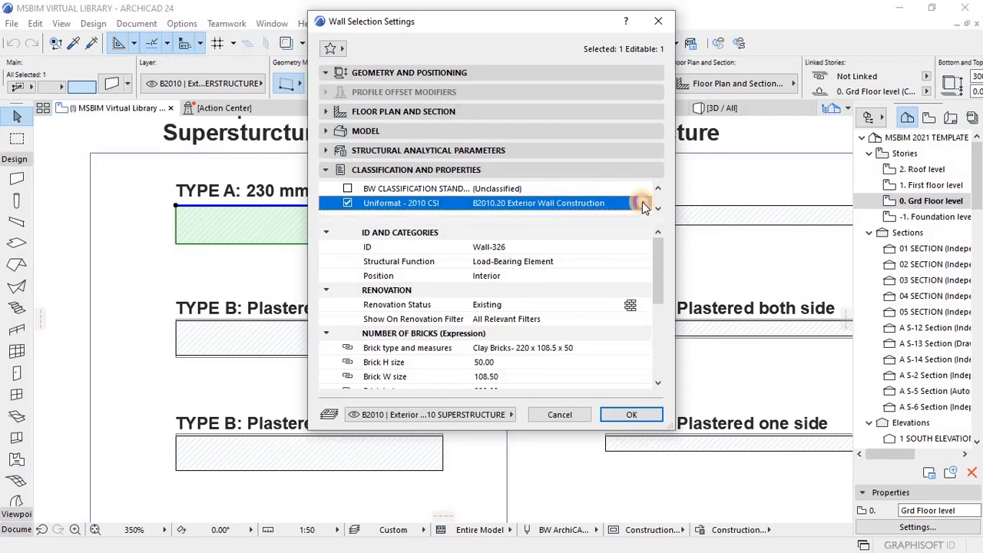
{"action": "left_click", "coordinate": [643, 204]}
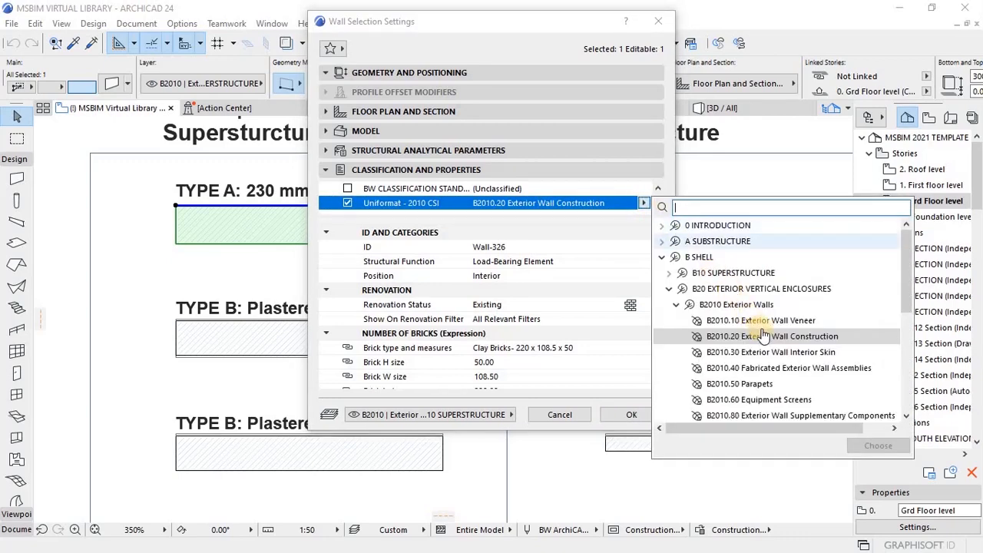
{"action": "left_click", "coordinate": [763, 336]}
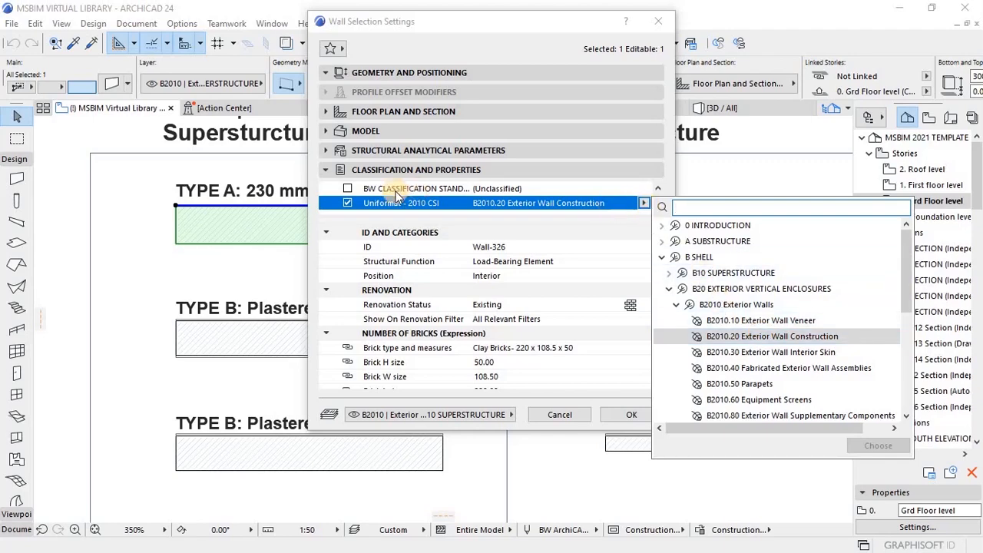
{"action": "left_click", "coordinate": [366, 201]}
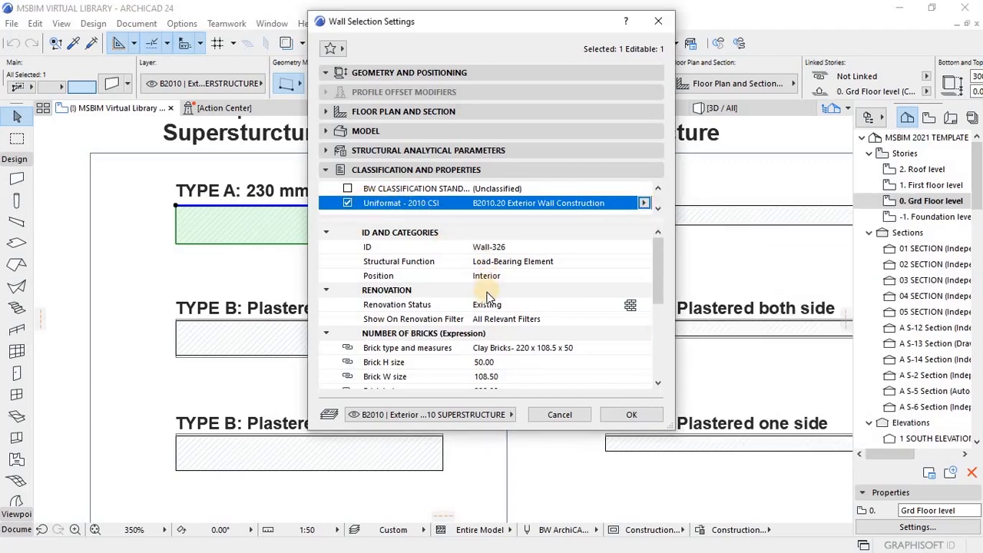
- Review the wall's Position options, brick quantity and IFC properties, and close its settings and deselect it
{"action": "scroll", "coordinate": [486, 300], "scroll_direction": "down", "scroll_amount": 1}
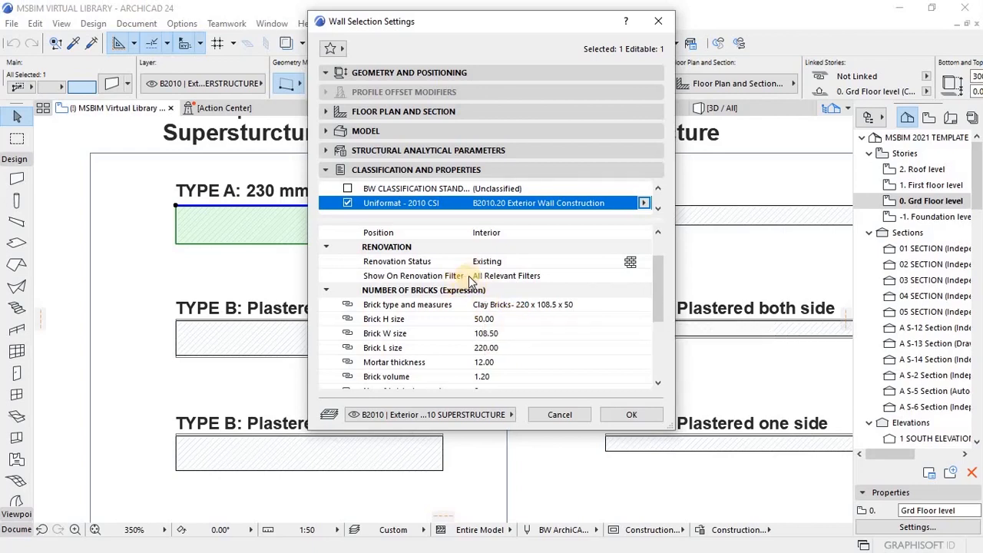
{"action": "scroll", "coordinate": [472, 284], "scroll_direction": "up", "scroll_amount": 1}
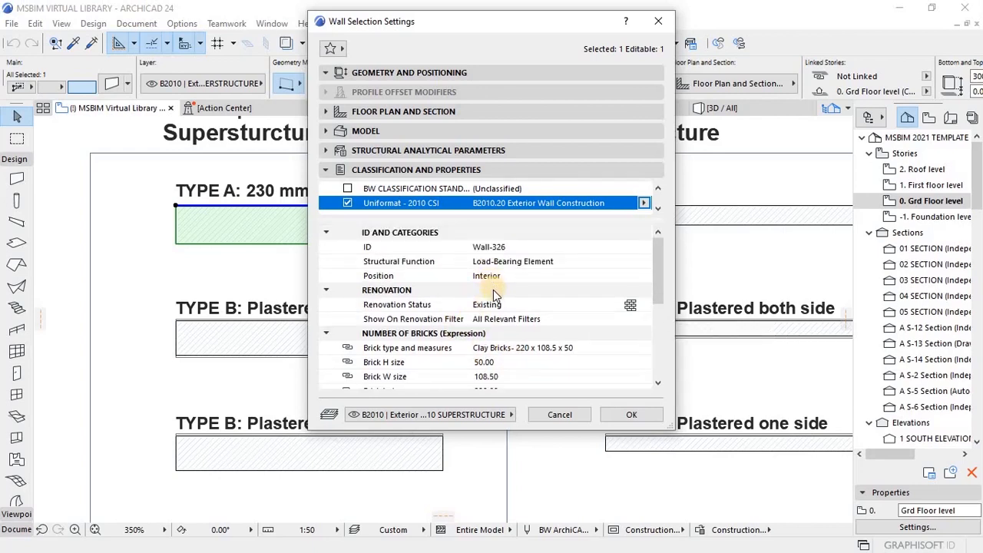
{"action": "left_click", "coordinate": [646, 278]}
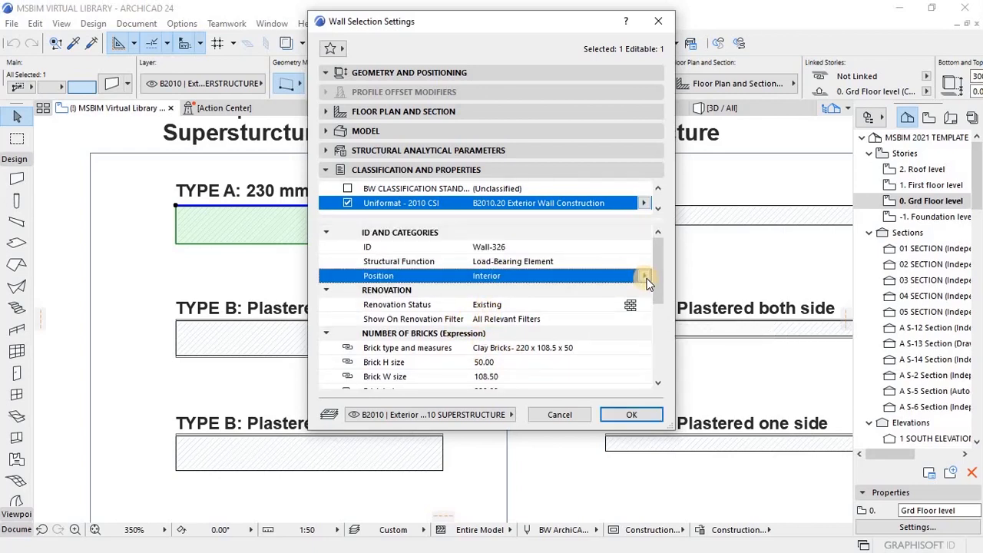
{"action": "left_click", "coordinate": [646, 278]}
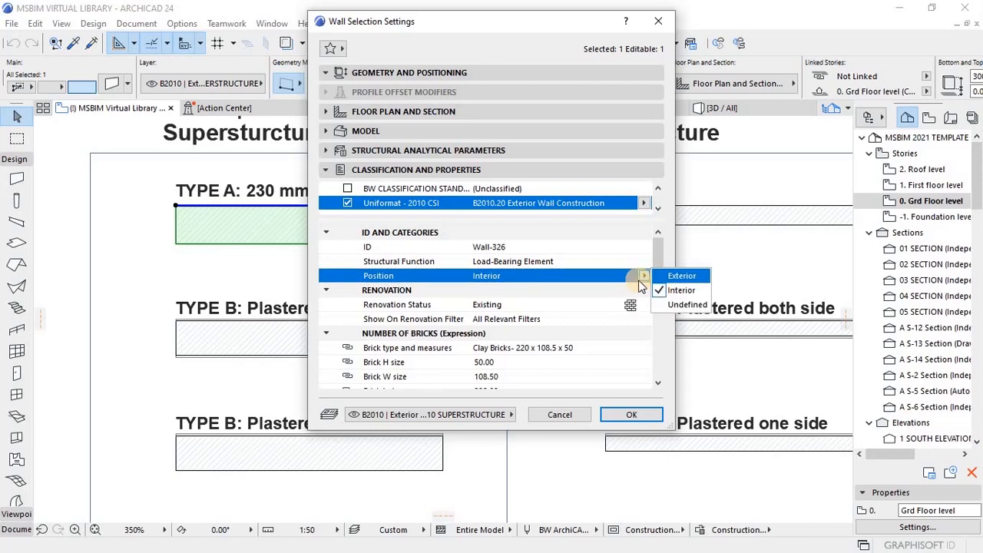
{"action": "left_click", "coordinate": [490, 317]}
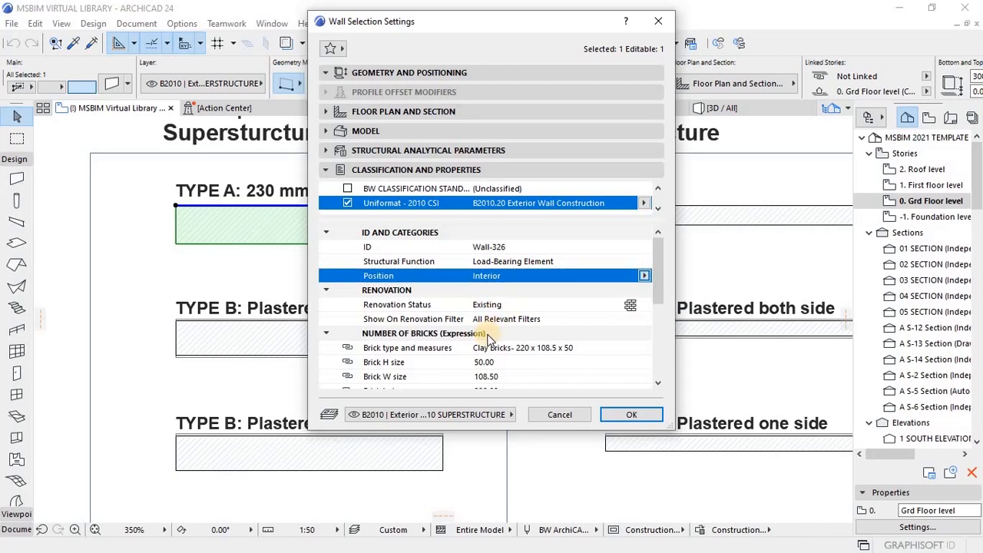
{"action": "scroll", "coordinate": [487, 339], "scroll_direction": "down", "scroll_amount": 3}
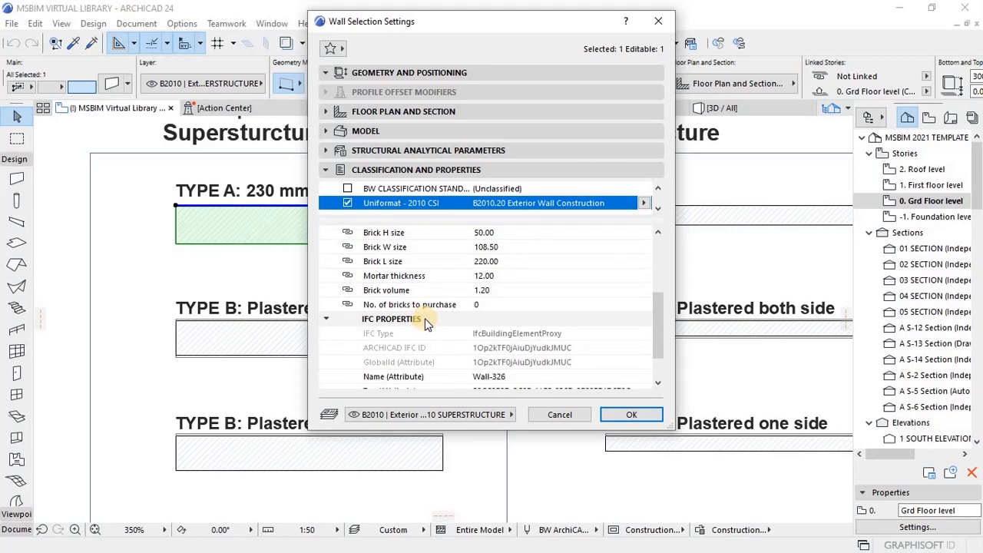
{"action": "scroll", "coordinate": [425, 318], "scroll_direction": "down", "scroll_amount": 1}
{"action": "left_click", "coordinate": [630, 414]}
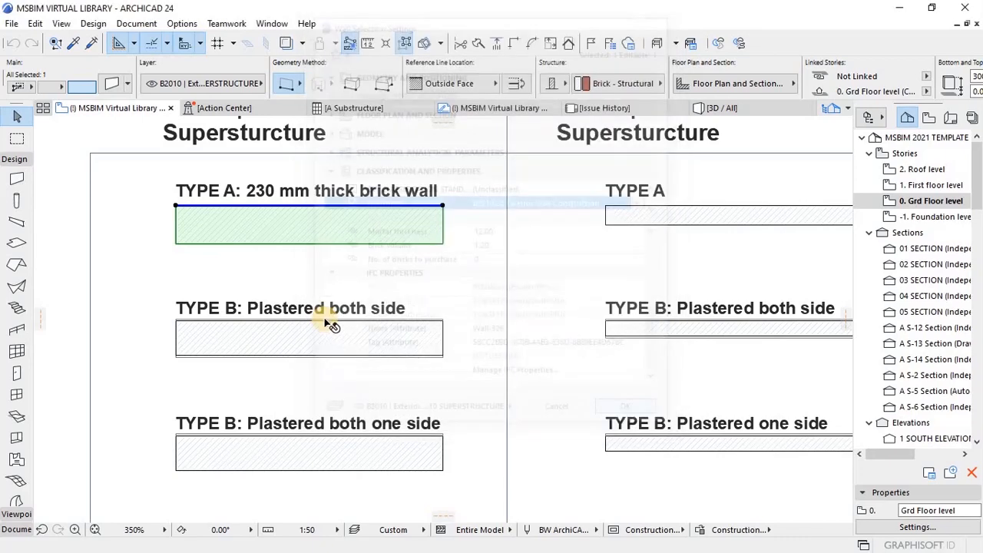
{"action": "left_click", "coordinate": [261, 247]}
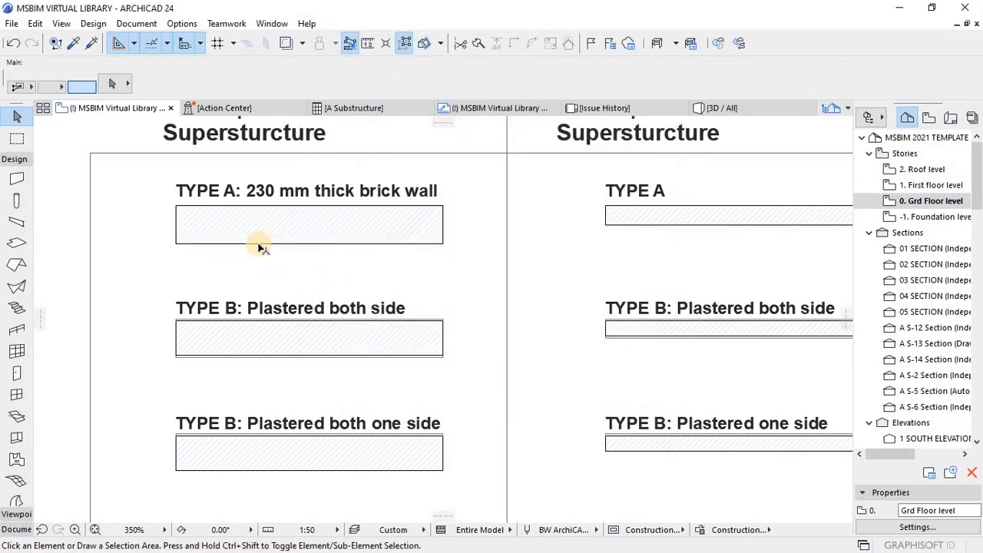
- Select the first mesh under Site Work Mesh & Slab and show the classification and properties in its settings
{"action": "scroll", "coordinate": [261, 247], "scroll_direction": "down", "scroll_amount": 10}
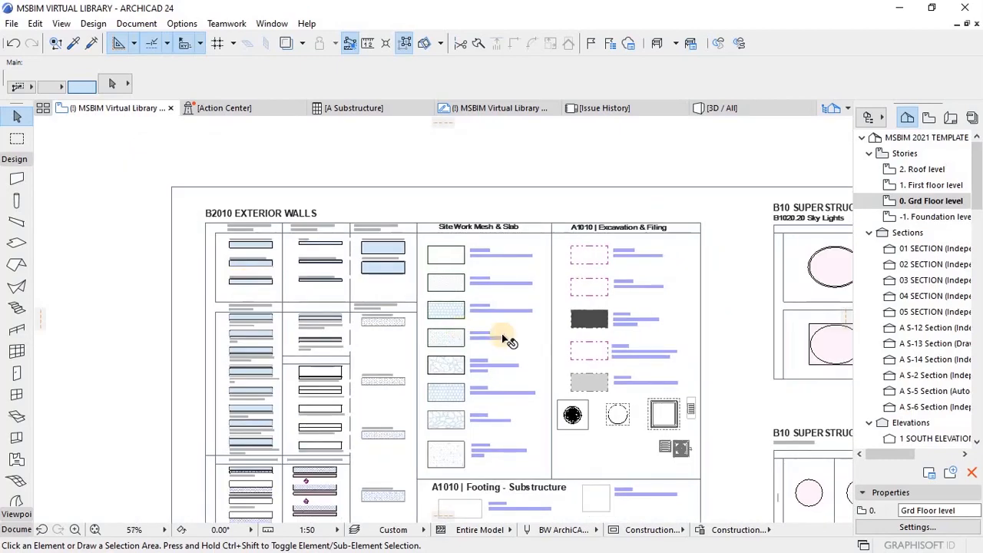
{"action": "scroll", "coordinate": [424, 241], "scroll_direction": "up", "scroll_amount": 5}
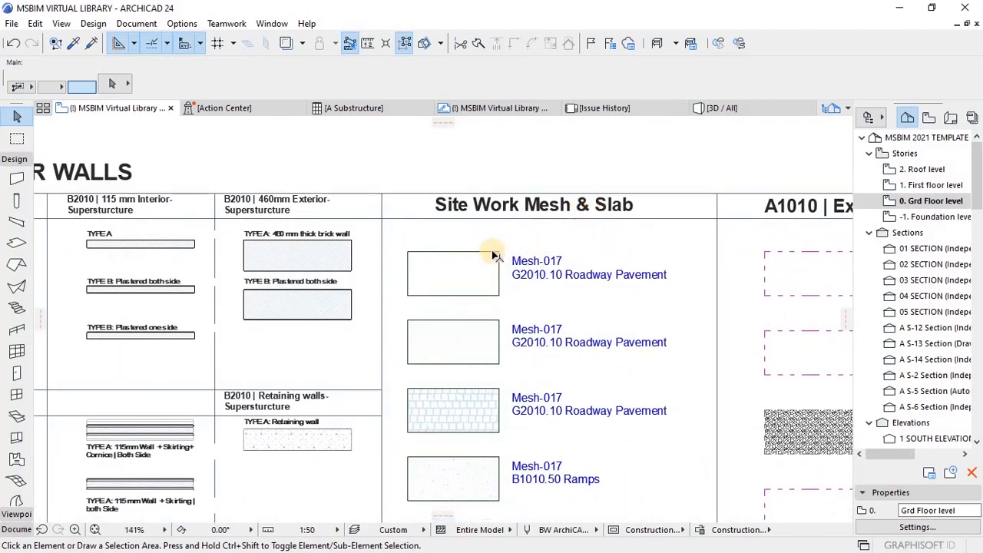
{"action": "left_click", "coordinate": [496, 256]}
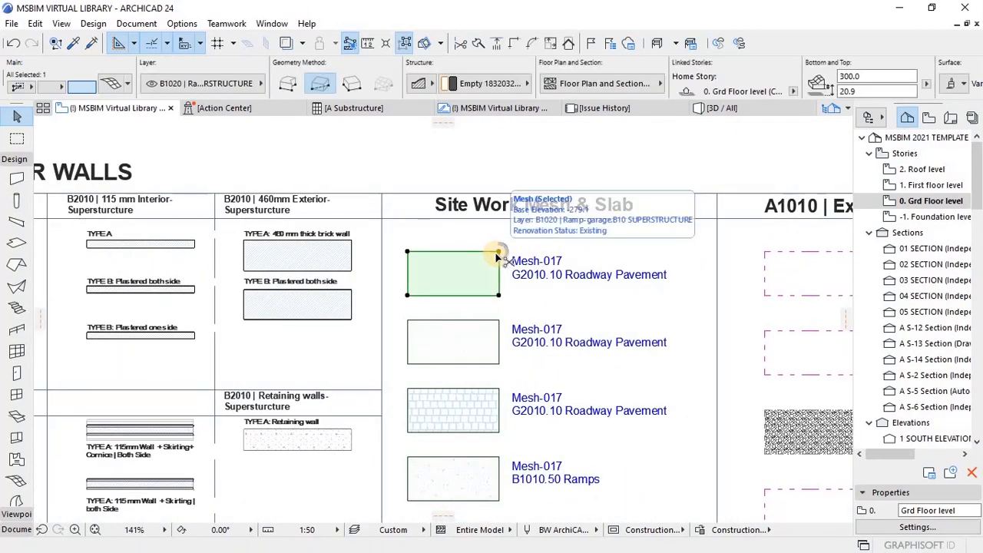
{"action": "double_click", "coordinate": [492, 286]}
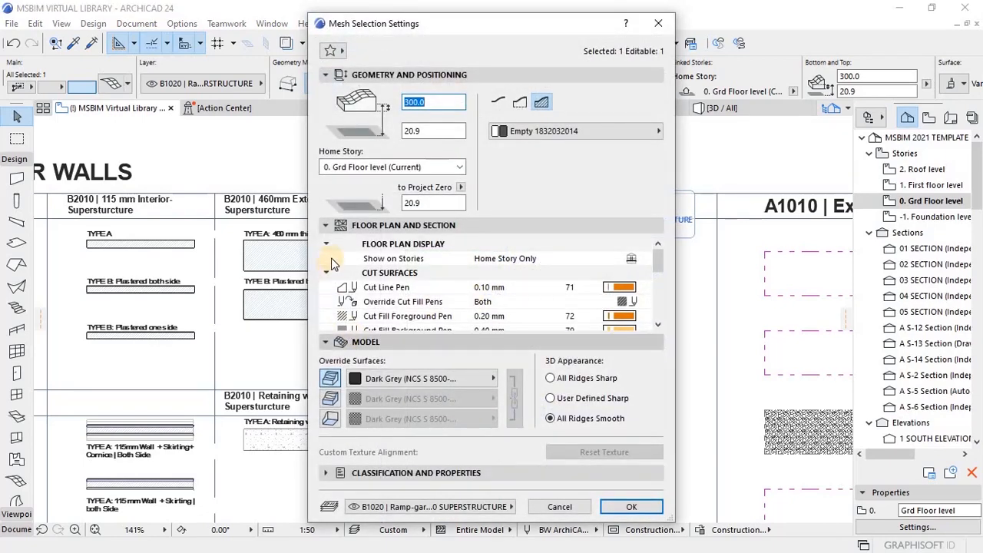
{"action": "left_click", "coordinate": [326, 226]}
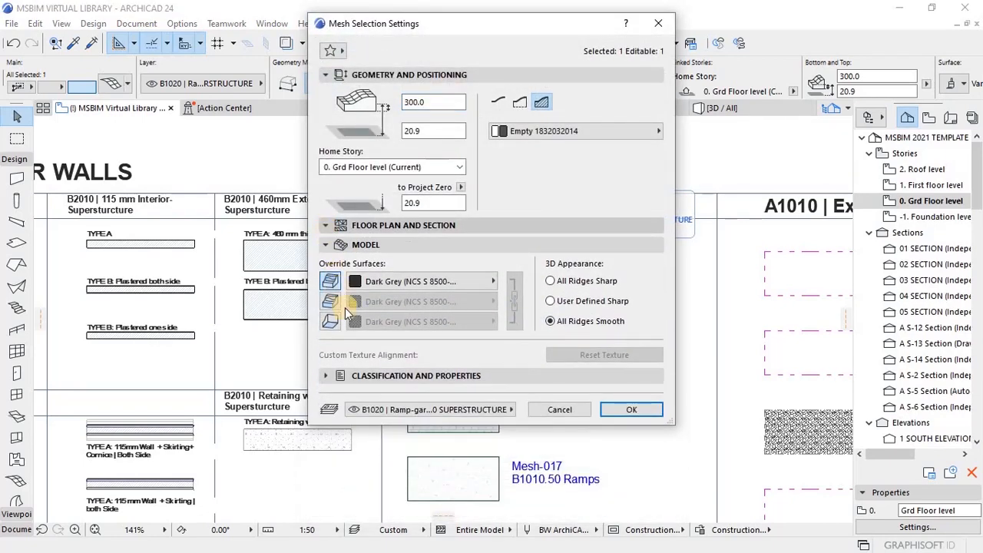
{"action": "left_click", "coordinate": [324, 377]}
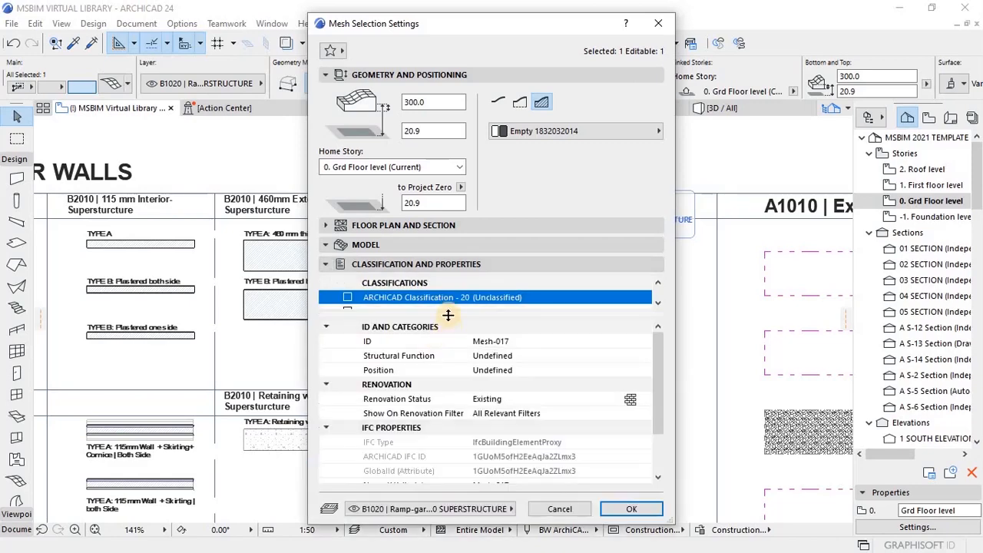
- Examine the mesh's Uniformat - 2010 CSI item in the classification tree and close the mesh settings
{"action": "scroll", "coordinate": [381, 300], "scroll_direction": "down", "scroll_amount": 2}
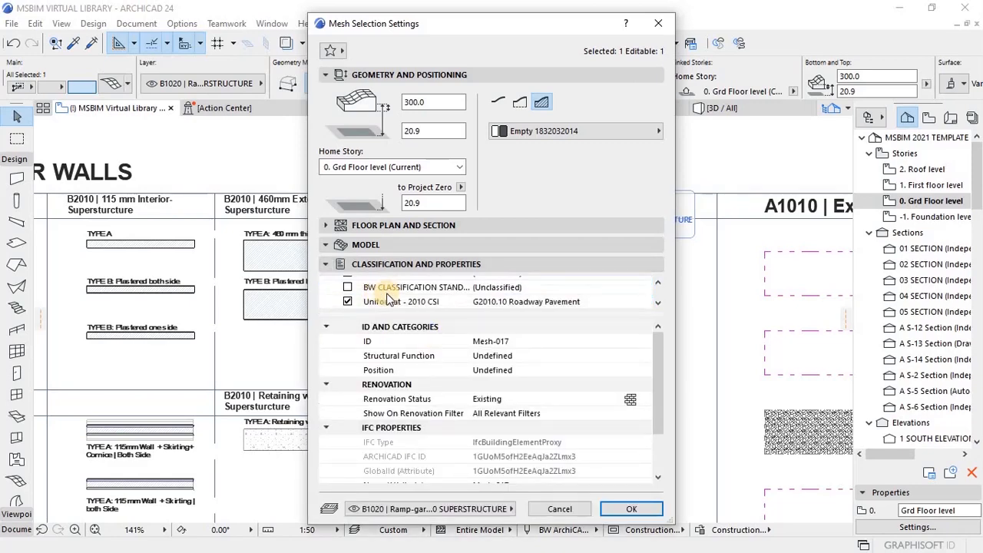
{"action": "left_click", "coordinate": [561, 300]}
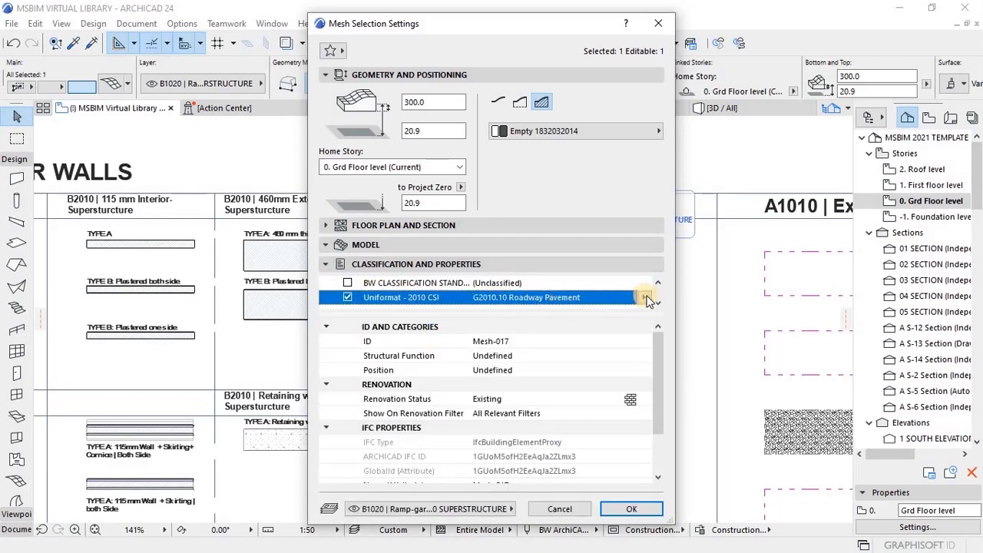
{"action": "left_click", "coordinate": [646, 298]}
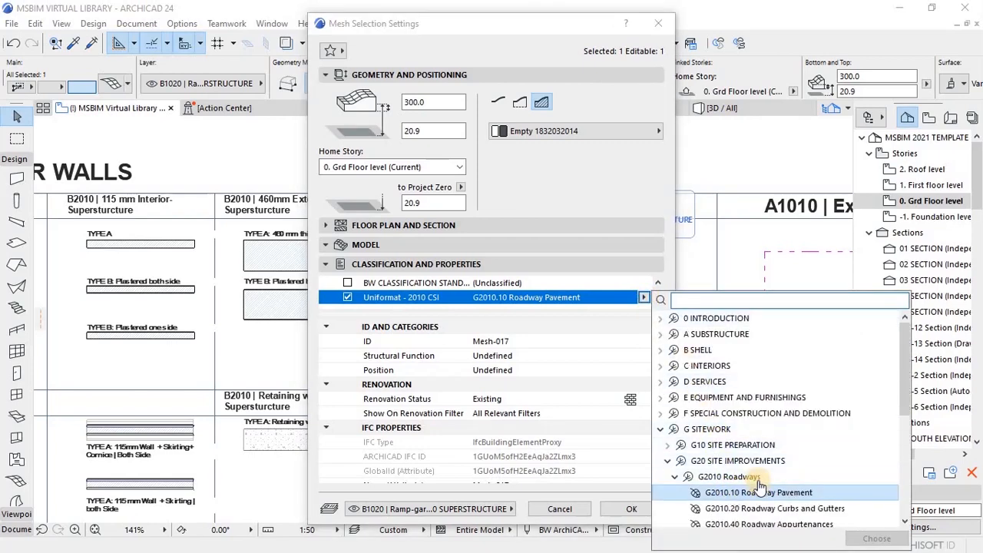
{"action": "left_click", "coordinate": [642, 298]}
{"action": "left_click", "coordinate": [631, 508]}
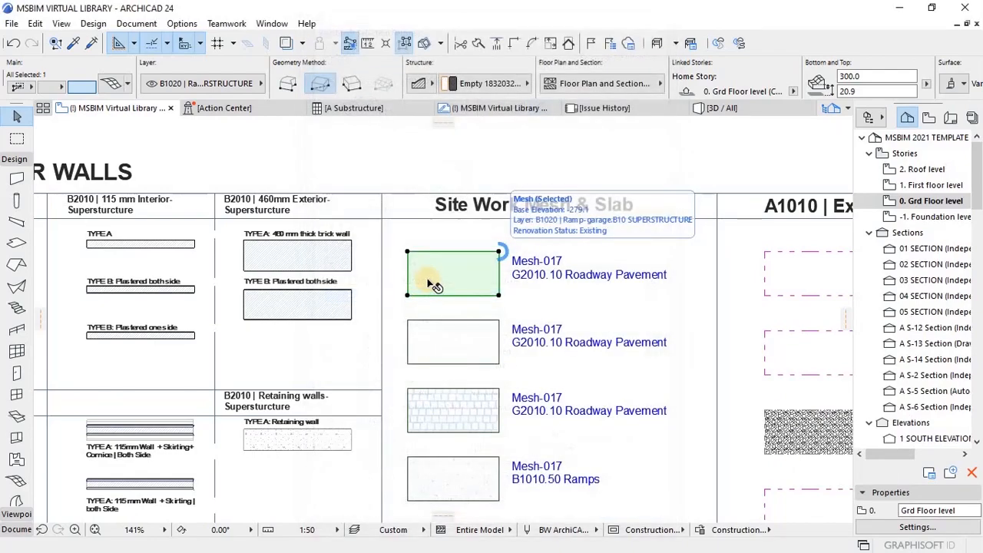
- Select the Skylight Dome Circular 23 object under B1020.20 Sky Lights and show the classification and properties in its settings
{"action": "scroll", "coordinate": [430, 280], "scroll_direction": "down", "scroll_amount": 5}
{"action": "scroll", "coordinate": [702, 285], "scroll_direction": "down", "scroll_amount": 1}
{"action": "scroll", "coordinate": [702, 285], "scroll_direction": "up", "scroll_amount": 6}
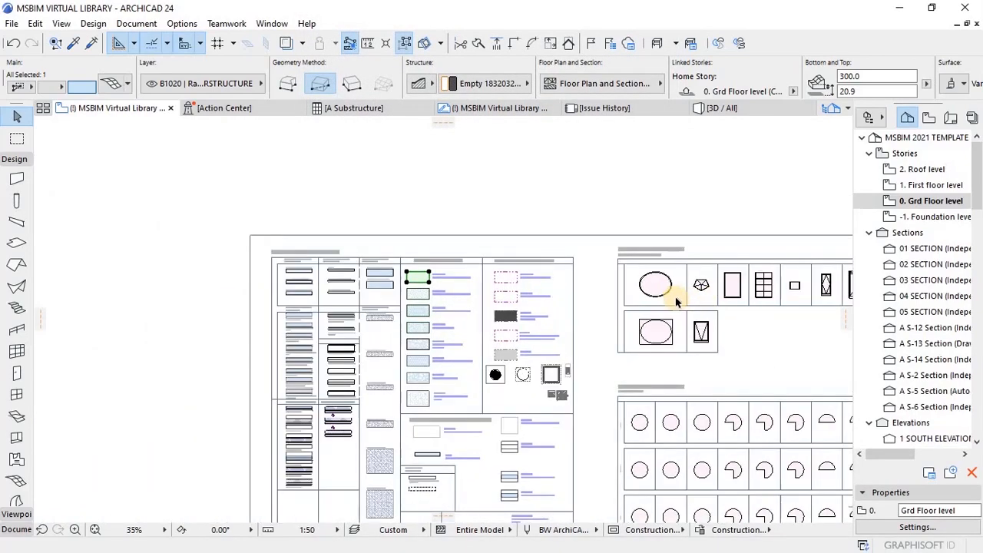
{"action": "left_click", "coordinate": [563, 231]}
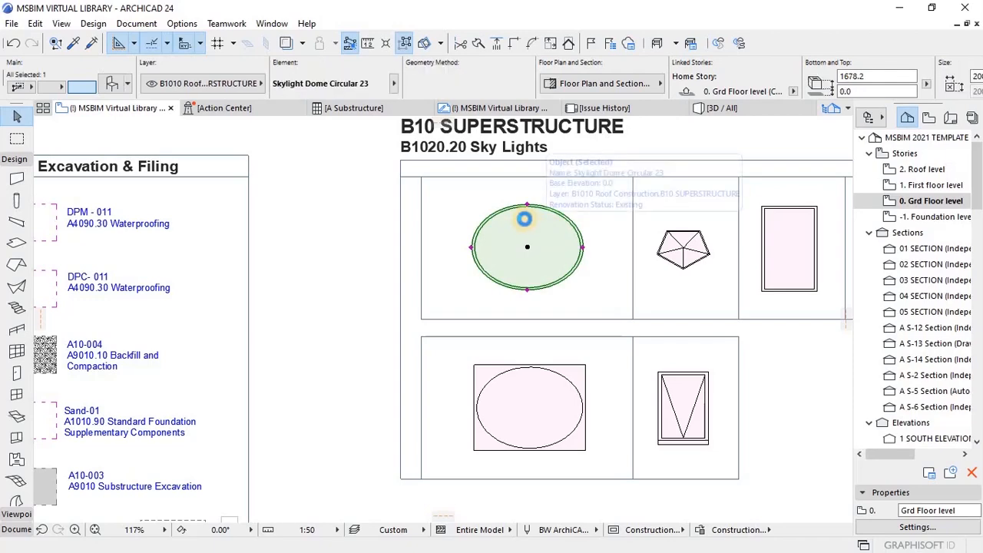
{"action": "double_click", "coordinate": [523, 219]}
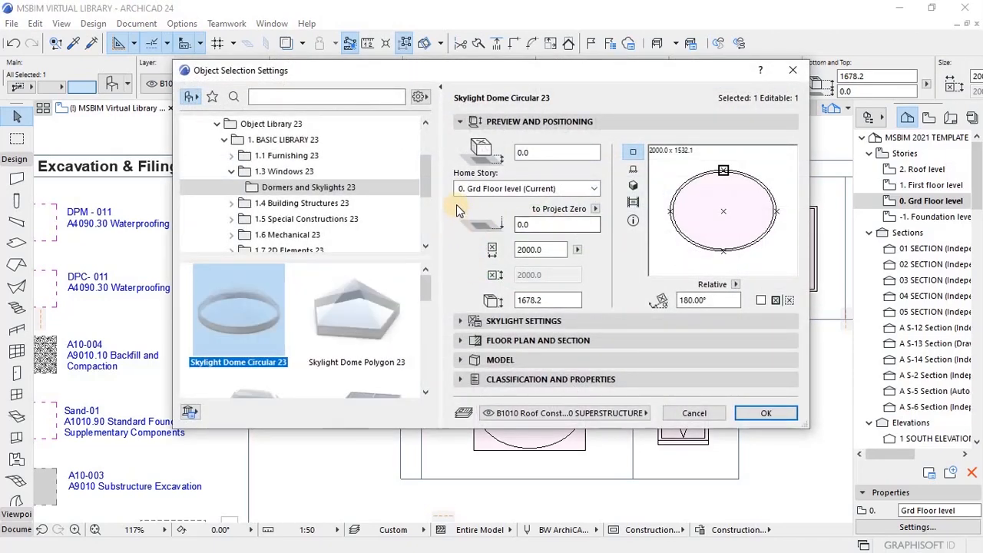
{"action": "left_click", "coordinate": [483, 381]}
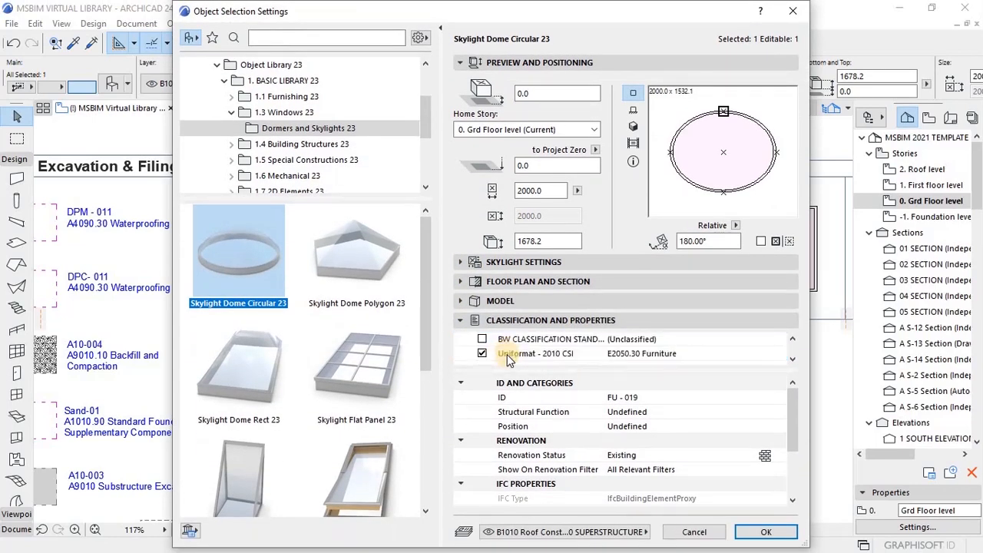
- Look through the Uniformat - 2010 CSI tree around the skylight's assigned classification and close the tree
{"action": "left_click", "coordinate": [768, 356]}
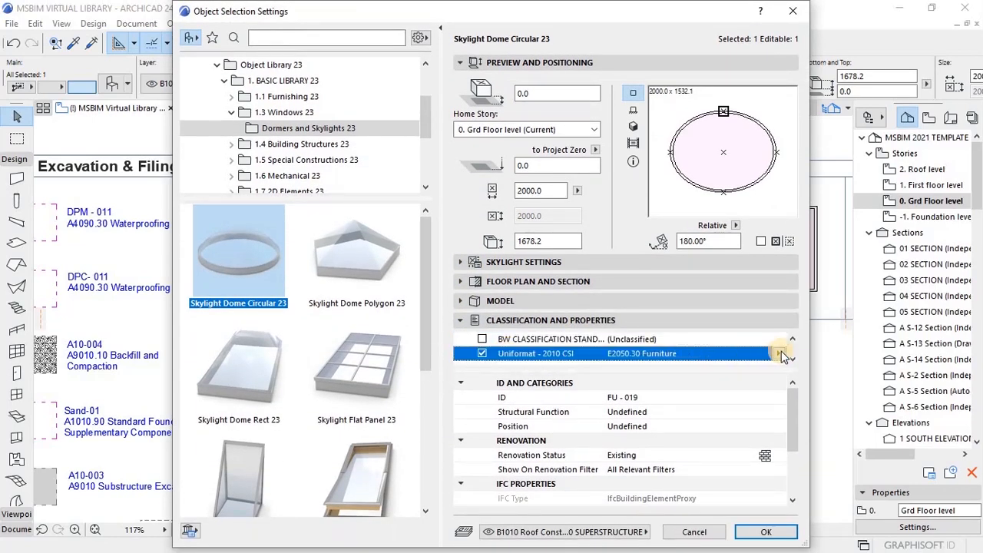
{"action": "left_click", "coordinate": [780, 354]}
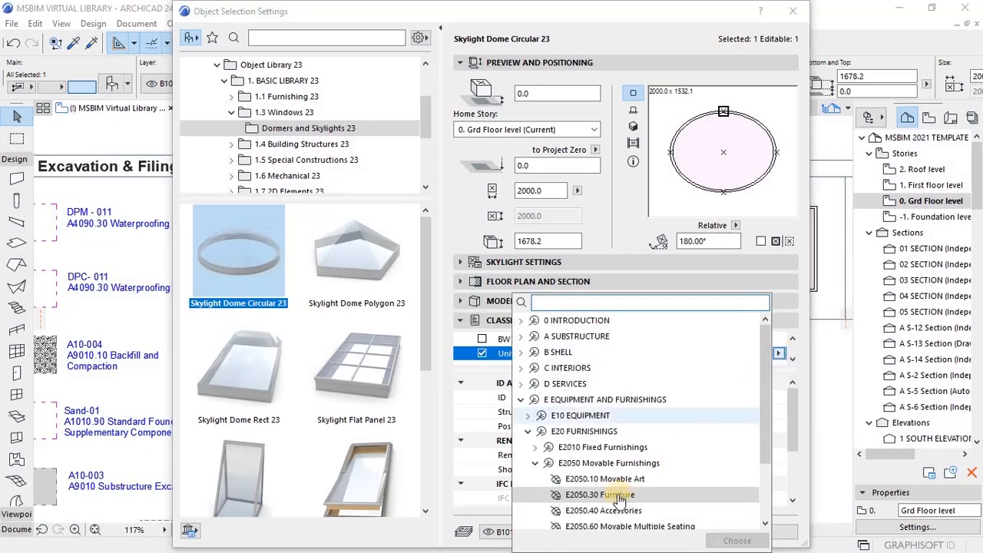
{"action": "scroll", "coordinate": [591, 473], "scroll_direction": "down", "scroll_amount": 2}
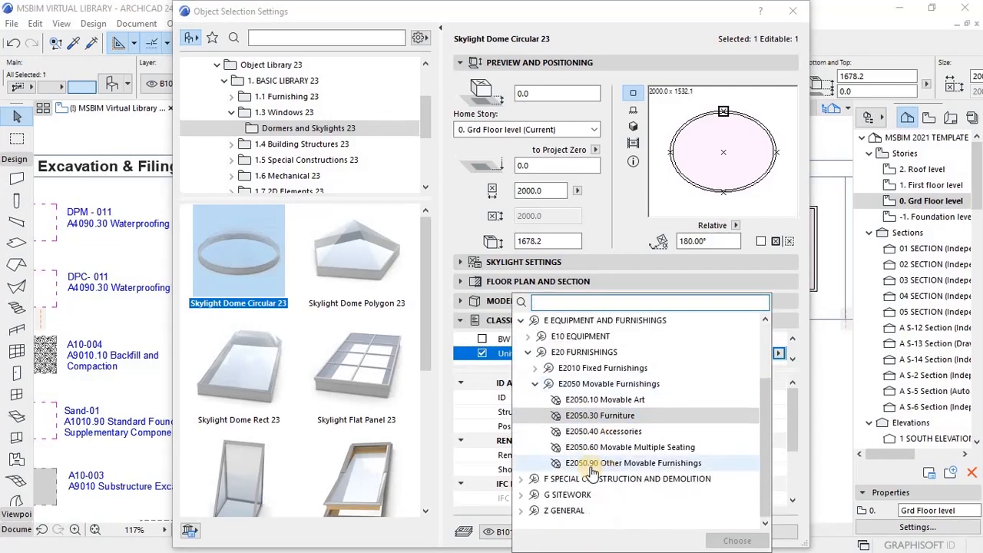
{"action": "left_click", "coordinate": [760, 537]}
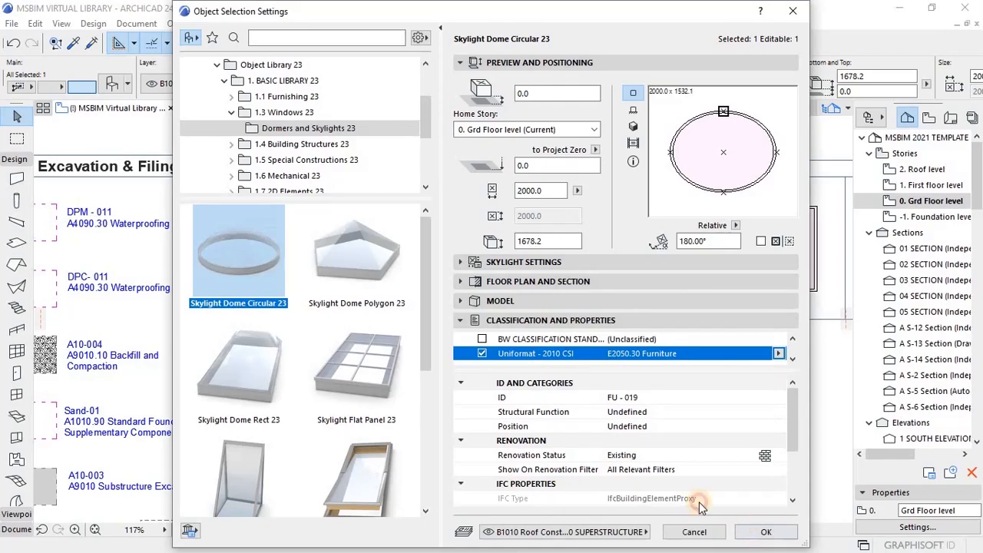
- Close the skylight settings and select the first round lamp in the virtual library's PEDANT LAMPS row
{"action": "left_click", "coordinate": [765, 531]}
{"action": "scroll", "coordinate": [418, 372], "scroll_direction": "down", "scroll_amount": 8}
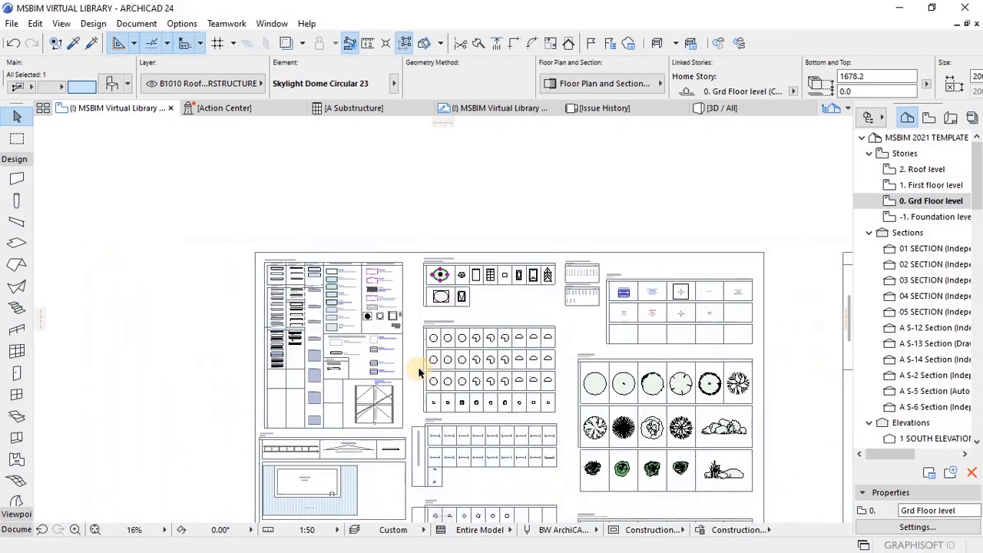
{"action": "scroll", "coordinate": [450, 390], "scroll_direction": "down", "scroll_amount": 2}
{"action": "scroll", "coordinate": [478, 449], "scroll_direction": "down", "scroll_amount": 1}
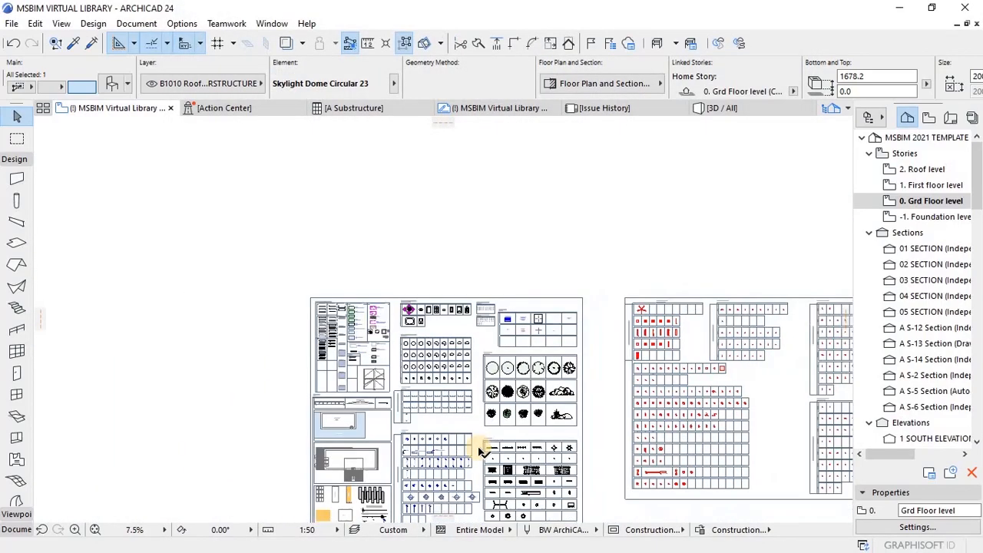
{"action": "scroll", "coordinate": [417, 402], "scroll_direction": "up", "scroll_amount": 4}
{"action": "scroll", "coordinate": [483, 265], "scroll_direction": "down", "scroll_amount": 3}
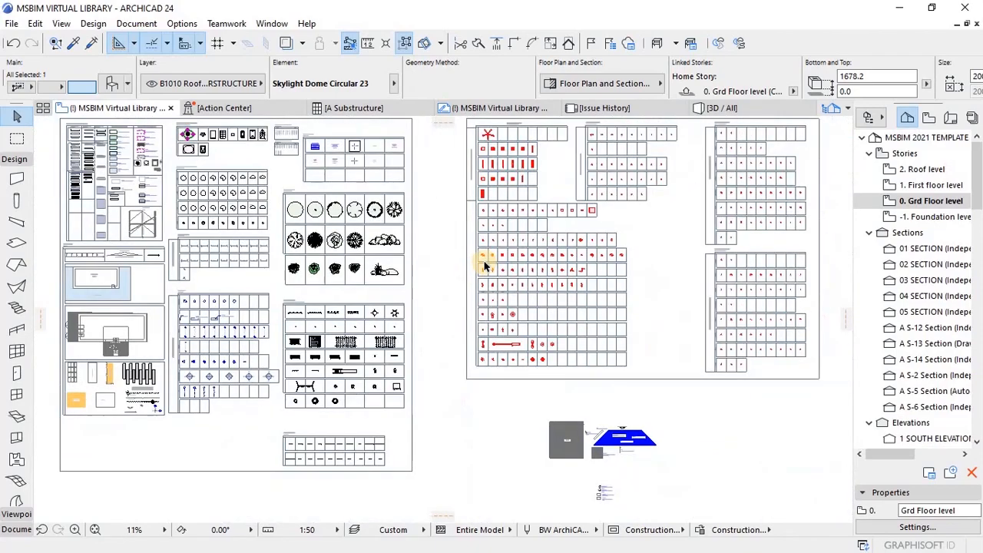
{"action": "scroll", "coordinate": [484, 265], "scroll_direction": "up", "scroll_amount": 8}
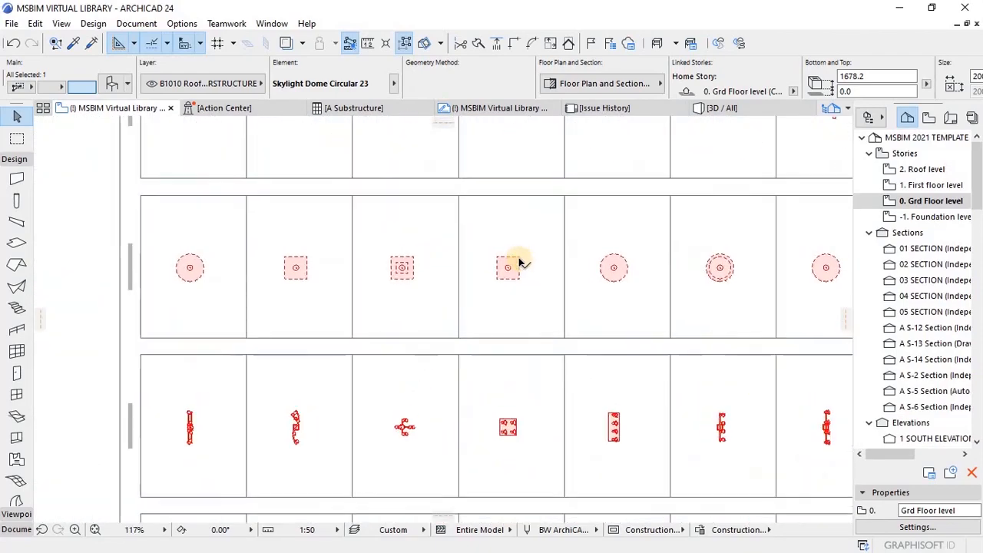
{"action": "left_click", "coordinate": [509, 267]}
{"action": "scroll", "coordinate": [154, 253], "scroll_direction": "up", "scroll_amount": 2}
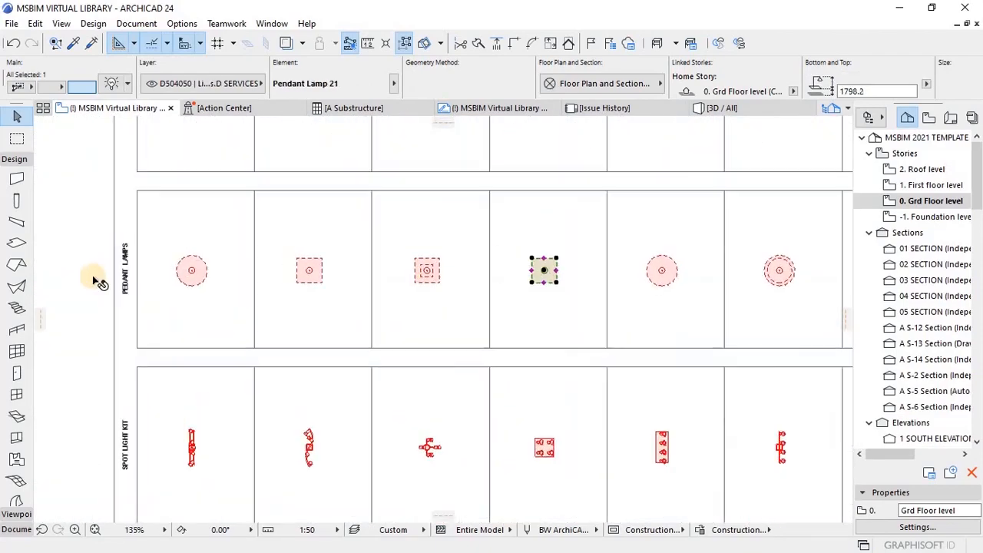
{"action": "scroll", "coordinate": [183, 284], "scroll_direction": "up", "scroll_amount": 1}
{"action": "left_click", "coordinate": [258, 291]}
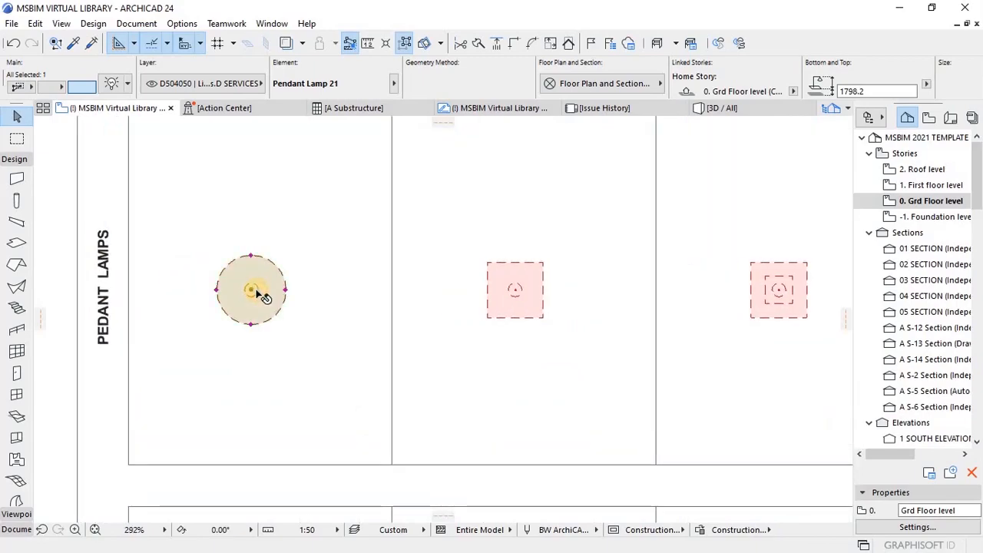
- Select the Ceiling Ventilator 23 lamp under D50 Electrical and show the classification and properties in its settings
{"action": "scroll", "coordinate": [318, 328], "scroll_direction": "down", "scroll_amount": 5}
{"action": "scroll", "coordinate": [333, 197], "scroll_direction": "down", "scroll_amount": 3}
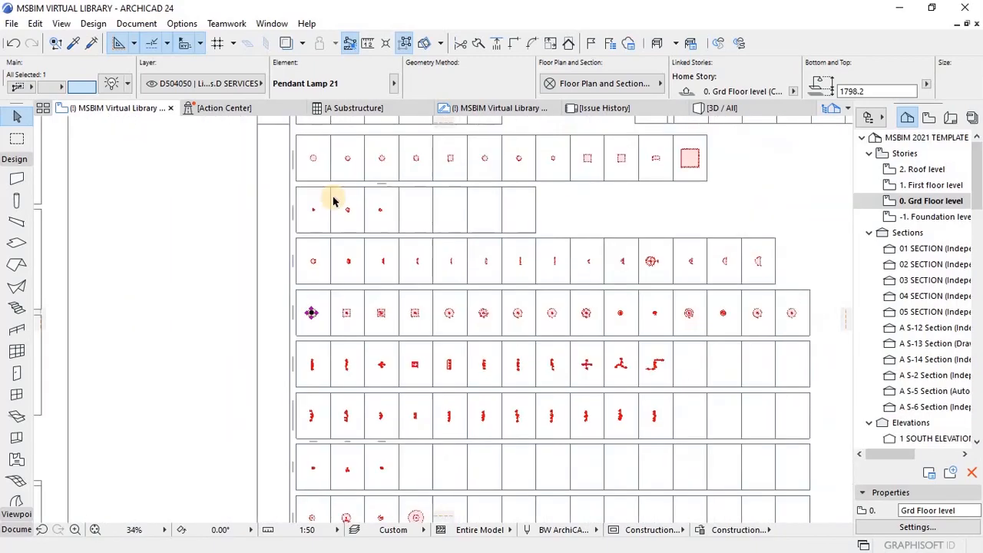
{"action": "scroll", "coordinate": [331, 159], "scroll_direction": "up", "scroll_amount": 6}
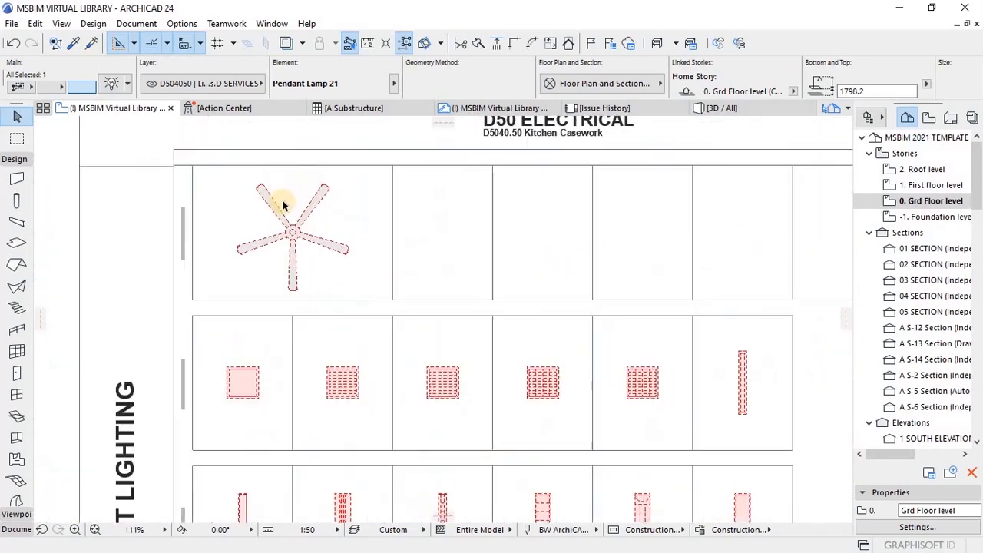
{"action": "scroll", "coordinate": [338, 214], "scroll_direction": "down", "scroll_amount": 2}
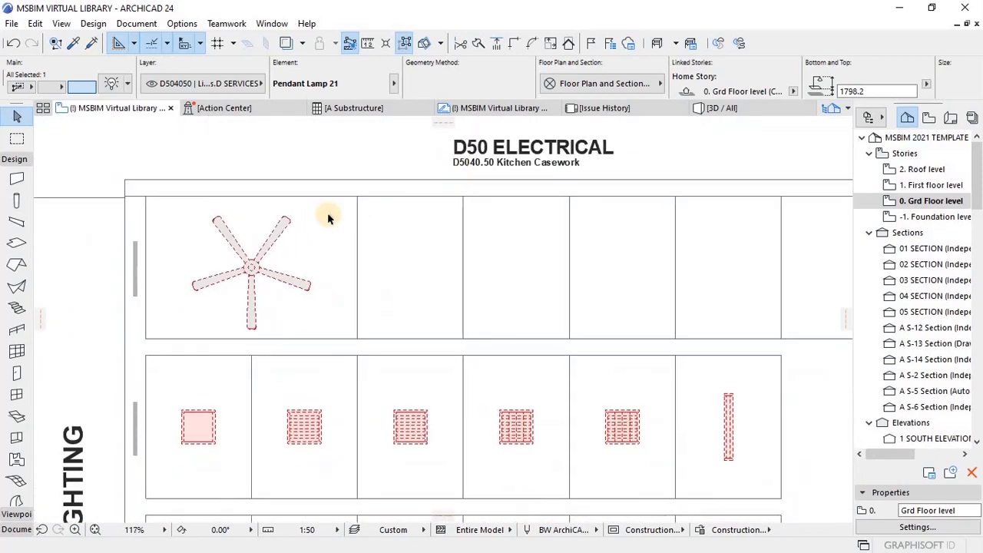
{"action": "left_click", "coordinate": [250, 269]}
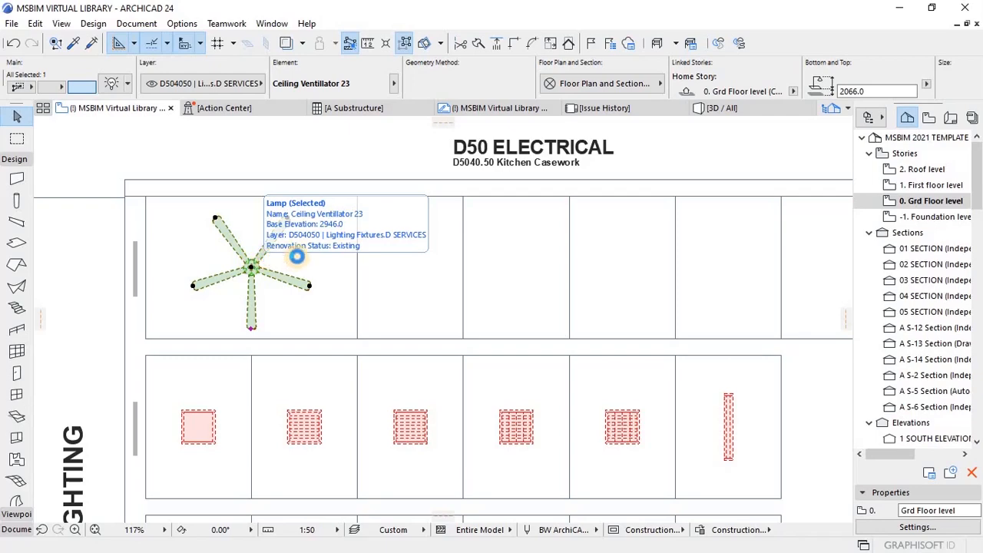
{"action": "key", "text": "ctrl+t"}
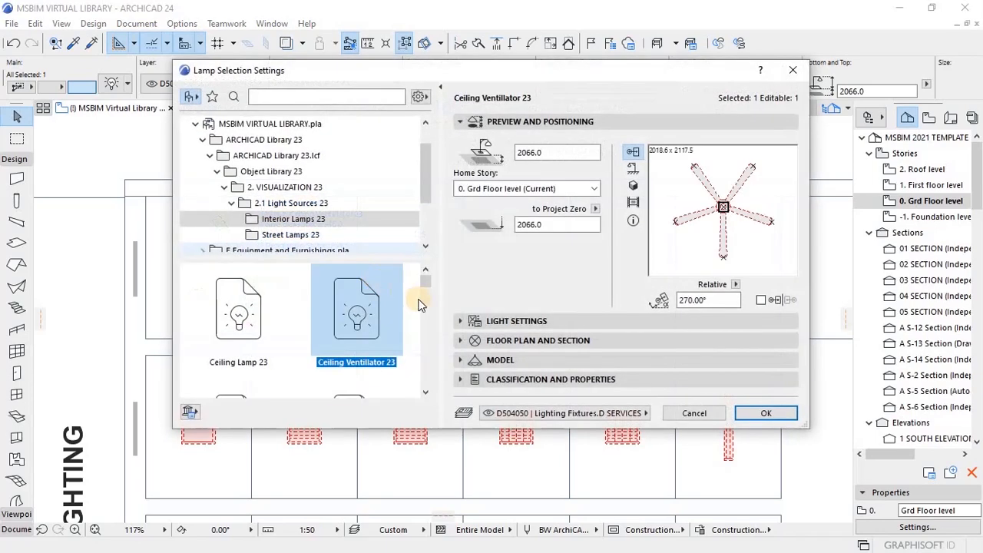
{"action": "left_click", "coordinate": [461, 380]}
{"action": "scroll", "coordinate": [525, 361], "scroll_direction": "down", "scroll_amount": 2}
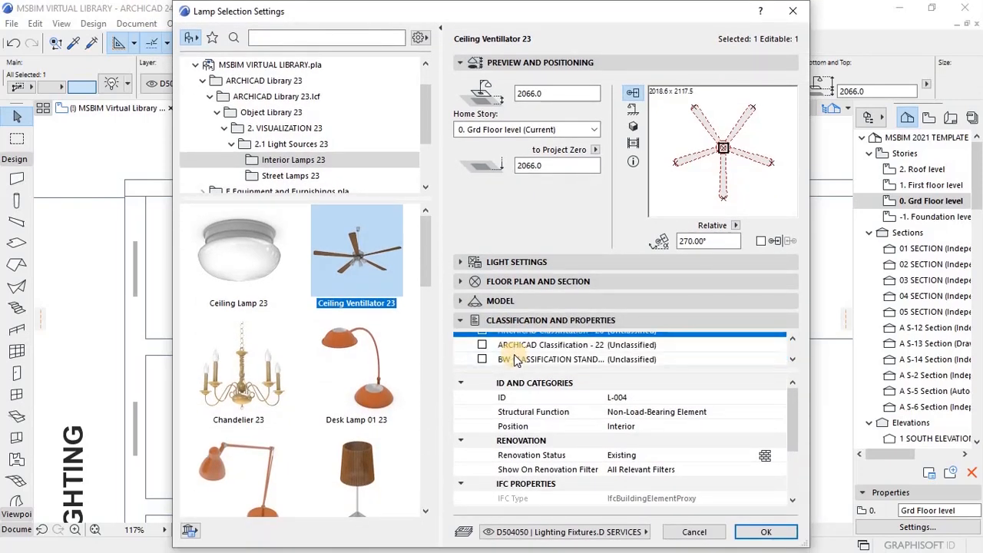
- Pick D5040.50 Lighting Fixtures in the ceiling fan's Uniformat - 2010 CSI tree, review its properties and accept the settings
{"action": "left_click", "coordinate": [691, 353]}
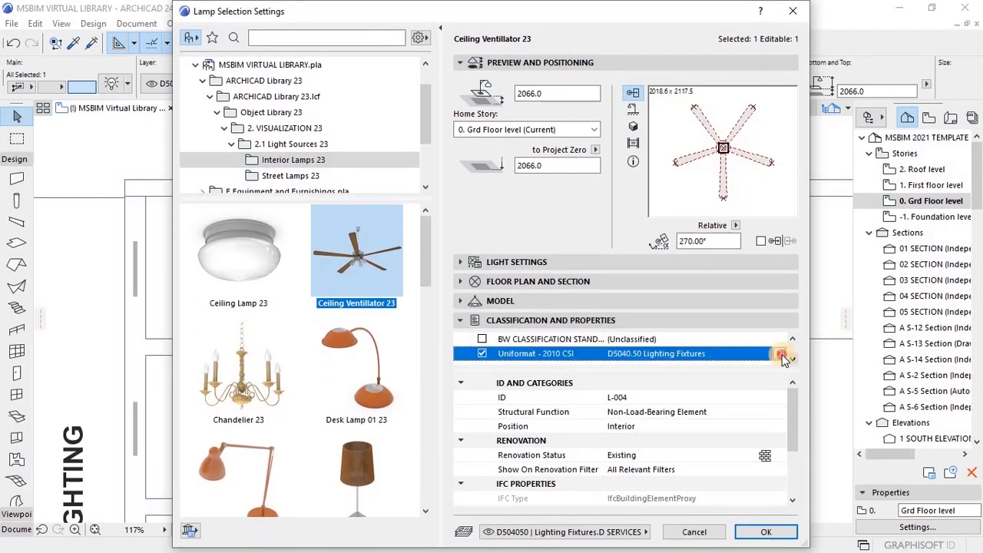
{"action": "left_click", "coordinate": [782, 355]}
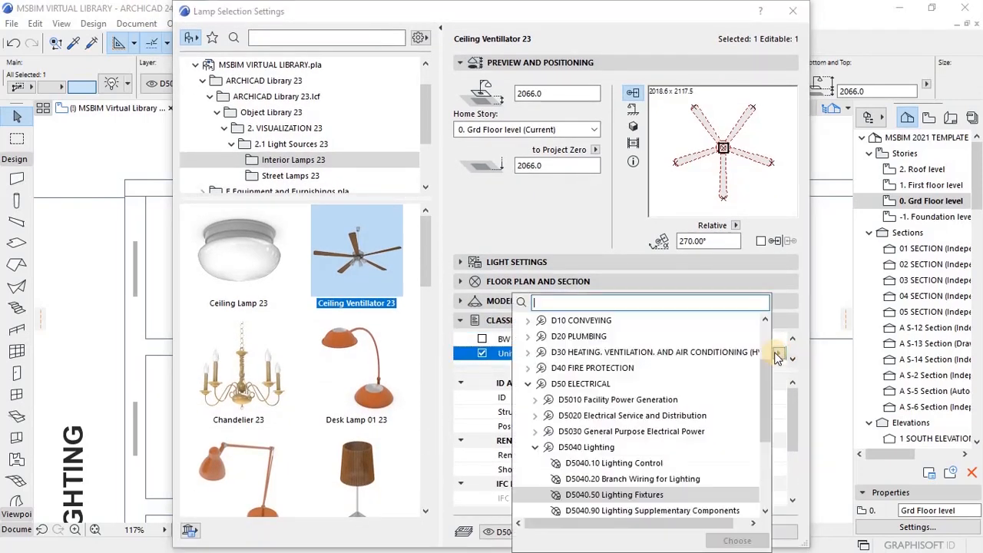
{"action": "double_click", "coordinate": [613, 496]}
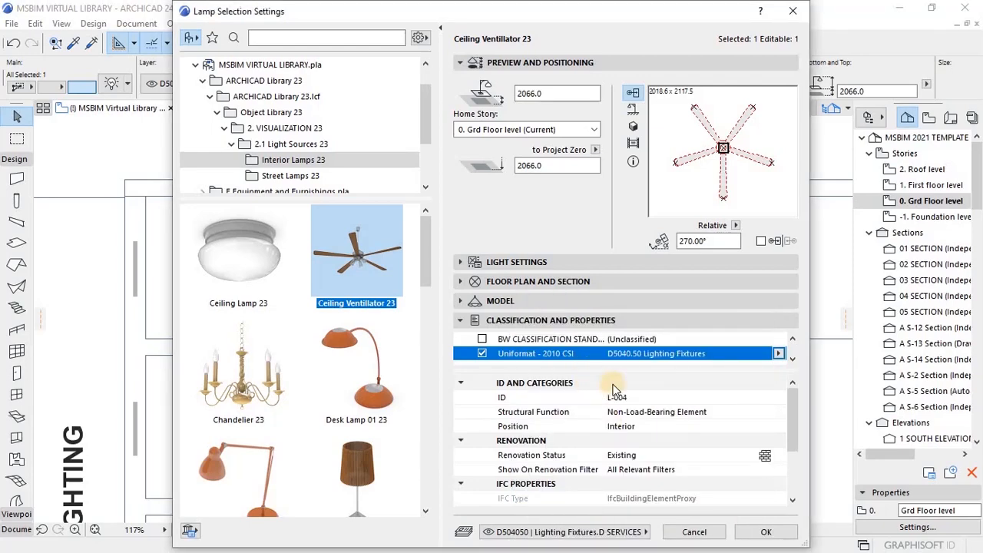
{"action": "scroll", "coordinate": [617, 406], "scroll_direction": "down", "scroll_amount": 2}
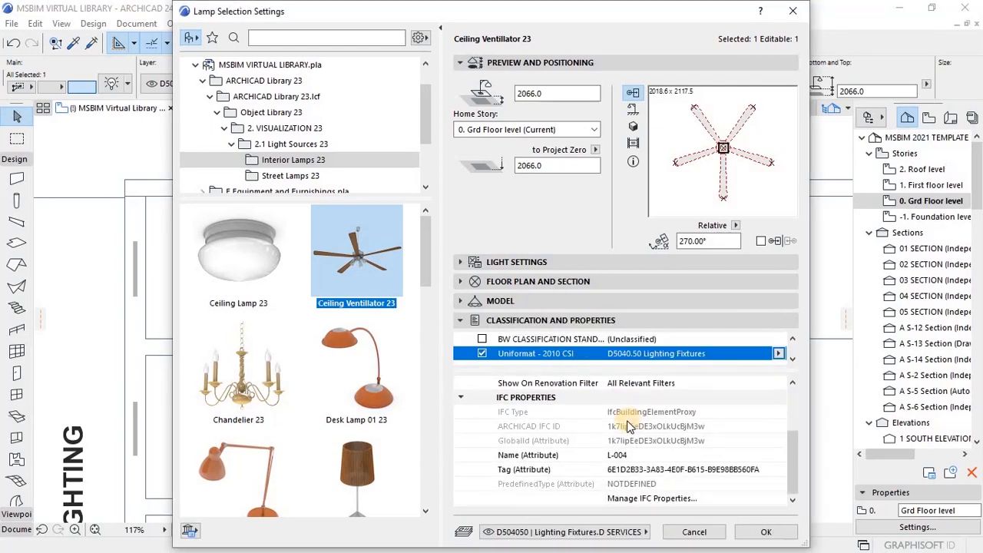
{"action": "scroll", "coordinate": [623, 430], "scroll_direction": "up", "scroll_amount": 2}
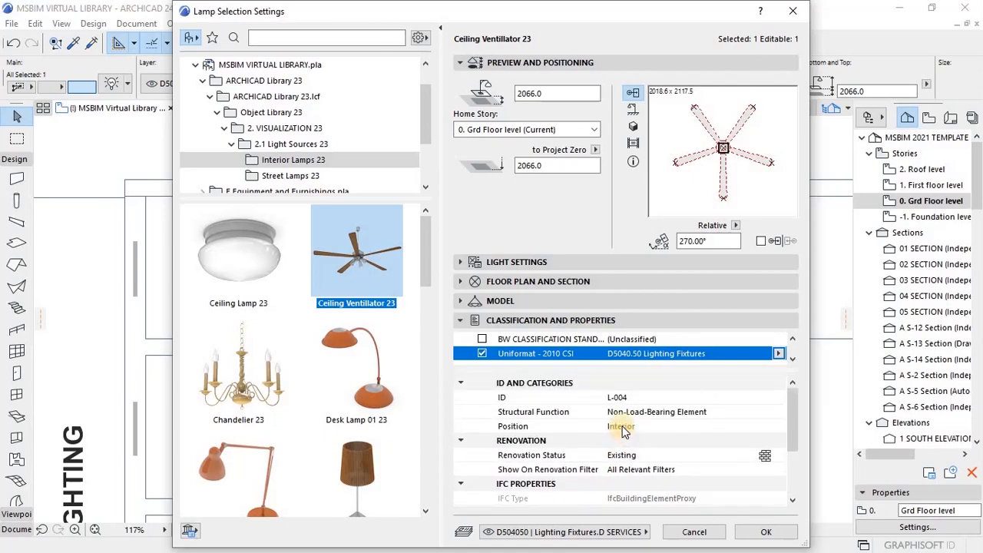
{"action": "left_click", "coordinate": [753, 532]}
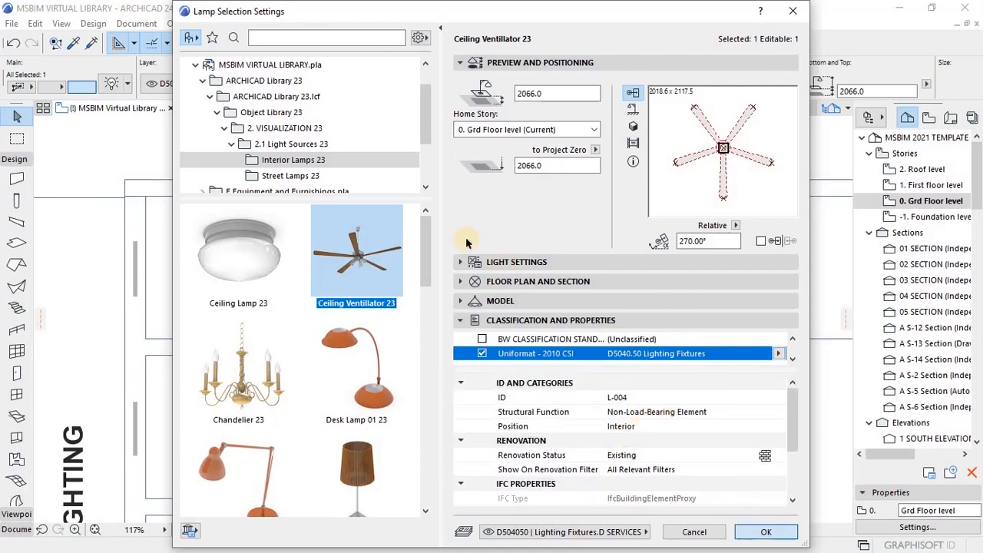
- Select the wall-mounted Bathtub Corner 23 under D20 Plumbing Systems and show the classifications in its settings
{"action": "scroll", "coordinate": [451, 248], "scroll_direction": "down", "scroll_amount": 5}
{"action": "scroll", "coordinate": [415, 247], "scroll_direction": "down", "scroll_amount": 7}
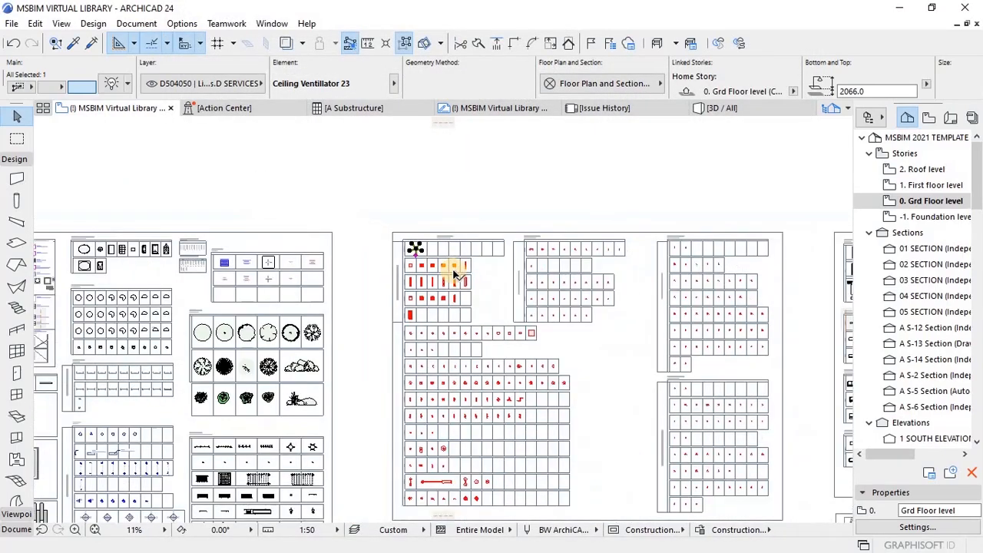
{"action": "scroll", "coordinate": [594, 396], "scroll_direction": "up", "scroll_amount": 6}
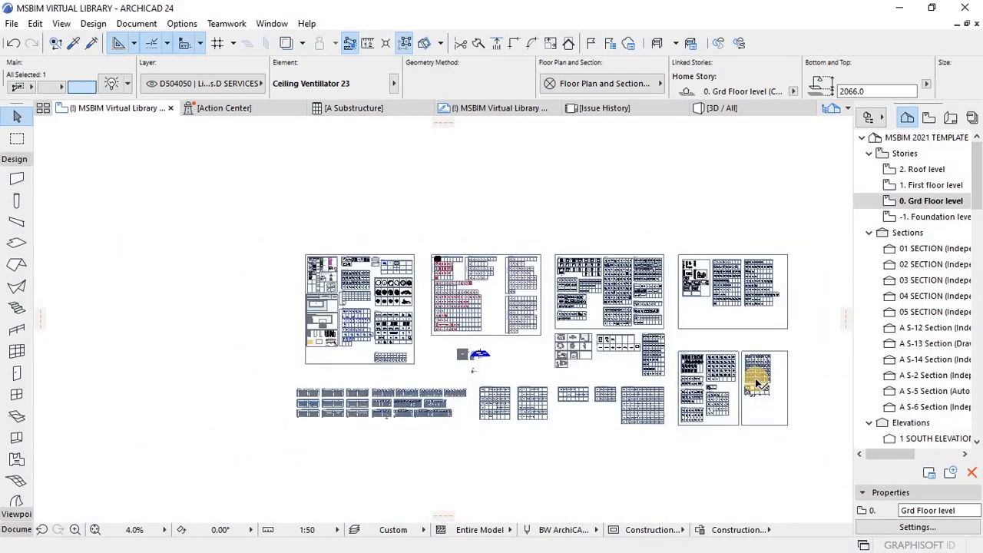
{"action": "scroll", "coordinate": [592, 274], "scroll_direction": "up", "scroll_amount": 7}
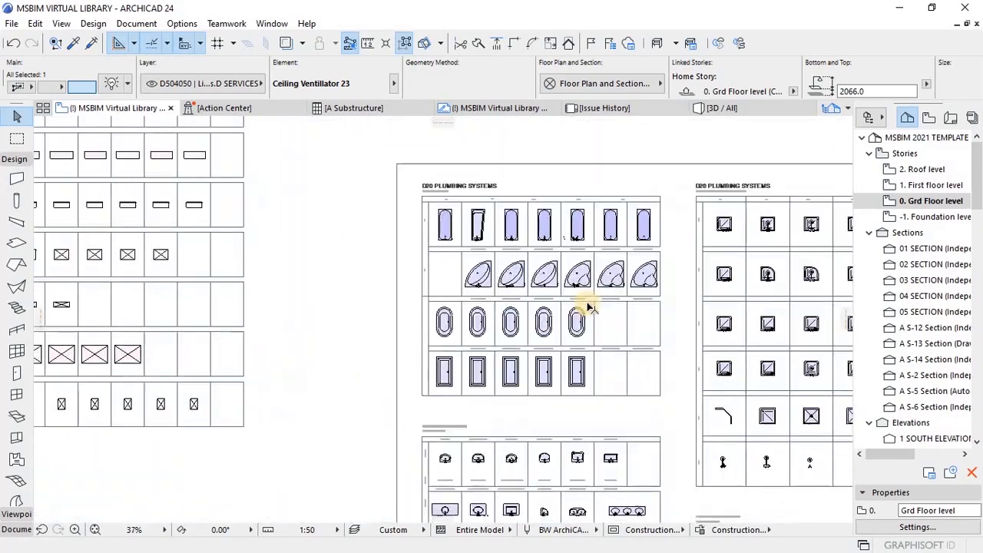
{"action": "scroll", "coordinate": [516, 224], "scroll_direction": "up", "scroll_amount": 2}
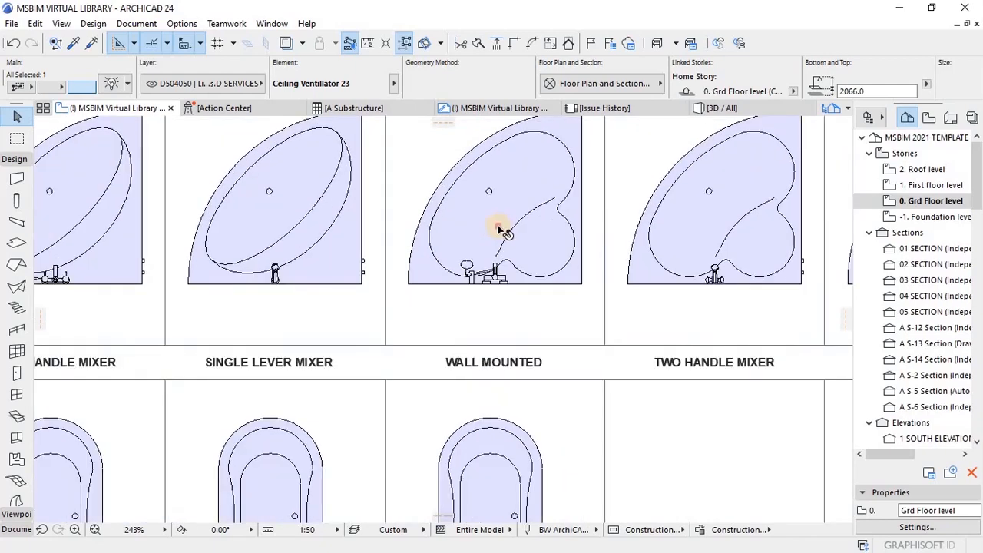
{"action": "left_click", "coordinate": [495, 231]}
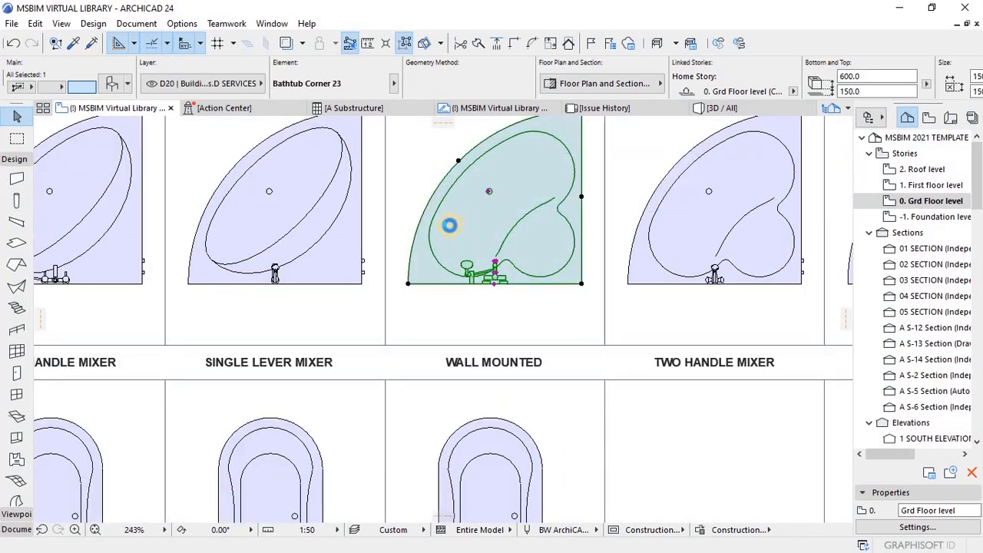
{"action": "double_click", "coordinate": [451, 232]}
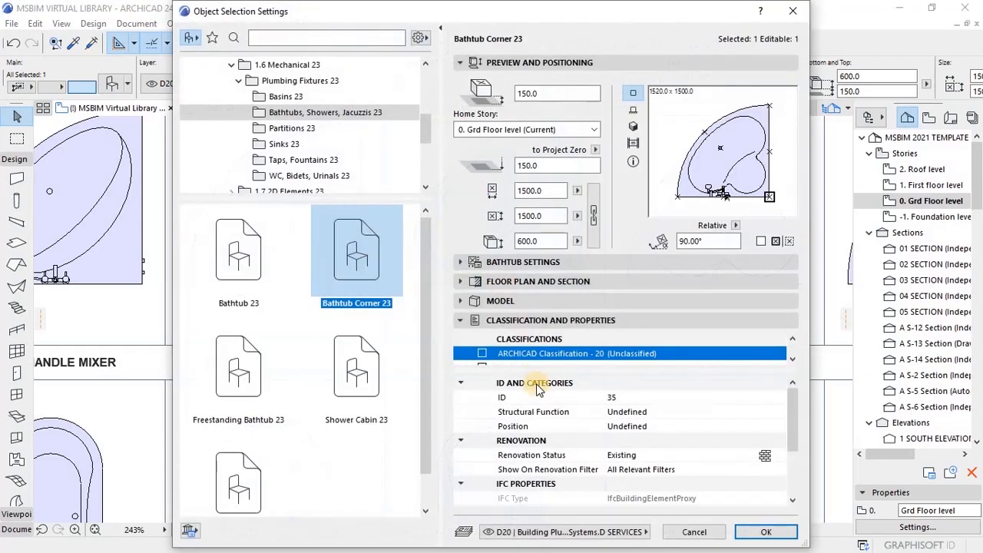
{"action": "scroll", "coordinate": [572, 361], "scroll_direction": "down", "scroll_amount": 2}
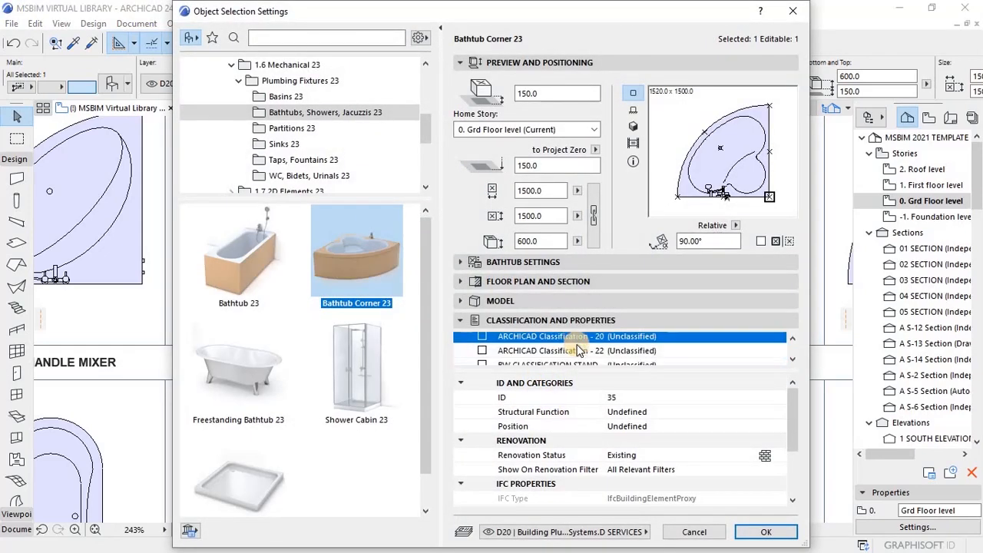
- Pick D2020.10 Sanitary Sewerage Equipment in the bathtub's Uniformat - 2010 CSI tree, review its properties and accept the settings
{"action": "left_click", "coordinate": [772, 357]}
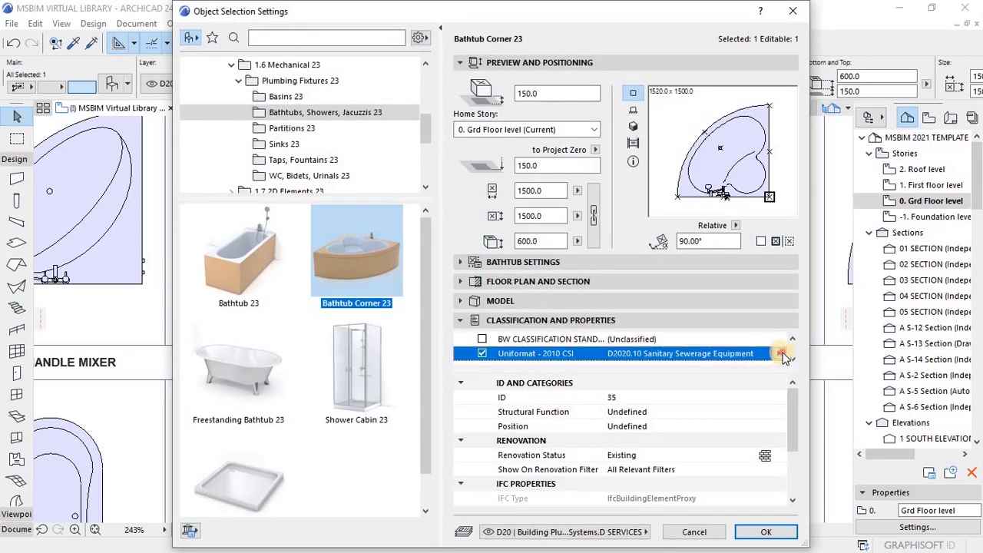
{"action": "left_click", "coordinate": [781, 353]}
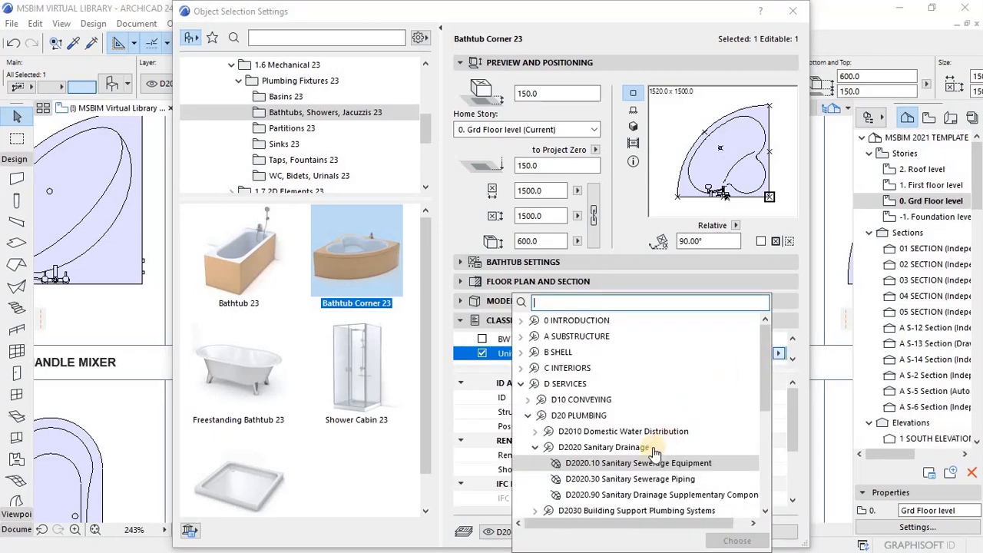
{"action": "double_click", "coordinate": [640, 463]}
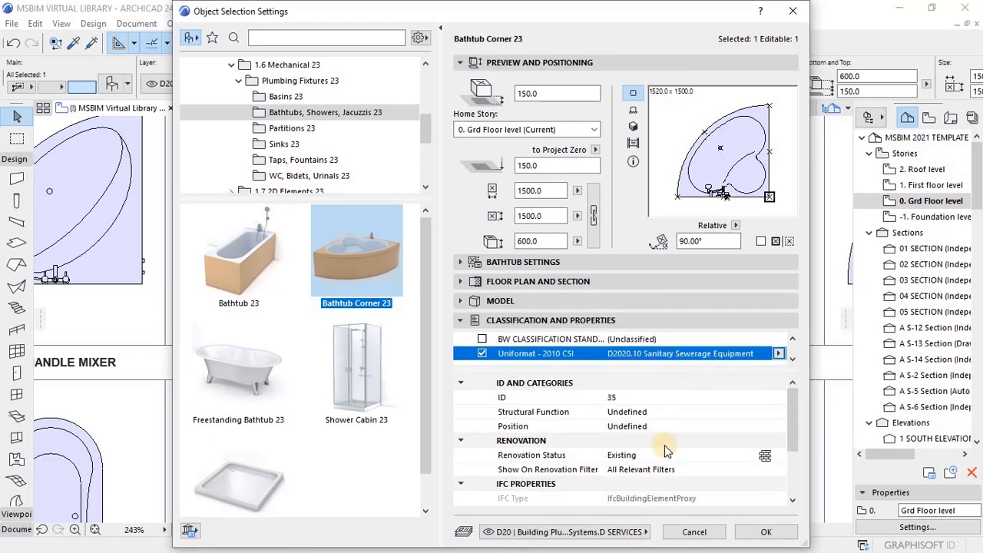
{"action": "scroll", "coordinate": [665, 452], "scroll_direction": "down", "scroll_amount": 5}
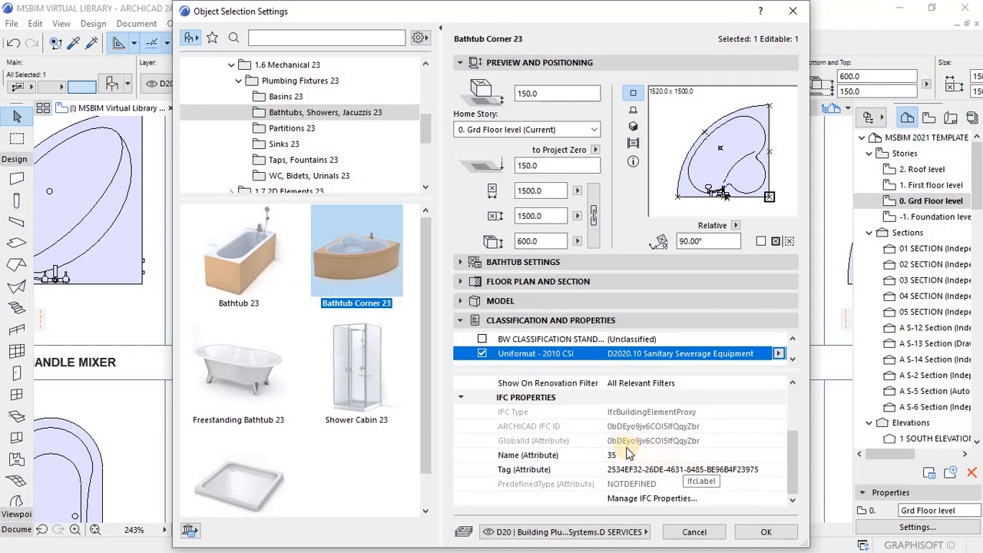
{"action": "key", "text": "Return"}
- Clear the bathtub selection and select the Triple Window 23 marked PTT154 instead of its host wall
{"action": "scroll", "coordinate": [445, 300], "scroll_direction": "down", "scroll_amount": 6}
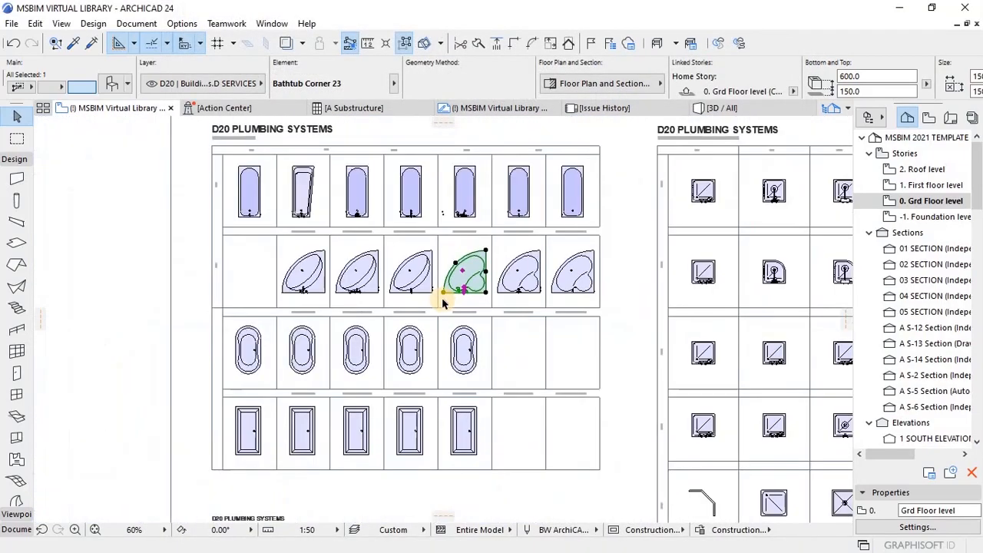
{"action": "scroll", "coordinate": [441, 302], "scroll_direction": "down", "scroll_amount": 12}
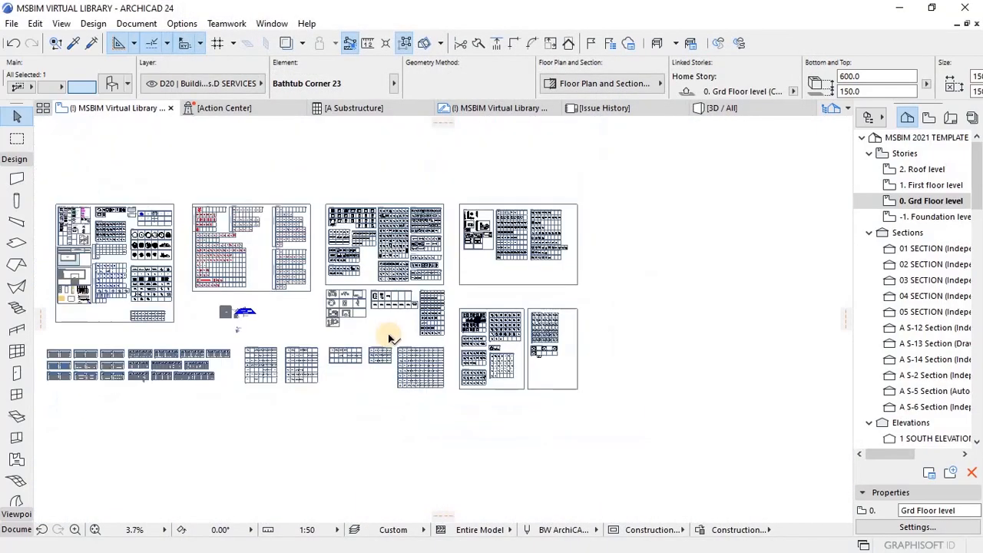
{"action": "scroll", "coordinate": [341, 355], "scroll_direction": "up", "scroll_amount": 5}
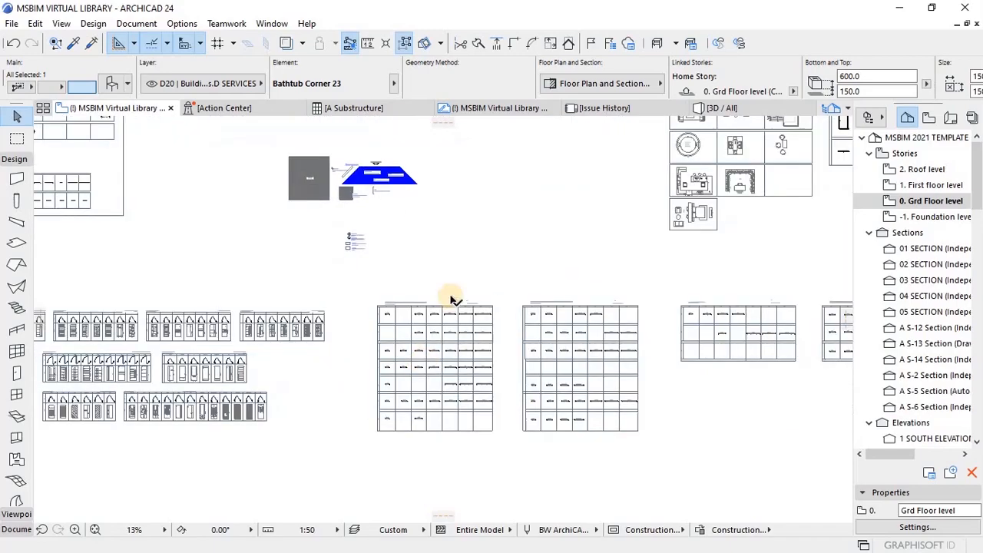
{"action": "scroll", "coordinate": [452, 300], "scroll_direction": "up", "scroll_amount": 13}
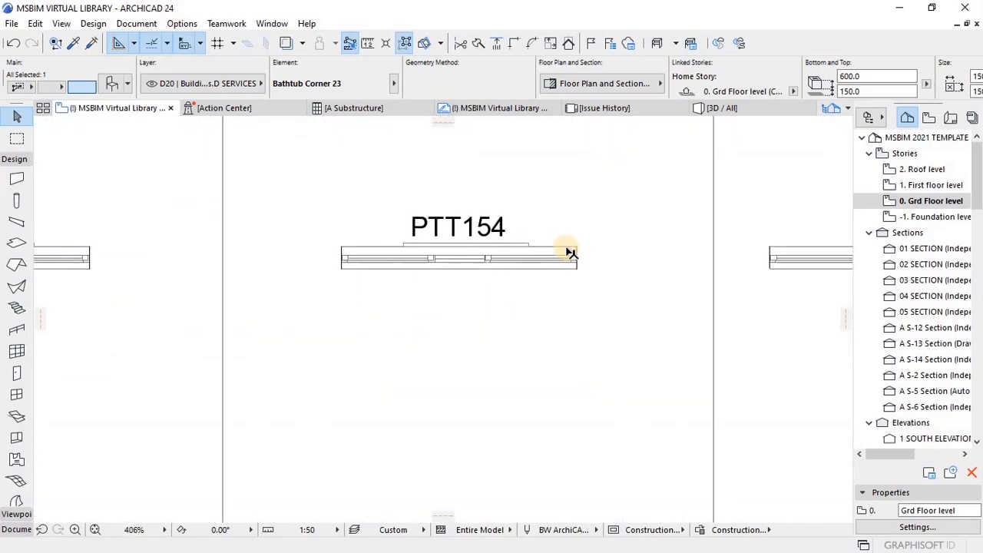
{"action": "key", "text": "Escape"}
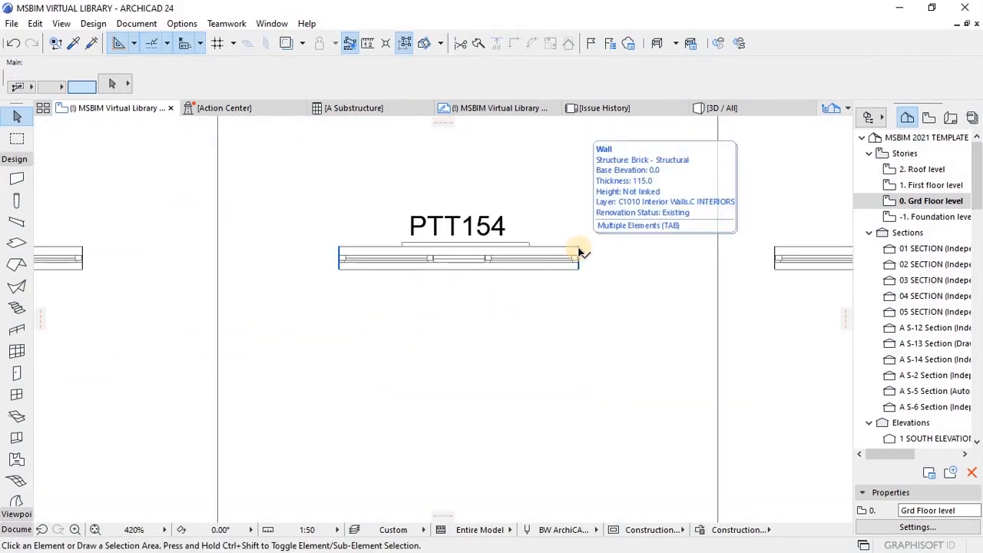
{"action": "key", "text": "Tab"}
{"action": "left_click", "coordinate": [580, 252]}
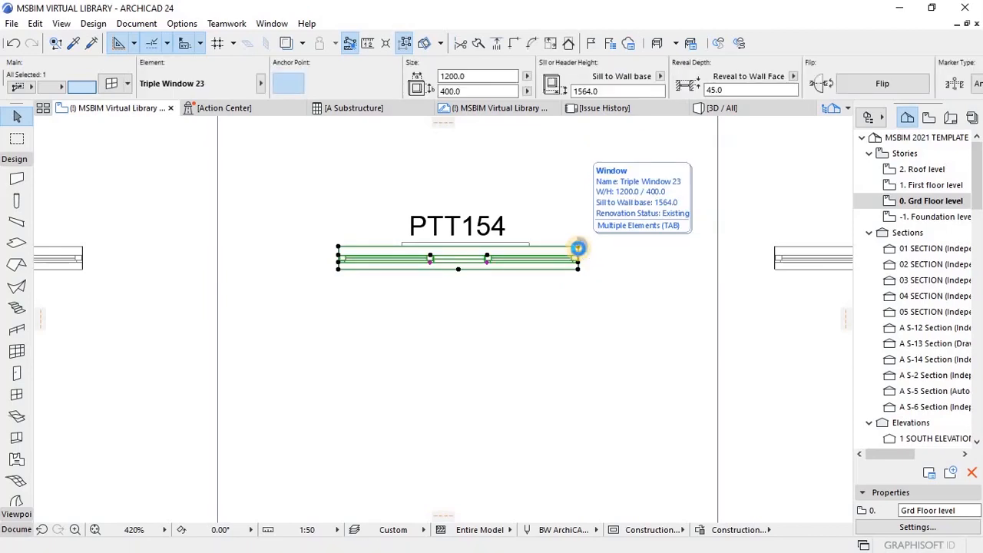
- Review the ID, Specification and Frame properties in the selected Triple Window 23's classification settings
{"action": "double_click", "coordinate": [578, 248]}
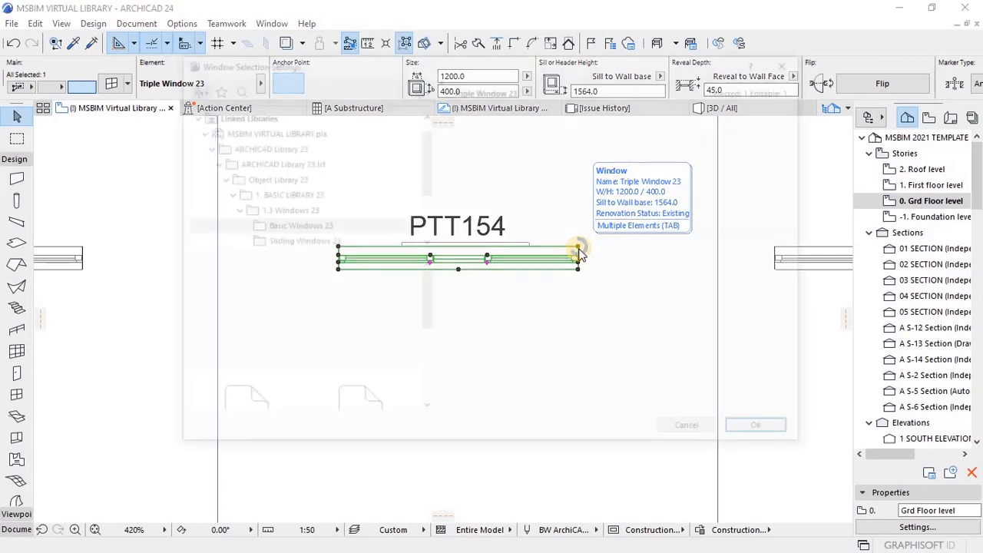
{"action": "left_click", "coordinate": [463, 400]}
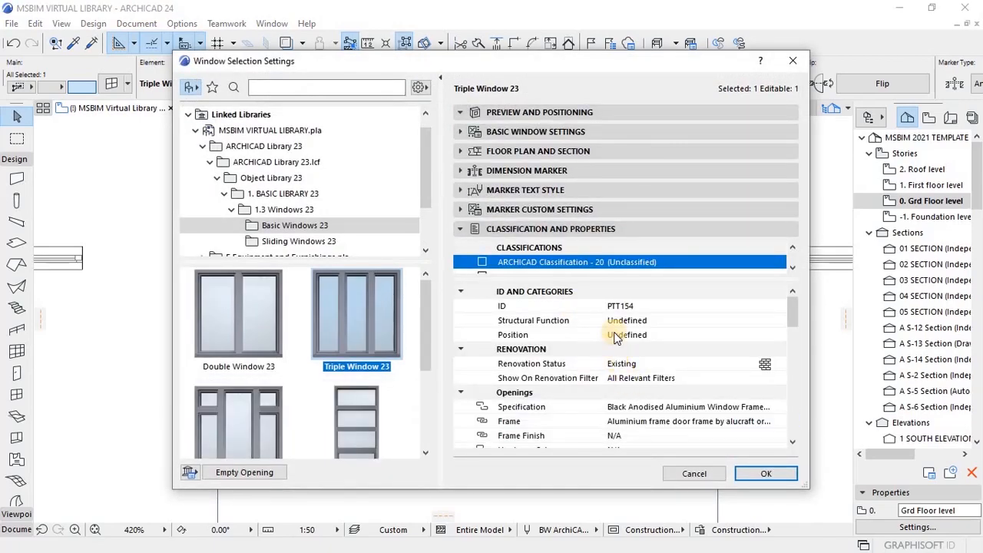
{"action": "left_click", "coordinate": [620, 305]}
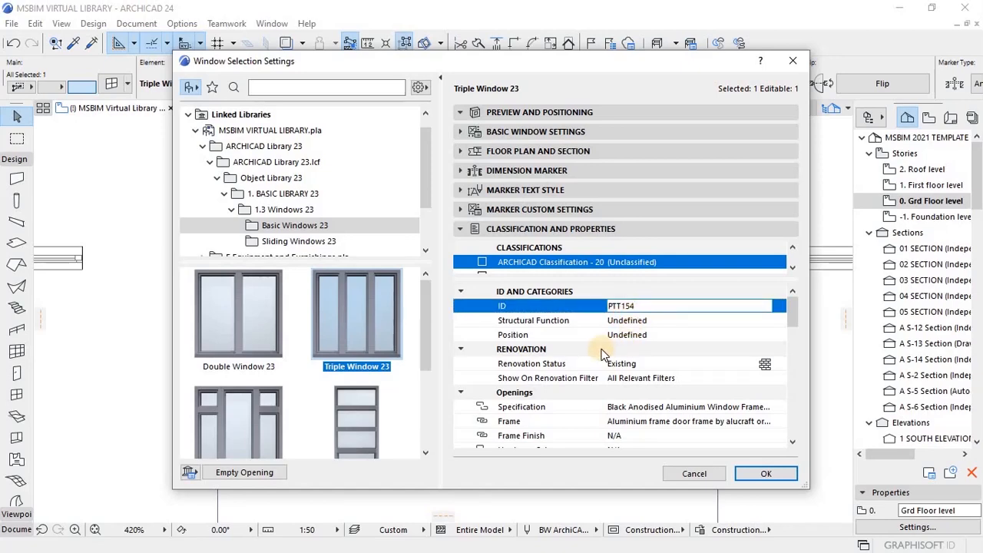
{"action": "scroll", "coordinate": [629, 369], "scroll_direction": "down", "scroll_amount": 1}
{"action": "left_click", "coordinate": [631, 365]}
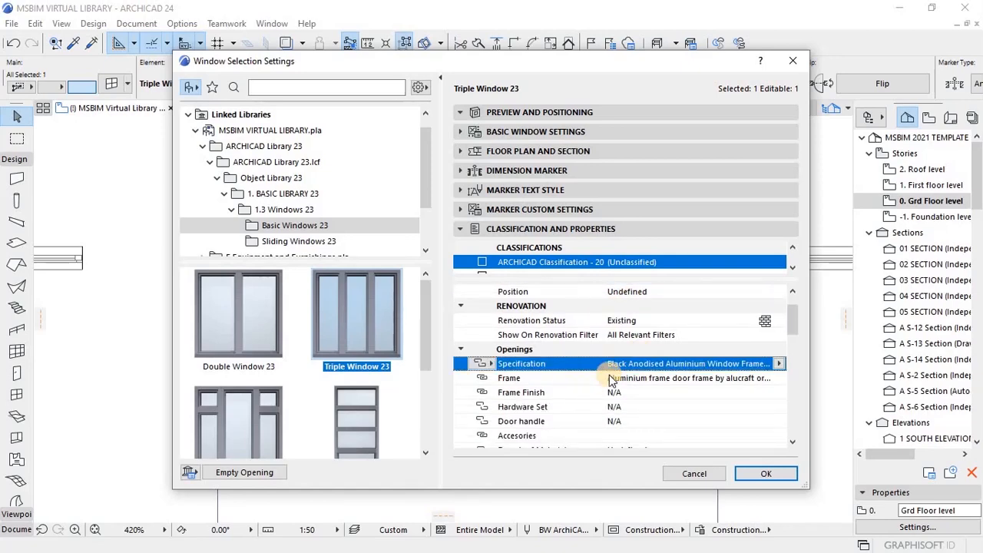
{"action": "left_click", "coordinate": [591, 378]}
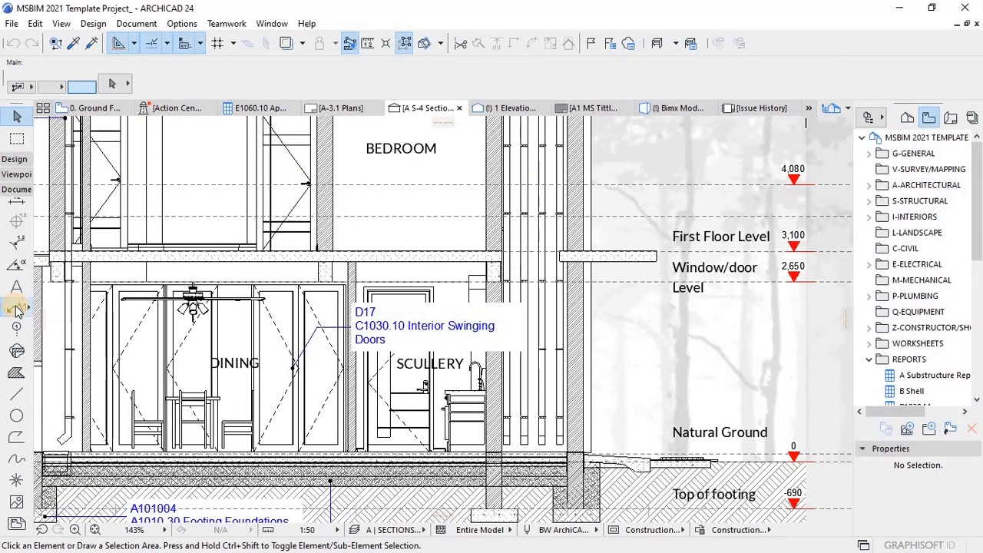
- In the template project's S-4 section, activate the Label tool and show the symbol label's content rows in its default settings
{"action": "left_click", "coordinate": [16, 307]}
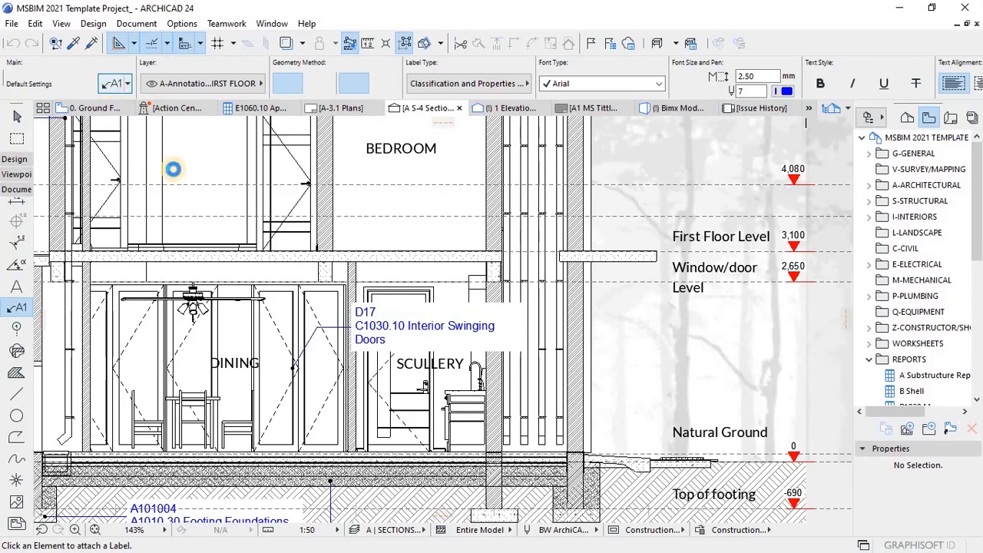
{"action": "key", "text": "ctrl+t"}
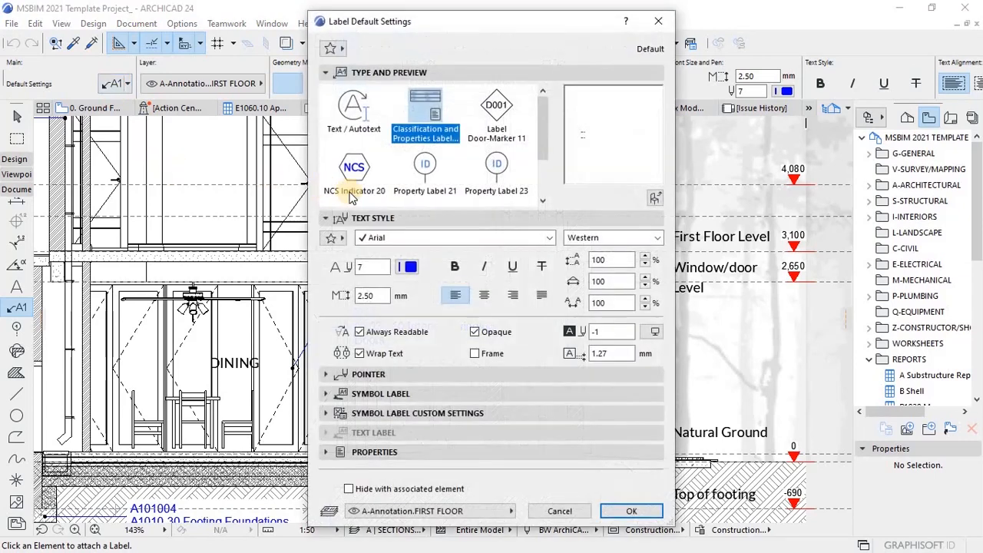
{"action": "left_click", "coordinate": [326, 454]}
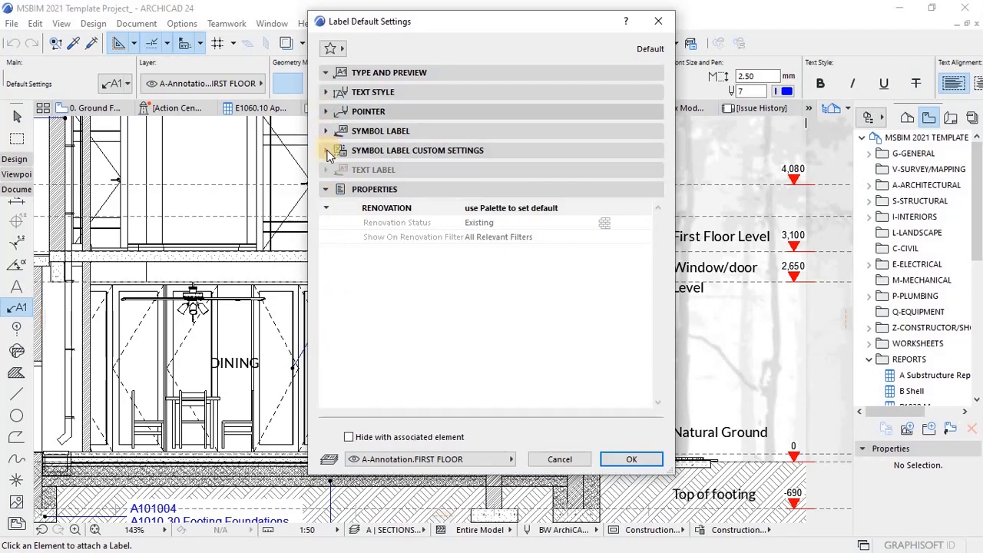
{"action": "left_click", "coordinate": [326, 152]}
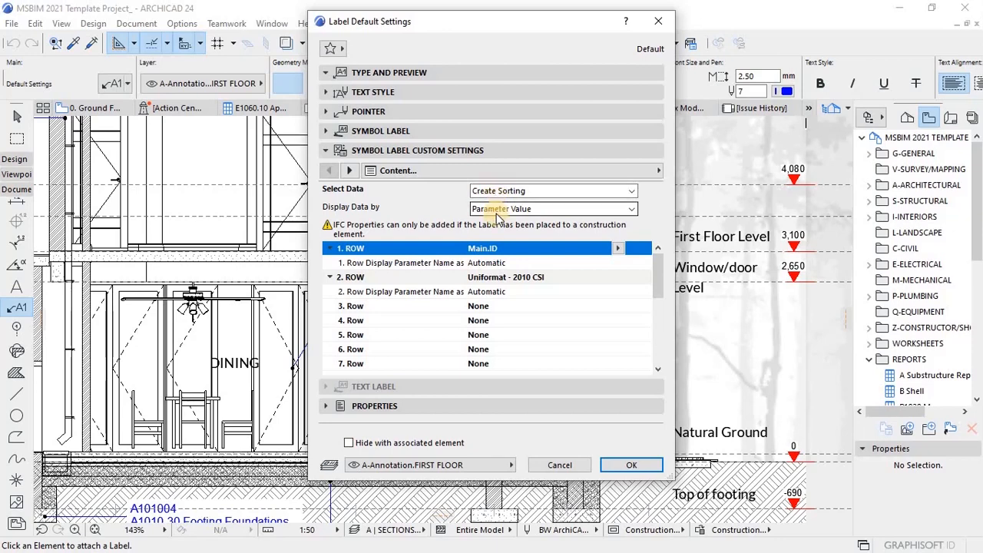
- Review the label's Main.ID and Uniformat - 2010 CSI rows and the parameter name display options, and accept the settings
{"action": "left_click", "coordinate": [519, 280]}
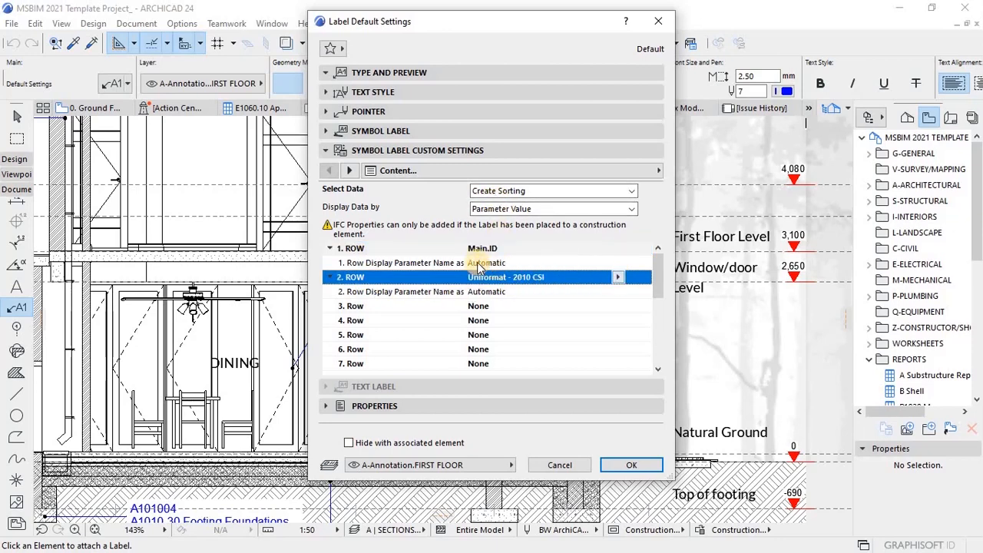
{"action": "left_click", "coordinate": [611, 263]}
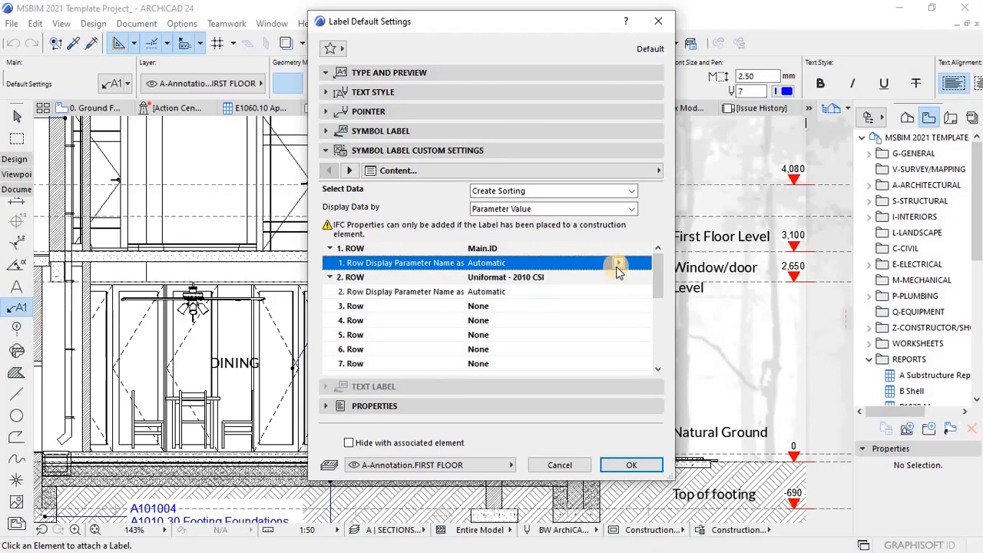
{"action": "left_click", "coordinate": [619, 262]}
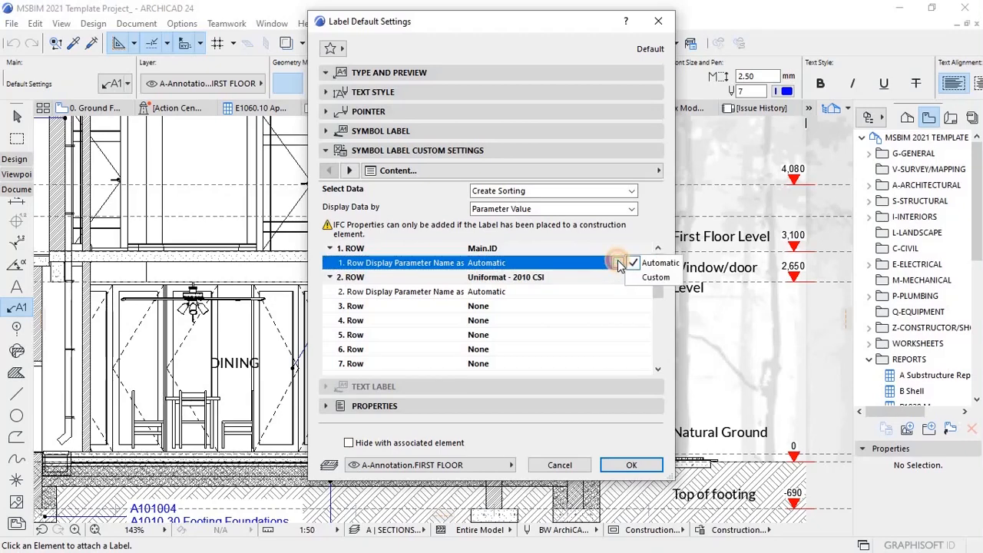
{"action": "left_click", "coordinate": [572, 275]}
{"action": "left_click", "coordinate": [500, 278]}
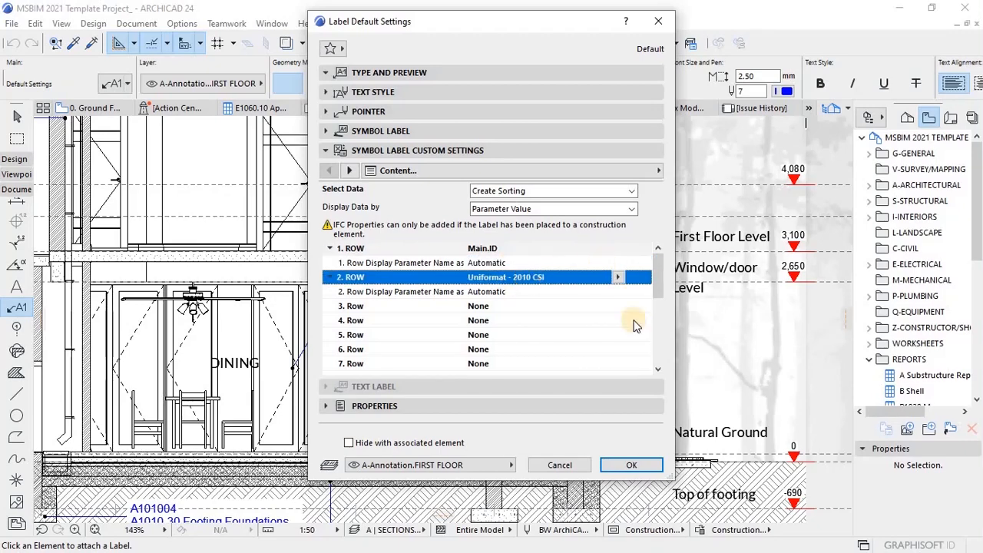
{"action": "left_click", "coordinate": [628, 464]}
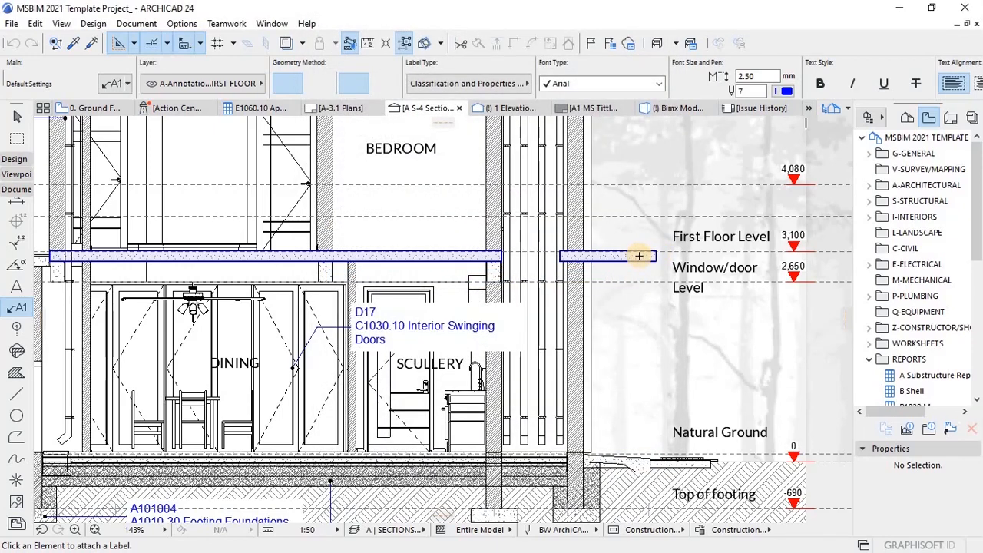
- Attach a classification label to the first-floor slab overhang outside the exterior wall and finish labelling
{"action": "left_click", "coordinate": [639, 246]}
{"action": "scroll", "coordinate": [522, 269], "scroll_direction": "down", "scroll_amount": 3}
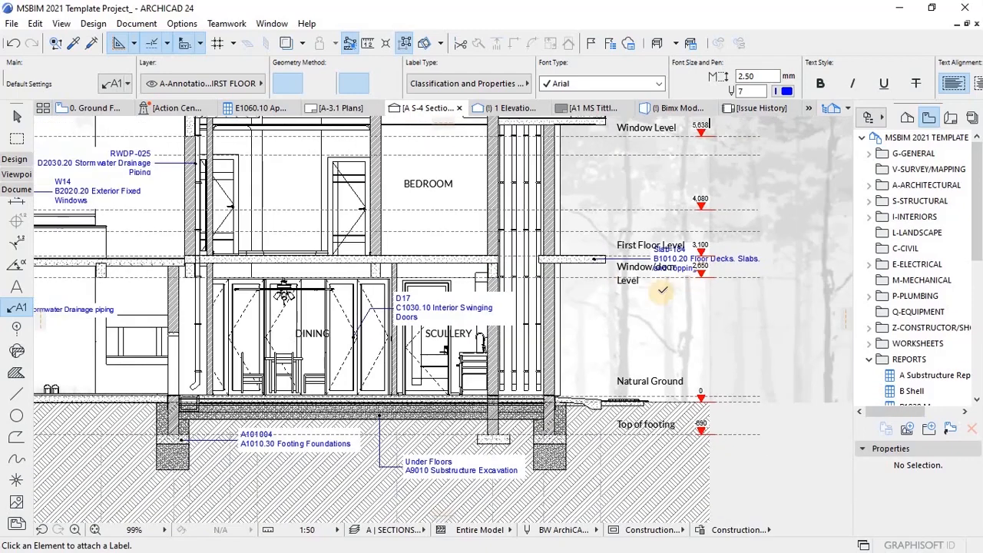
{"action": "key", "text": "Escape"}
- Move the slab label above the First Floor Level text so they no longer overlap, and deselect it
{"action": "left_click", "coordinate": [737, 263]}
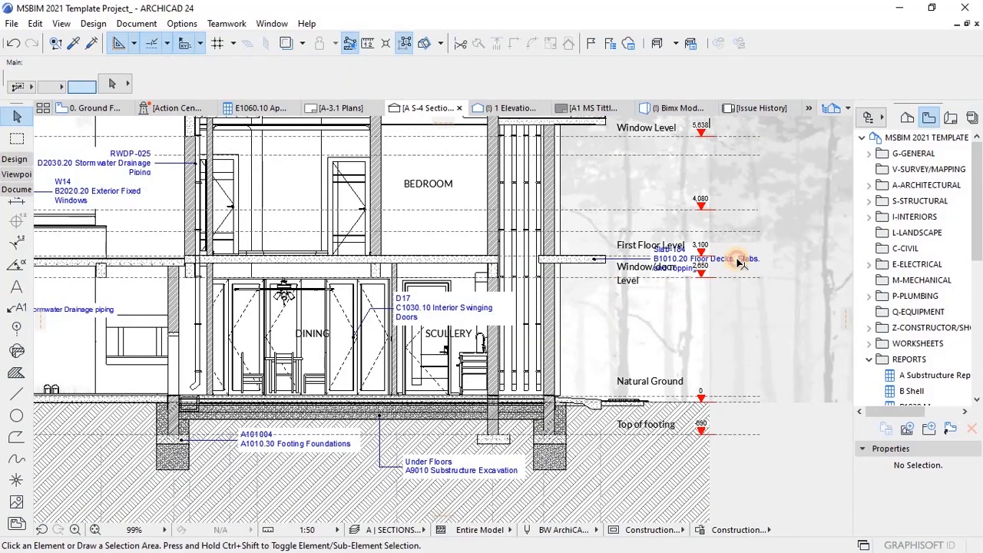
{"action": "left_click", "coordinate": [650, 278]}
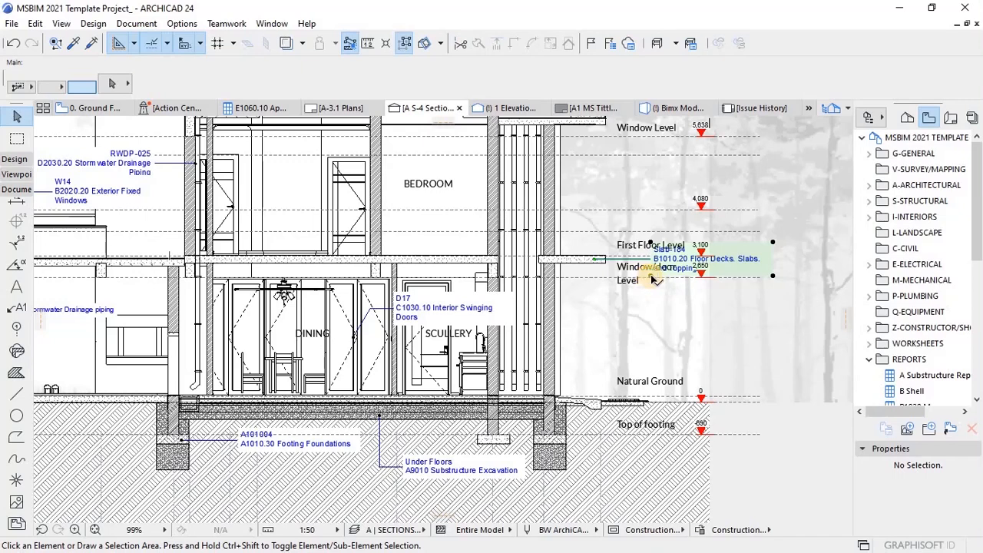
{"action": "left_click", "coordinate": [650, 275]}
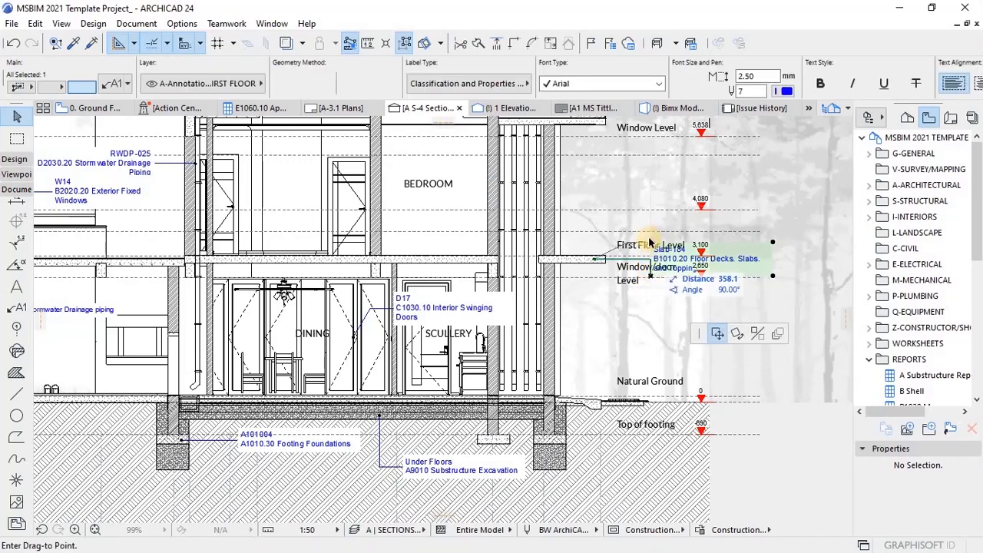
{"action": "left_click", "coordinate": [650, 231]}
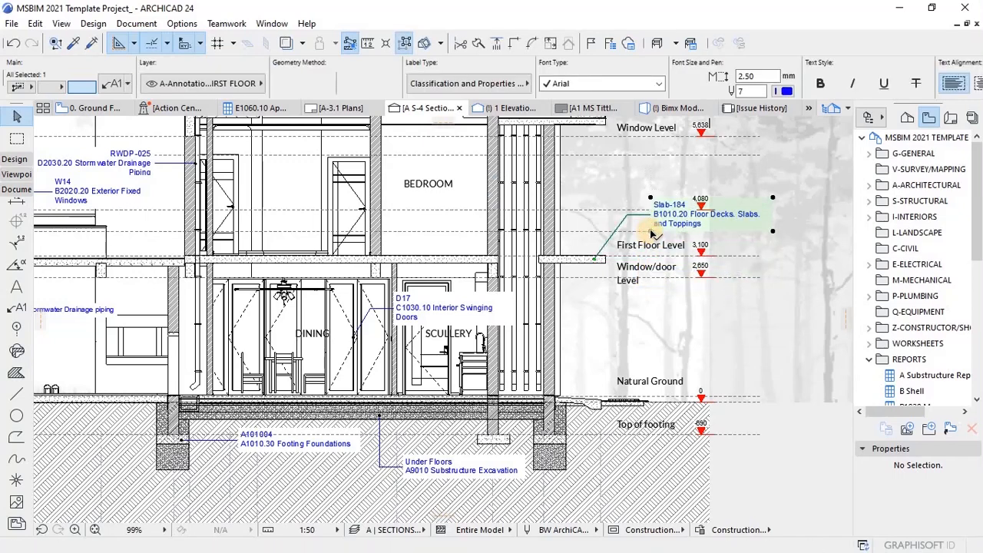
{"action": "left_click", "coordinate": [628, 241]}
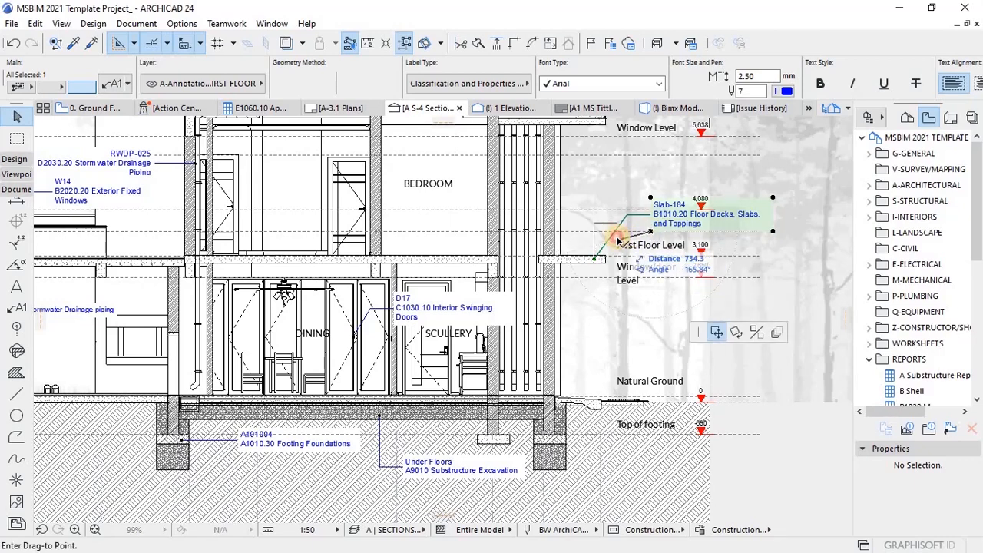
{"action": "left_click", "coordinate": [676, 234]}
{"action": "key", "text": "Escape"}
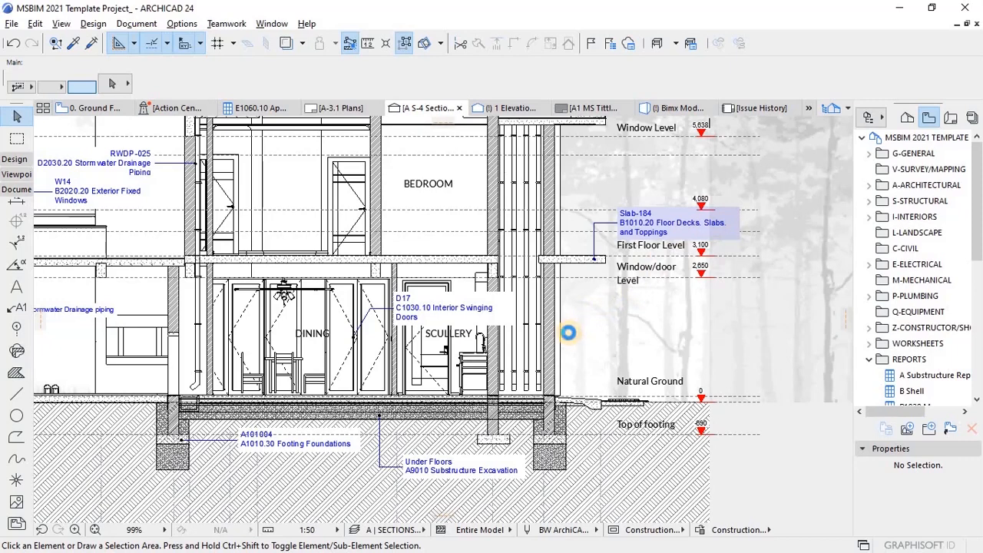
- Reuse the slab label's settings to attach a classification label to the ground-floor exterior wall beside the scullery
{"action": "key", "text": "alt+c"}
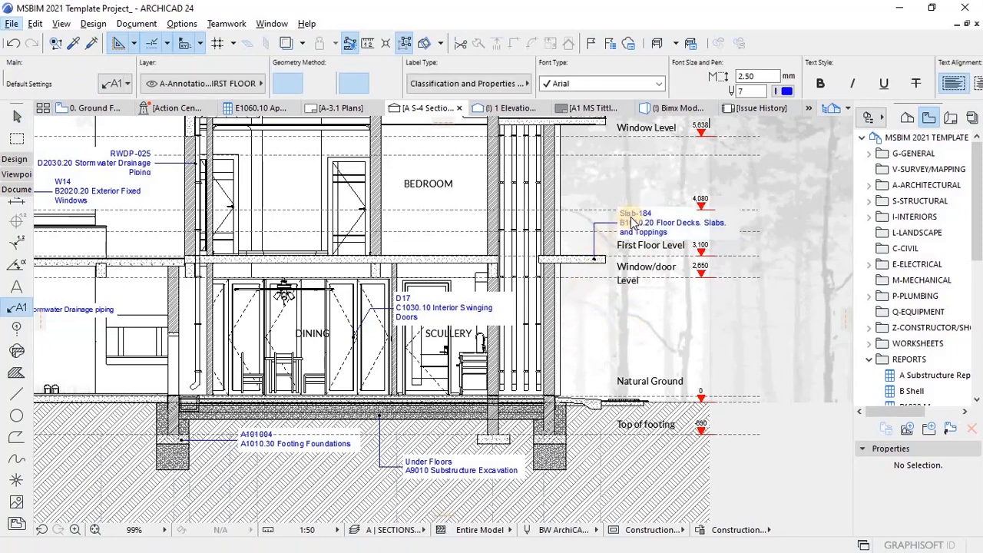
{"action": "scroll", "coordinate": [625, 316], "scroll_direction": "up", "scroll_amount": 5}
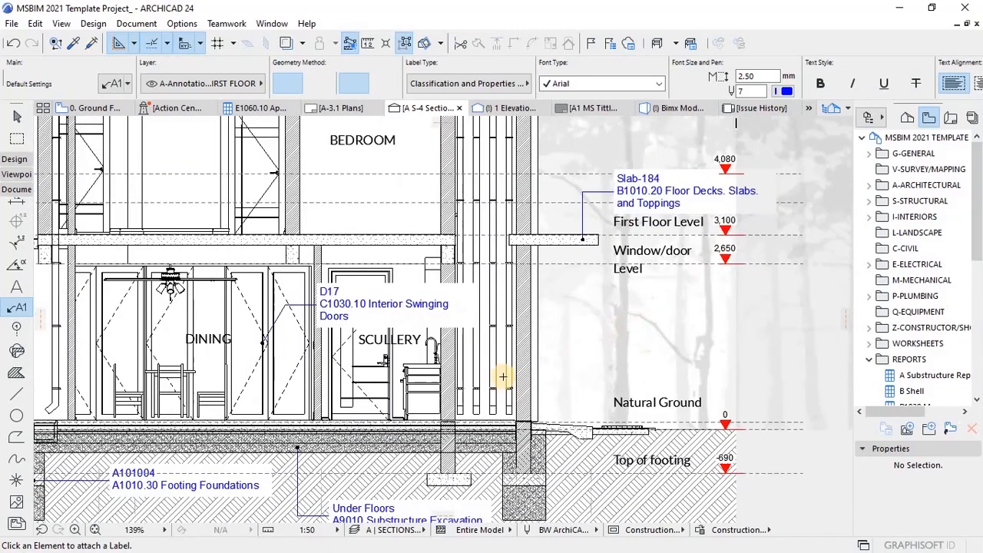
{"action": "left_click", "coordinate": [472, 370]}
{"action": "left_click", "coordinate": [548, 367]}
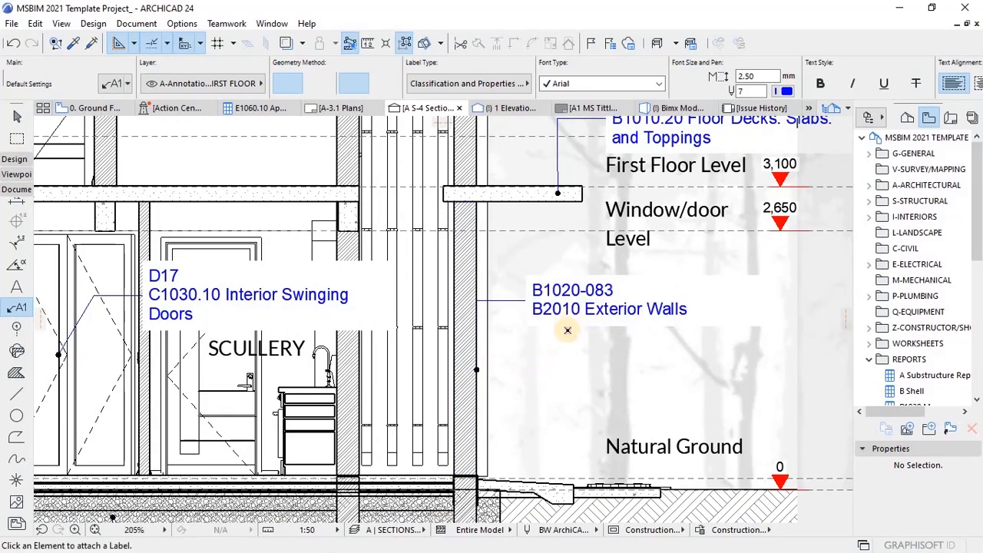
{"action": "key", "text": "Escape"}
- Move the exterior wall label slightly outward and down from the wall, and deselect it
{"action": "left_click", "coordinate": [528, 322]}
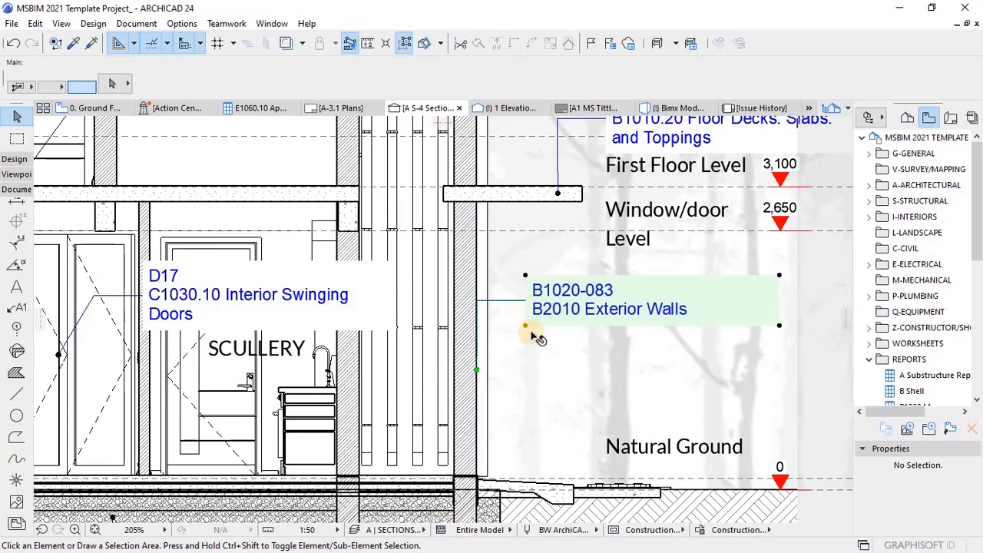
{"action": "left_click", "coordinate": [525, 326]}
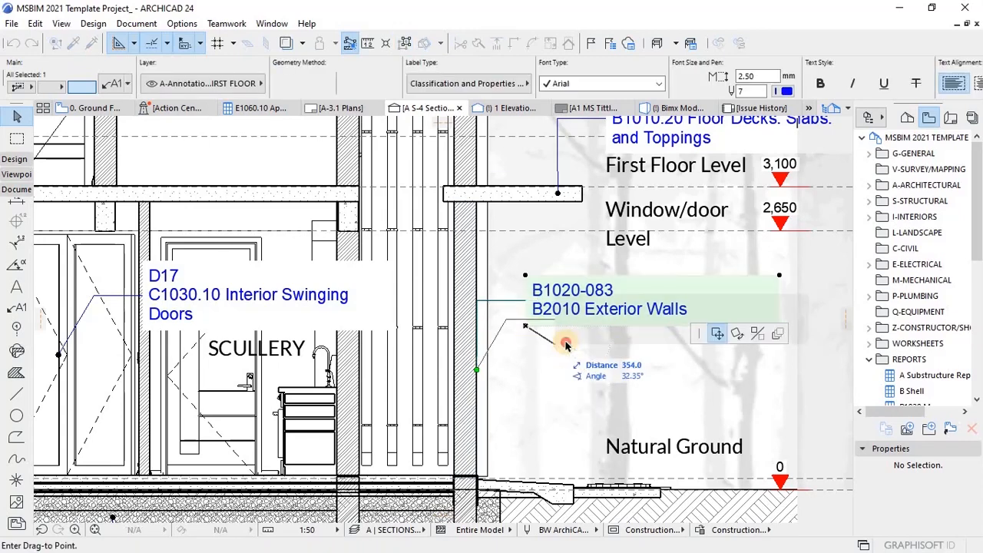
{"action": "left_click", "coordinate": [565, 343]}
{"action": "key", "text": "Escape"}
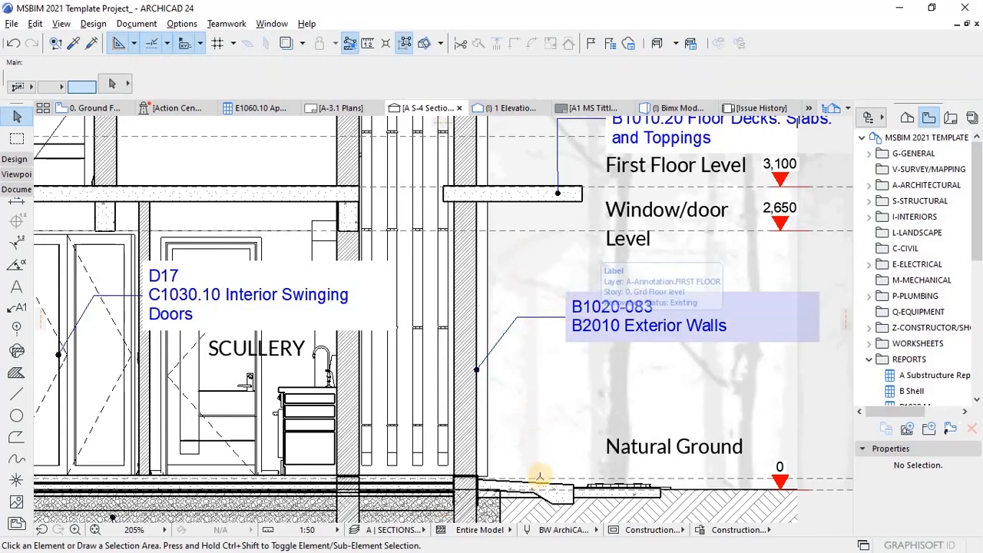
- Attach a classification label to the pavement outside the exterior wall and move it above the Natural Ground text
{"action": "key", "text": "l"}
{"action": "left_click", "coordinate": [538, 482]}
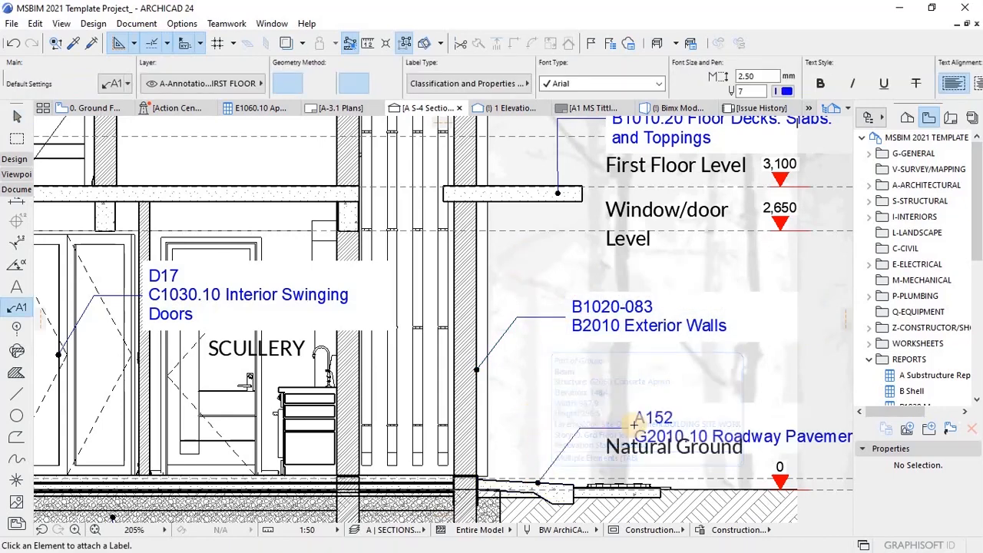
{"action": "left_click", "coordinate": [635, 424]}
{"action": "key", "text": "Escape"}
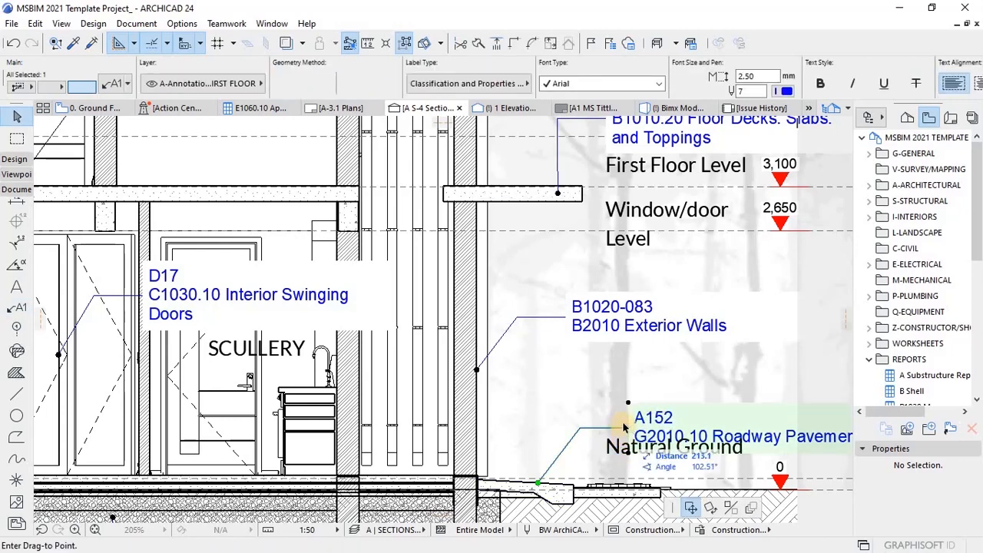
{"action": "left_click", "coordinate": [623, 427]}
{"action": "left_click", "coordinate": [622, 398]}
- Reuse the pavement label's settings to attach a classification label to the gutter beam below the roof parapet, placed beside the parapet
{"action": "scroll", "coordinate": [569, 412], "scroll_direction": "down", "scroll_amount": 3}
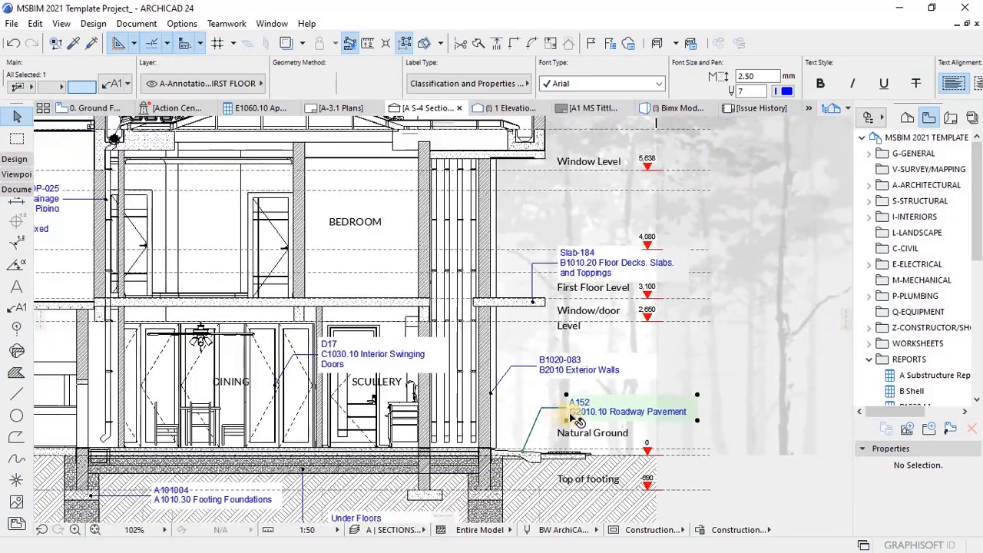
{"action": "left_click", "coordinate": [573, 410], "text": "alt"}
{"action": "scroll", "coordinate": [547, 311], "scroll_direction": "down", "scroll_amount": 3}
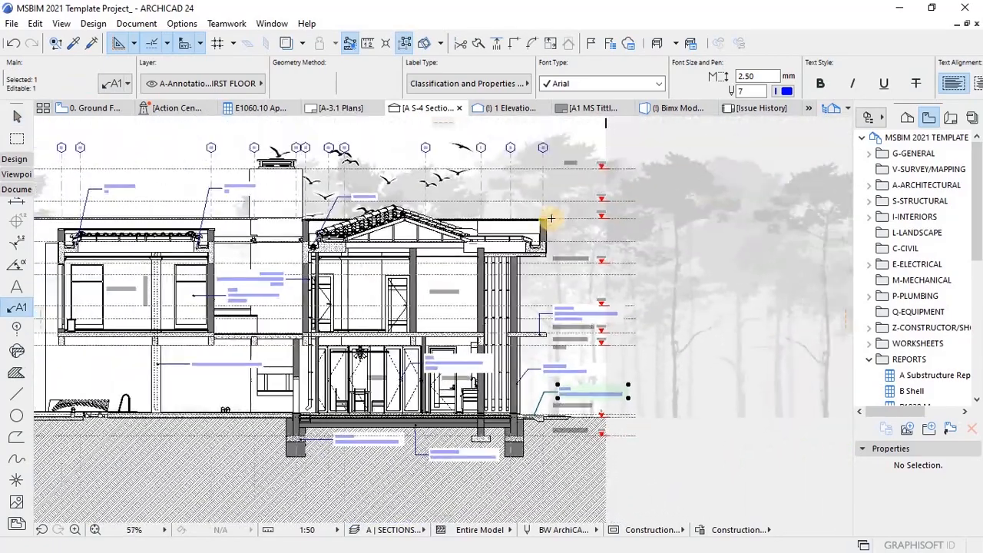
{"action": "scroll", "coordinate": [549, 219], "scroll_direction": "up", "scroll_amount": 3}
{"action": "scroll", "coordinate": [541, 292], "scroll_direction": "up", "scroll_amount": 4}
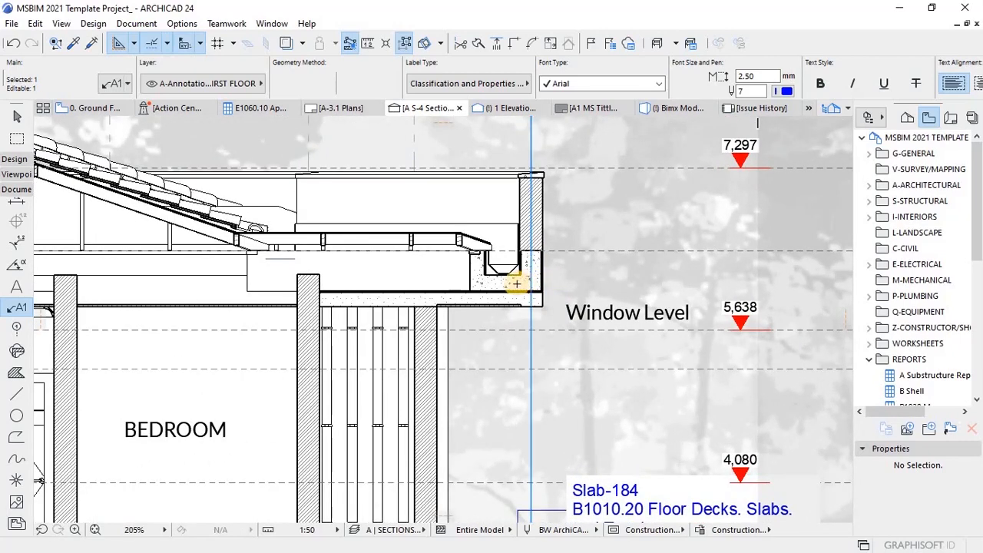
{"action": "left_click", "coordinate": [499, 282]}
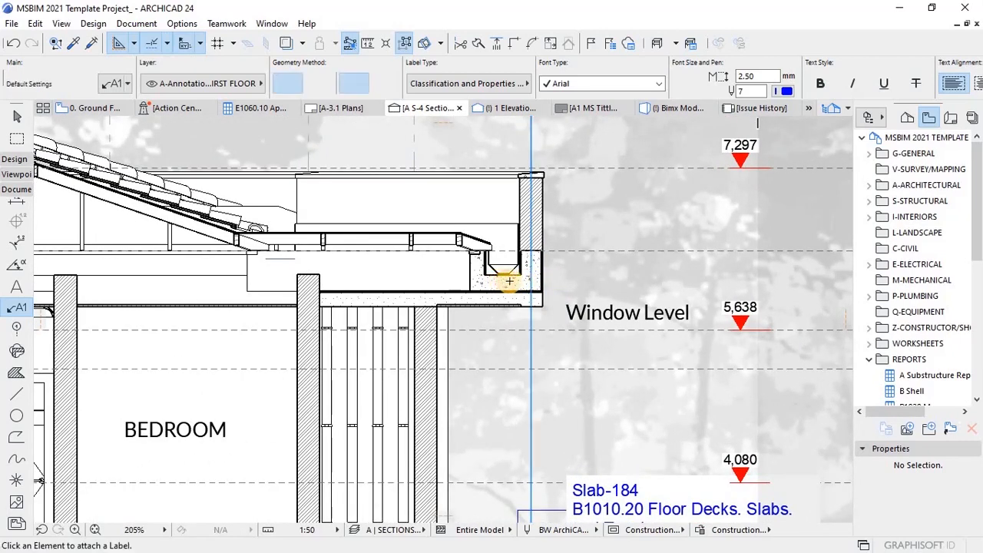
{"action": "left_click", "coordinate": [585, 247]}
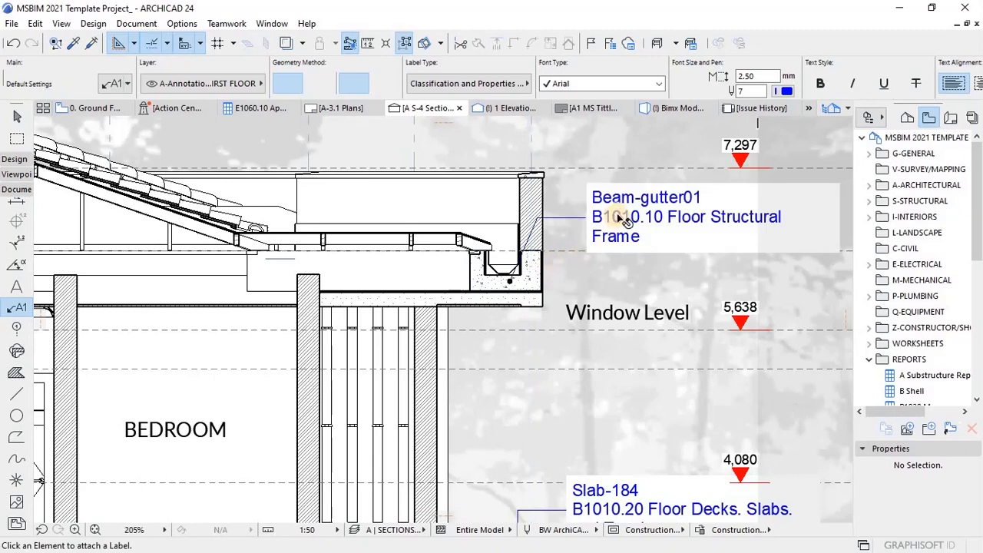
{"action": "key", "text": "Escape"}
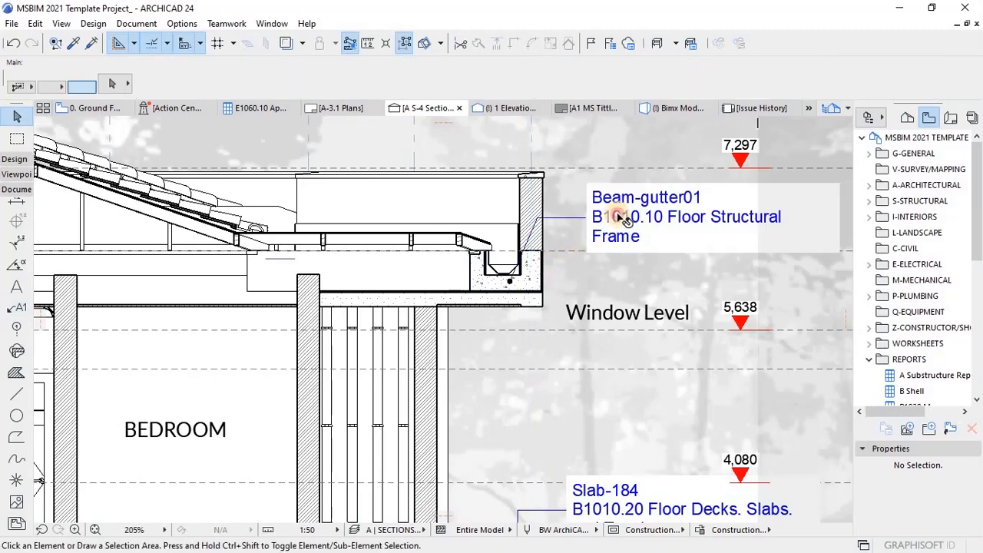
- Pick up the gutter beam label's settings for a new classification label
{"action": "left_click", "coordinate": [583, 258]}
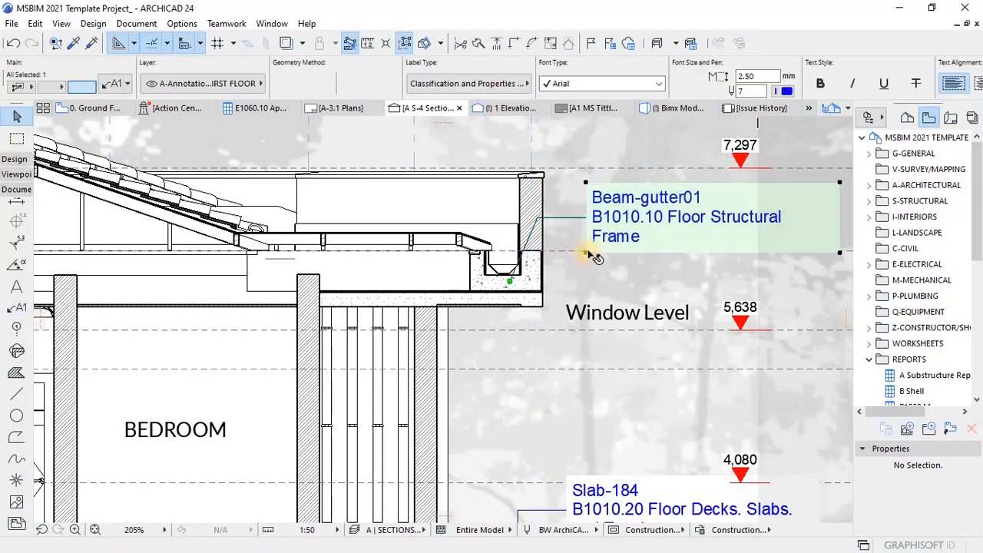
{"action": "key", "text": "Escape"}
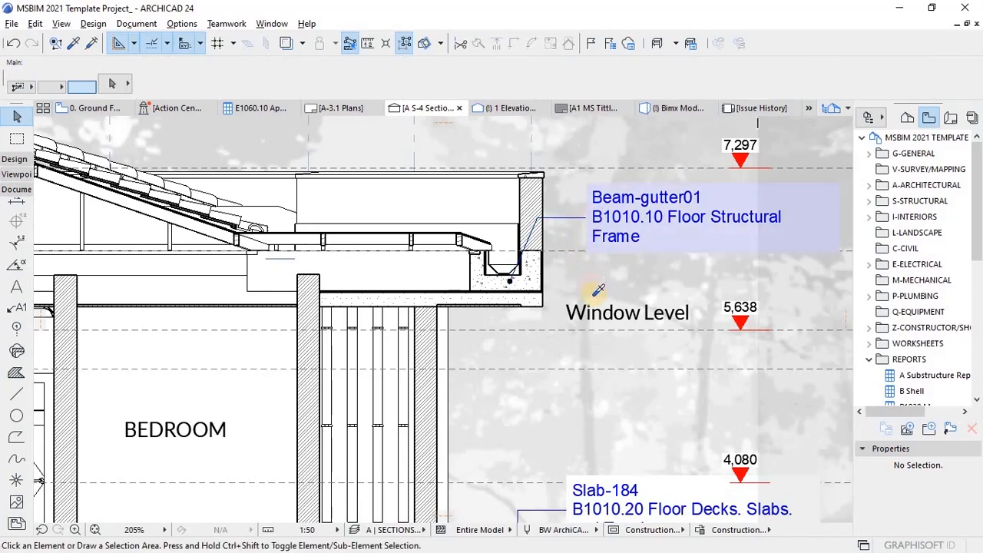
{"action": "key", "text": "alt+l"}
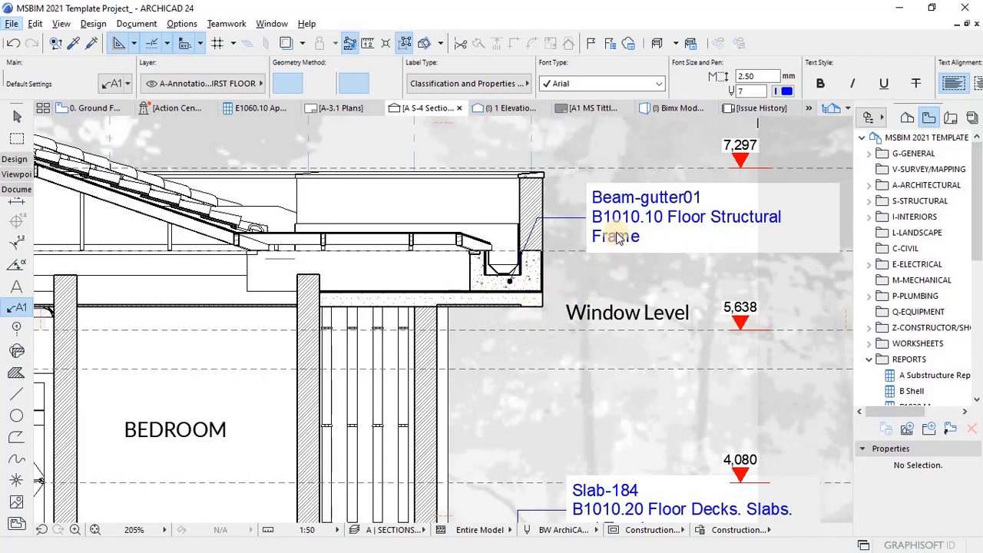
- Try to attach a classification label to the outer end of the parapet coping above the gutter beam, and undo it
{"action": "scroll", "coordinate": [599, 287], "scroll_direction": "down", "scroll_amount": 5}
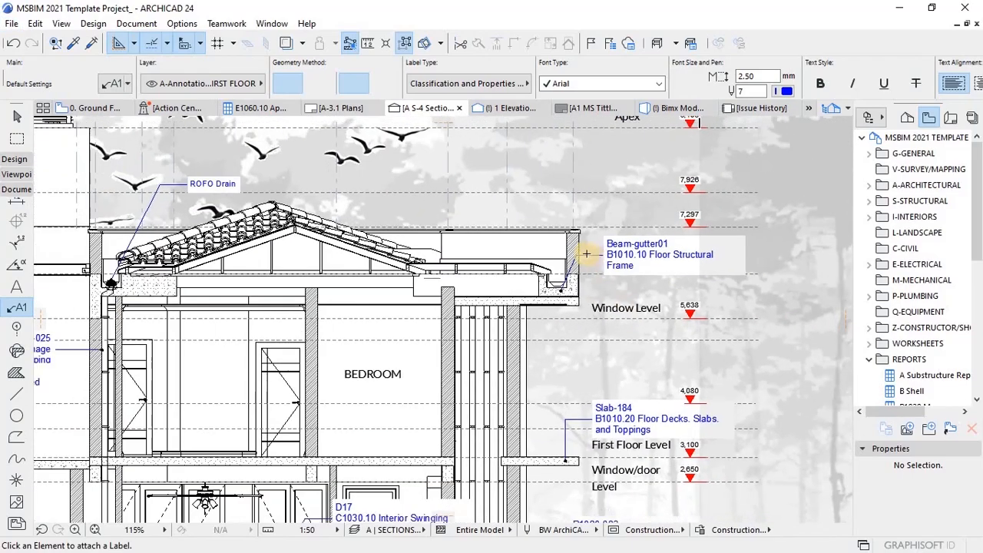
{"action": "scroll", "coordinate": [598, 287], "scroll_direction": "up", "scroll_amount": 6}
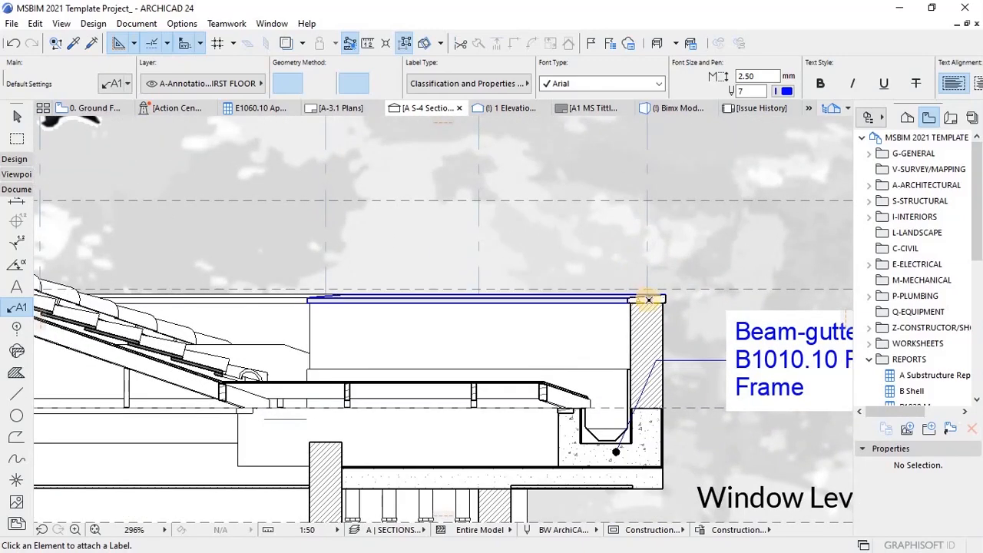
{"action": "left_click", "coordinate": [659, 298]}
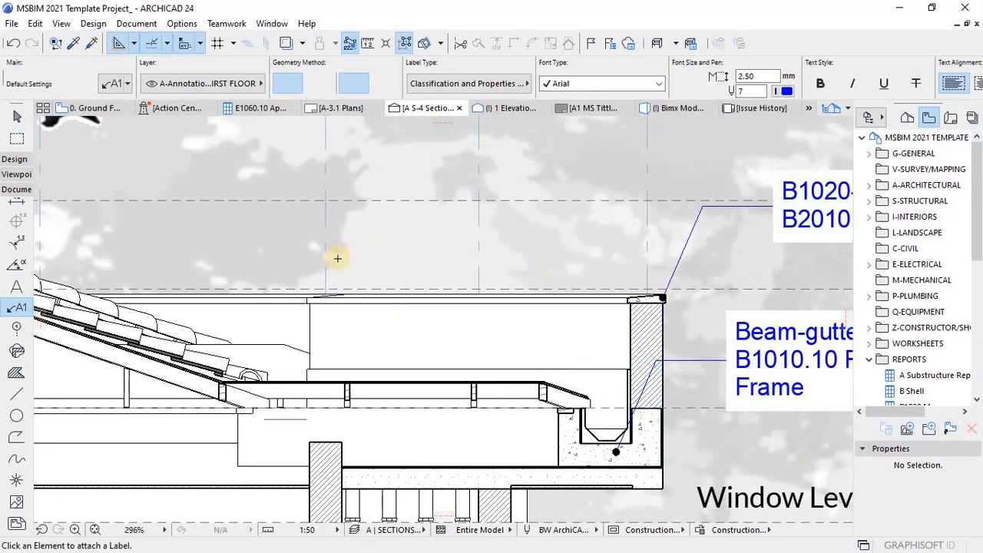
{"action": "scroll", "coordinate": [337, 258], "scroll_direction": "down", "scroll_amount": 2}
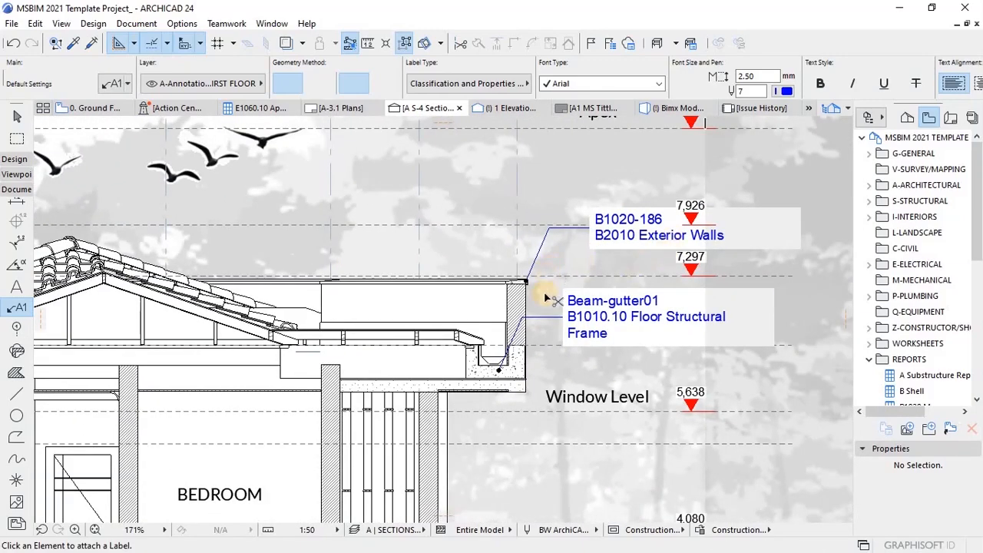
{"action": "key", "text": "ctrl+z"}
- Attach a classification label to the parapet's coping above the gutter beam and move it slightly inward and up
{"action": "scroll", "coordinate": [491, 280], "scroll_direction": "up", "scroll_amount": 4}
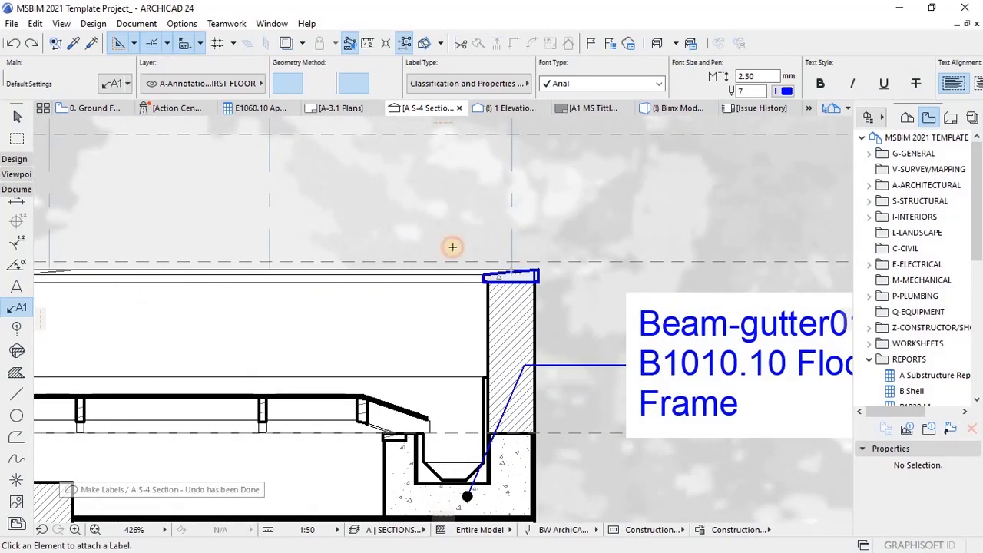
{"action": "left_click", "coordinate": [453, 273]}
{"action": "scroll", "coordinate": [653, 215], "scroll_direction": "down", "scroll_amount": 3}
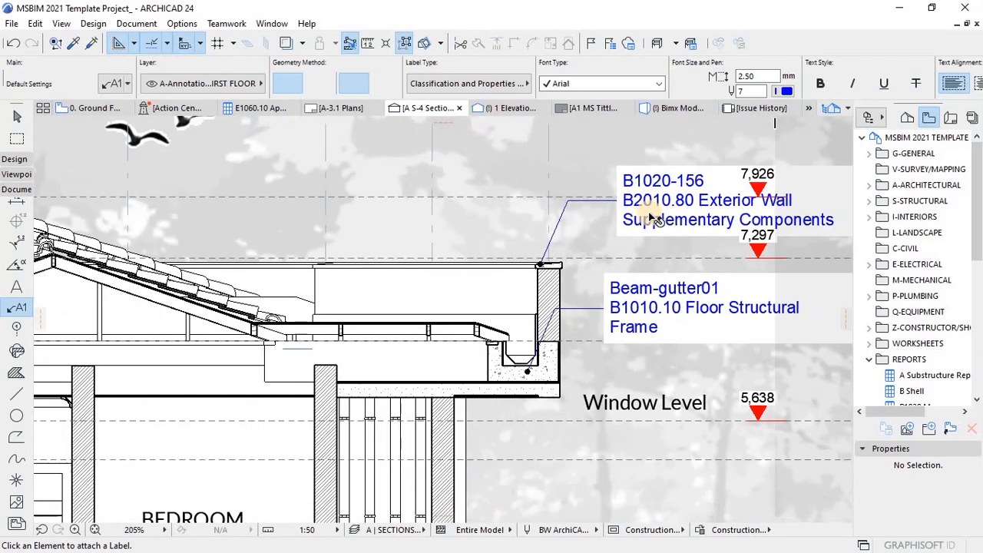
{"action": "key", "text": "Escape"}
{"action": "left_click", "coordinate": [619, 235]}
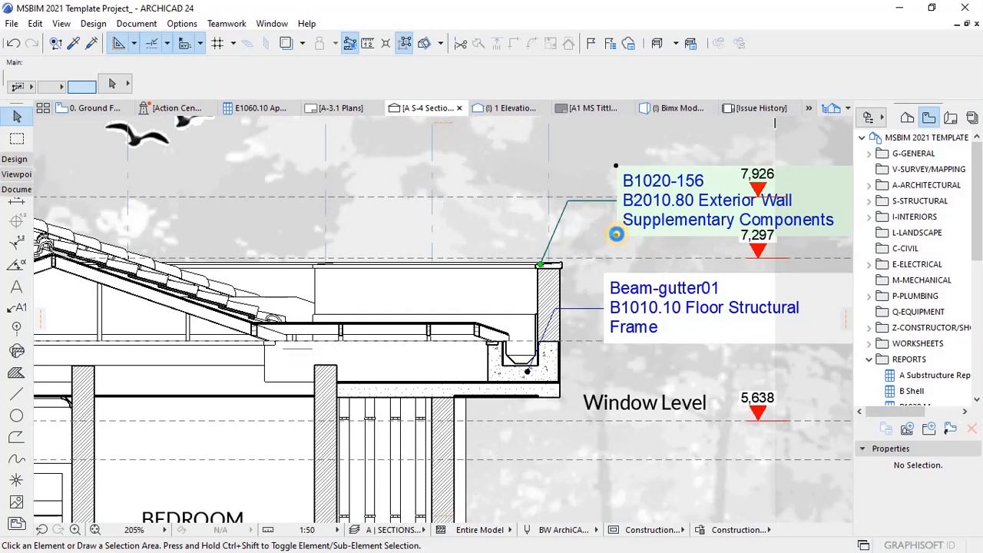
{"action": "left_click", "coordinate": [615, 235]}
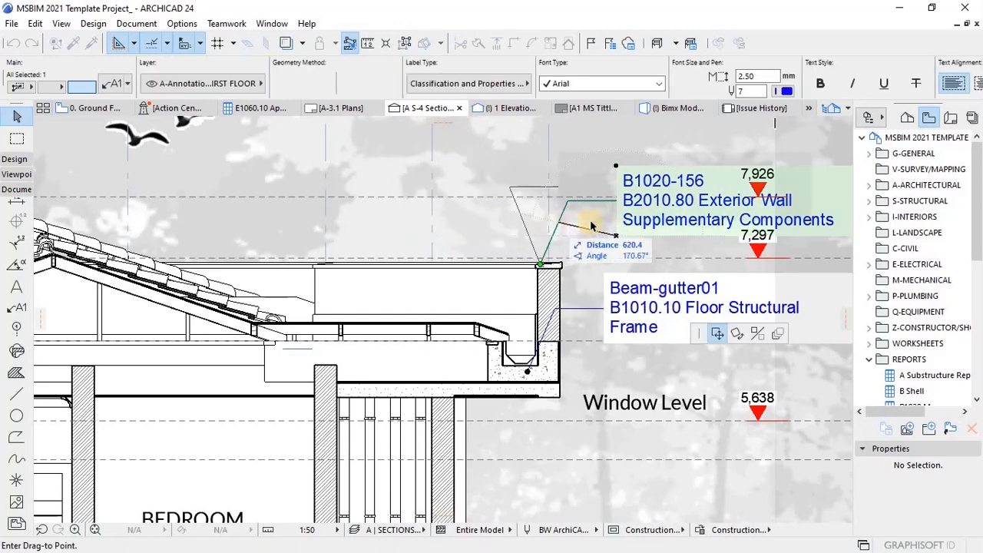
{"action": "left_click", "coordinate": [542, 223]}
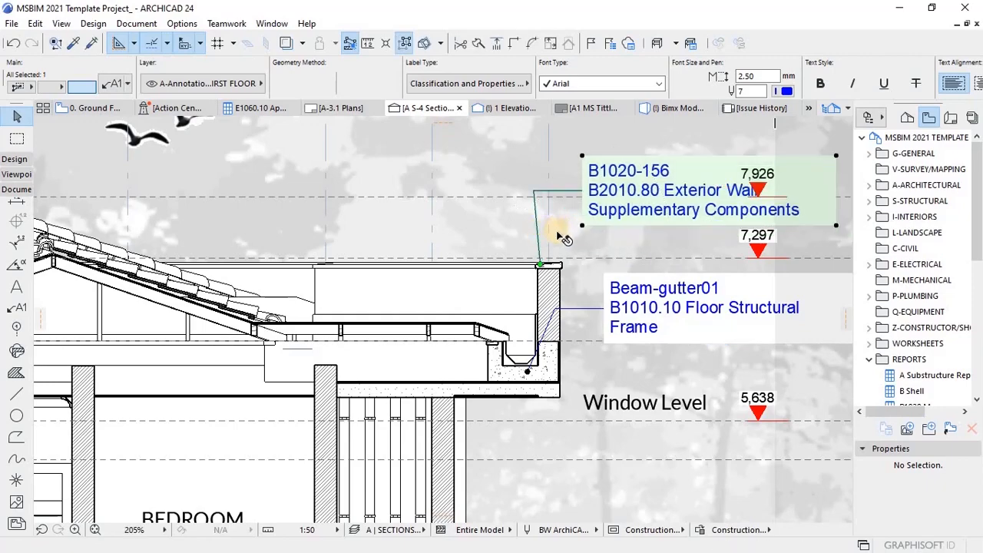
- Mirror the coping label about a vertical axis at its inner edge and shift it further inward above the pitched roof
{"action": "scroll", "coordinate": [554, 227], "scroll_direction": "down", "scroll_amount": 3}
{"action": "key", "text": "ctrl+m"}
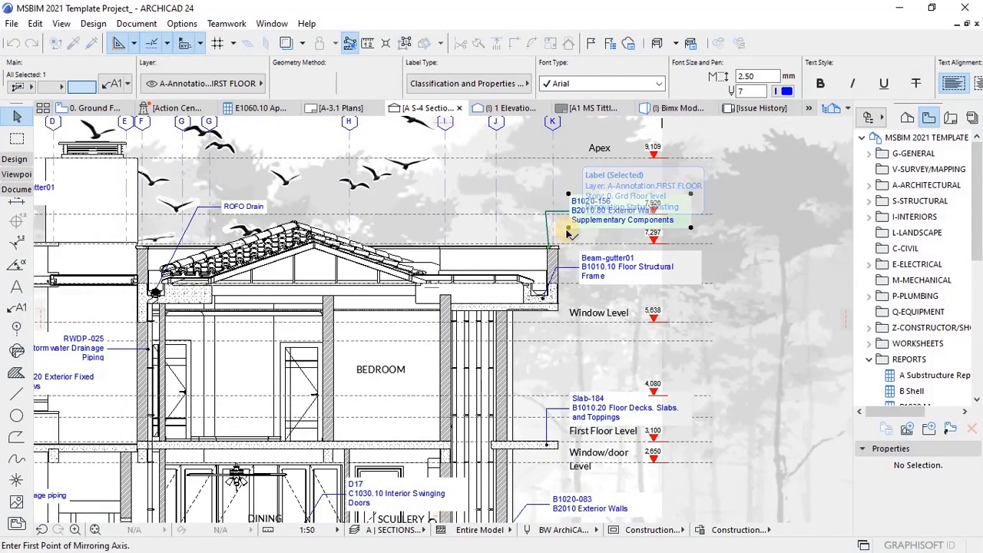
{"action": "left_click", "coordinate": [570, 258]}
{"action": "left_click", "coordinate": [570, 234]}
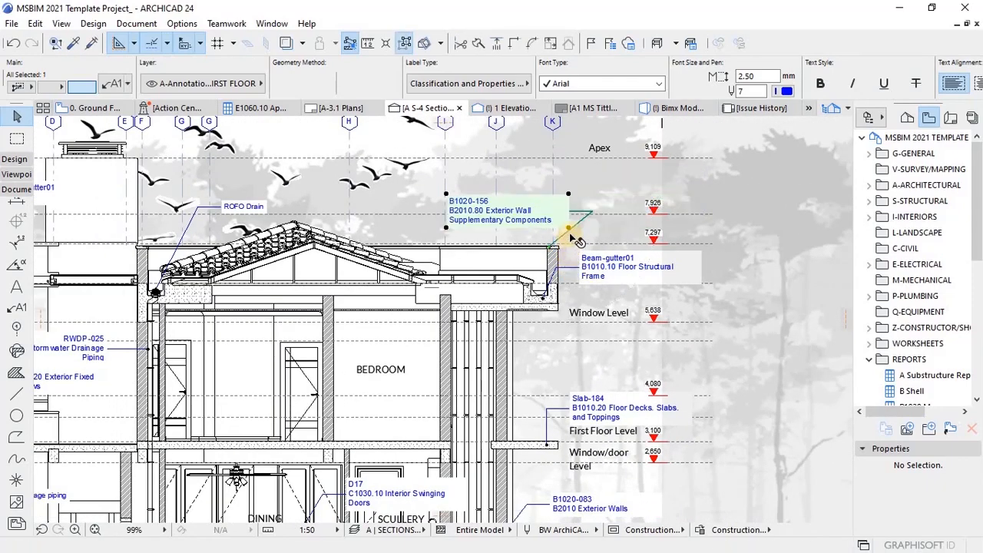
{"action": "left_click", "coordinate": [568, 228]}
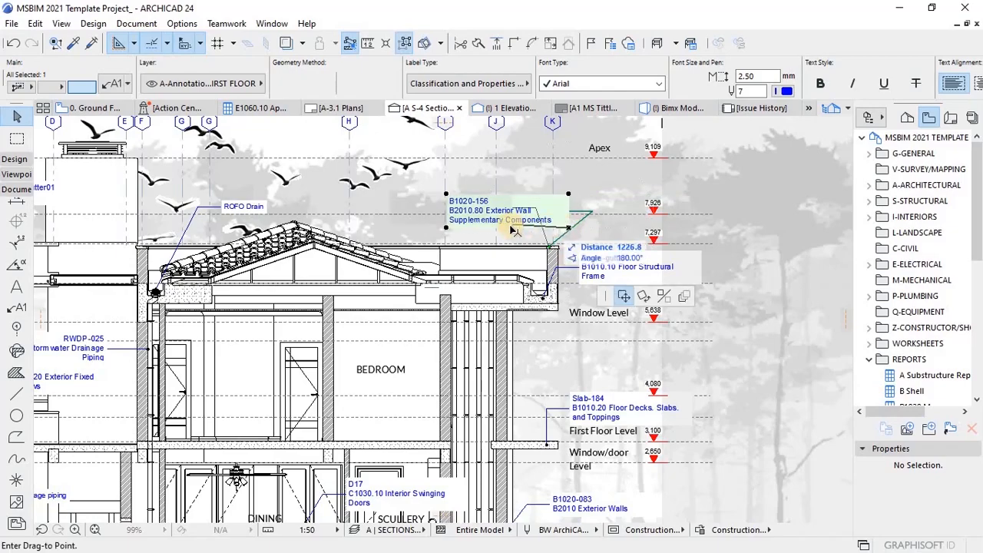
{"action": "left_click", "coordinate": [512, 227]}
{"action": "key", "text": "Escape"}
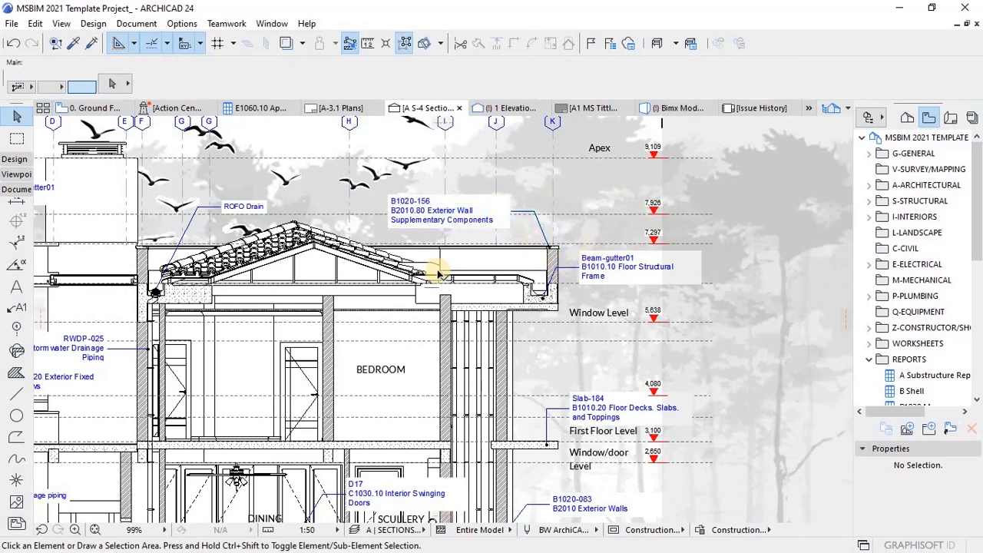
- Try to attach a classification label to the roof framing above the bedroom with the RWDP duct, and undo it
{"action": "scroll", "coordinate": [382, 283], "scroll_direction": "down", "scroll_amount": 3}
{"action": "scroll", "coordinate": [532, 225], "scroll_direction": "up", "scroll_amount": 2}
{"action": "scroll", "coordinate": [532, 226], "scroll_direction": "up", "scroll_amount": 2}
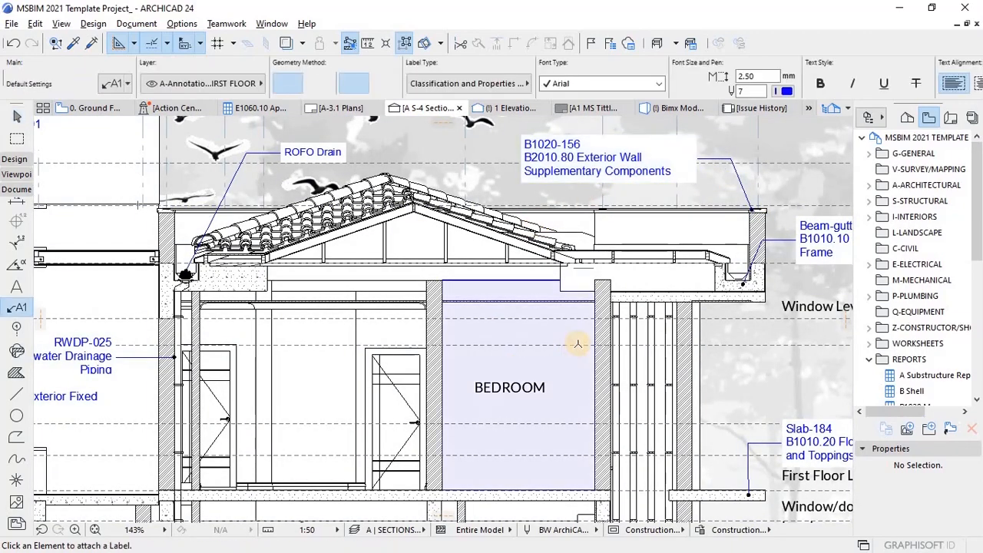
{"action": "scroll", "coordinate": [576, 343], "scroll_direction": "down", "scroll_amount": 6}
{"action": "scroll", "coordinate": [345, 332], "scroll_direction": "up", "scroll_amount": 3}
{"action": "scroll", "coordinate": [365, 278], "scroll_direction": "up", "scroll_amount": 4}
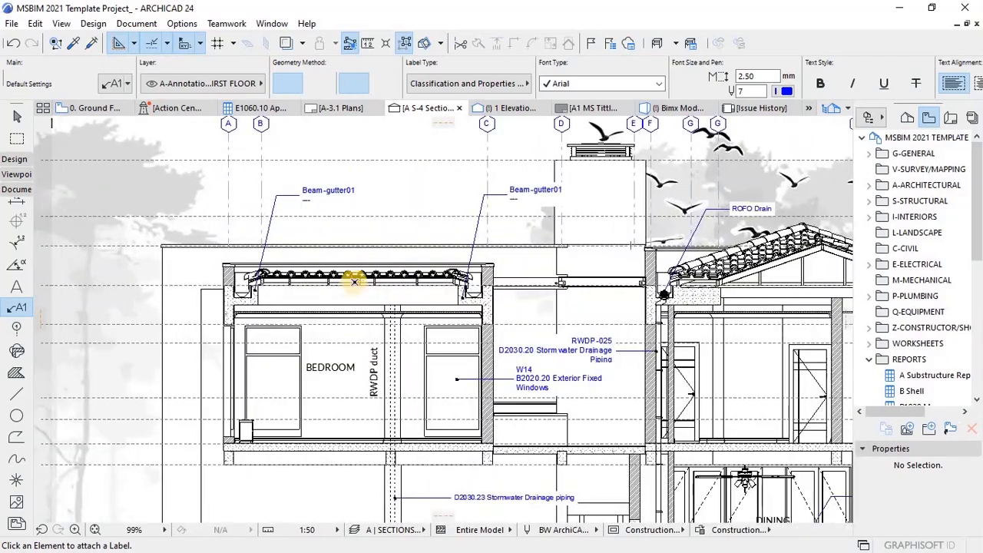
{"action": "left_click", "coordinate": [311, 273]}
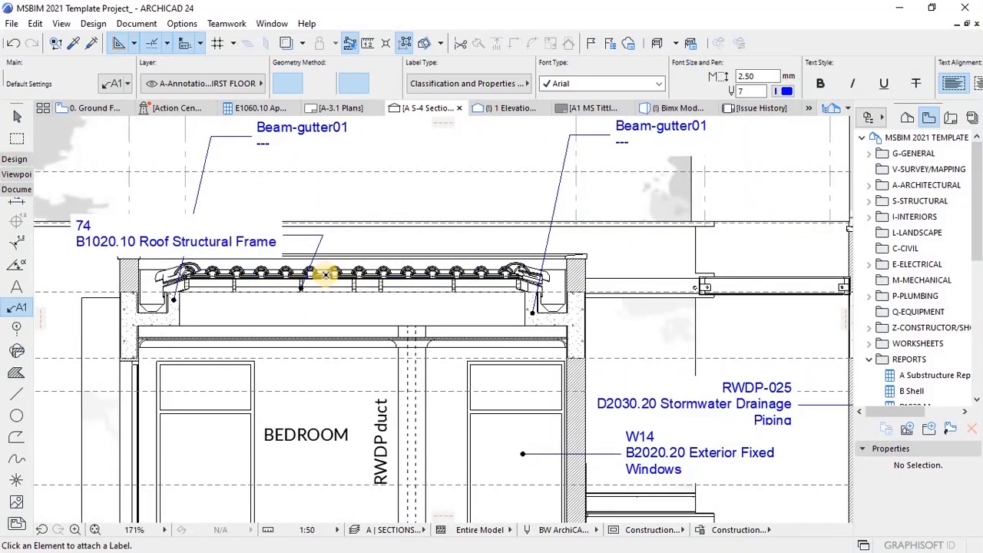
{"action": "key", "text": "ctrl+z"}
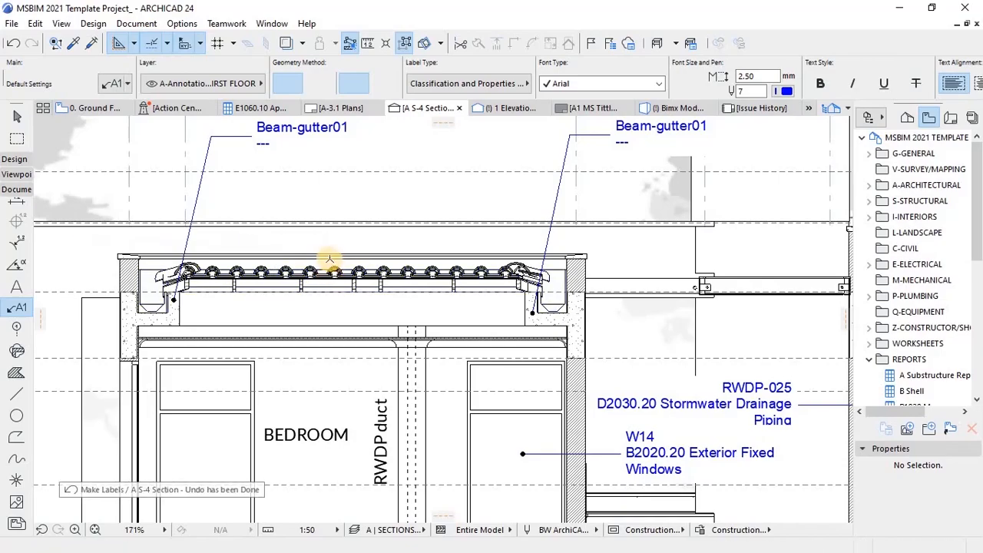
{"action": "scroll", "coordinate": [323, 275], "scroll_direction": "down", "scroll_amount": 4}
{"action": "scroll", "coordinate": [592, 395], "scroll_direction": "down", "scroll_amount": 3}
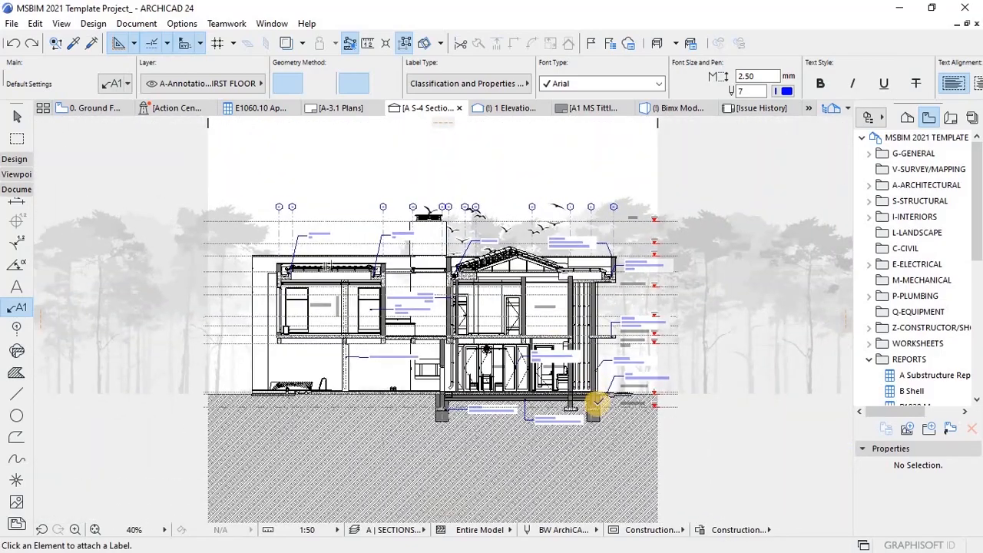
{"action": "scroll", "coordinate": [560, 386], "scroll_direction": "up", "scroll_amount": 5}
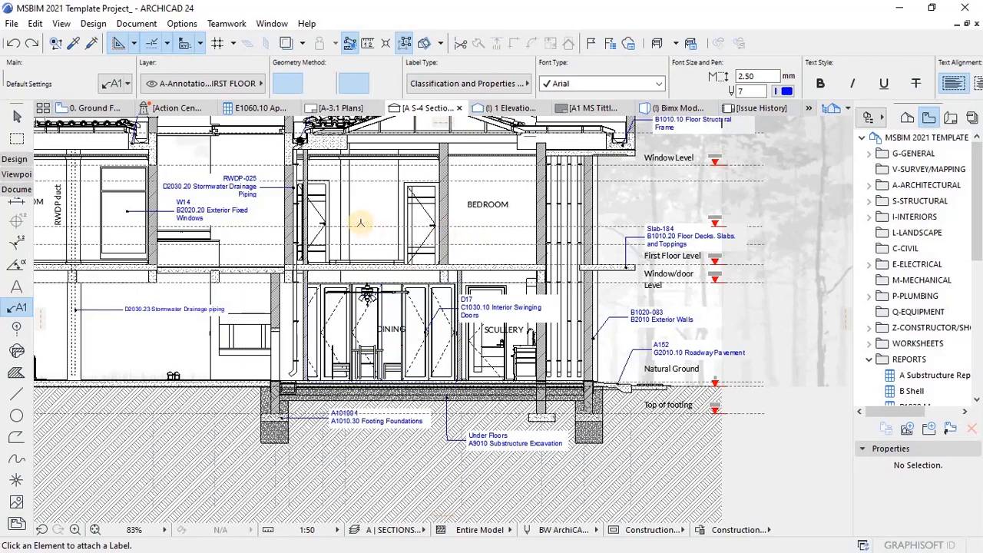
{"action": "key", "text": "Escape"}
{"action": "scroll", "coordinate": [652, 307], "scroll_direction": "down", "scroll_amount": 3}
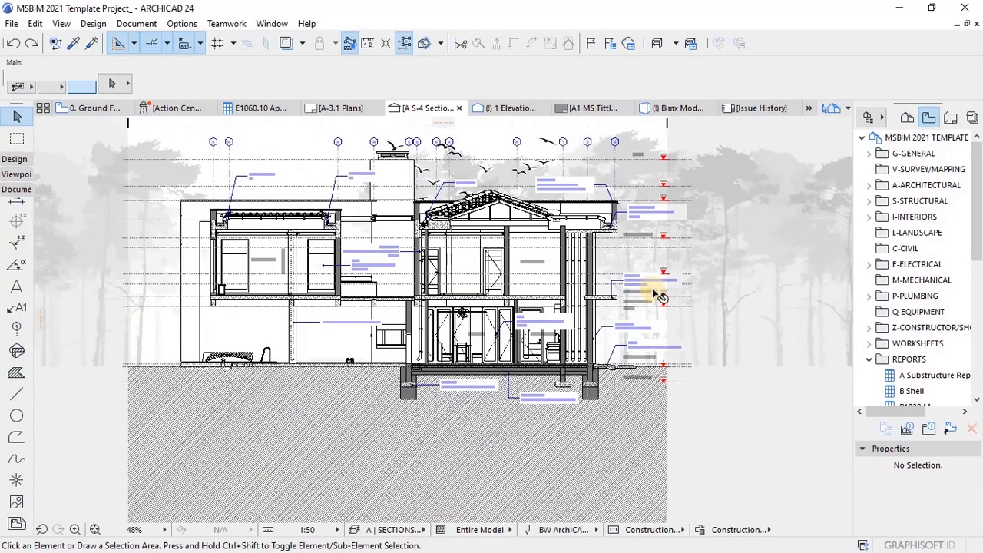
- Open the label default settings, browse the saved label favorites in the MISCELLANEOUS folder, and close without applying any
{"action": "scroll", "coordinate": [655, 284], "scroll_direction": "up", "scroll_amount": 5}
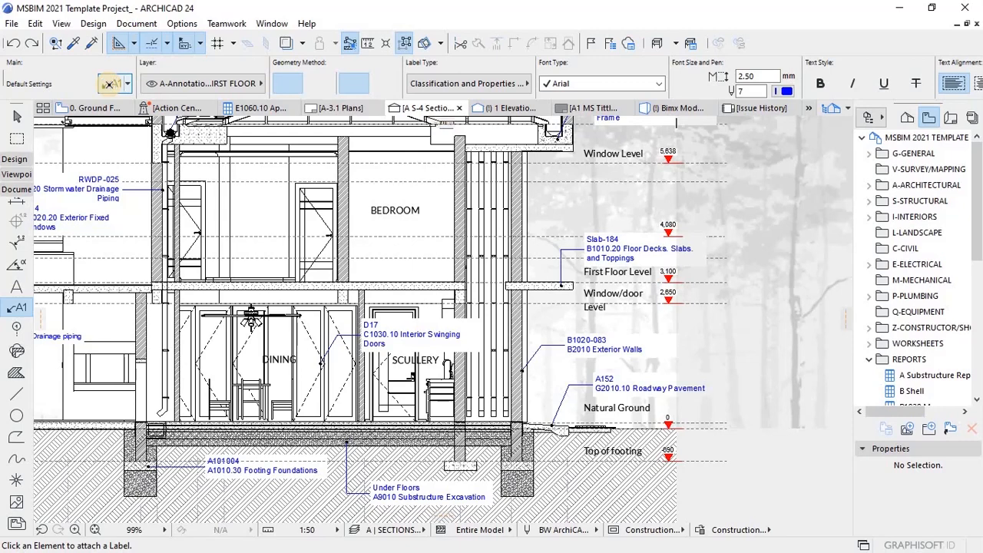
{"action": "left_click", "coordinate": [112, 83]}
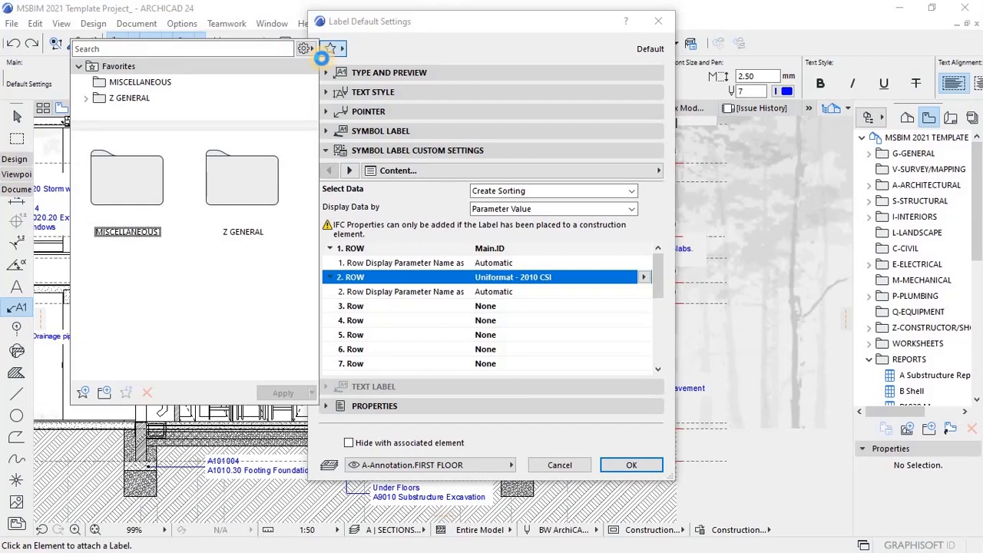
{"action": "left_click", "coordinate": [131, 82]}
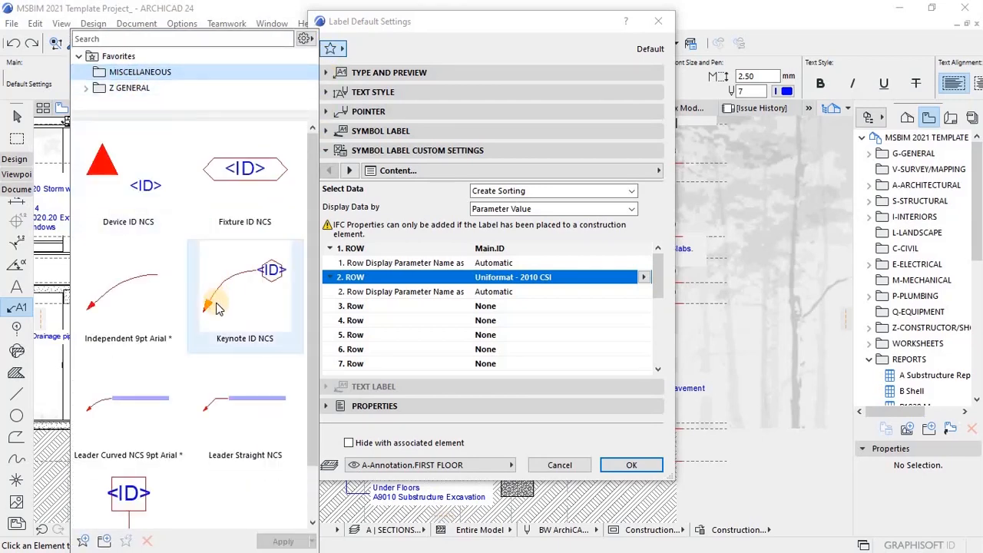
{"action": "scroll", "coordinate": [215, 330], "scroll_direction": "down", "scroll_amount": 1}
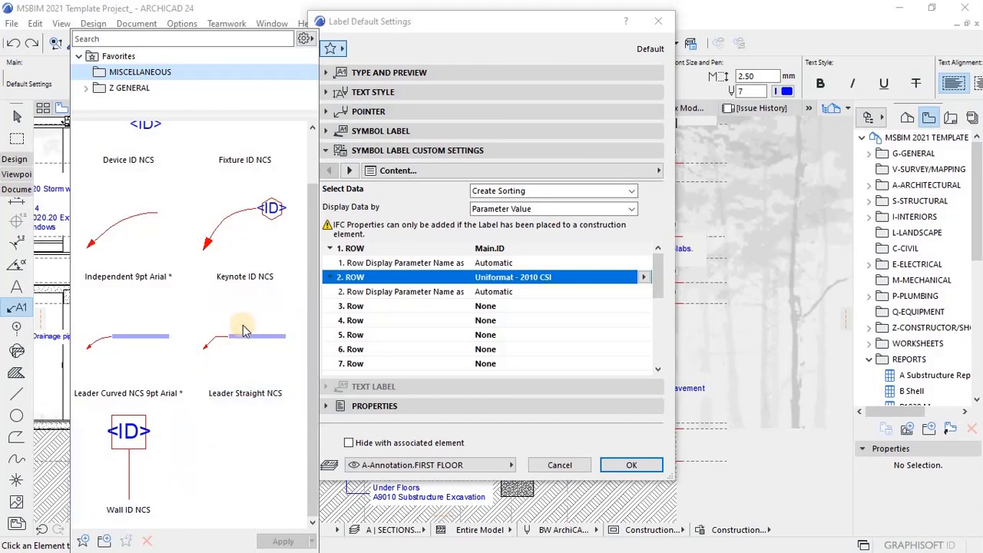
{"action": "scroll", "coordinate": [246, 308], "scroll_direction": "up", "scroll_amount": 1}
{"action": "left_click", "coordinate": [672, 55]}
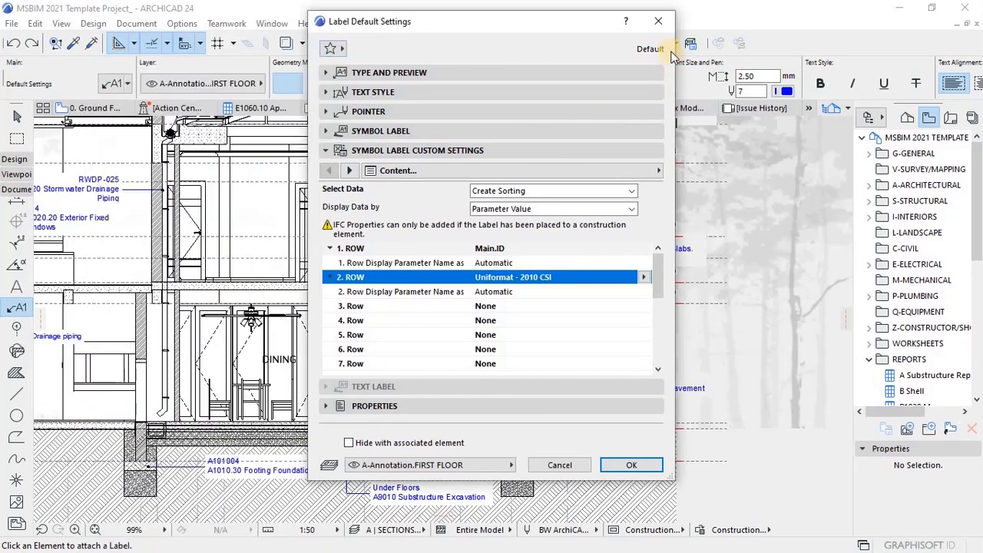
{"action": "left_click", "coordinate": [659, 22]}
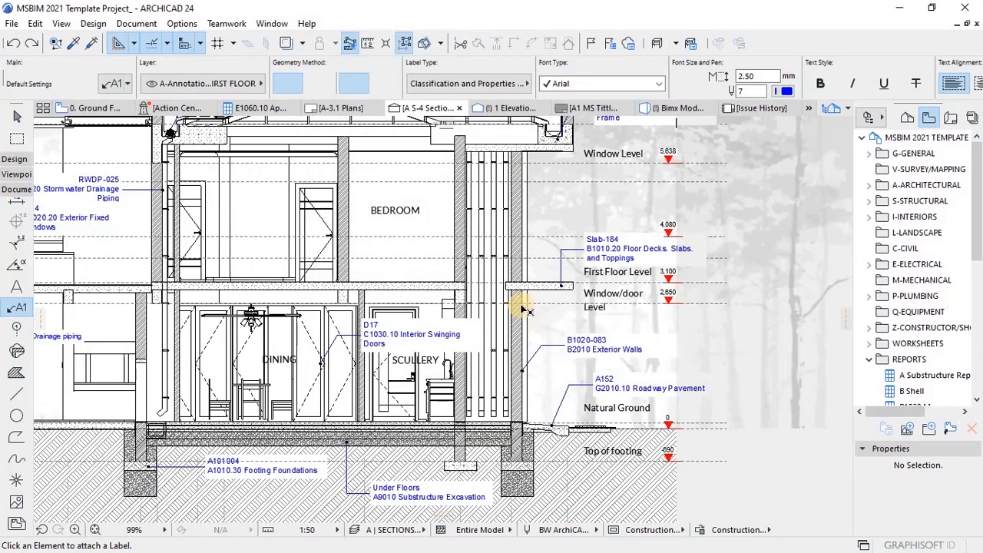
{"action": "key", "text": "Escape"}
{"action": "scroll", "coordinate": [545, 291], "scroll_direction": "up", "scroll_amount": 2}
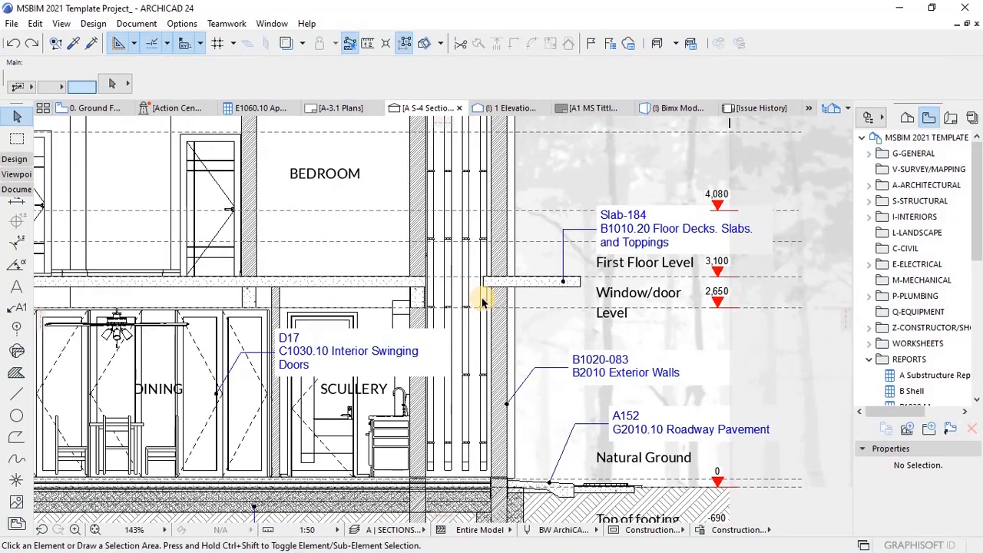
{"action": "scroll", "coordinate": [482, 302], "scroll_direction": "down", "scroll_amount": 3}
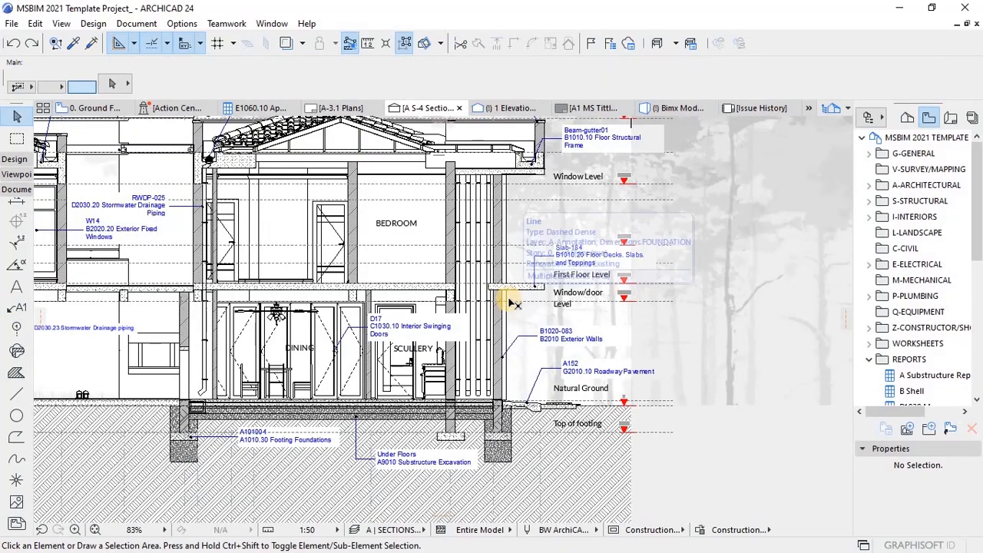